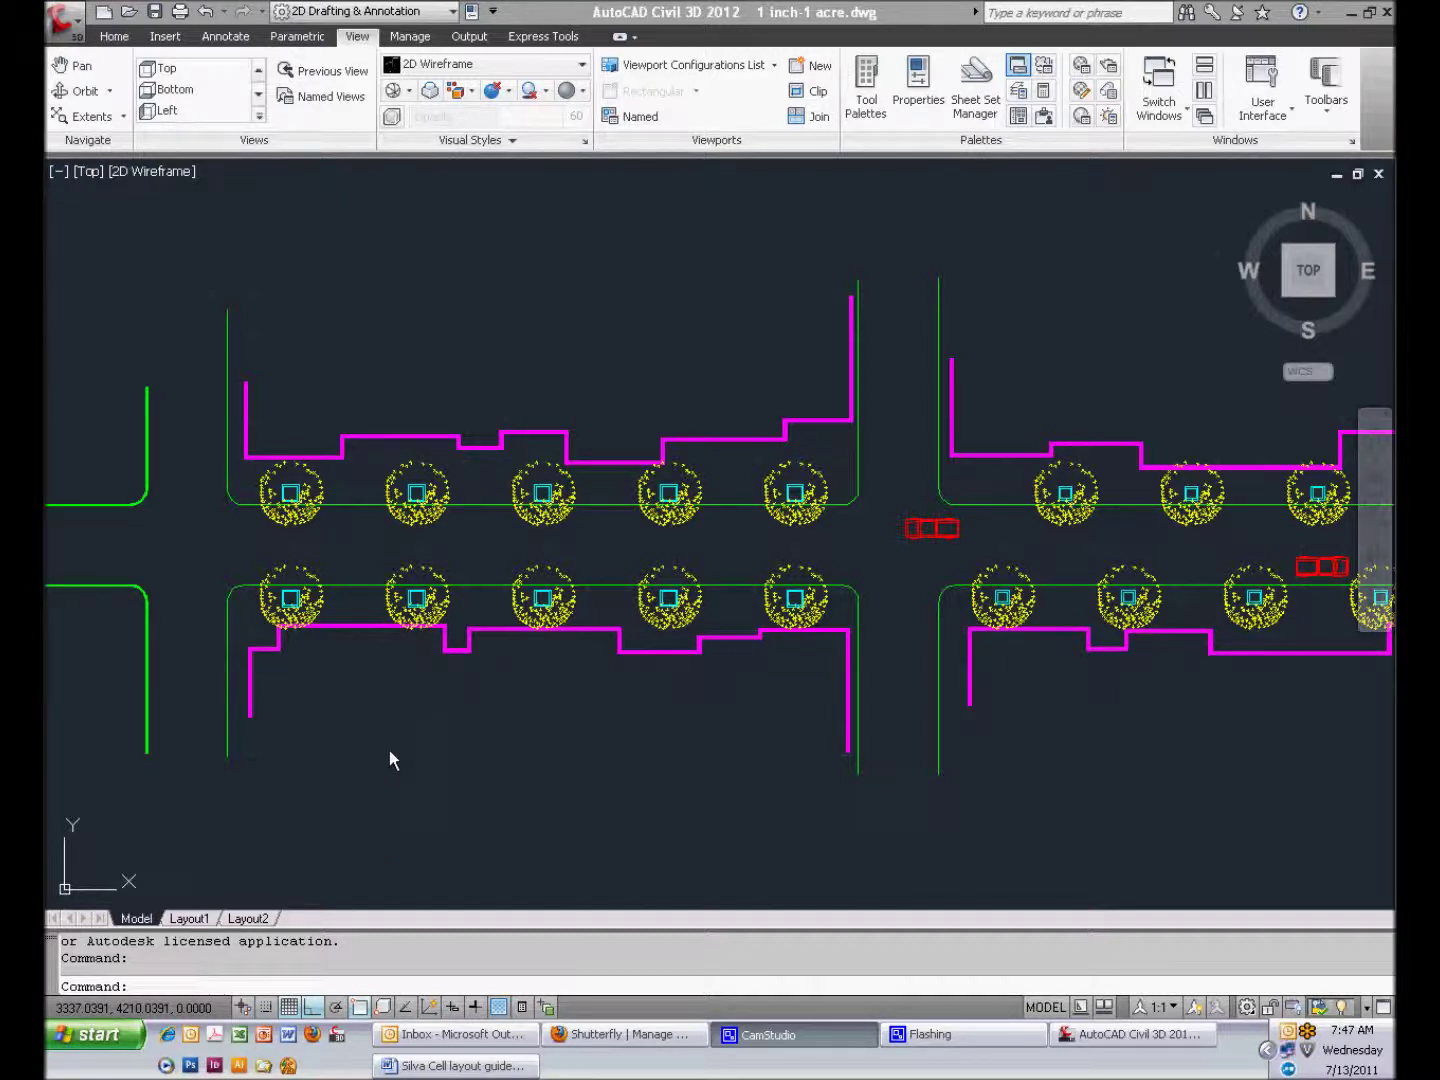
Zoom and pan the street plan to the first tree opening beside the curb line
{"action": "left_click", "coordinate": [373, 550]}
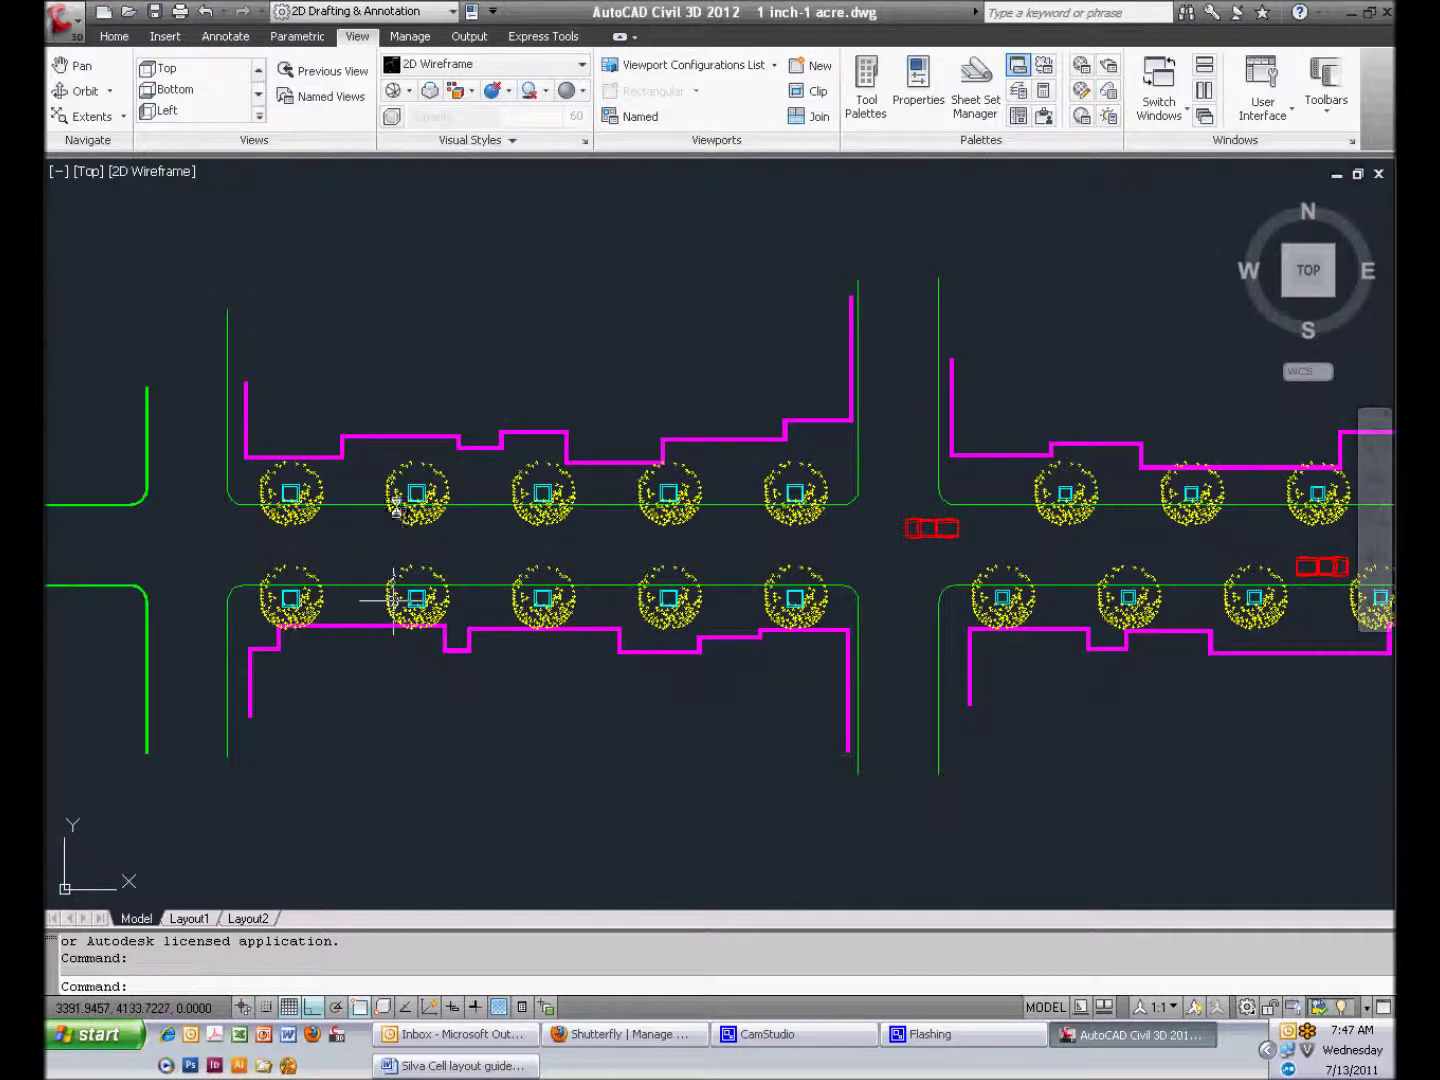
{"action": "scroll", "coordinate": [344, 530], "scroll_direction": "up", "scroll_amount": 5}
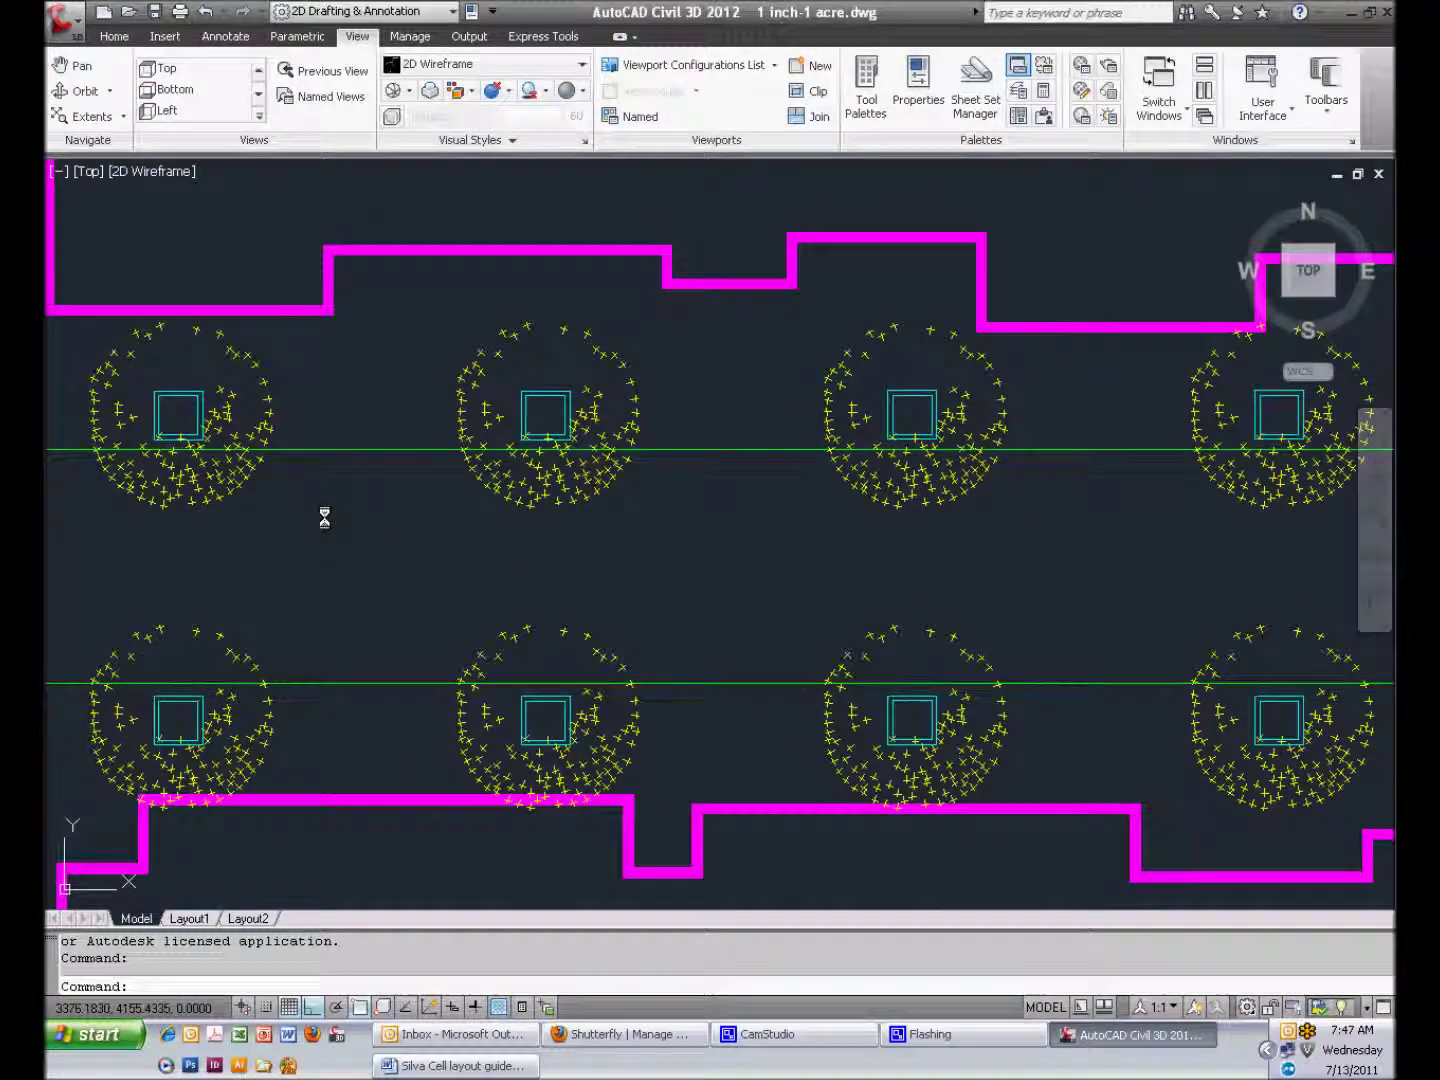
{"action": "mouse_move", "coordinate": [326, 515]}
{"action": "middle_mouse_down"}
{"action": "mouse_move", "coordinate": [518, 640]}
{"action": "mouse_move", "coordinate": [607, 596]}
{"action": "middle_mouse_up"}
{"action": "scroll", "coordinate": [506, 630], "scroll_direction": "up", "scroll_amount": 2}
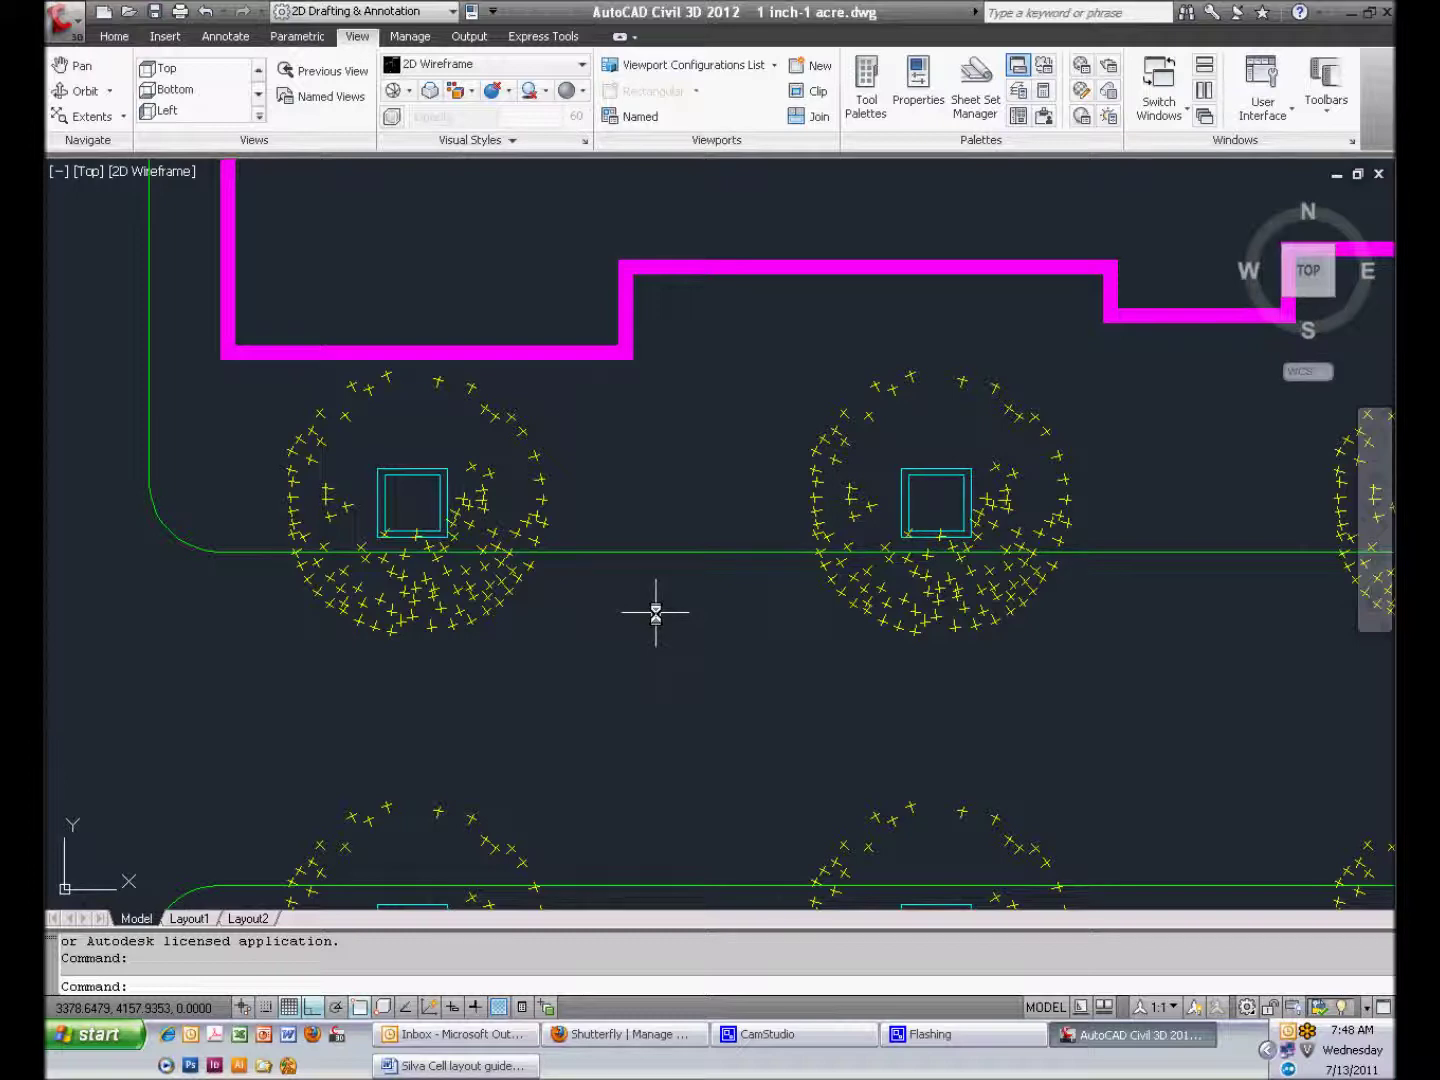
Offset the curb line by 2.375 toward the tree openings
{"action": "type", "text": "o"}
{"action": "key", "text": "Return"}
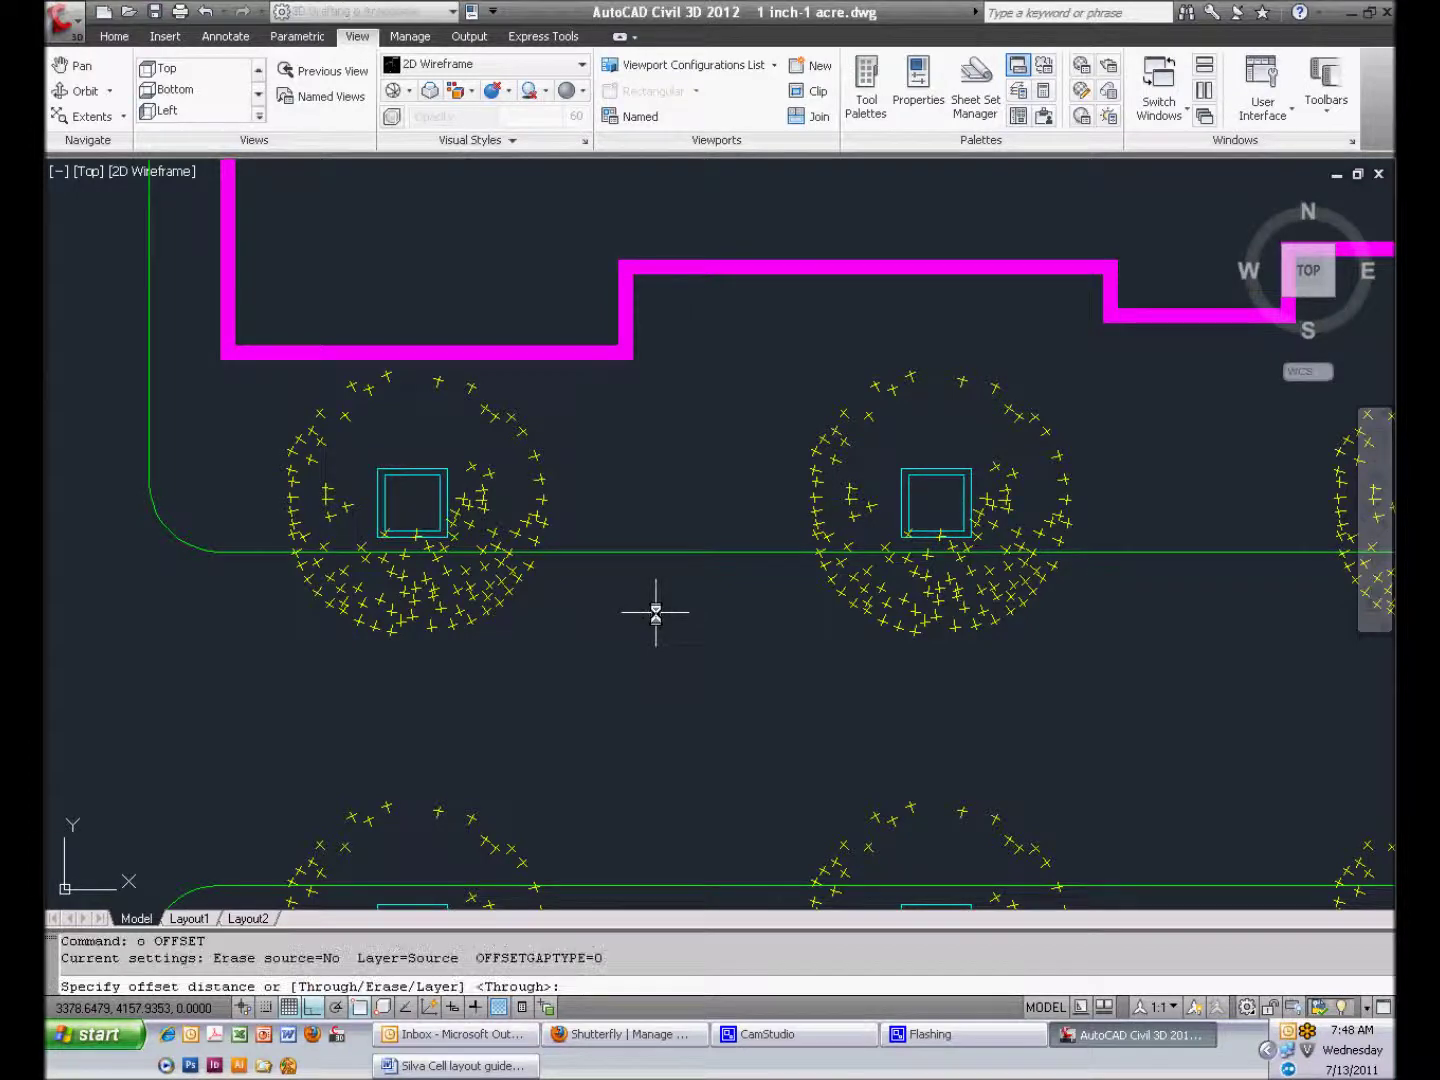
{"action": "type", "text": "2."}
{"action": "type", "text": "375"}
{"action": "key", "text": "Return"}
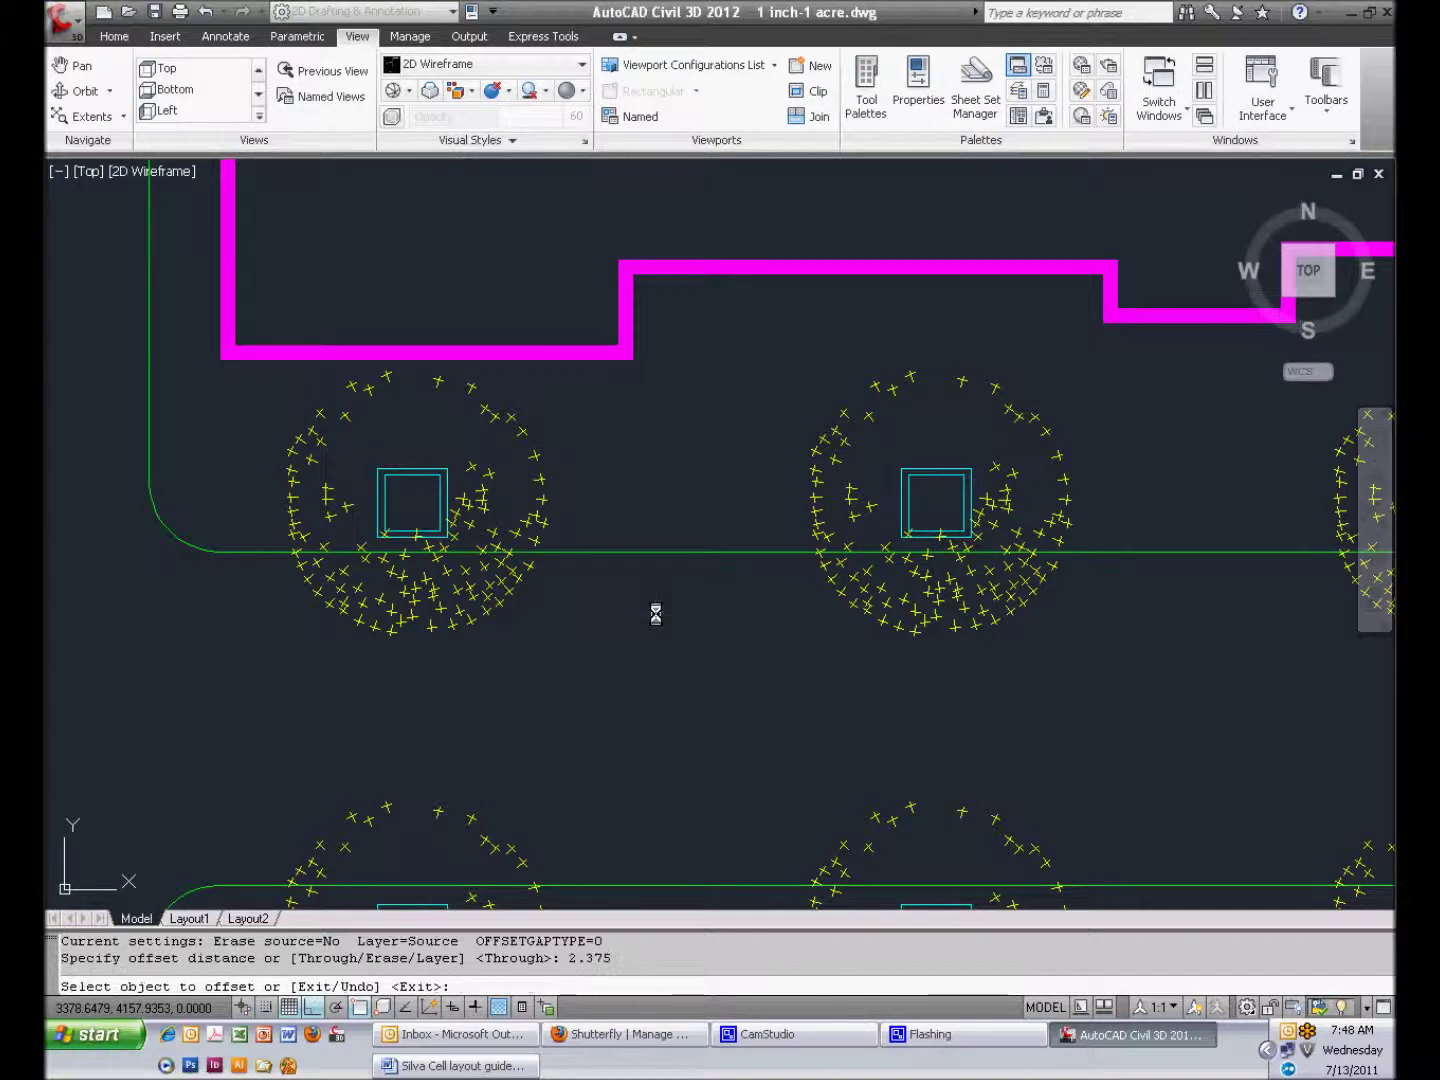
{"action": "left_click", "coordinate": [659, 551]}
{"action": "left_click", "coordinate": [665, 481]}
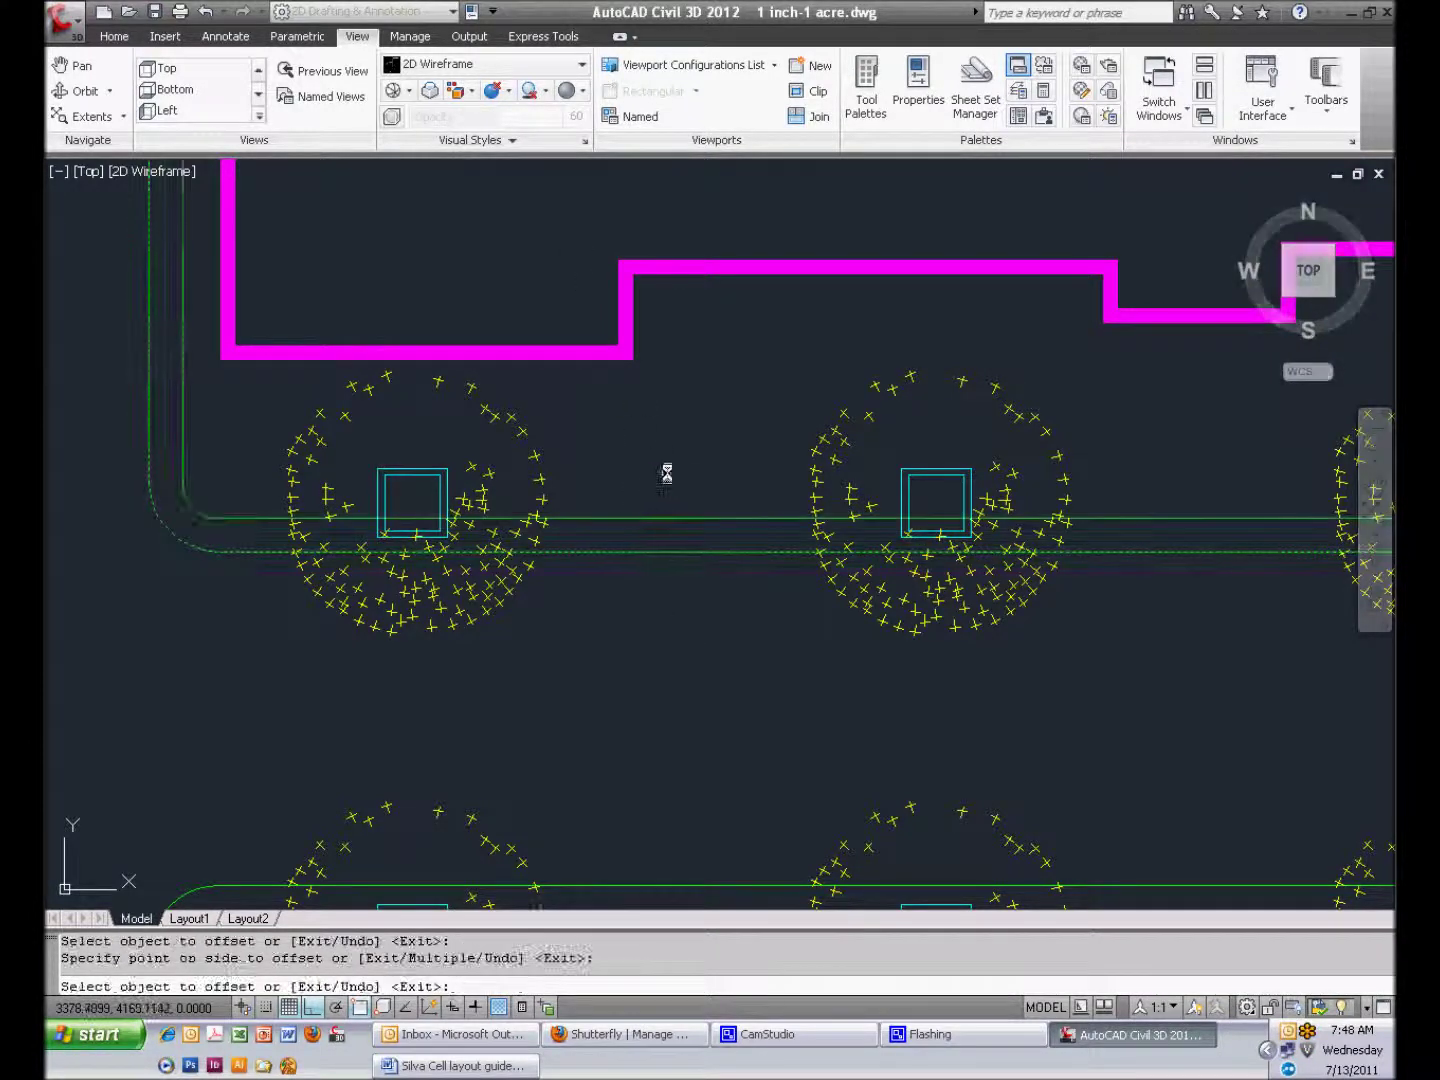
{"action": "key", "text": "Return"}
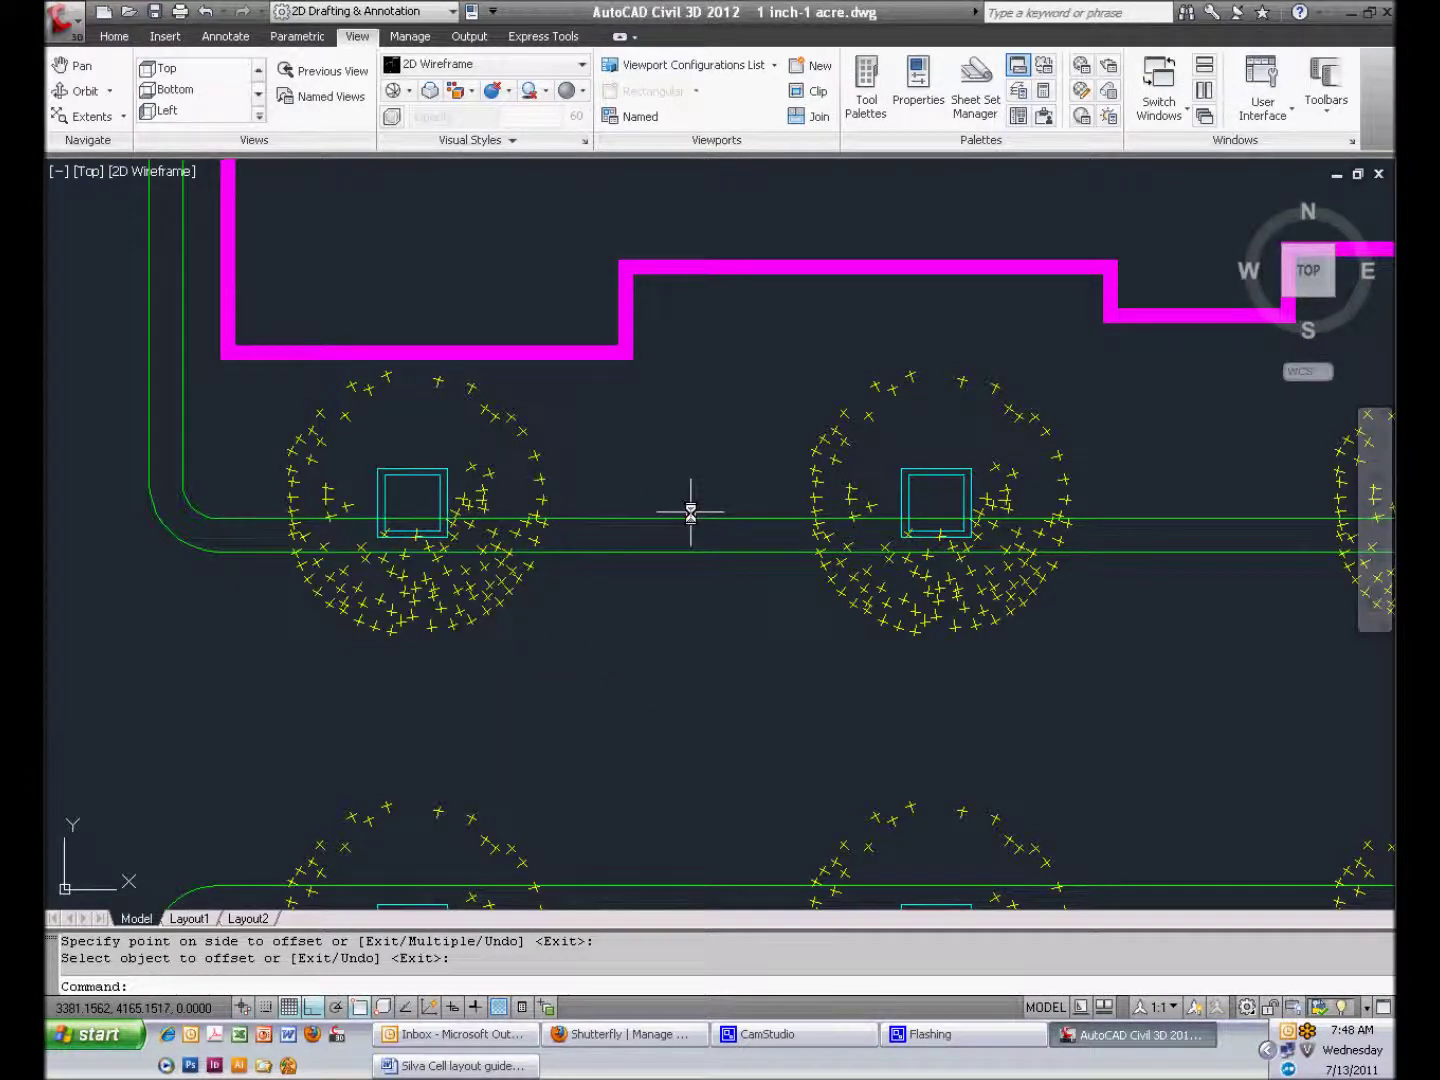
Zoom in on the new offset line and start the Insert command with the I alias
{"action": "scroll", "coordinate": [644, 523], "scroll_direction": "up", "scroll_amount": 2}
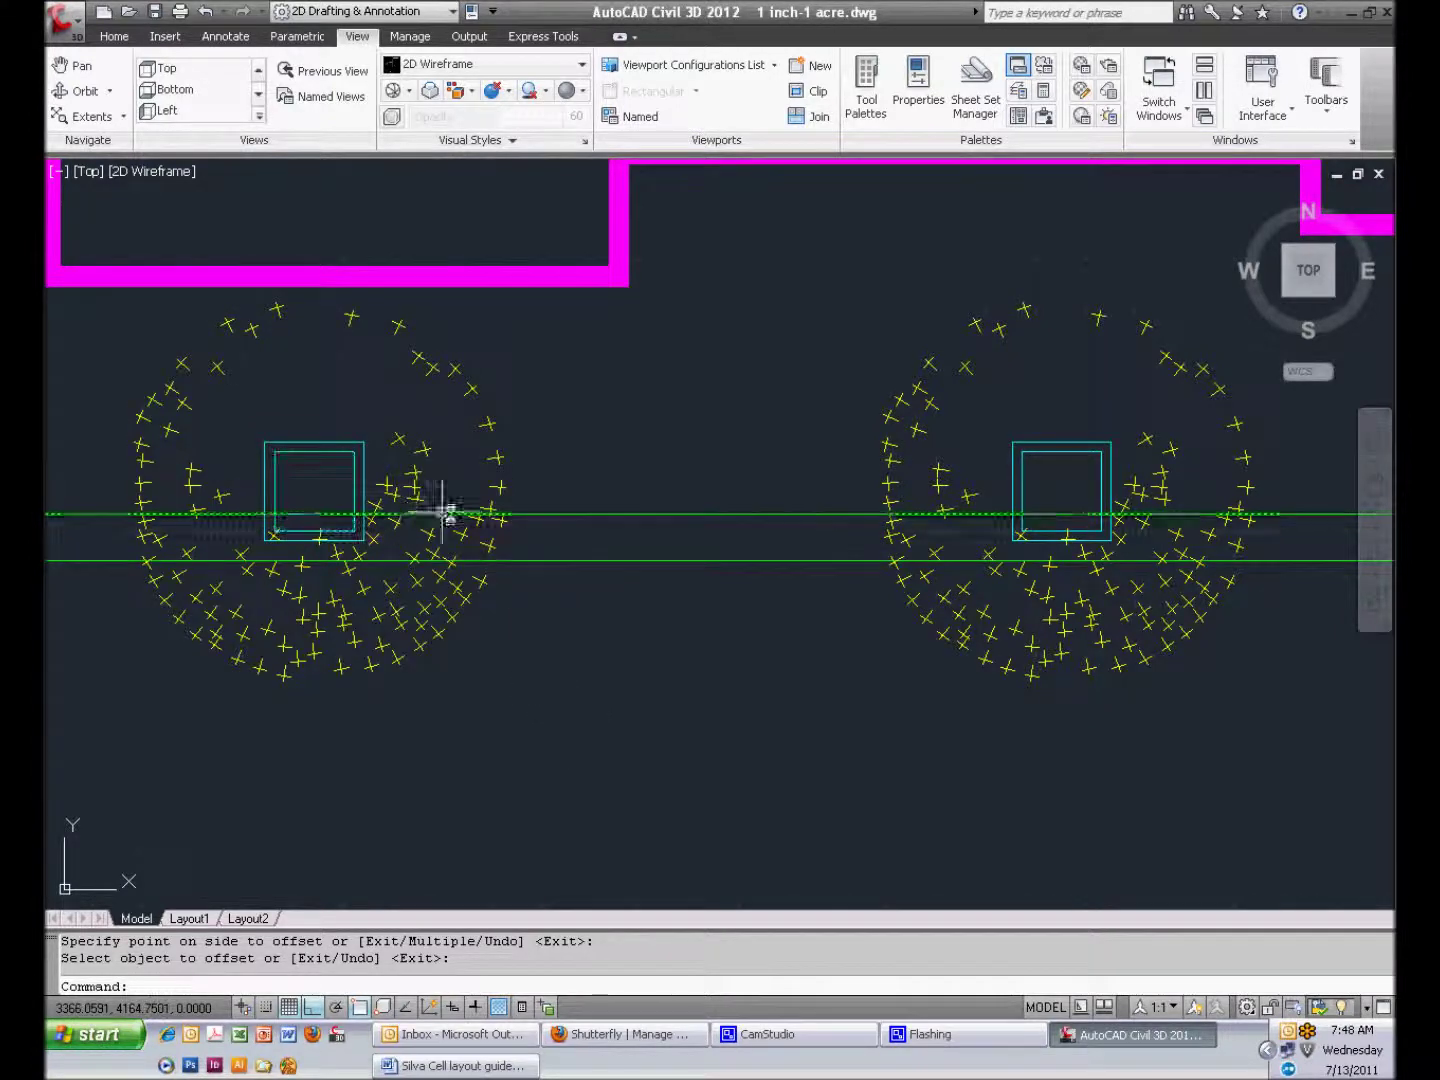
{"action": "scroll", "coordinate": [445, 510], "scroll_direction": "up", "scroll_amount": 5}
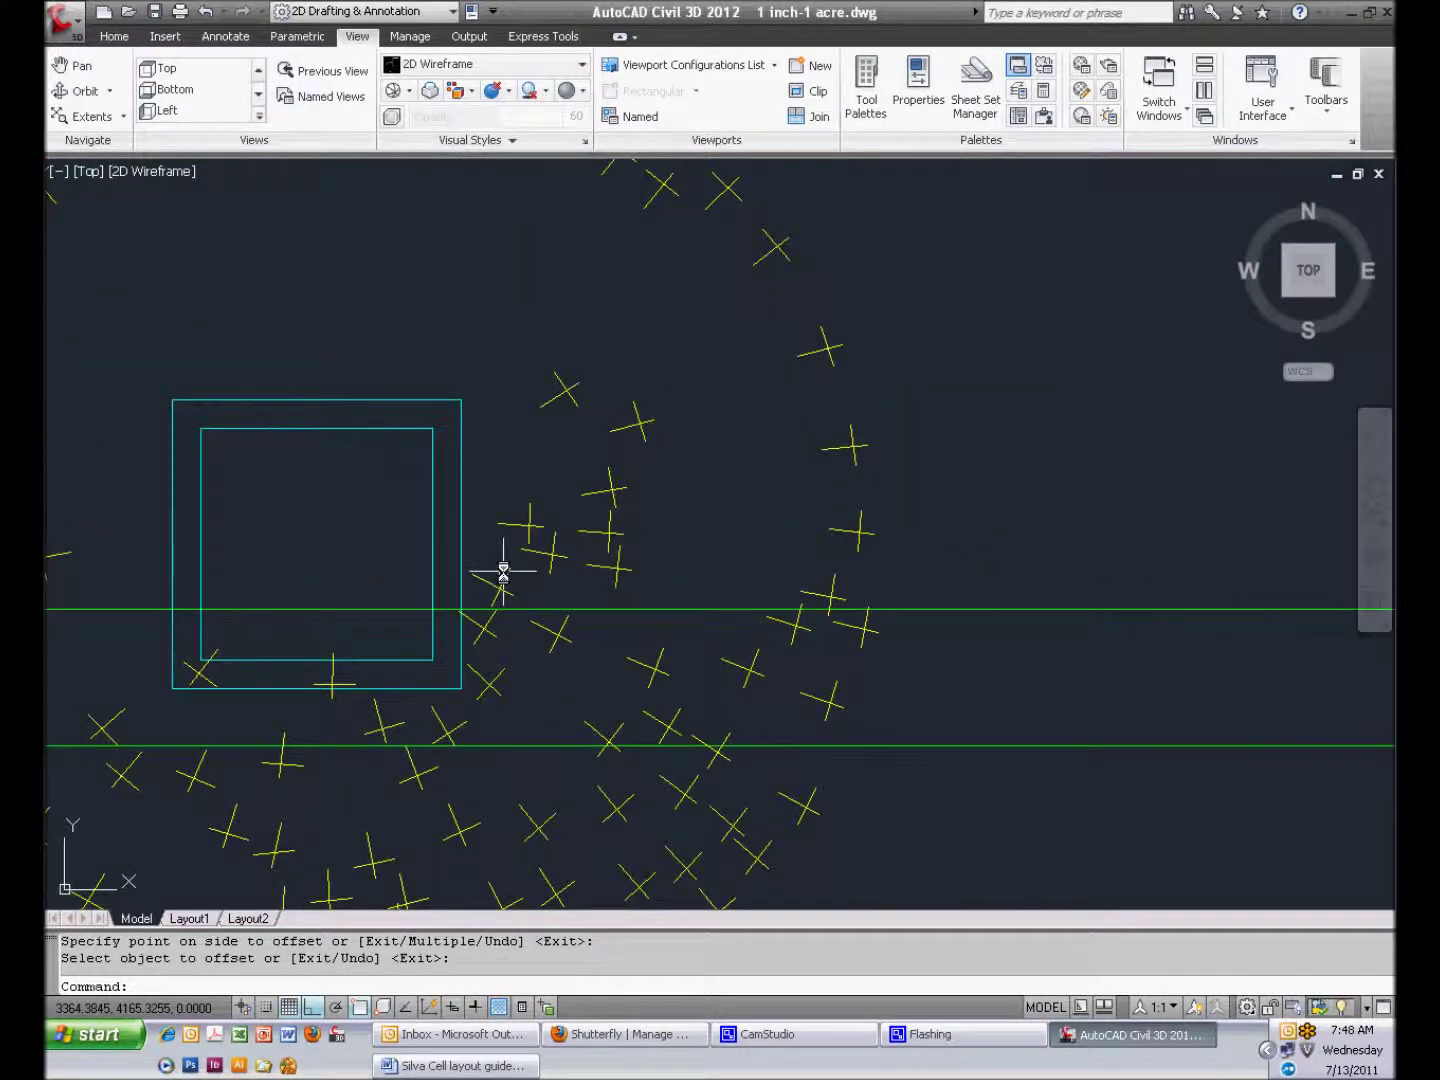
{"action": "type", "text": "i"}
{"action": "key", "text": "Return"}
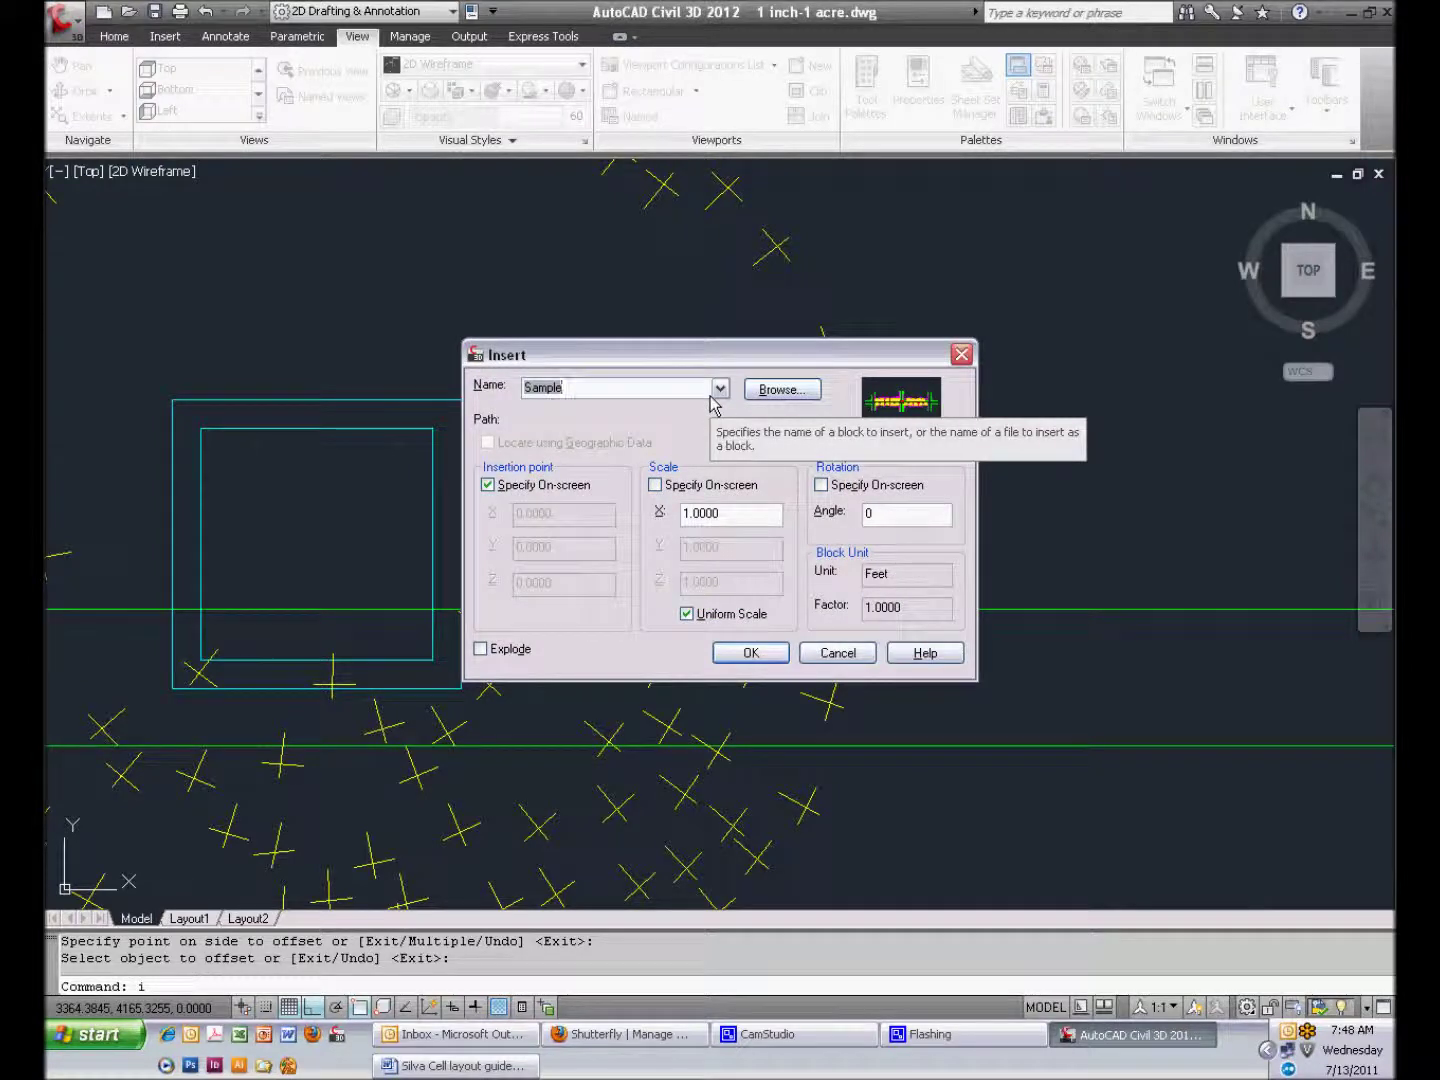
Browse through Docs > Technical > SC-Layout Guidelines and select the Silva Cell-feet drawing
{"action": "left_click", "coordinate": [805, 390]}
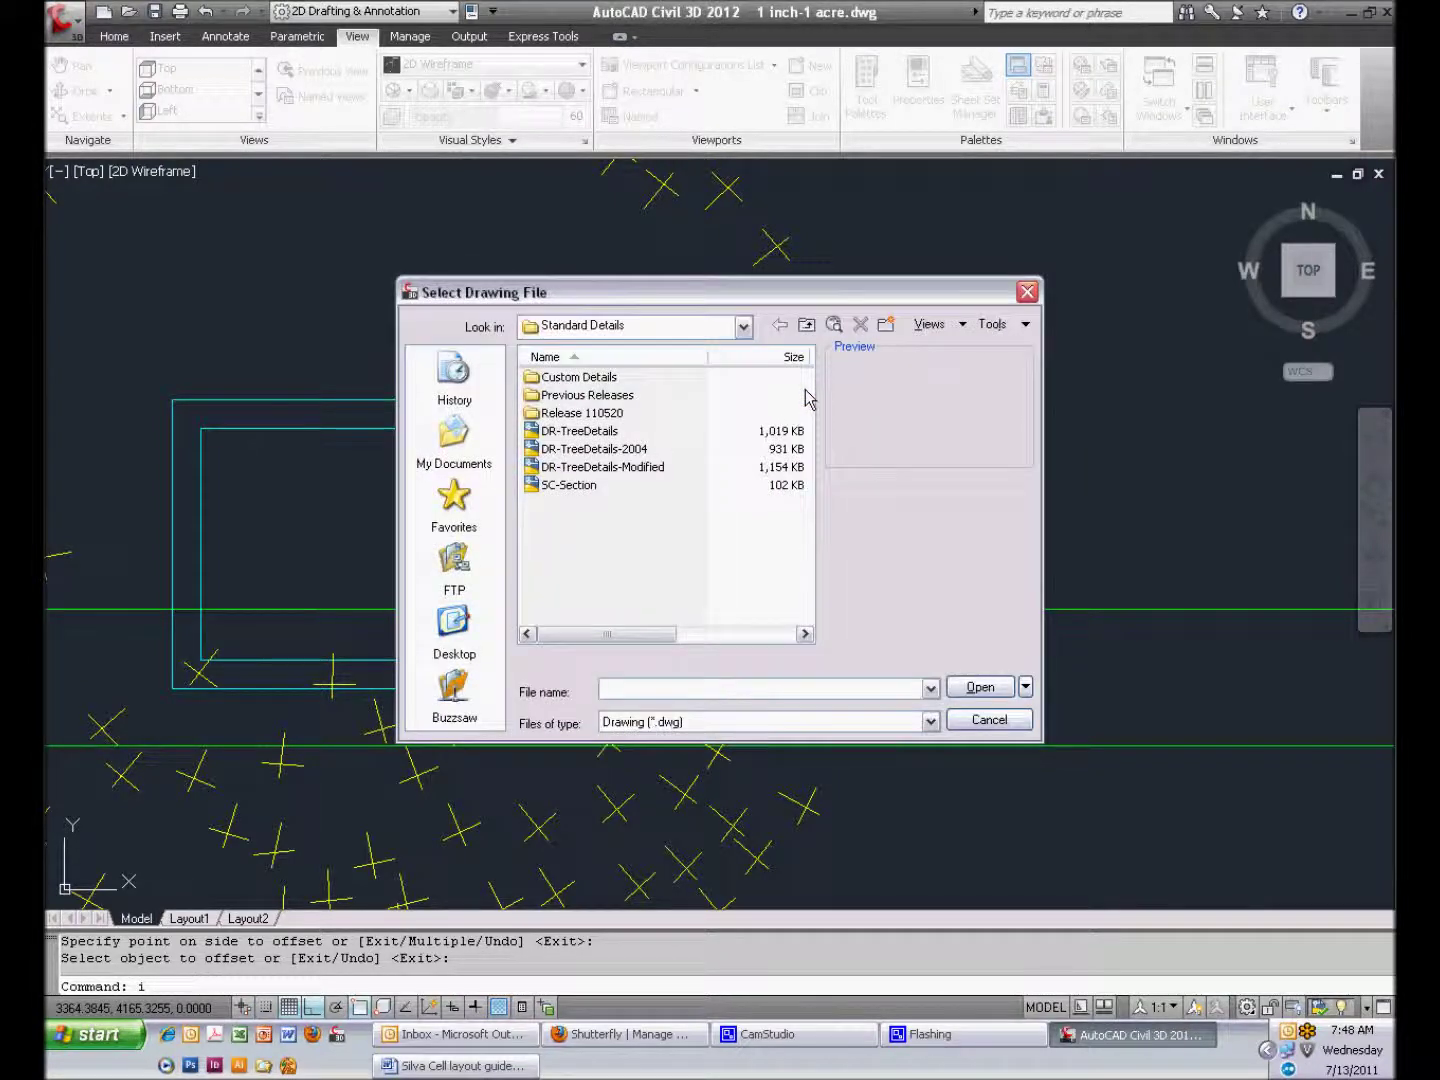
{"action": "left_click", "coordinate": [805, 326]}
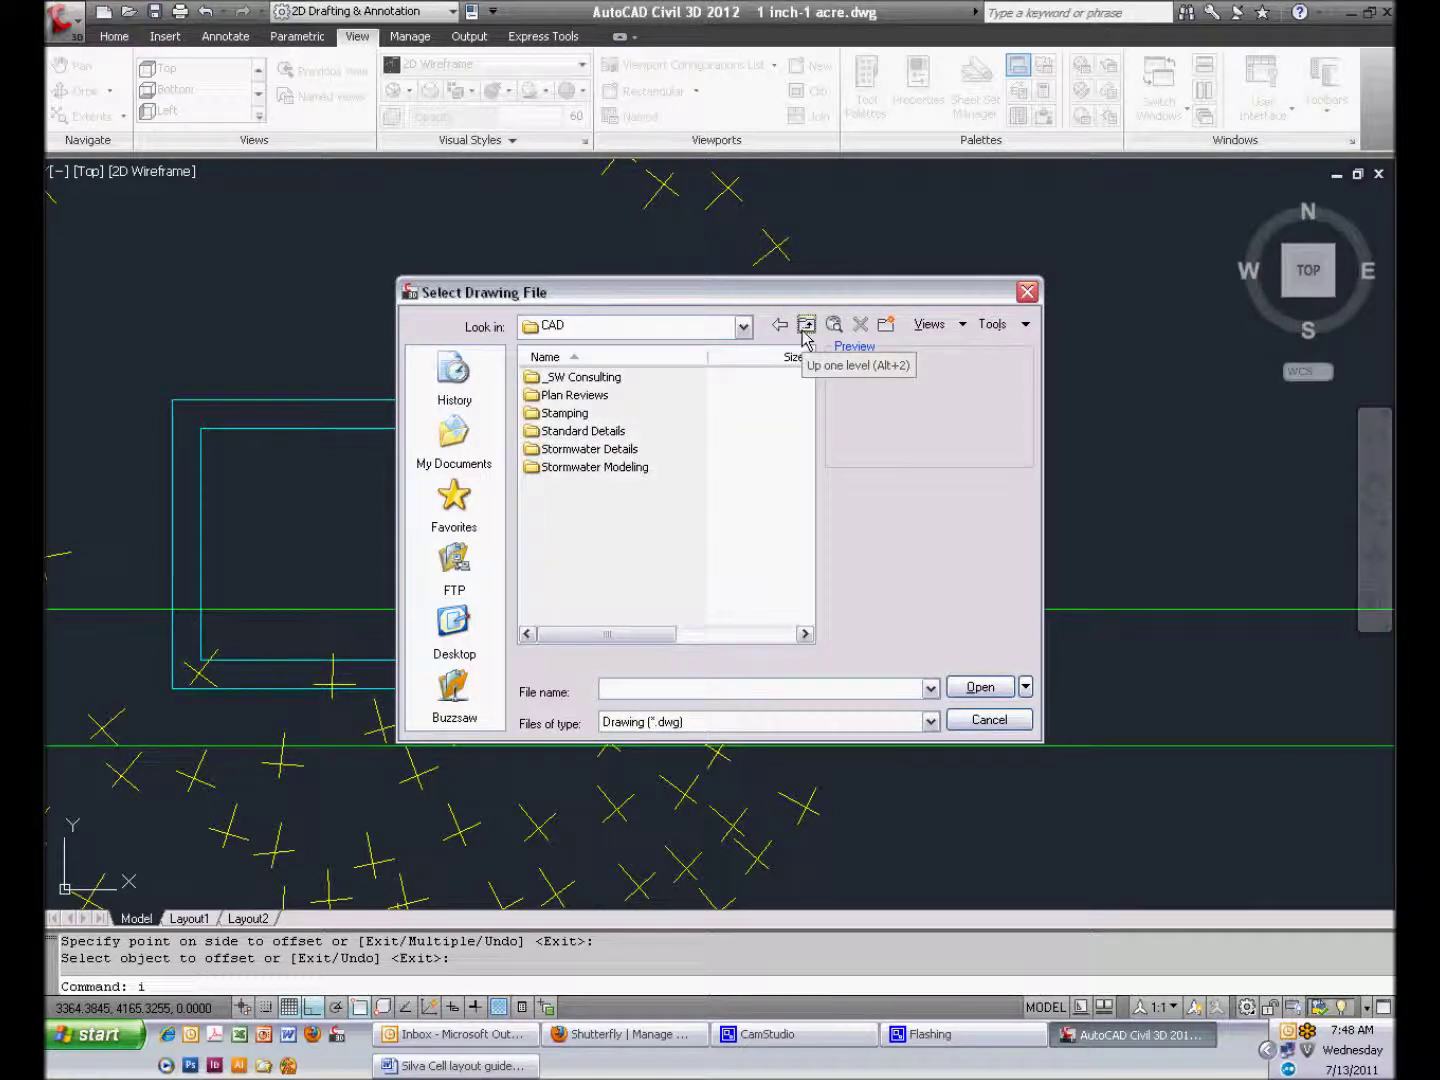
{"action": "left_click", "coordinate": [806, 325]}
{"action": "double_click", "coordinate": [552, 440]}
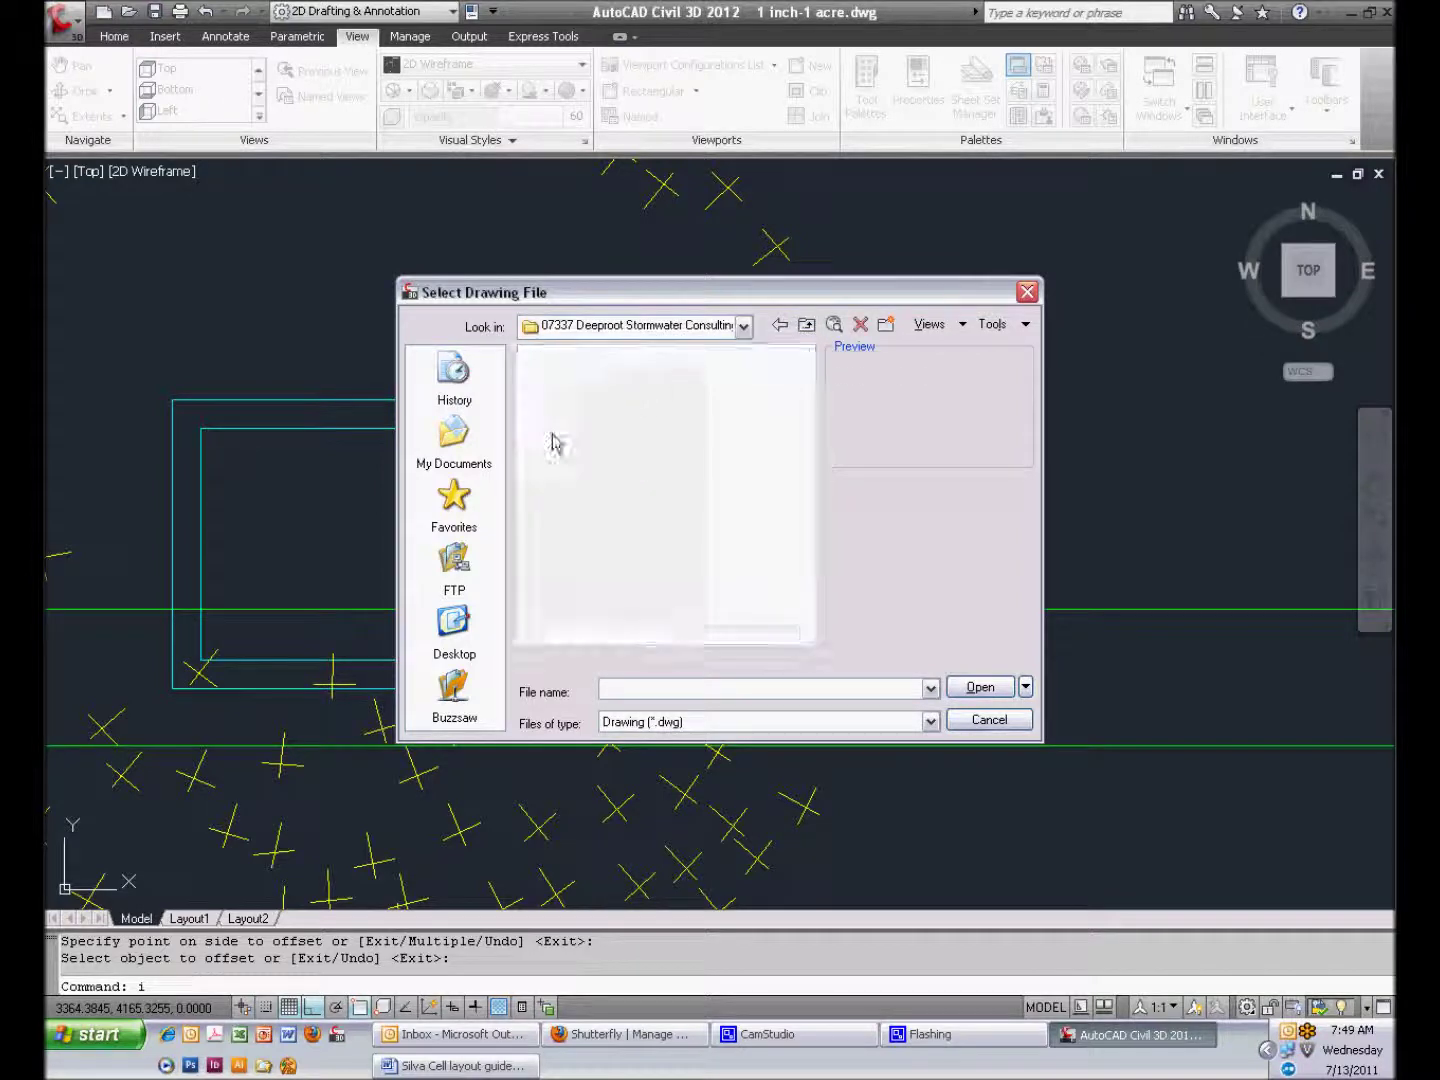
{"action": "double_click", "coordinate": [587, 430]}
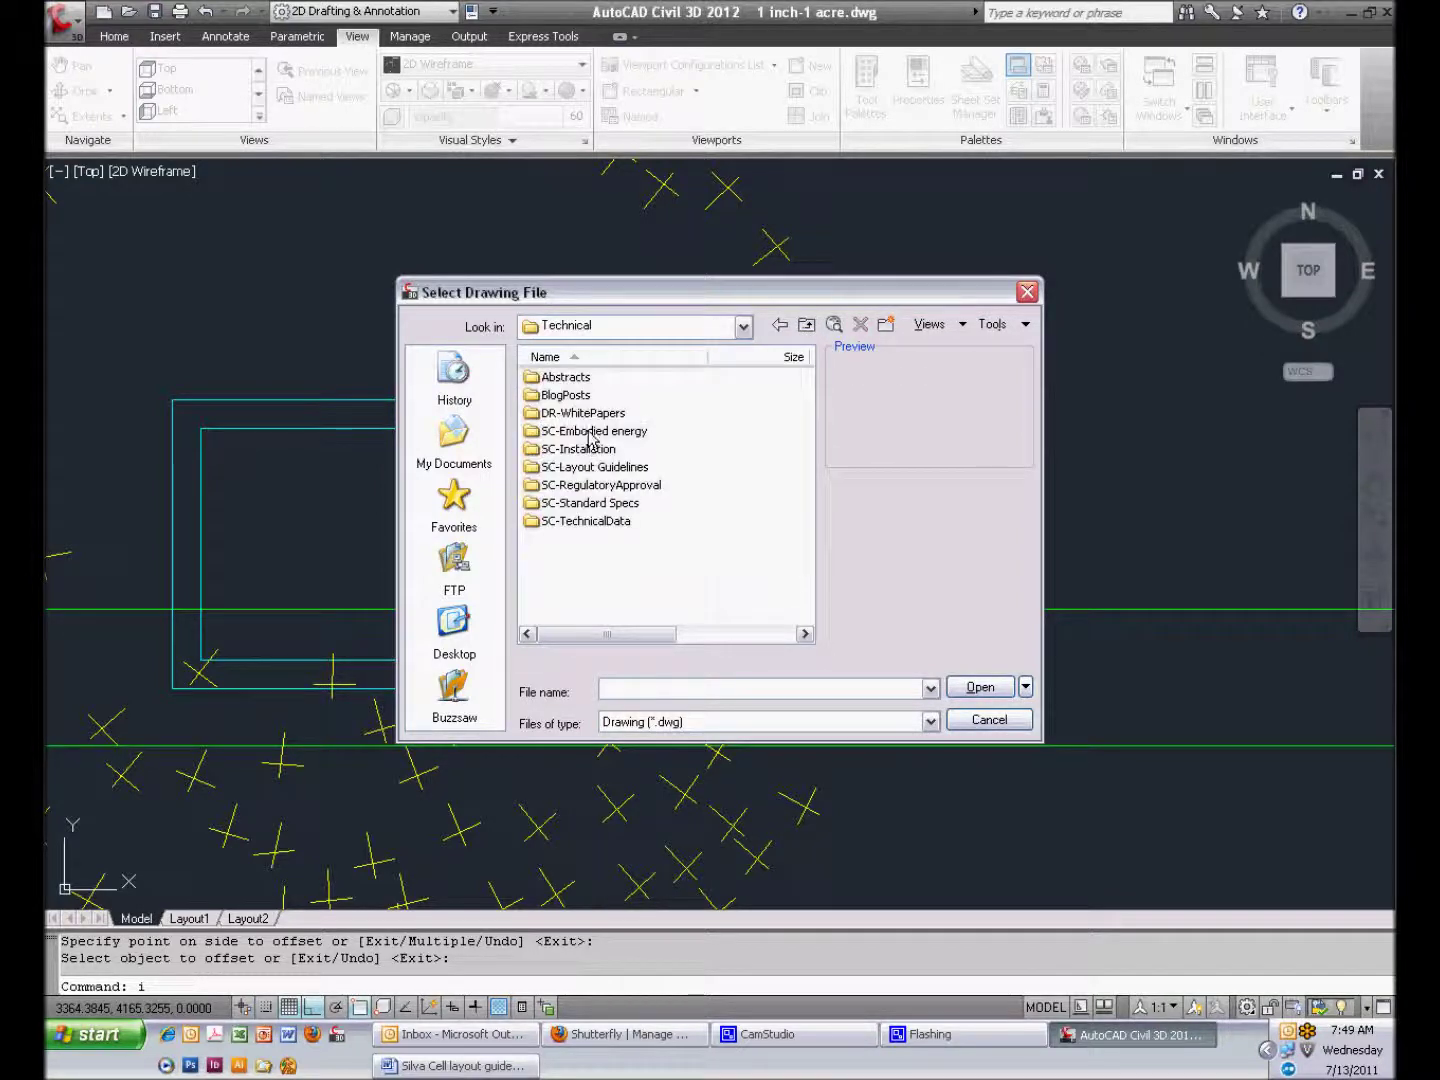
{"action": "double_click", "coordinate": [590, 467]}
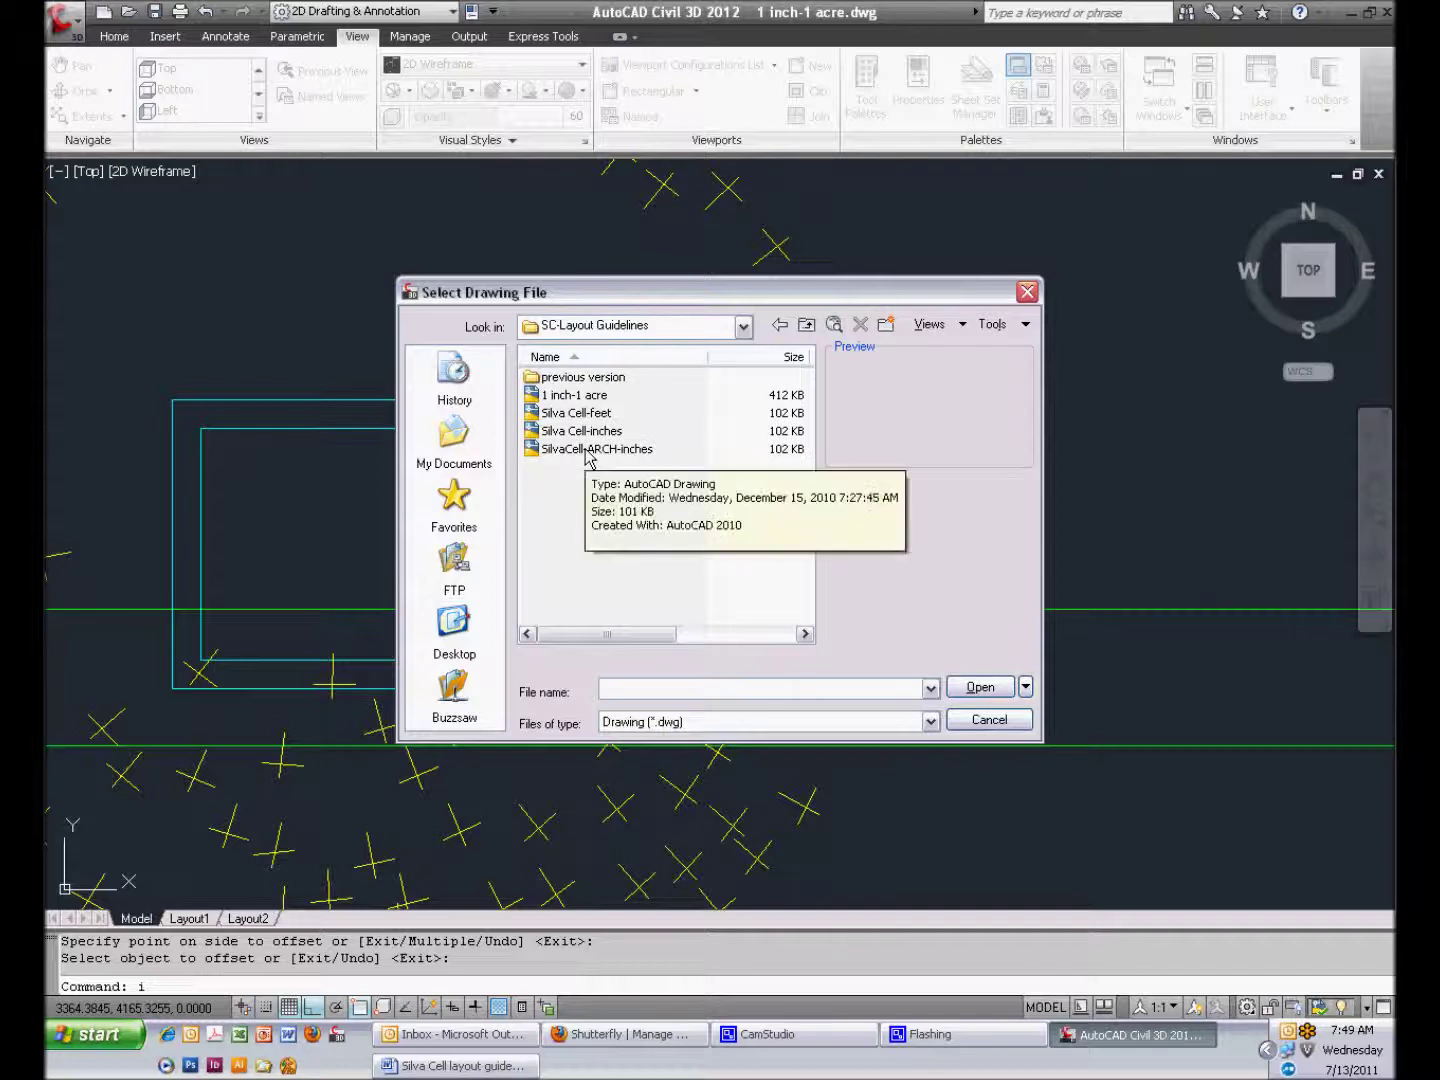
{"action": "left_click", "coordinate": [583, 413]}
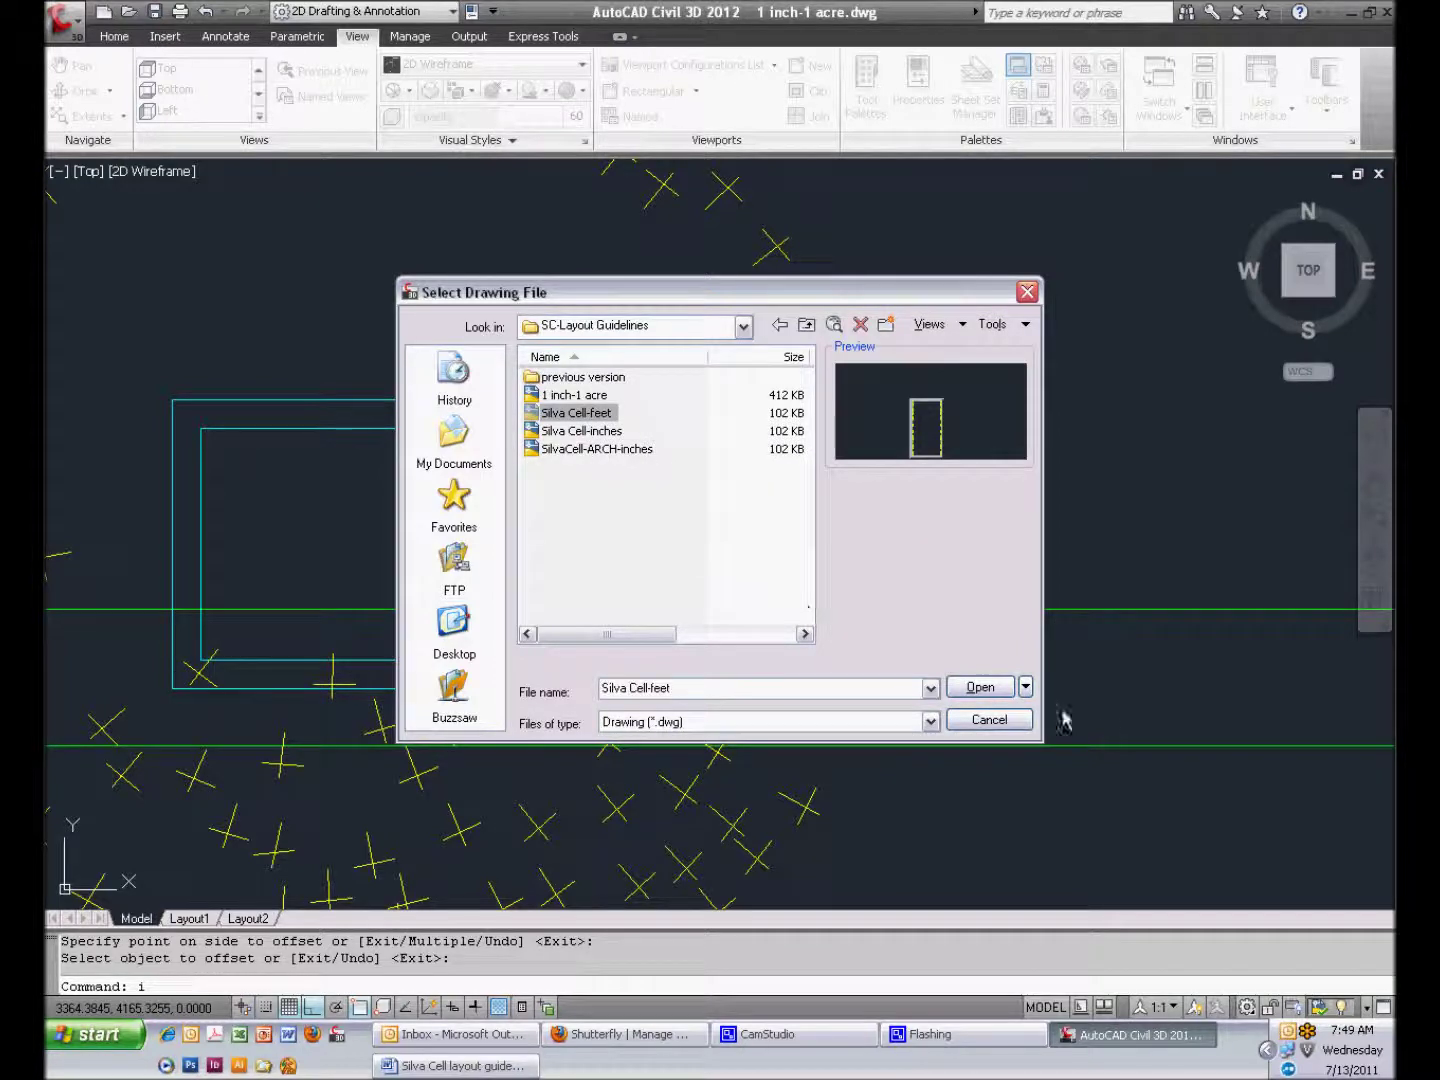
Insert Silva Cell-feet, redefining the existing block, and place it beside the tree opening
{"action": "left_click", "coordinate": [980, 688]}
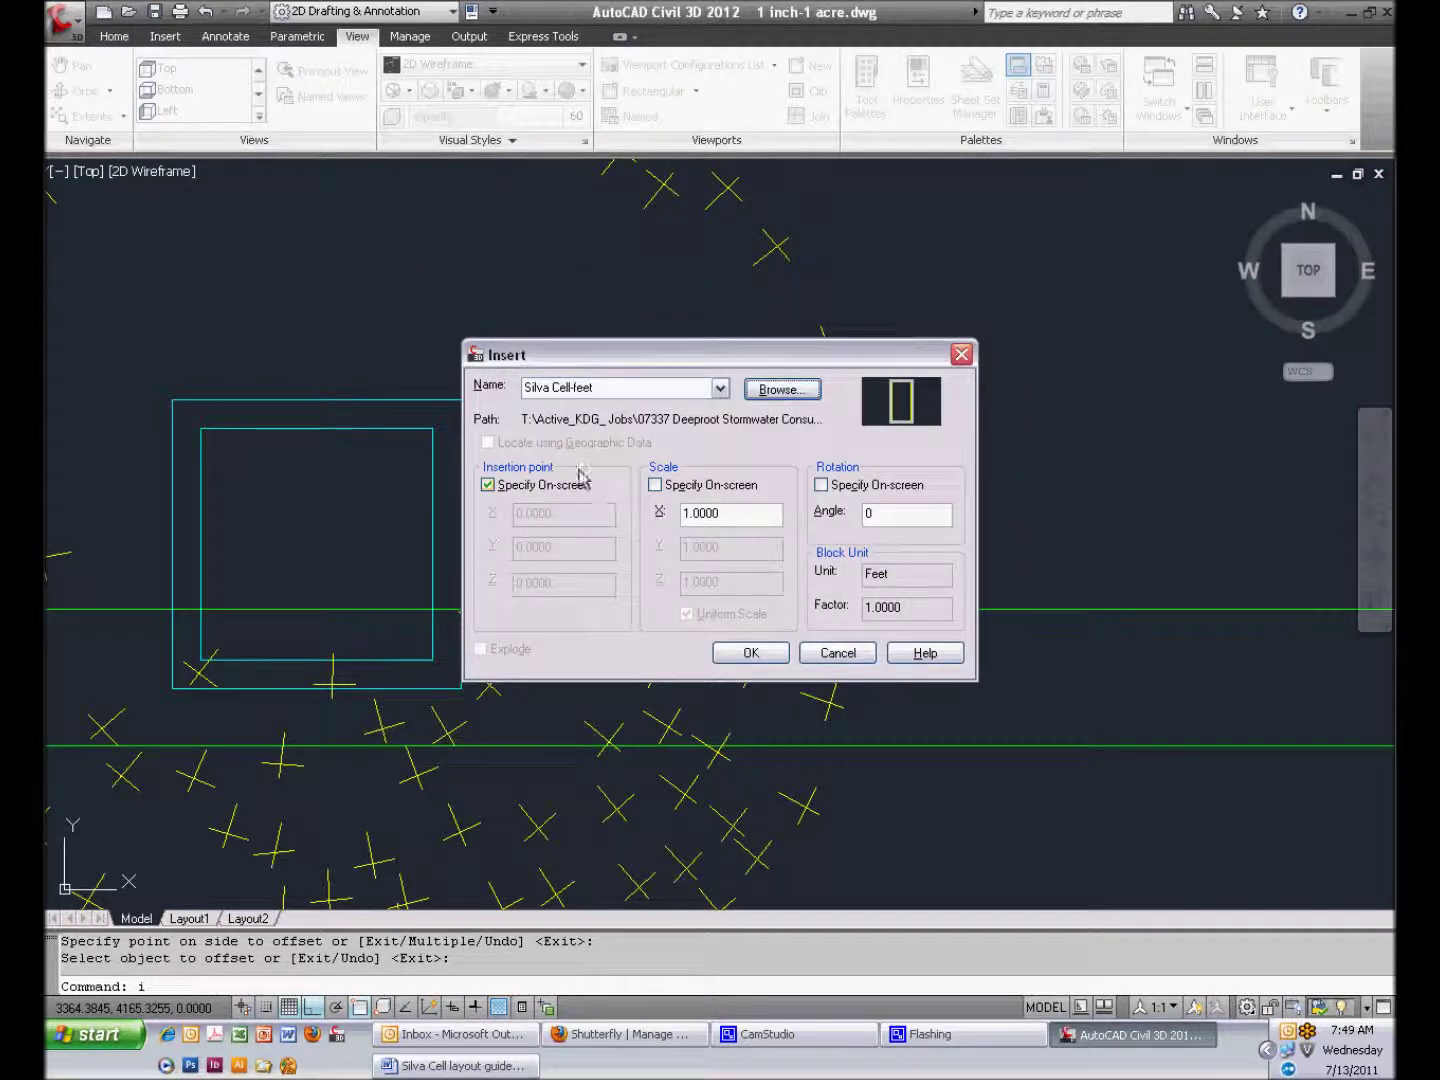
{"action": "left_click", "coordinate": [751, 653]}
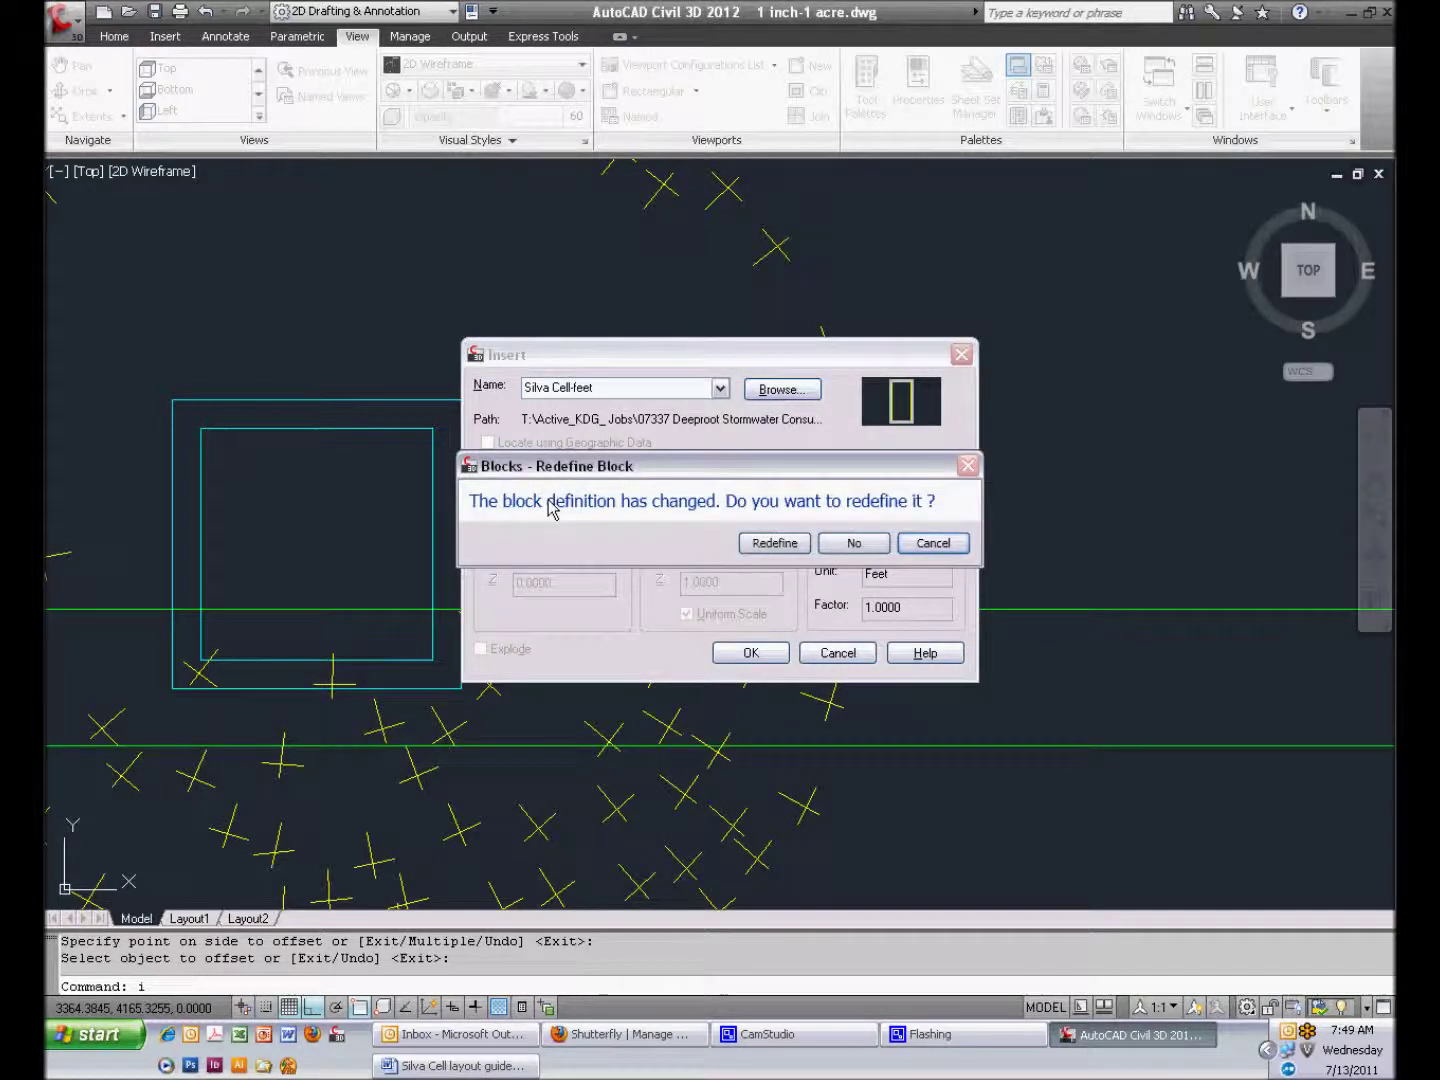
{"action": "left_click", "coordinate": [778, 543]}
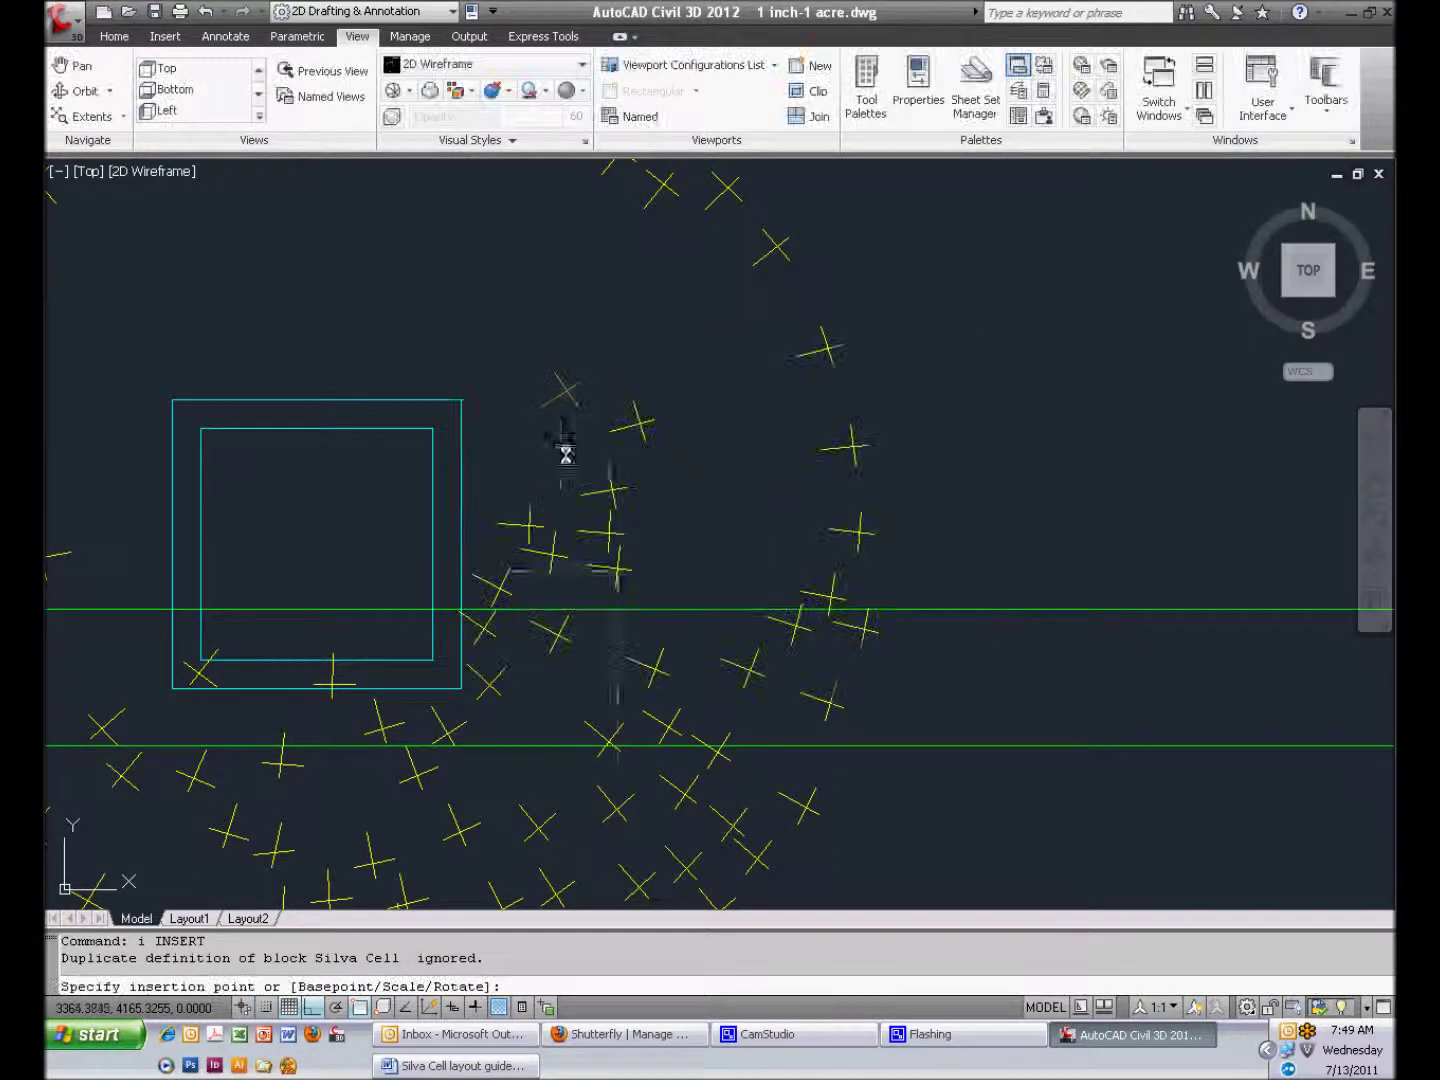
{"action": "left_click", "coordinate": [433, 429]}
Inspect the placed Silva Cell block's corner at the offset curb line and select the block
{"action": "scroll", "coordinate": [520, 445], "scroll_direction": "up", "scroll_amount": 5}
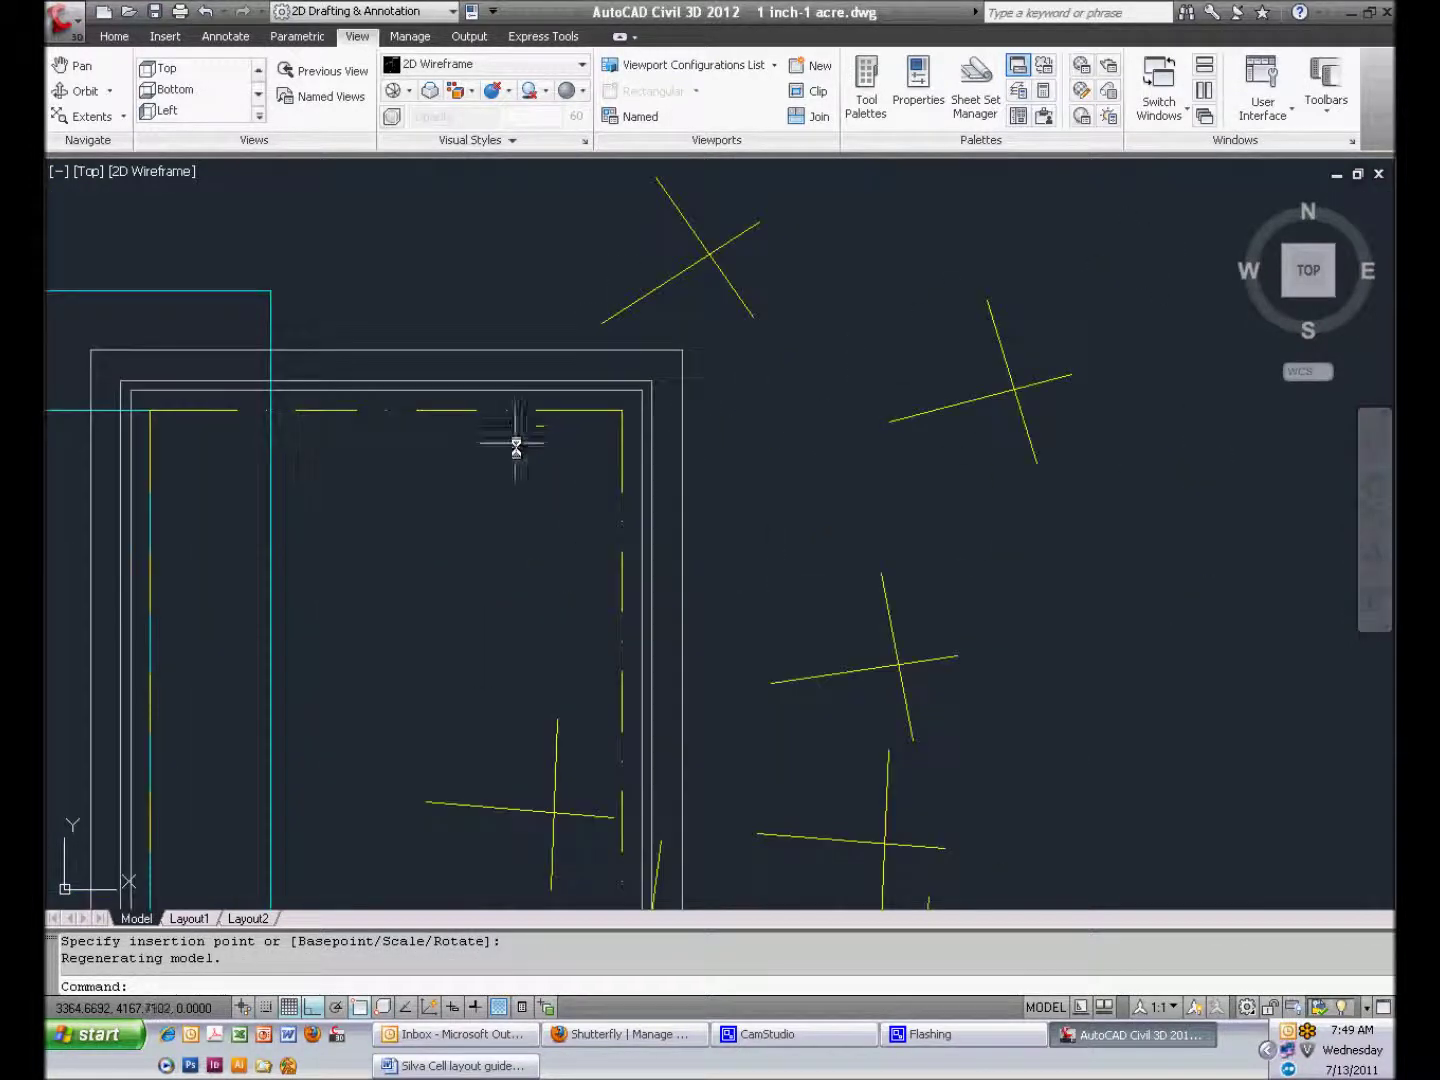
{"action": "mouse_move", "coordinate": [525, 490]}
{"action": "middle_mouse_down"}
{"action": "mouse_move", "coordinate": [589, 435]}
{"action": "mouse_move", "coordinate": [707, 411]}
{"action": "middle_mouse_up"}
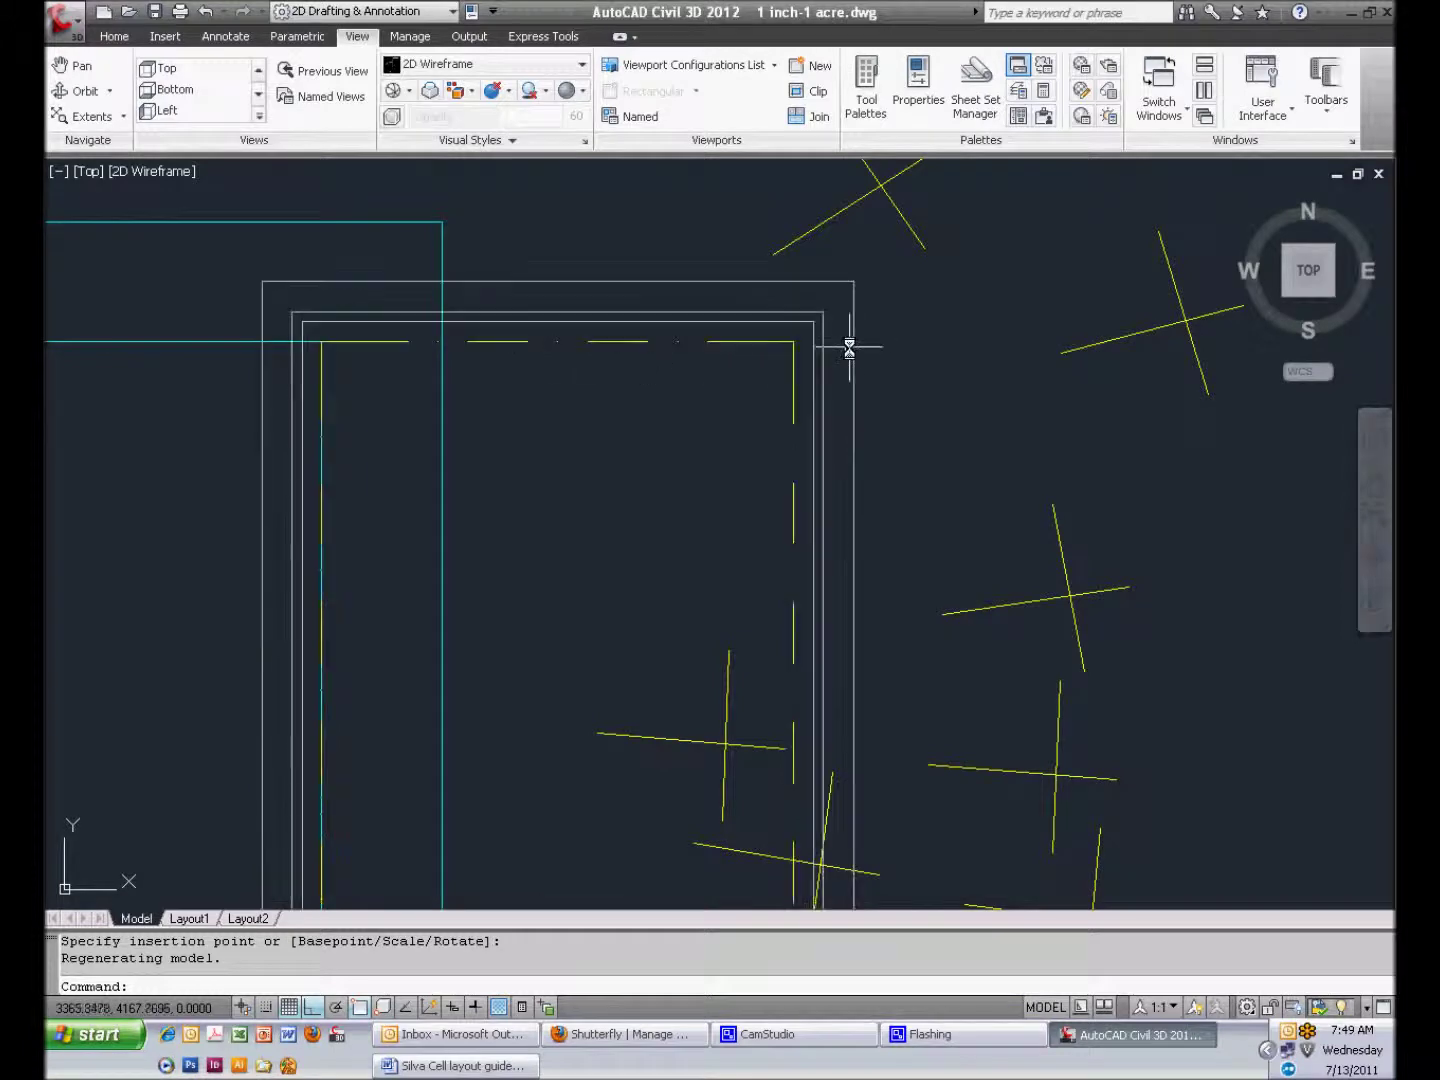
{"action": "scroll", "coordinate": [751, 354], "scroll_direction": "down", "scroll_amount": 6}
{"action": "scroll", "coordinate": [743, 437], "scroll_direction": "up", "scroll_amount": 2}
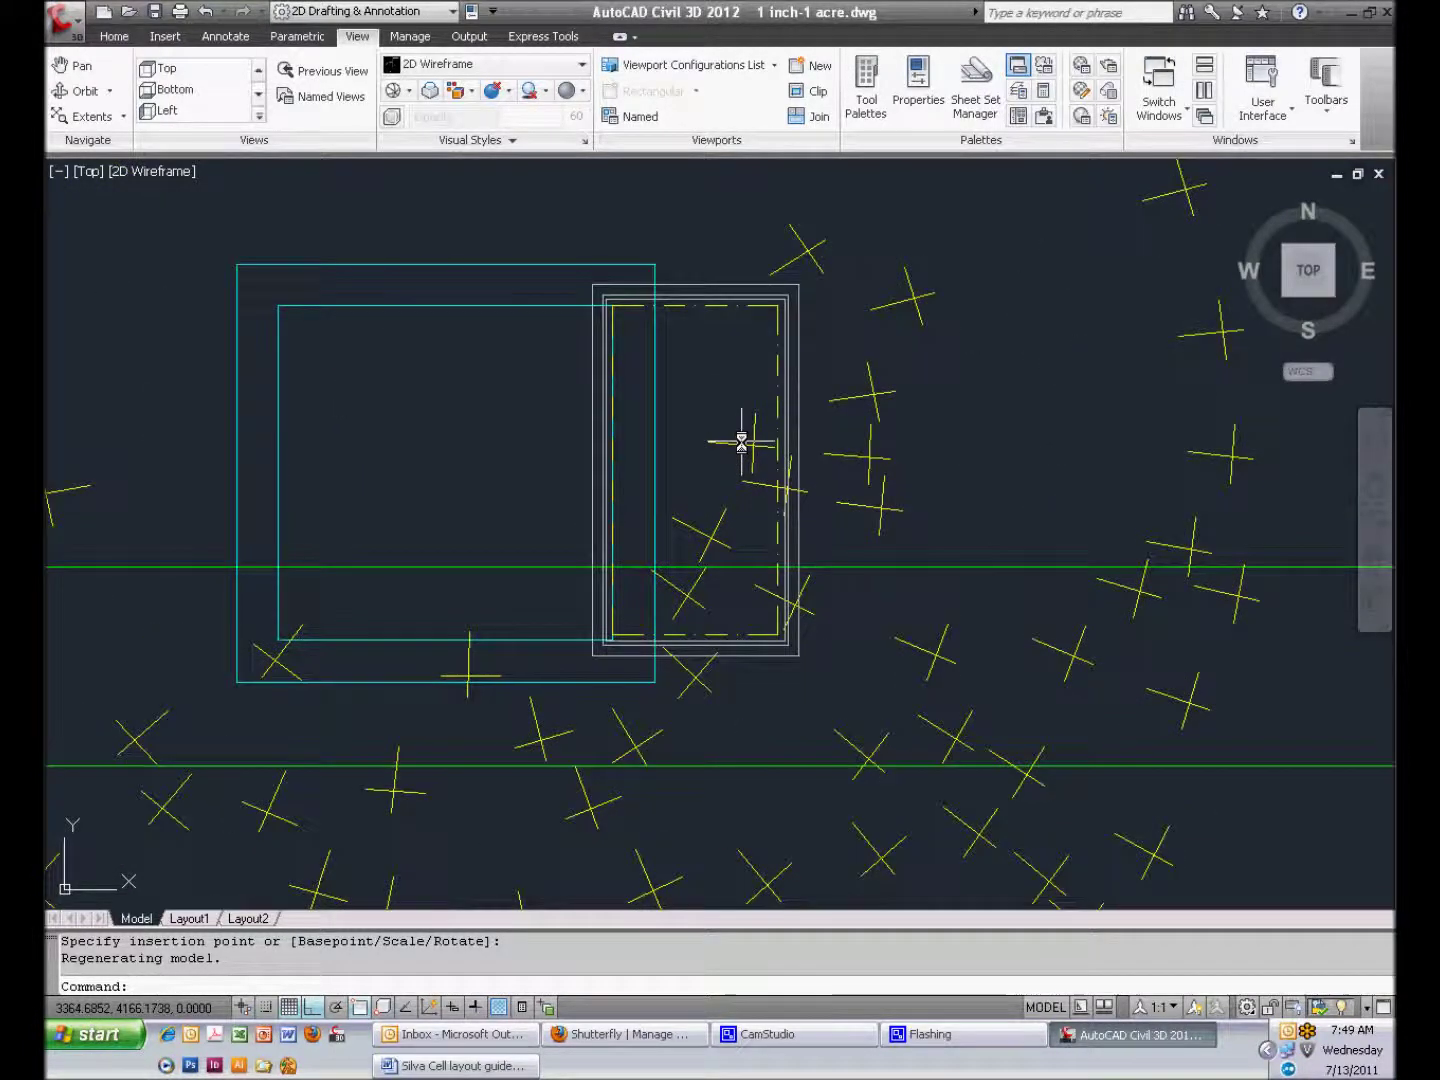
{"action": "middle_click_drag", "start_coordinate": [789, 400], "coordinate": [614, 470]}
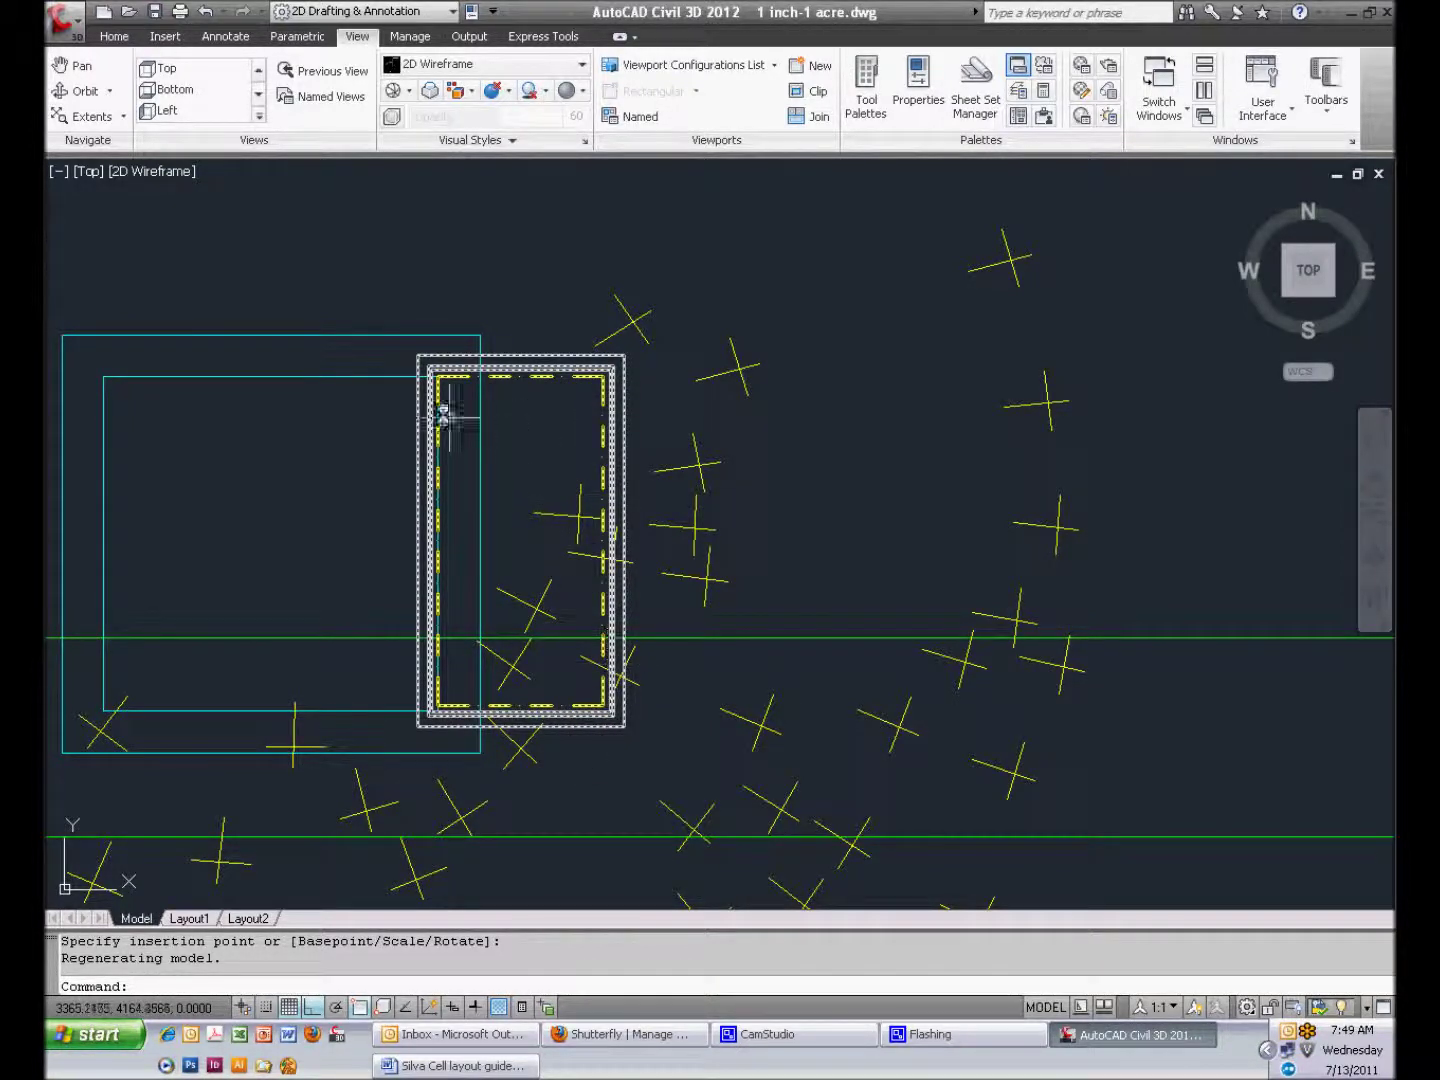
{"action": "mouse_move", "coordinate": [599, 378]}
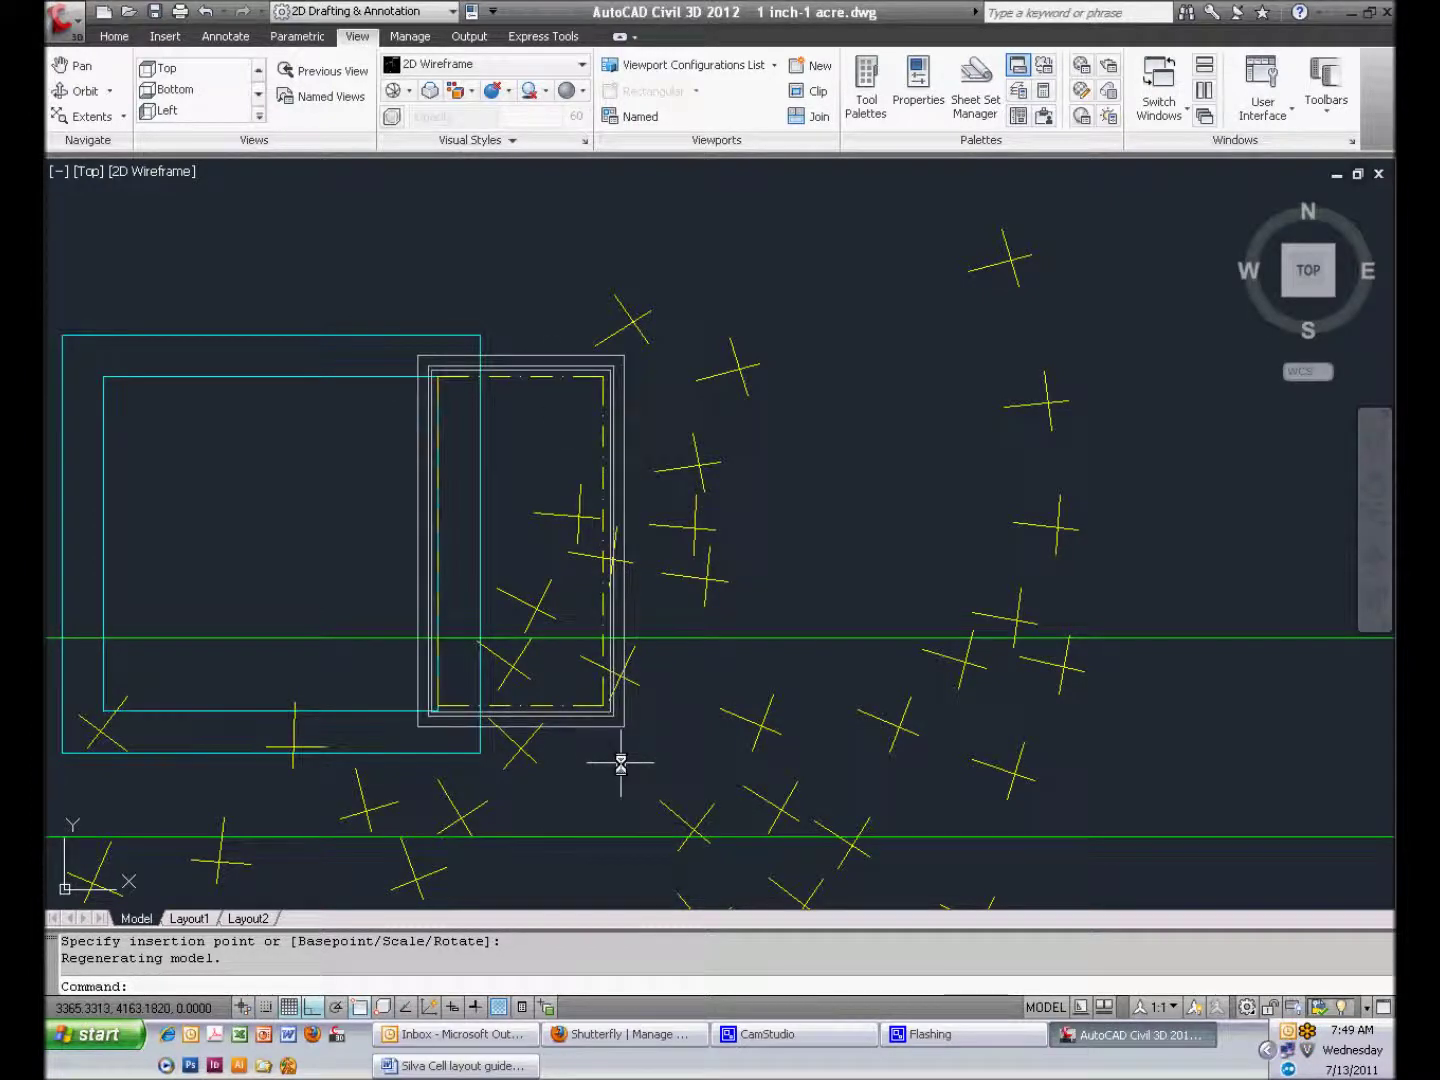
{"action": "scroll", "coordinate": [434, 366], "scroll_direction": "up", "scroll_amount": 2}
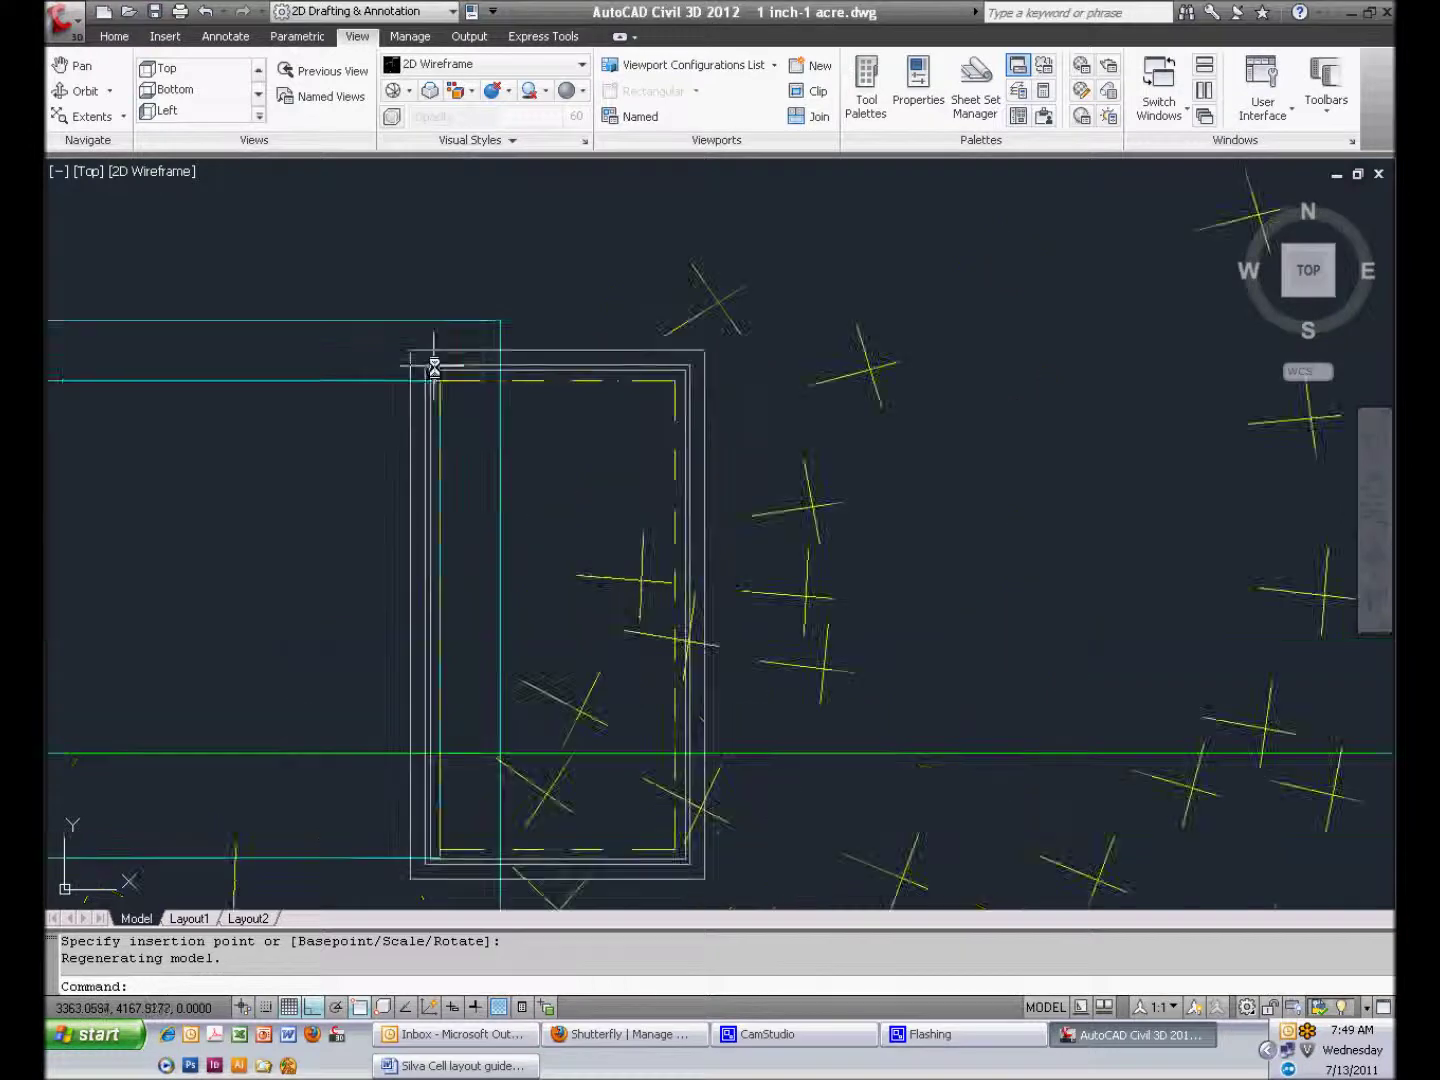
{"action": "scroll", "coordinate": [434, 367], "scroll_direction": "up", "scroll_amount": 3}
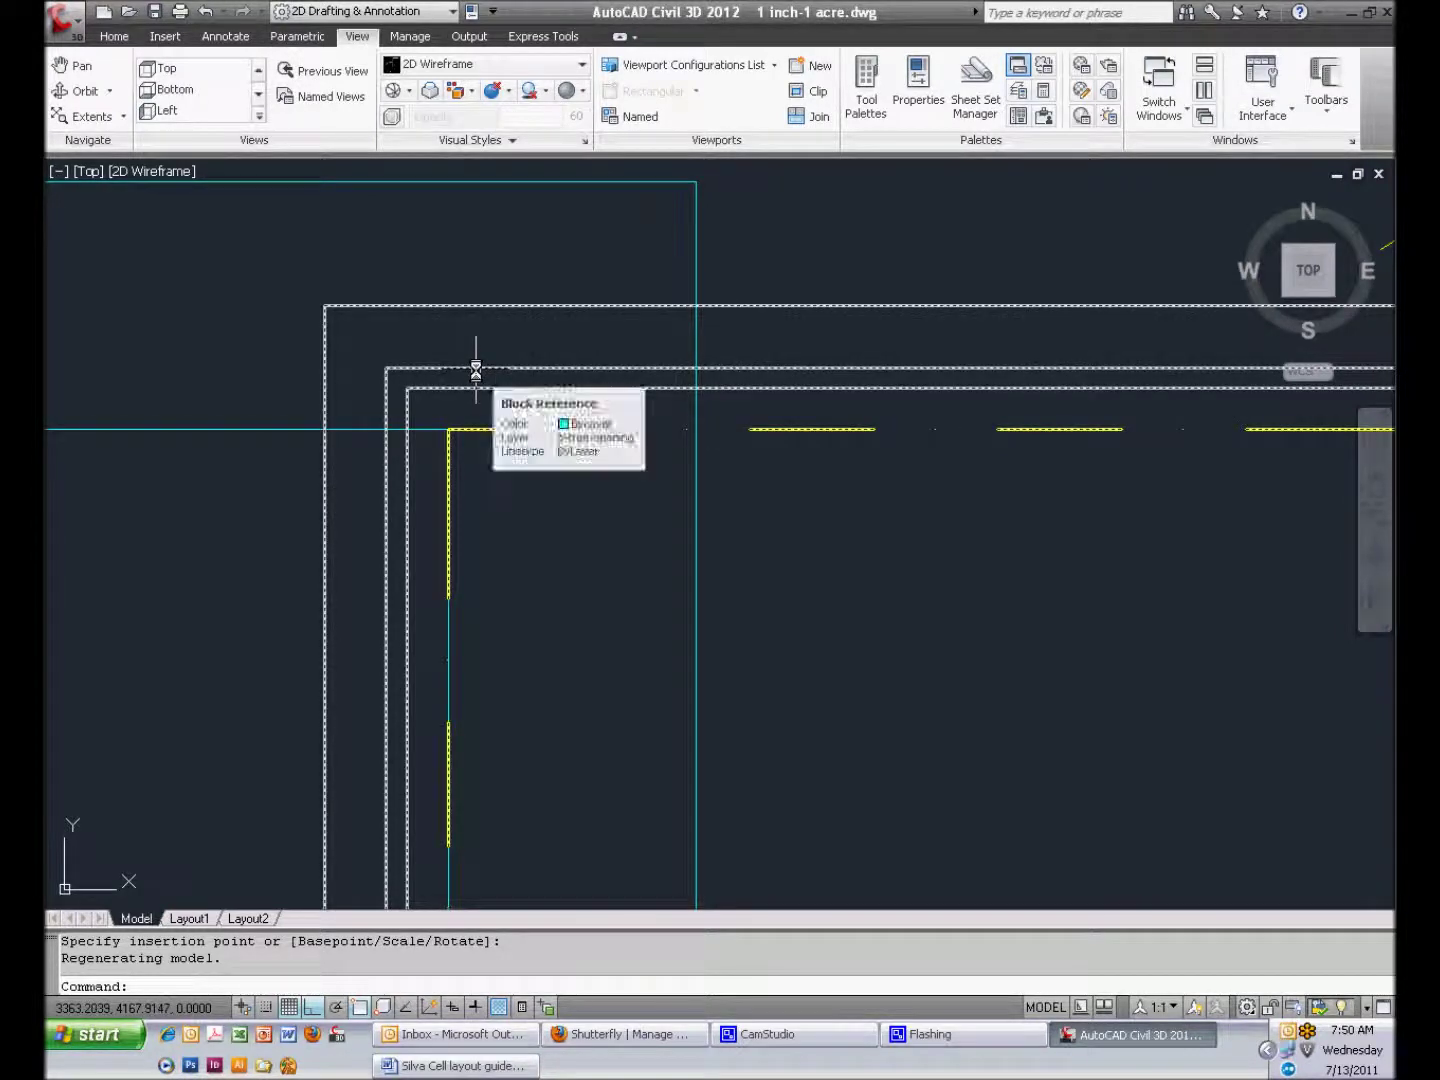
{"action": "left_click", "coordinate": [476, 370]}
Move the Silva Cell block by its lower-left corner onto the offset curb line
{"action": "scroll", "coordinate": [515, 391], "scroll_direction": "down", "scroll_amount": 6}
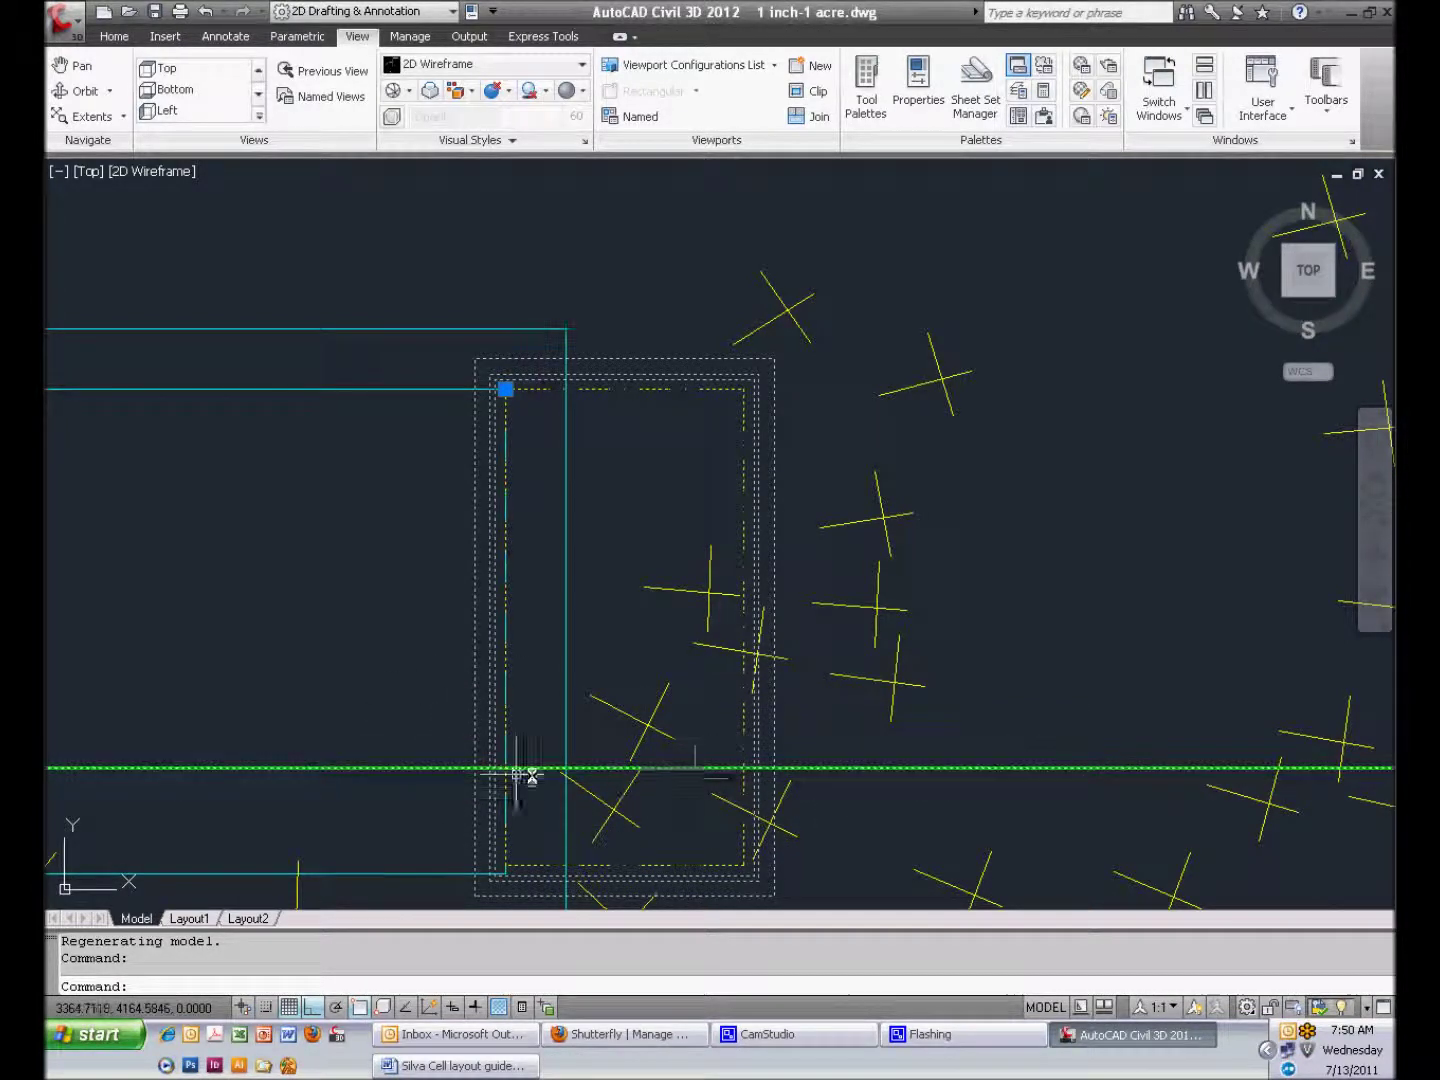
{"action": "type", "text": "m"}
{"action": "key", "text": "Return"}
{"action": "scroll", "coordinate": [567, 818], "scroll_direction": "up", "scroll_amount": 6}
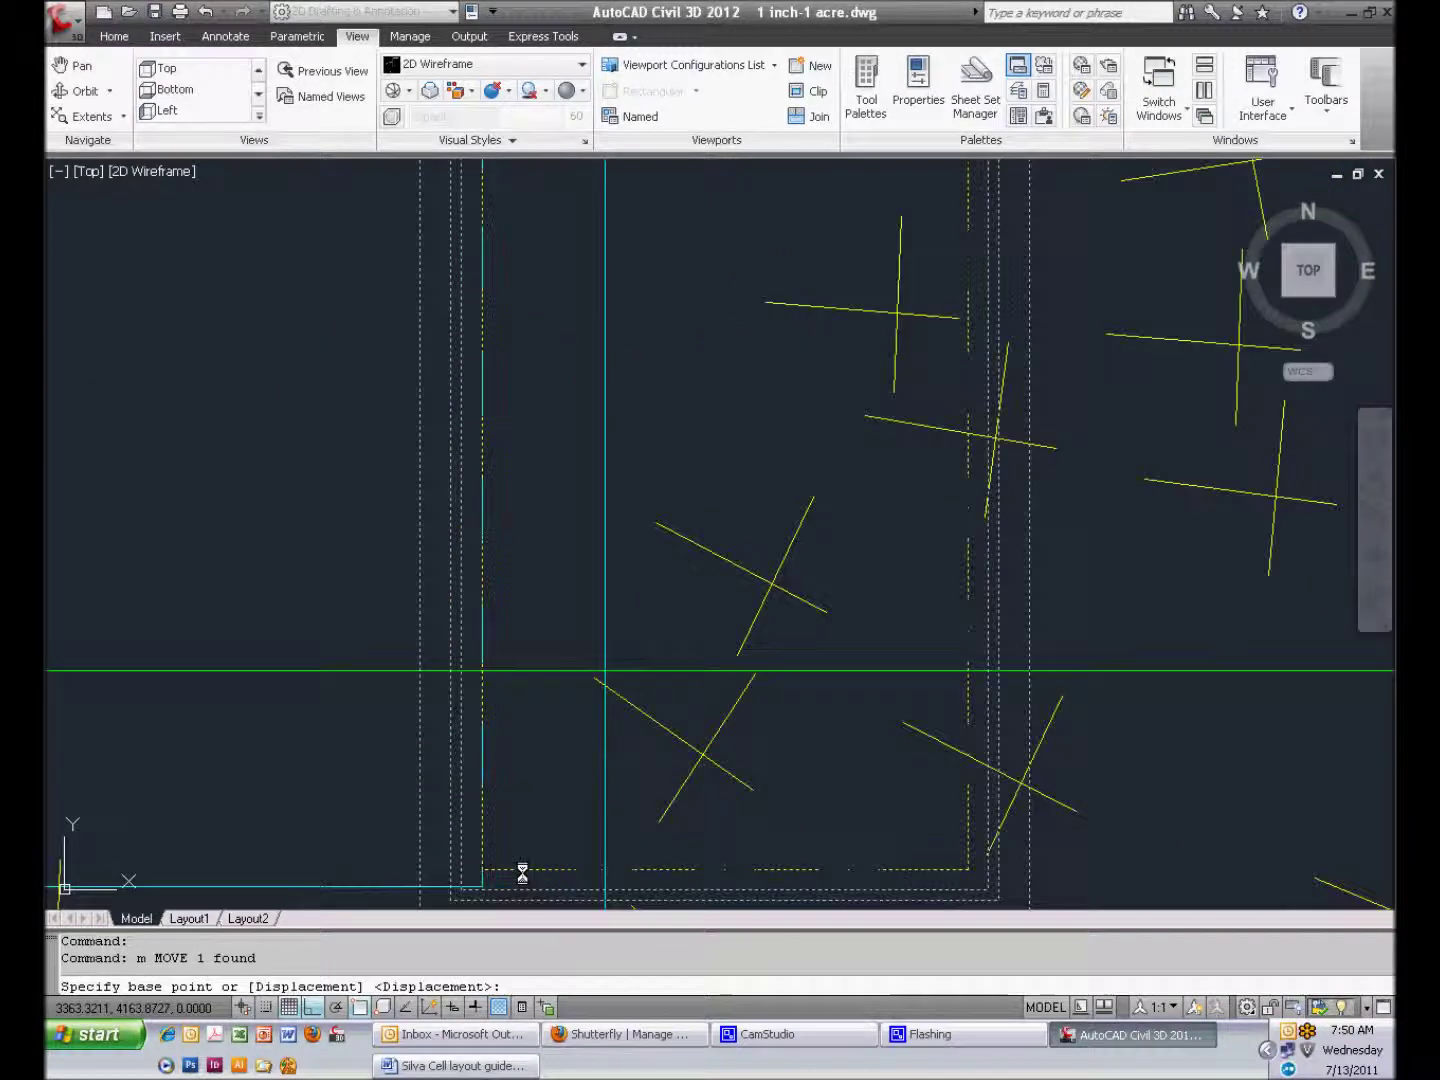
{"action": "left_click", "coordinate": [447, 862]}
{"action": "left_click", "coordinate": [445, 463]}
{"action": "scroll", "coordinate": [530, 668], "scroll_direction": "down", "scroll_amount": 7}
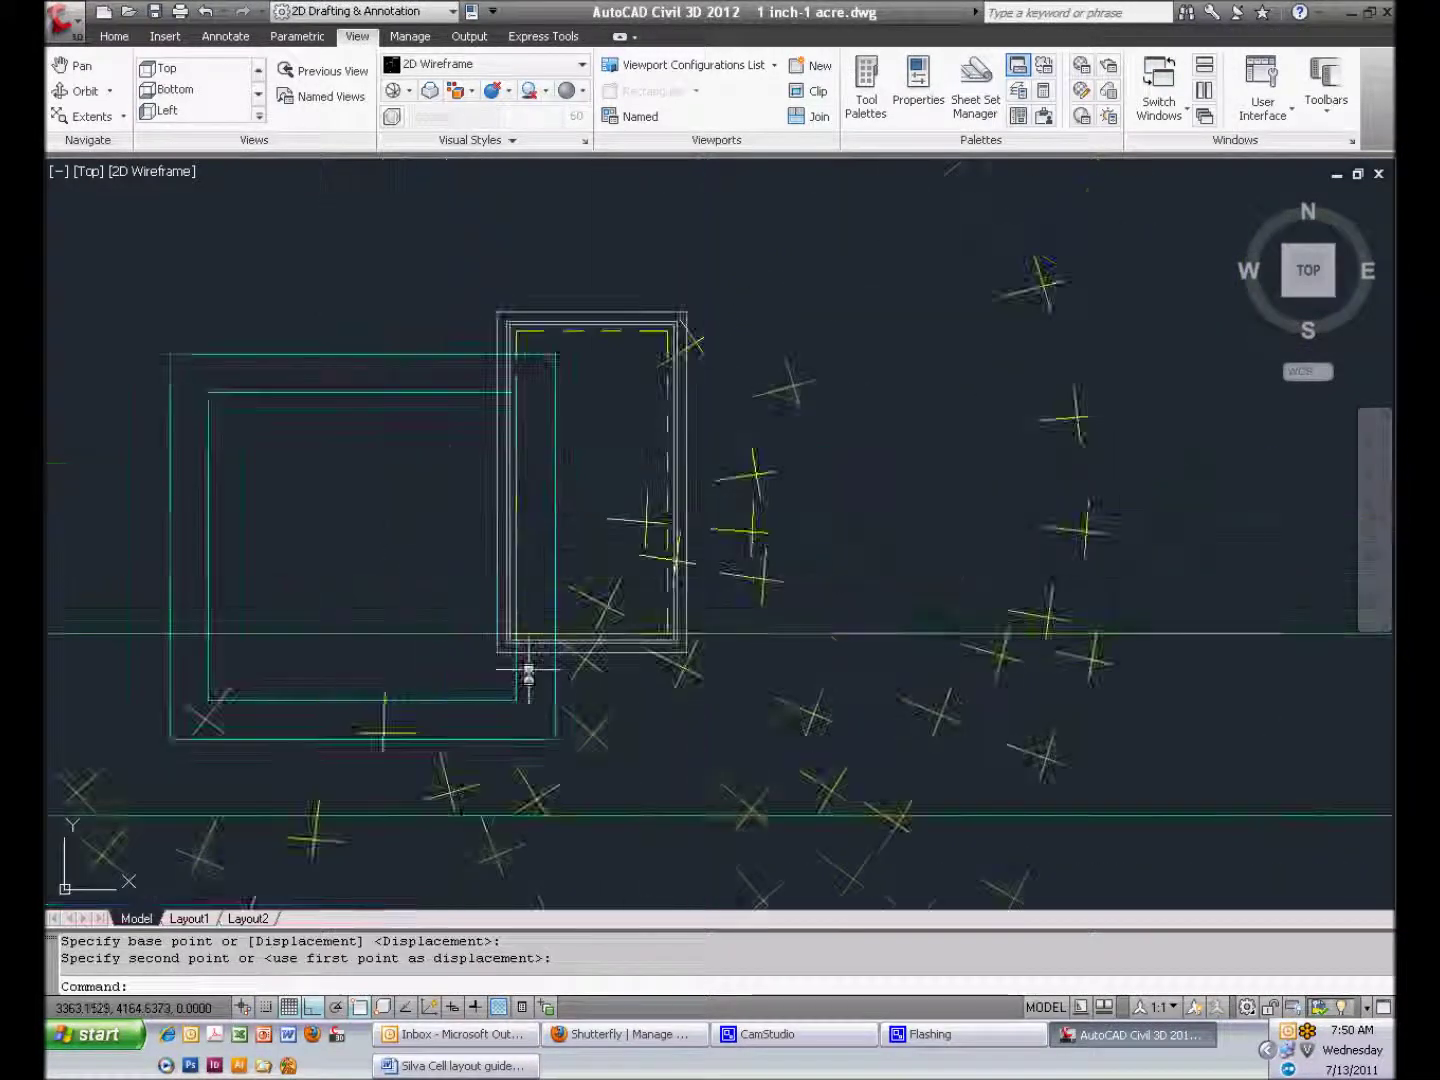
{"action": "scroll", "coordinate": [530, 666], "scroll_direction": "up", "scroll_amount": 2}
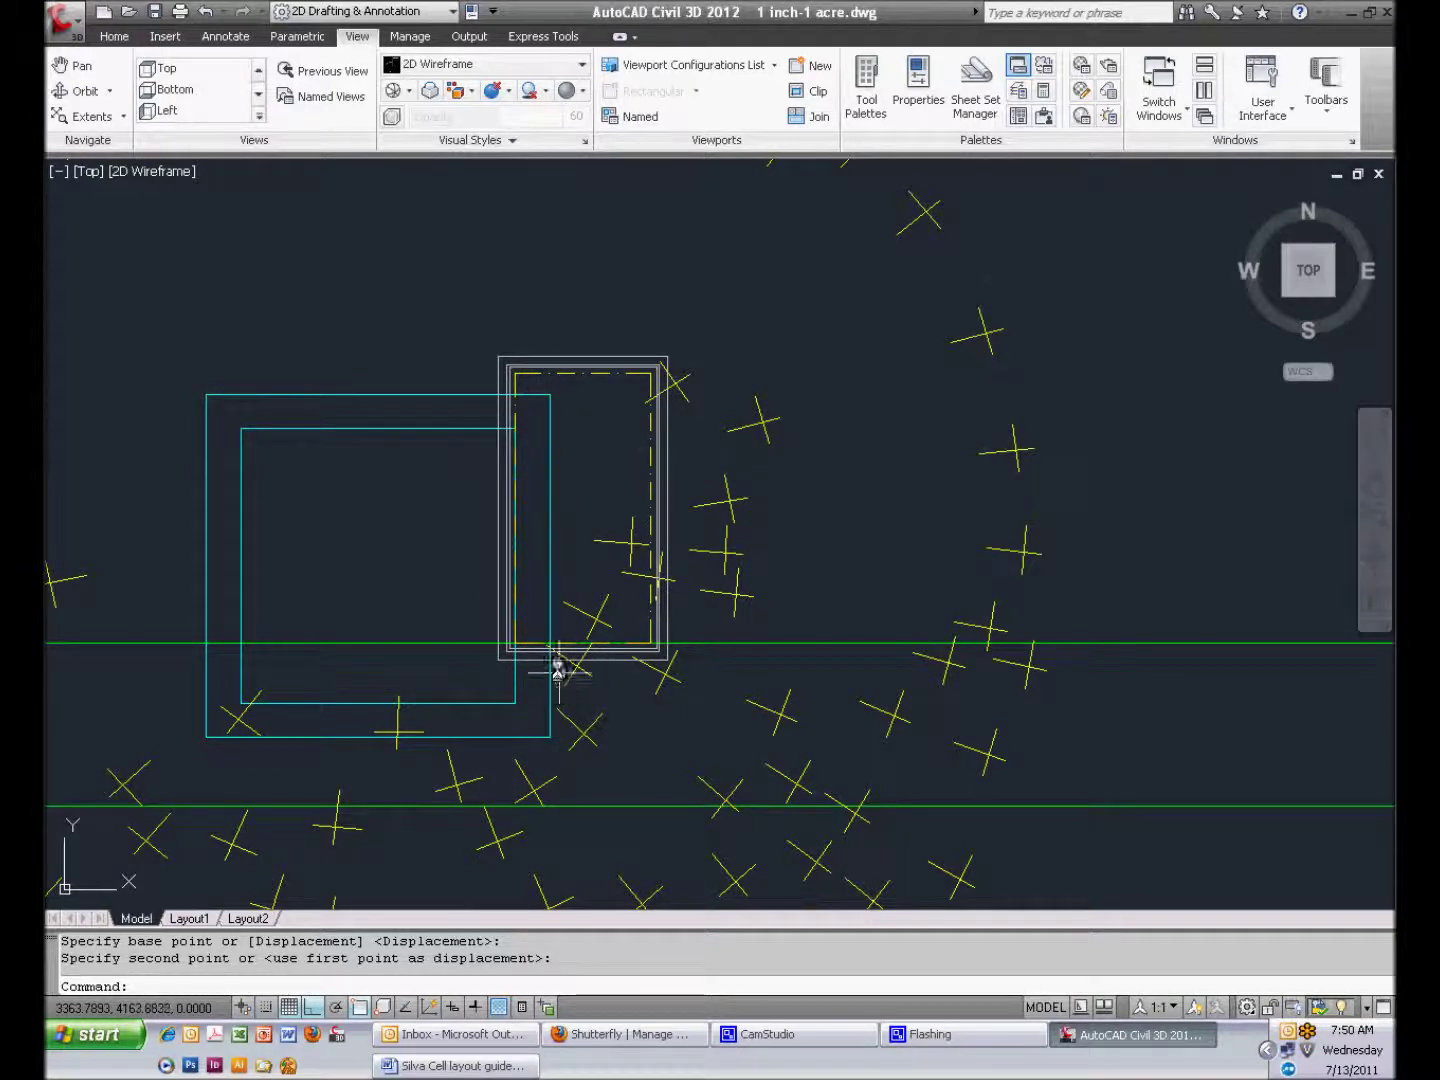
{"action": "left_click", "coordinate": [536, 380]}
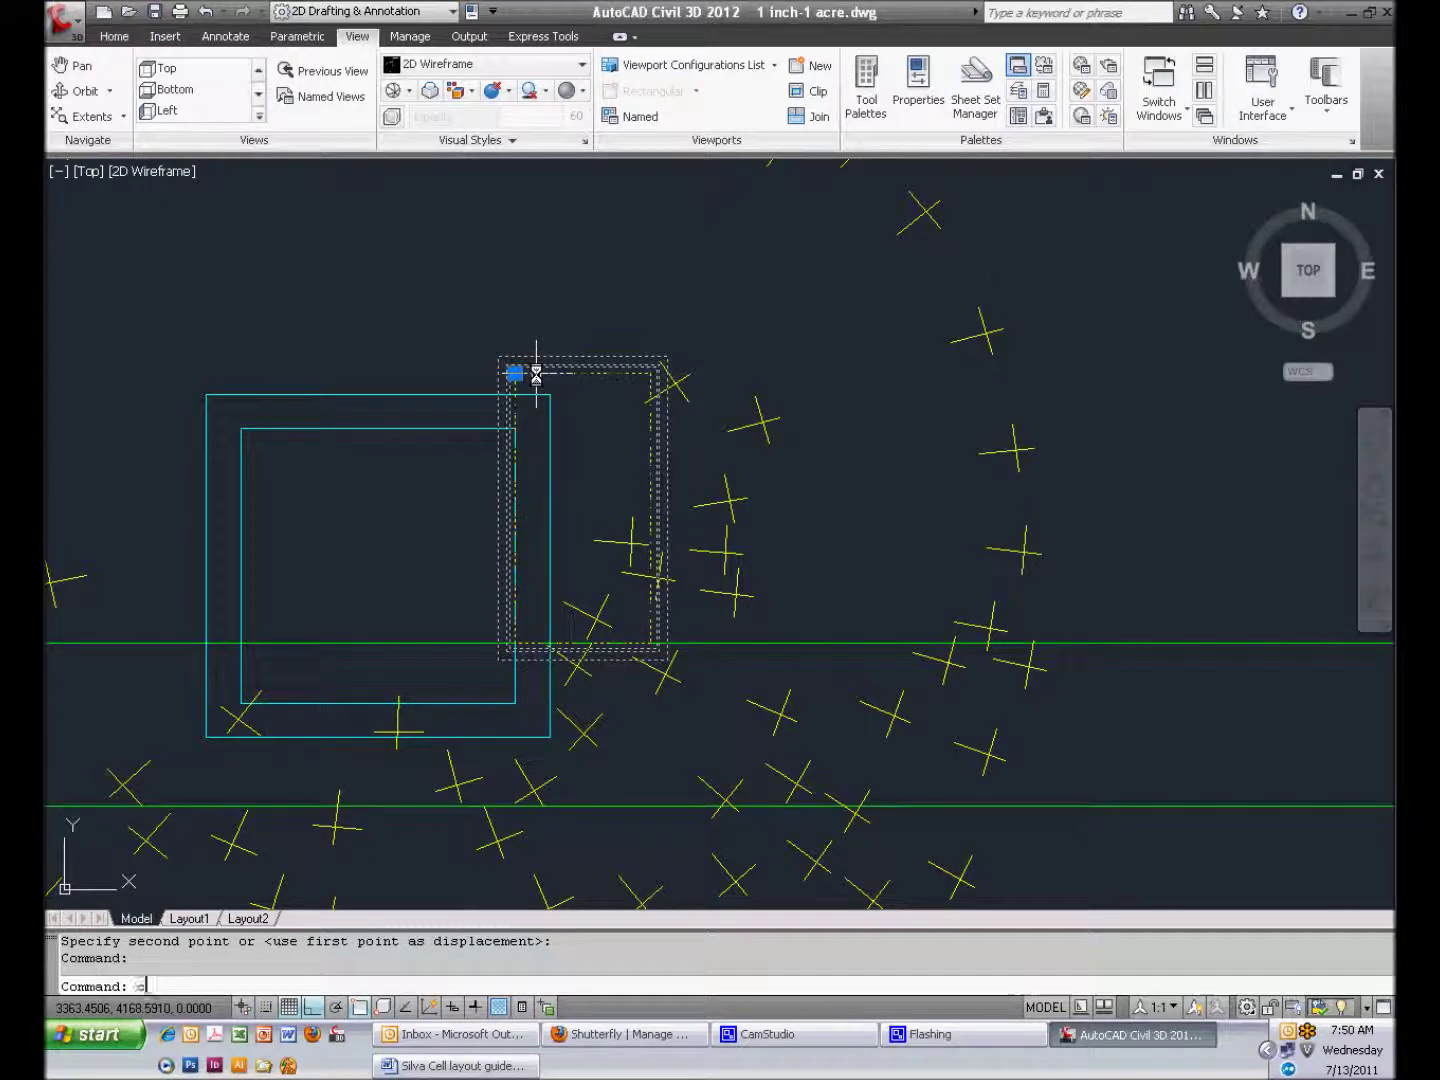
Copy the Silva Cell block corner to corner along the first part of the span
{"action": "type", "text": "co"}
{"action": "key", "text": "Return"}
{"action": "scroll", "coordinate": [514, 376], "scroll_direction": "up", "scroll_amount": 5}
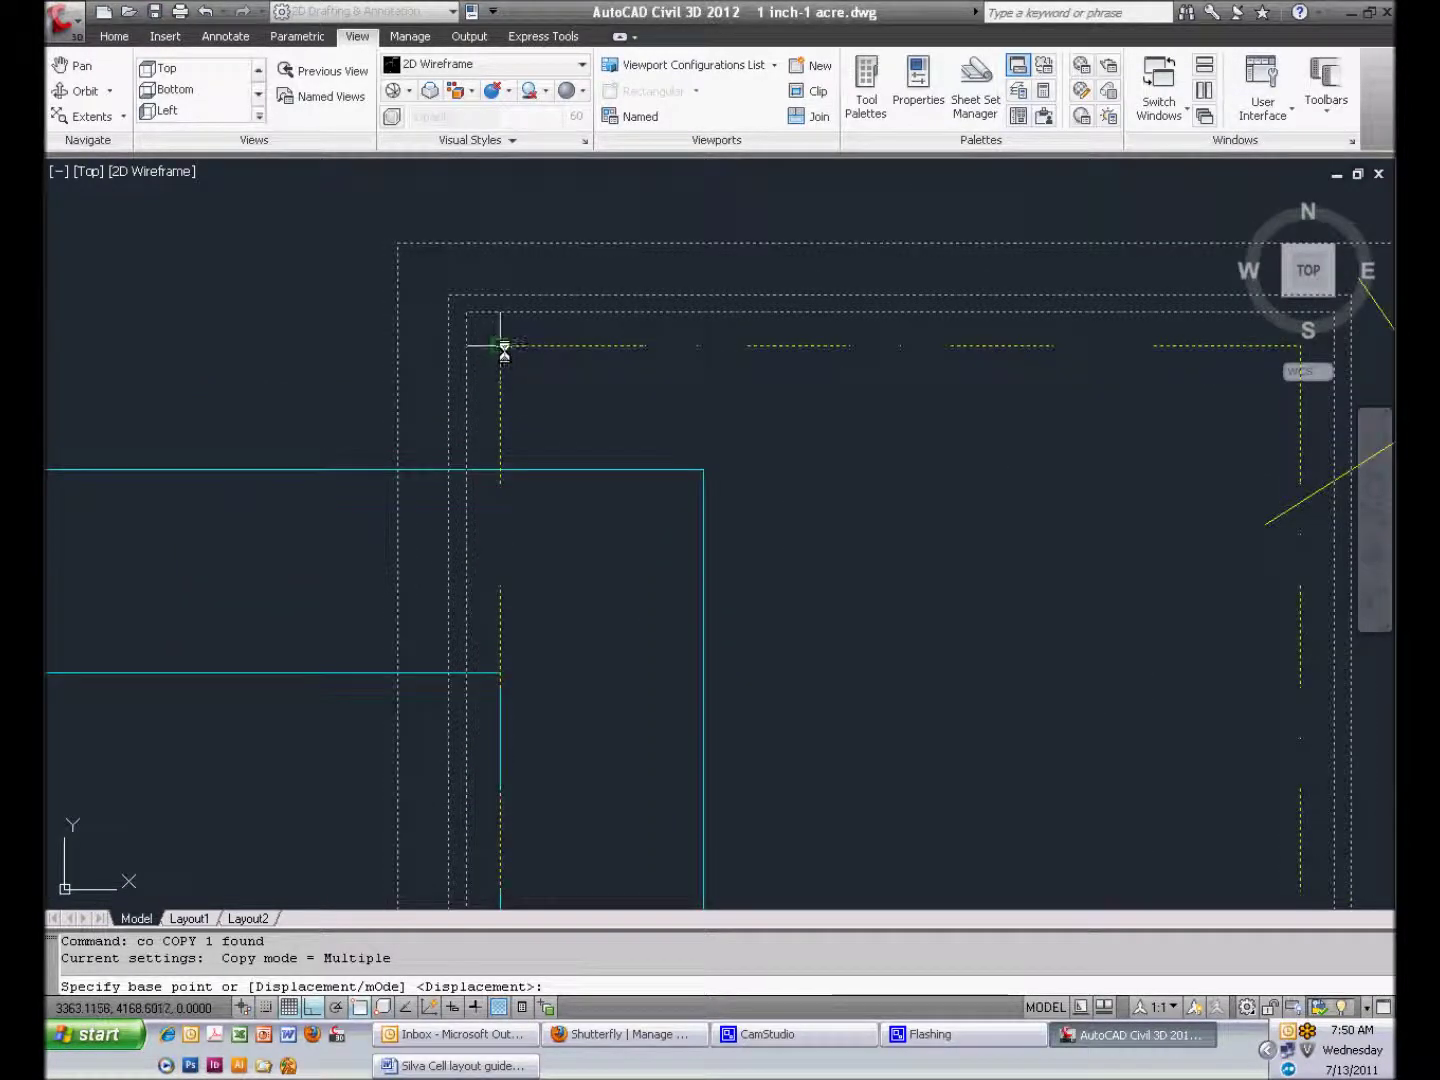
{"action": "left_click", "coordinate": [504, 349]}
{"action": "scroll", "coordinate": [1062, 357], "scroll_direction": "up", "scroll_amount": 5}
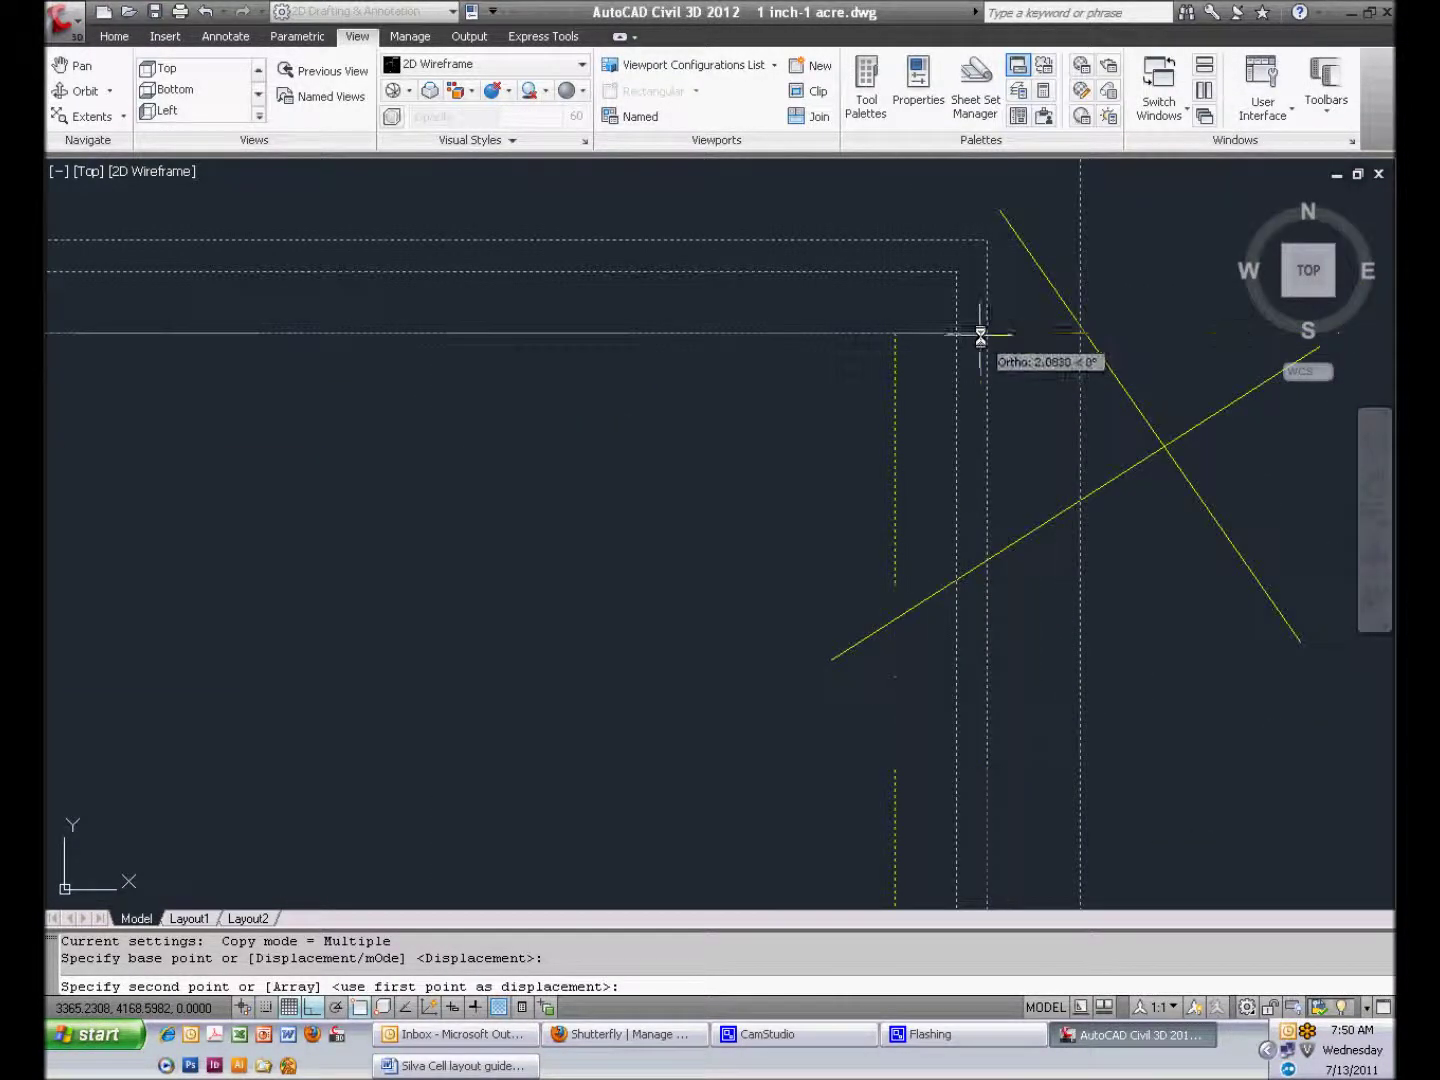
{"action": "left_click", "coordinate": [985, 333]}
{"action": "scroll", "coordinate": [990, 331], "scroll_direction": "down", "scroll_amount": 5}
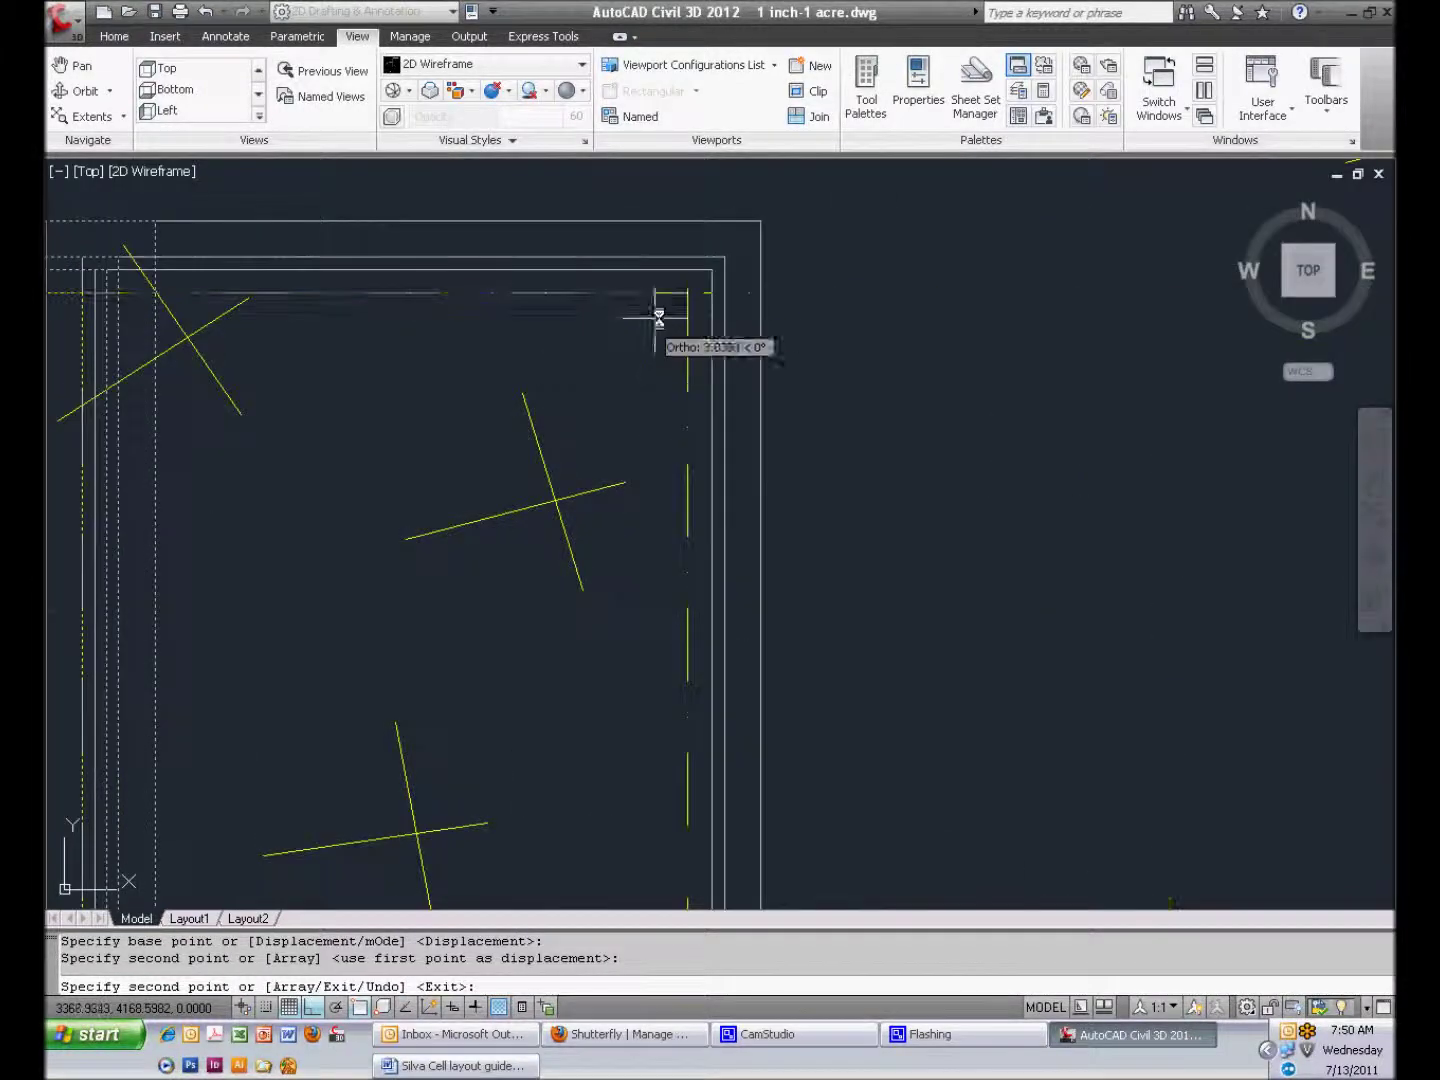
{"action": "left_click", "coordinate": [723, 293]}
{"action": "scroll", "coordinate": [723, 293], "scroll_direction": "down", "scroll_amount": 3}
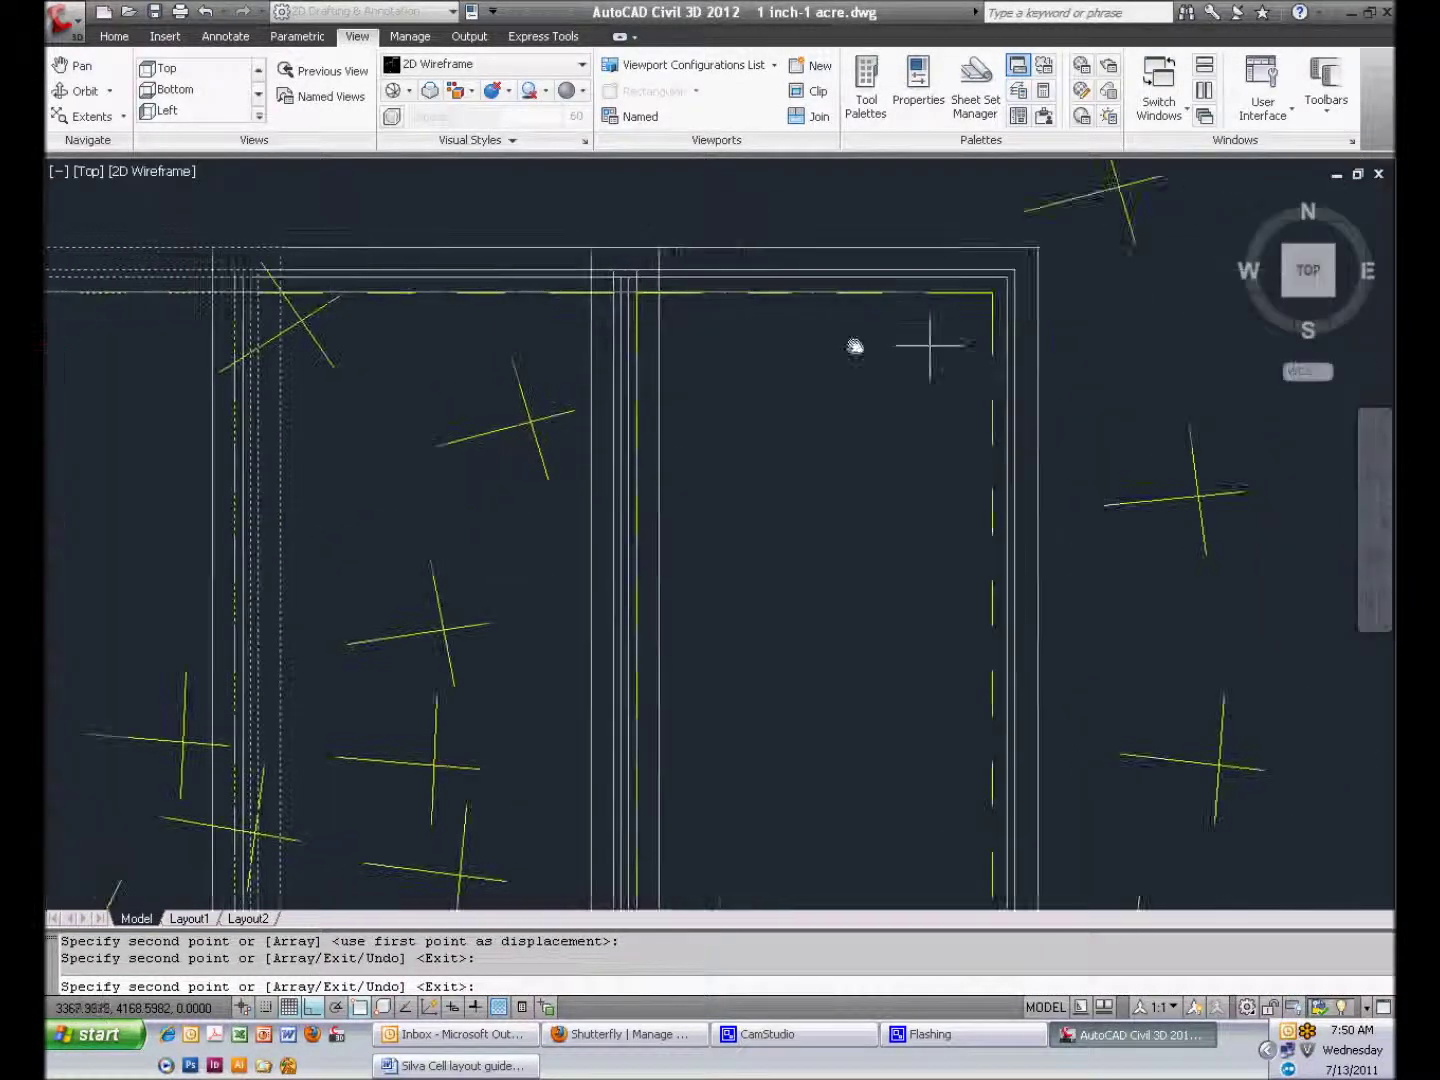
{"action": "scroll", "coordinate": [490, 293], "scroll_direction": "up", "scroll_amount": 2}
{"action": "left_click", "coordinate": [490, 292]}
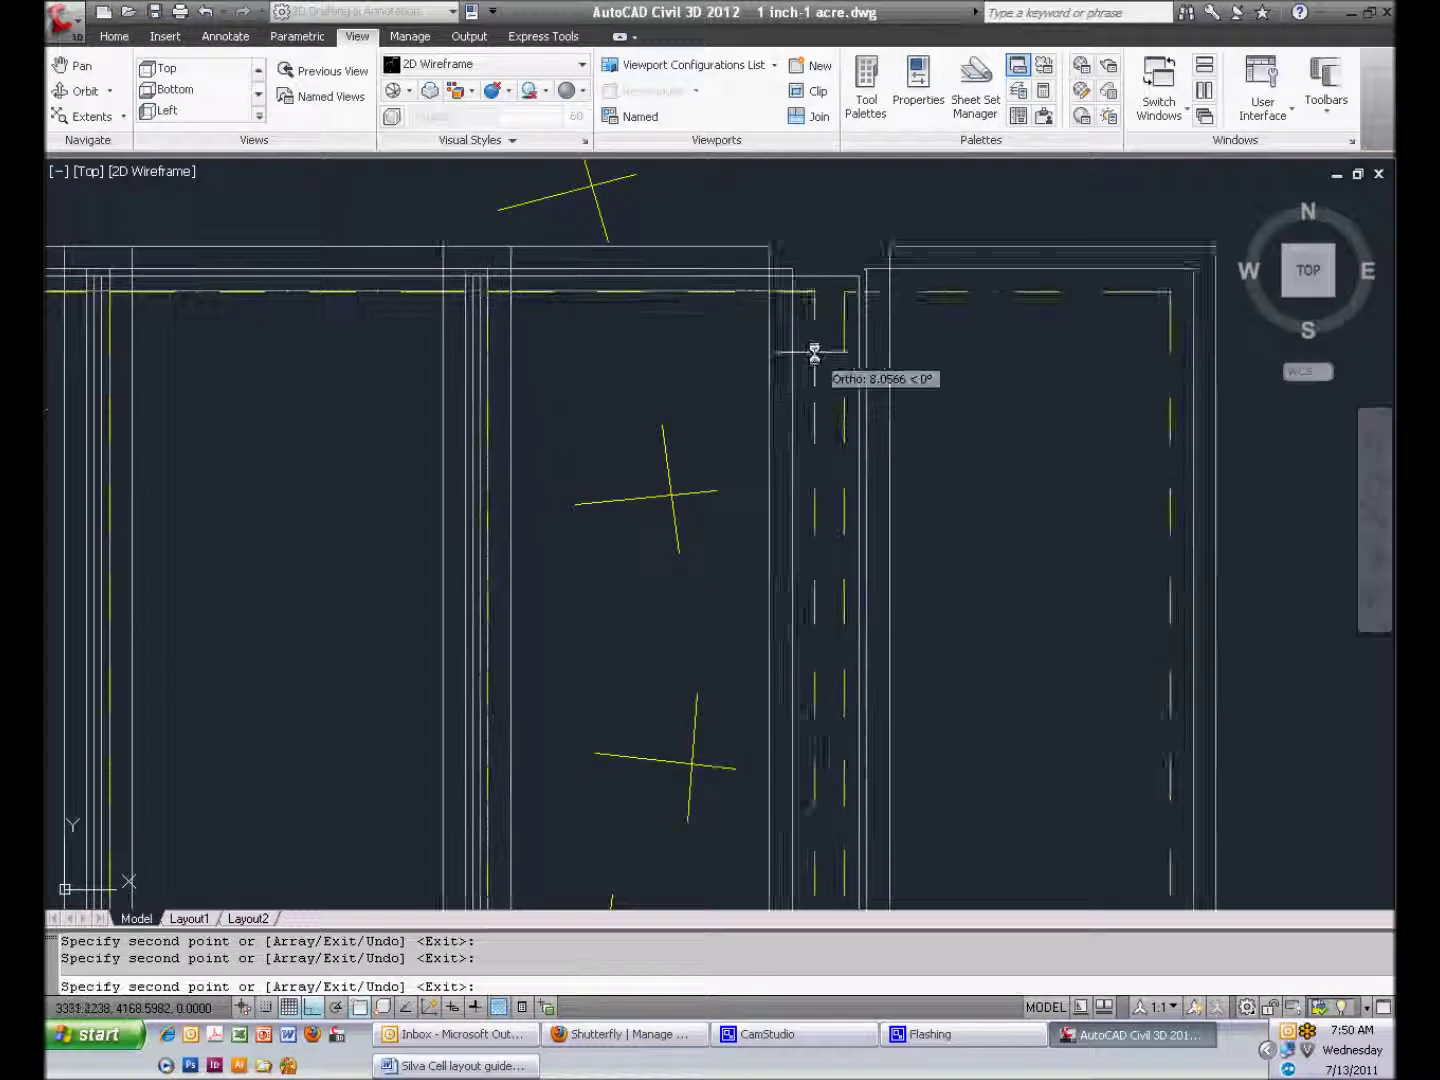
{"action": "middle_click_drag", "start_coordinate": [814, 347], "coordinate": [330, 329]}
{"action": "left_click", "coordinate": [356, 288]}
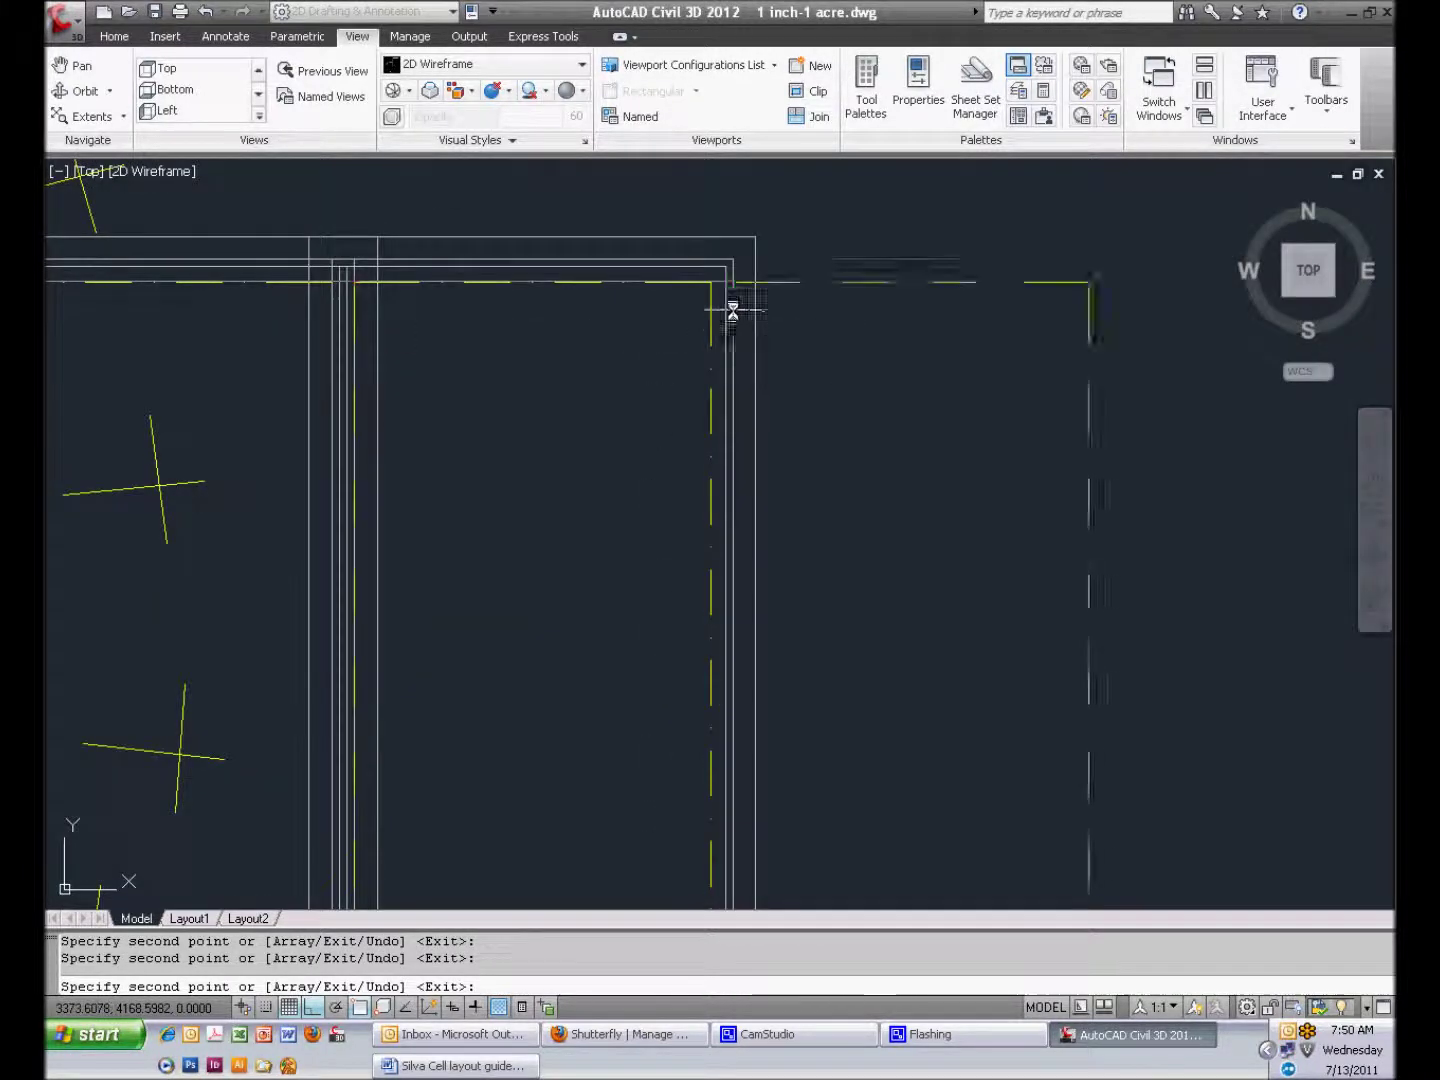
Continue placing end-to-end cell copies along the row up to the far tree opening
{"action": "left_click", "coordinate": [734, 293]}
{"action": "middle_click_drag", "start_coordinate": [997, 410], "coordinate": [781, 398]}
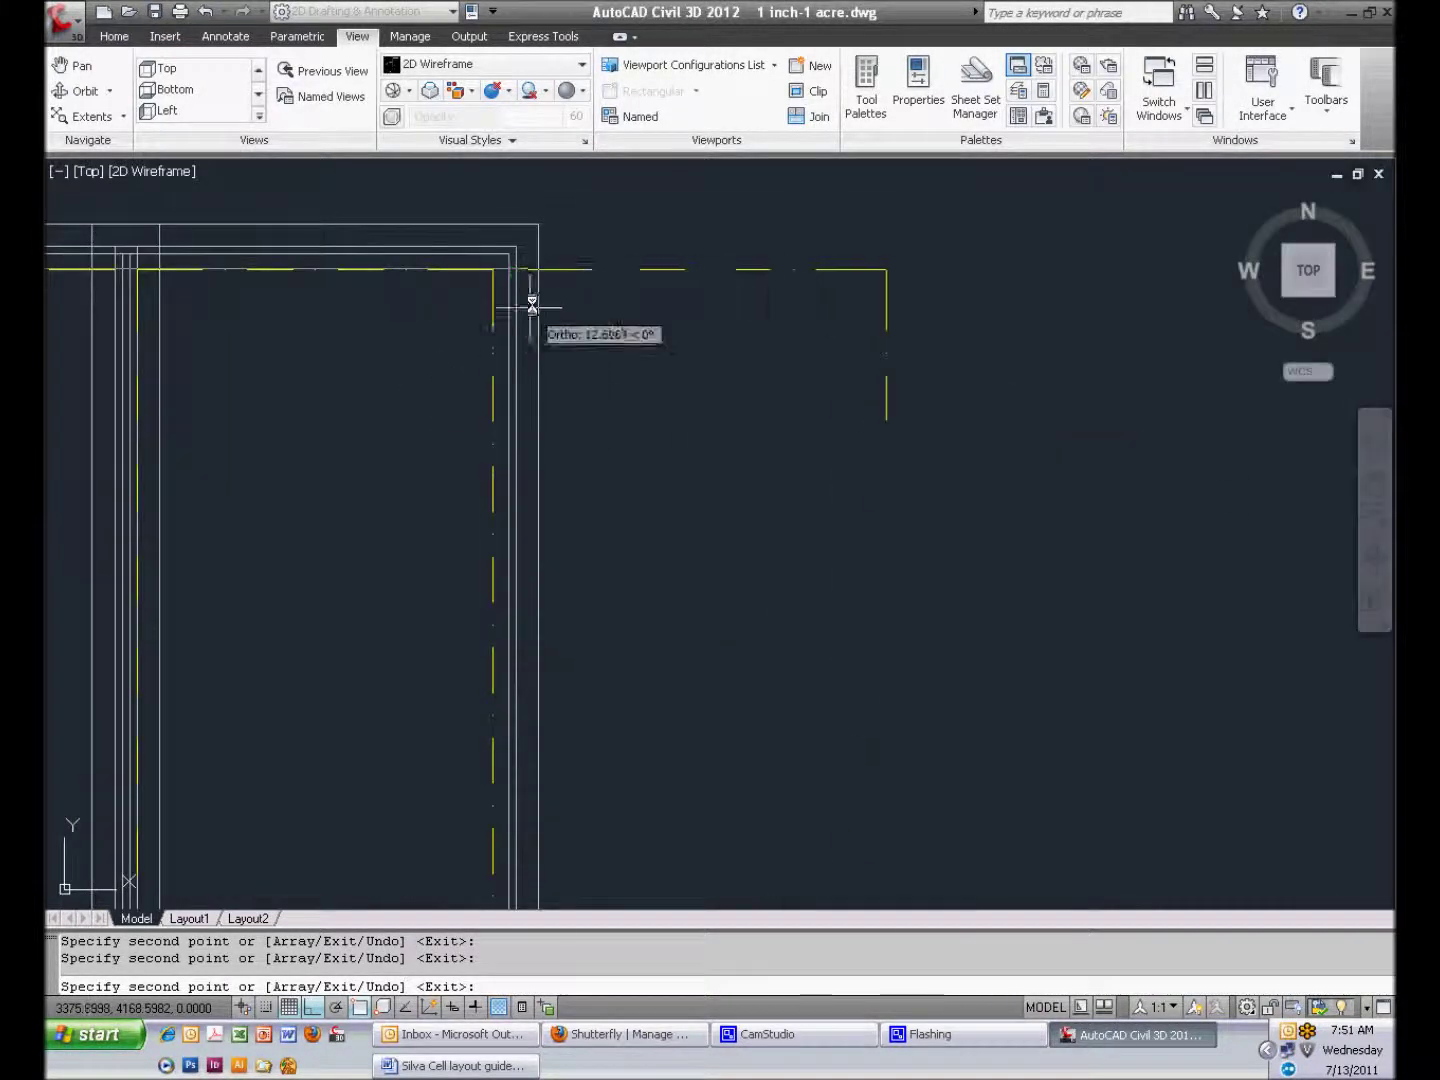
{"action": "mouse_move", "coordinate": [537, 273]}
{"action": "middle_mouse_down"}
{"action": "mouse_move", "coordinate": [460, 309]}
{"action": "mouse_move", "coordinate": [430, 285]}
{"action": "middle_mouse_up"}
{"action": "left_click", "coordinate": [429, 285]}
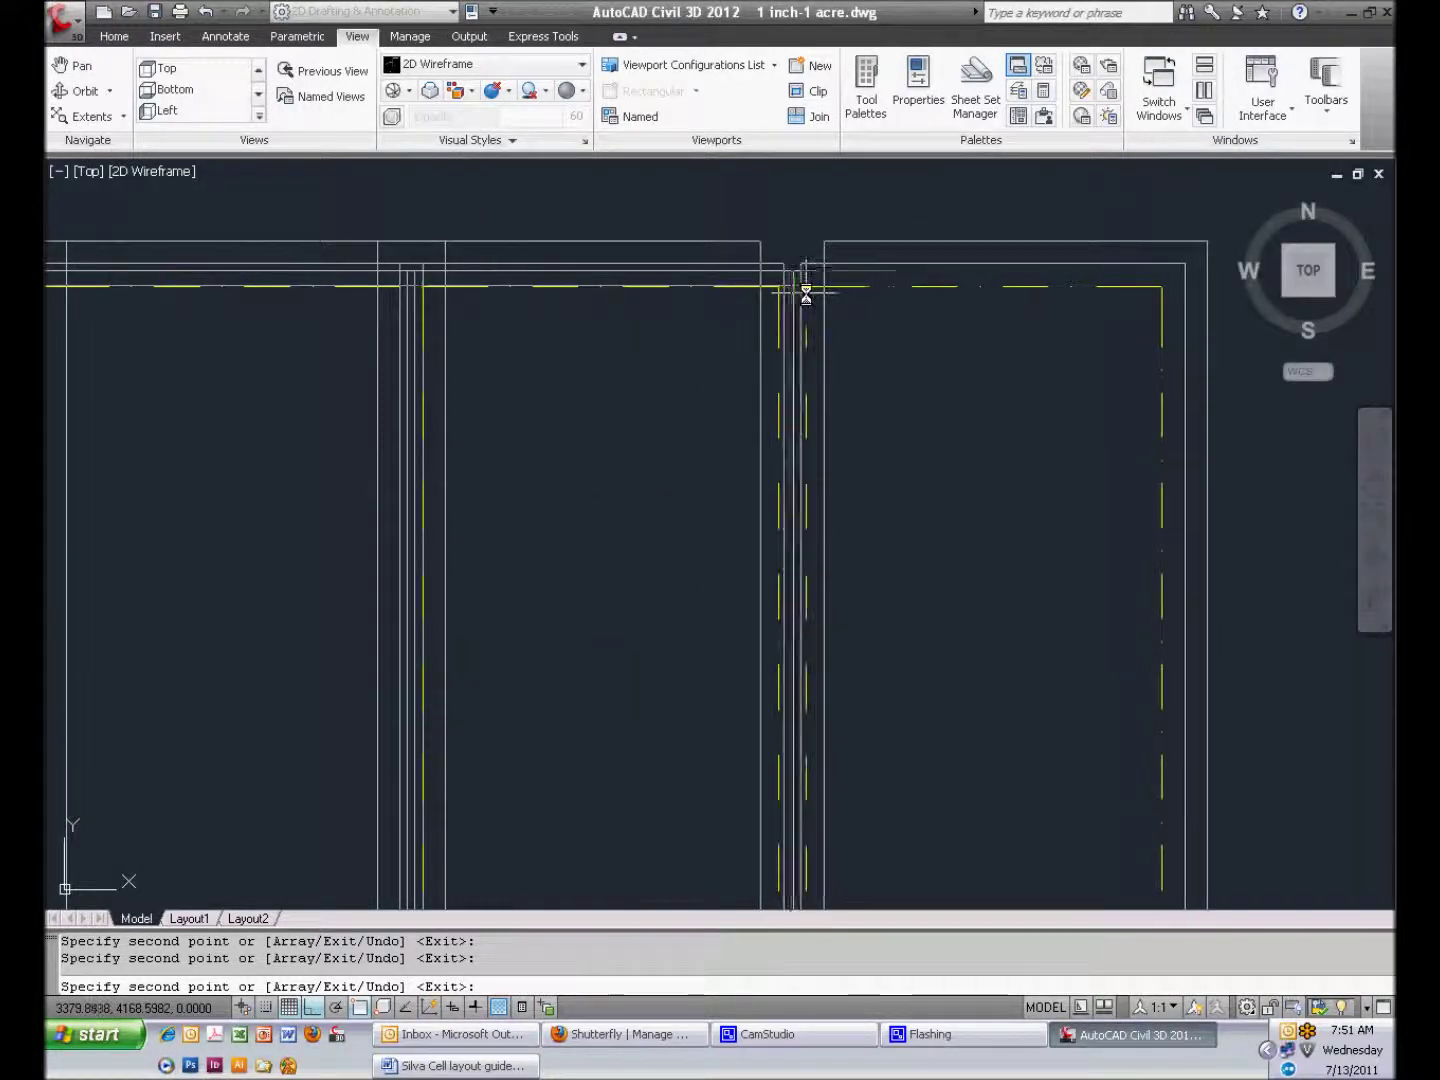
{"action": "left_click", "coordinate": [800, 287]}
{"action": "middle_click_drag", "start_coordinate": [912, 346], "coordinate": [412, 312]}
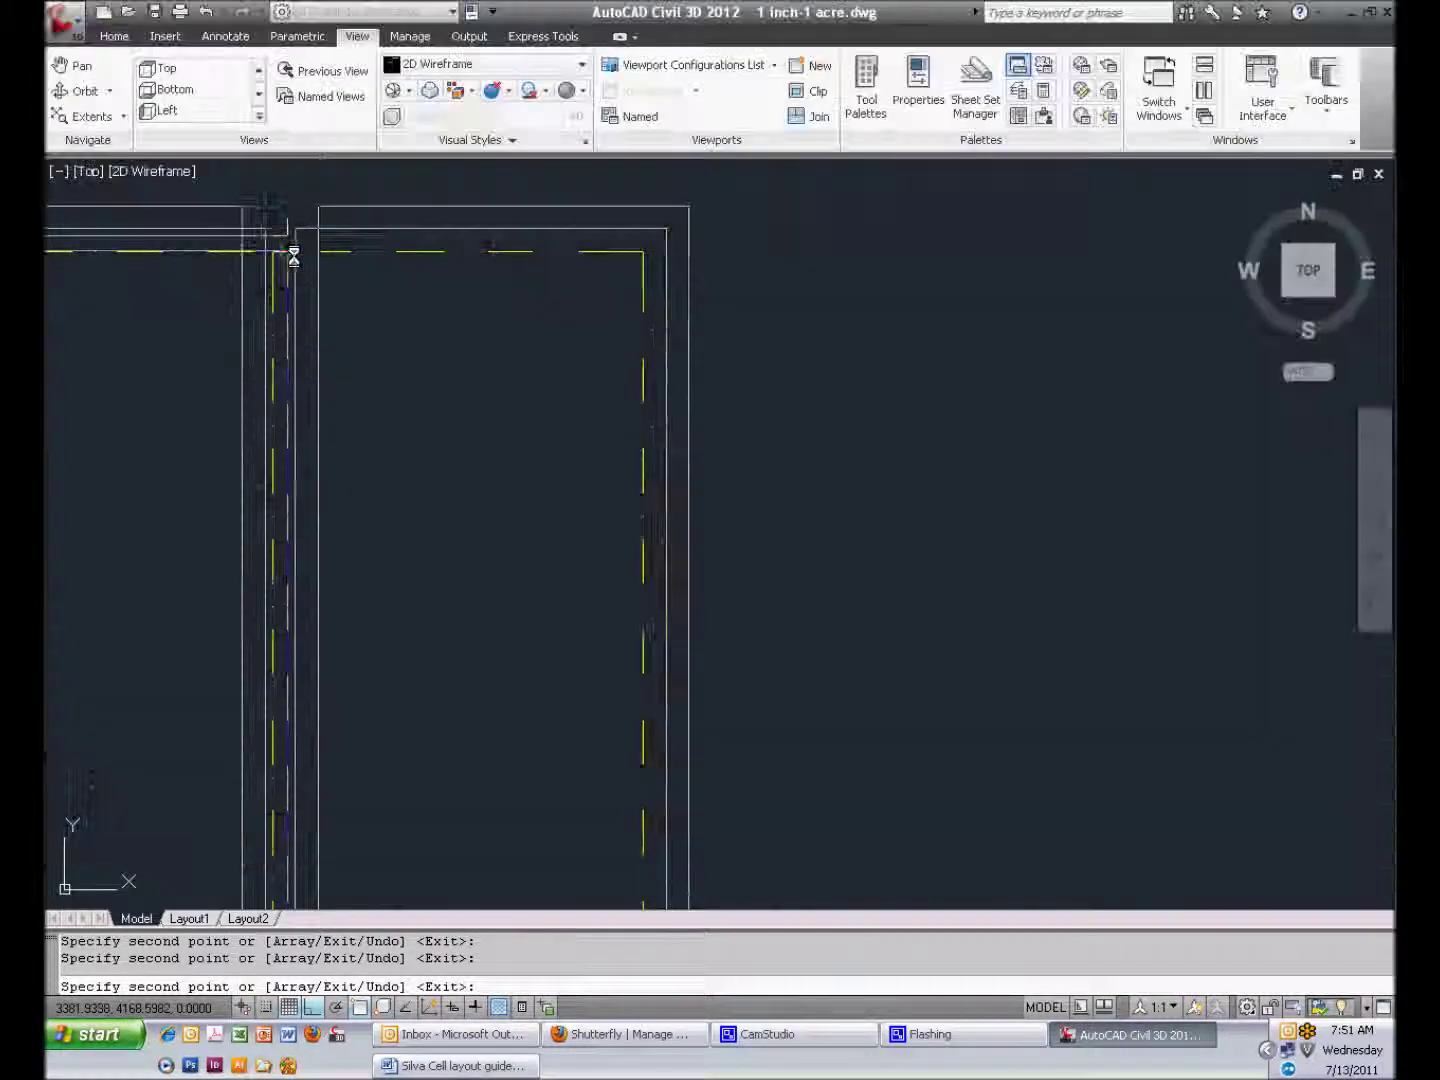
{"action": "left_click", "coordinate": [291, 252]}
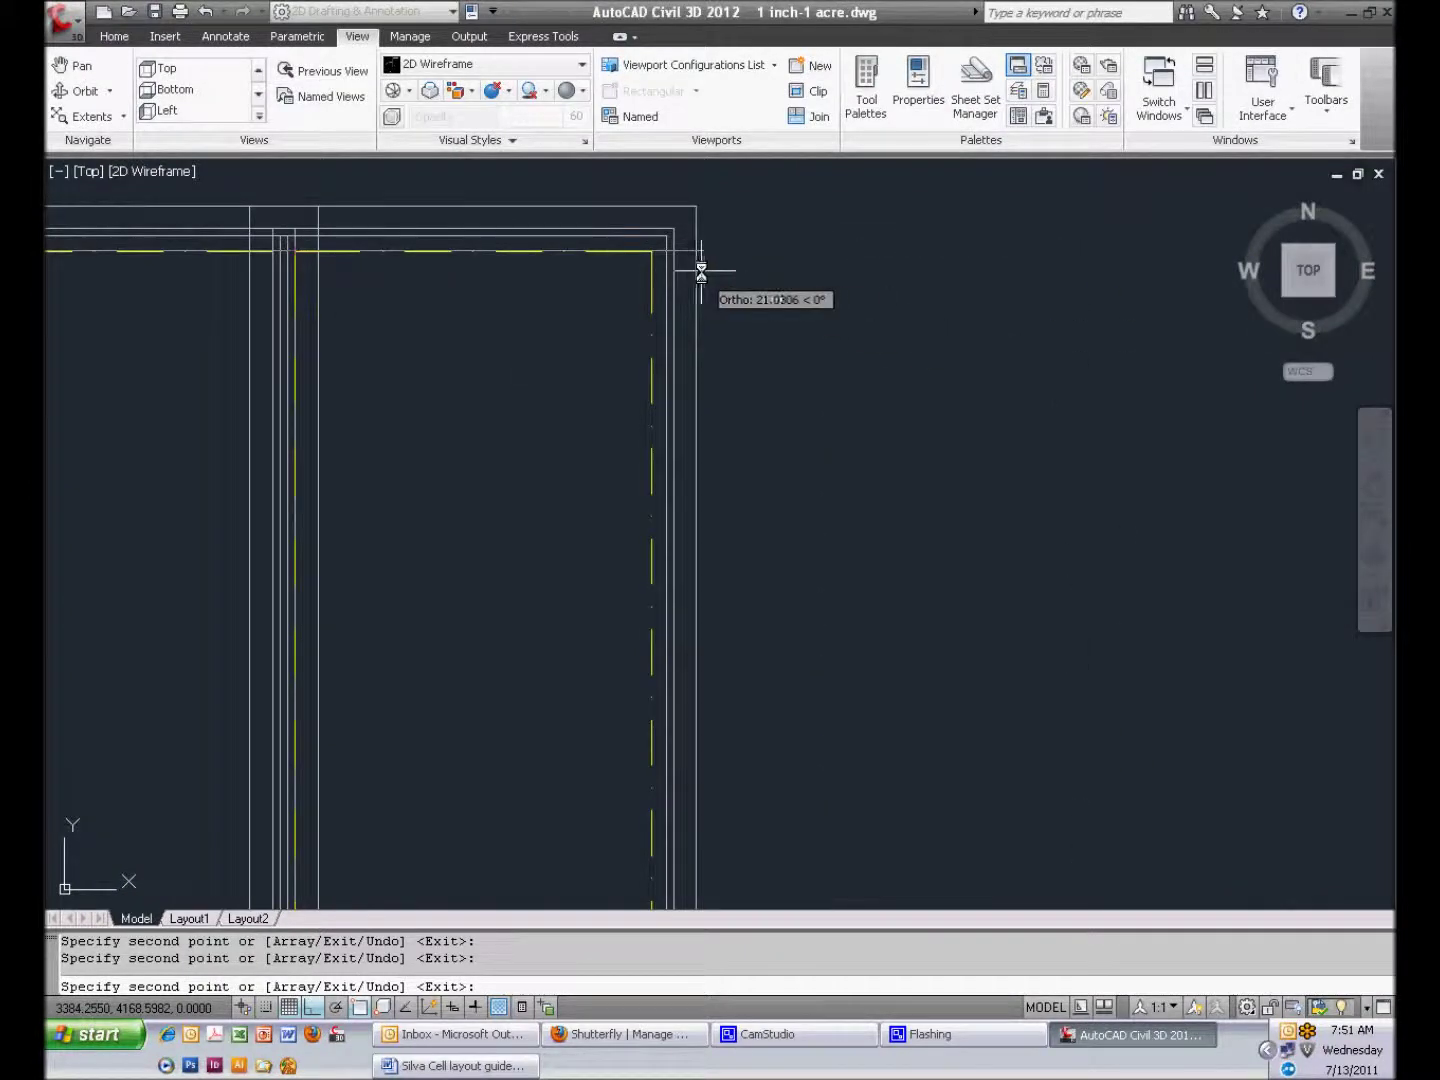
{"action": "middle_click_drag", "start_coordinate": [426, 336], "coordinate": [141, 329]}
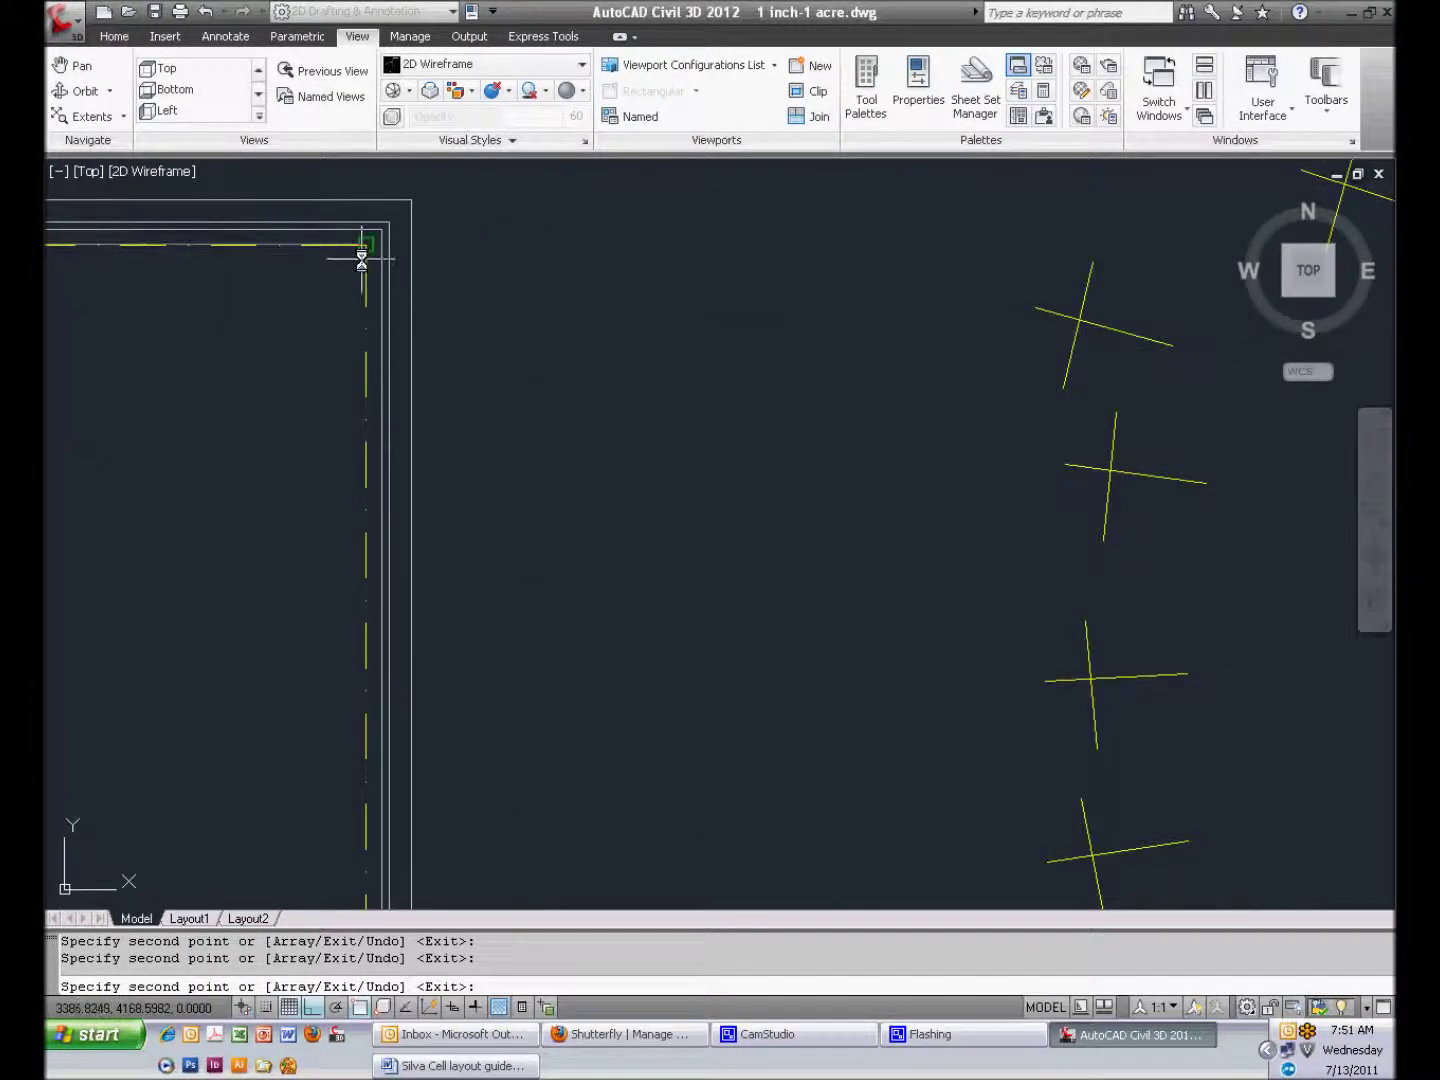
{"action": "middle_click_drag", "start_coordinate": [386, 231], "coordinate": [309, 228]}
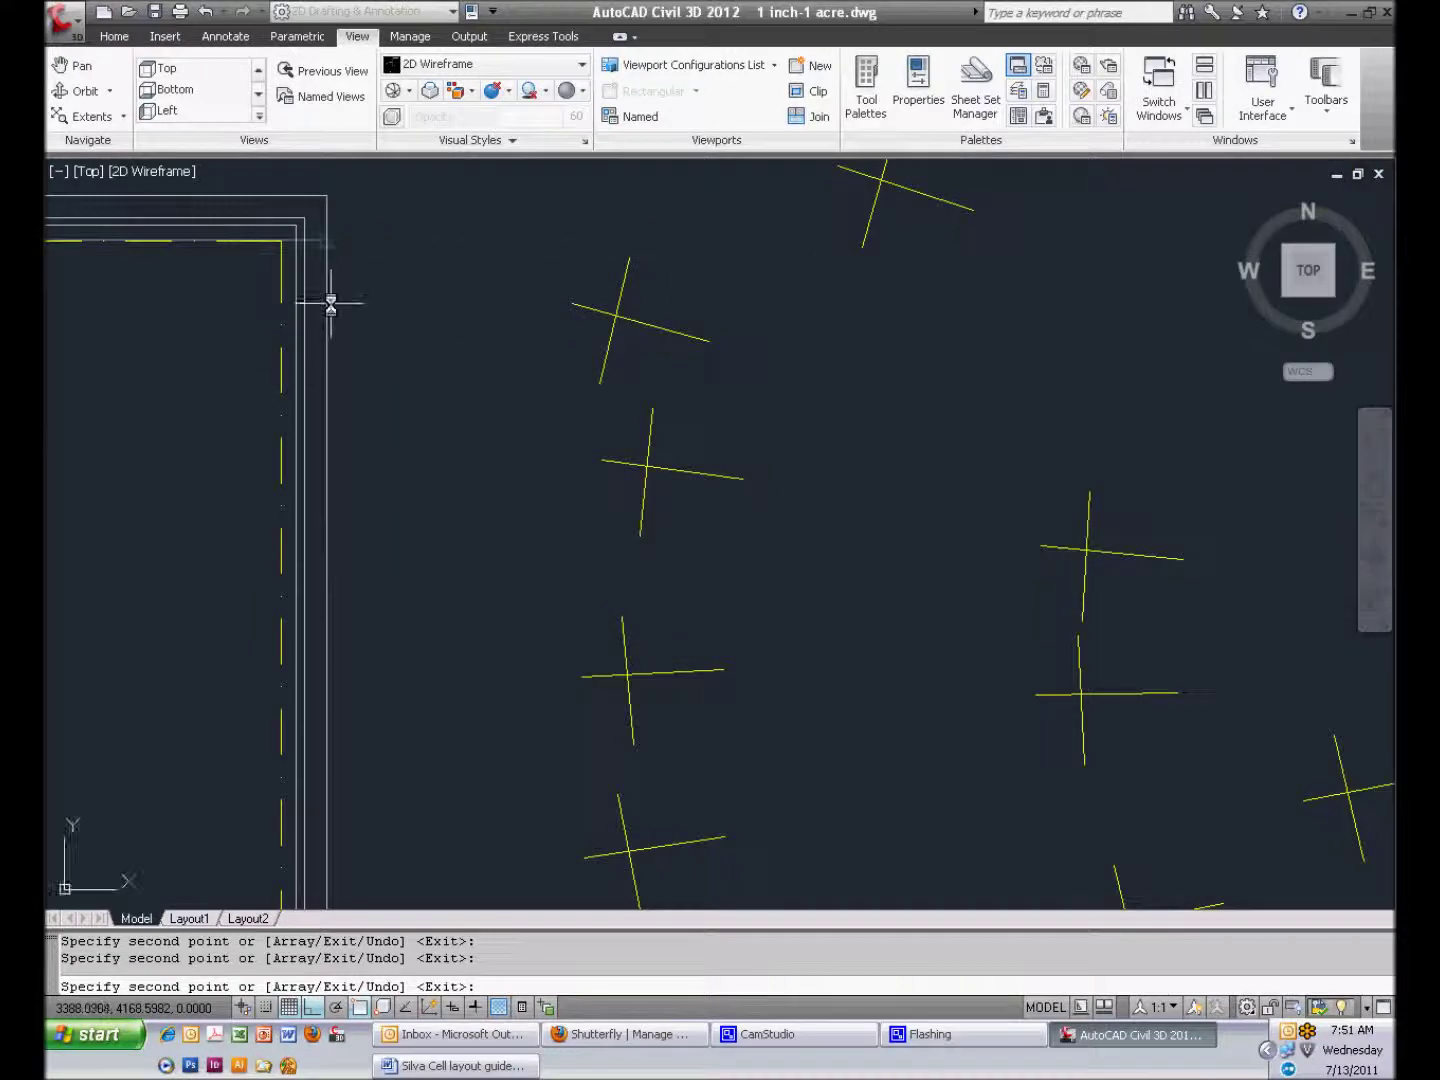
{"action": "mouse_move", "coordinate": [630, 386]}
{"action": "middle_mouse_down"}
{"action": "mouse_move", "coordinate": [421, 408]}
{"action": "mouse_move", "coordinate": [194, 397]}
{"action": "middle_mouse_up"}
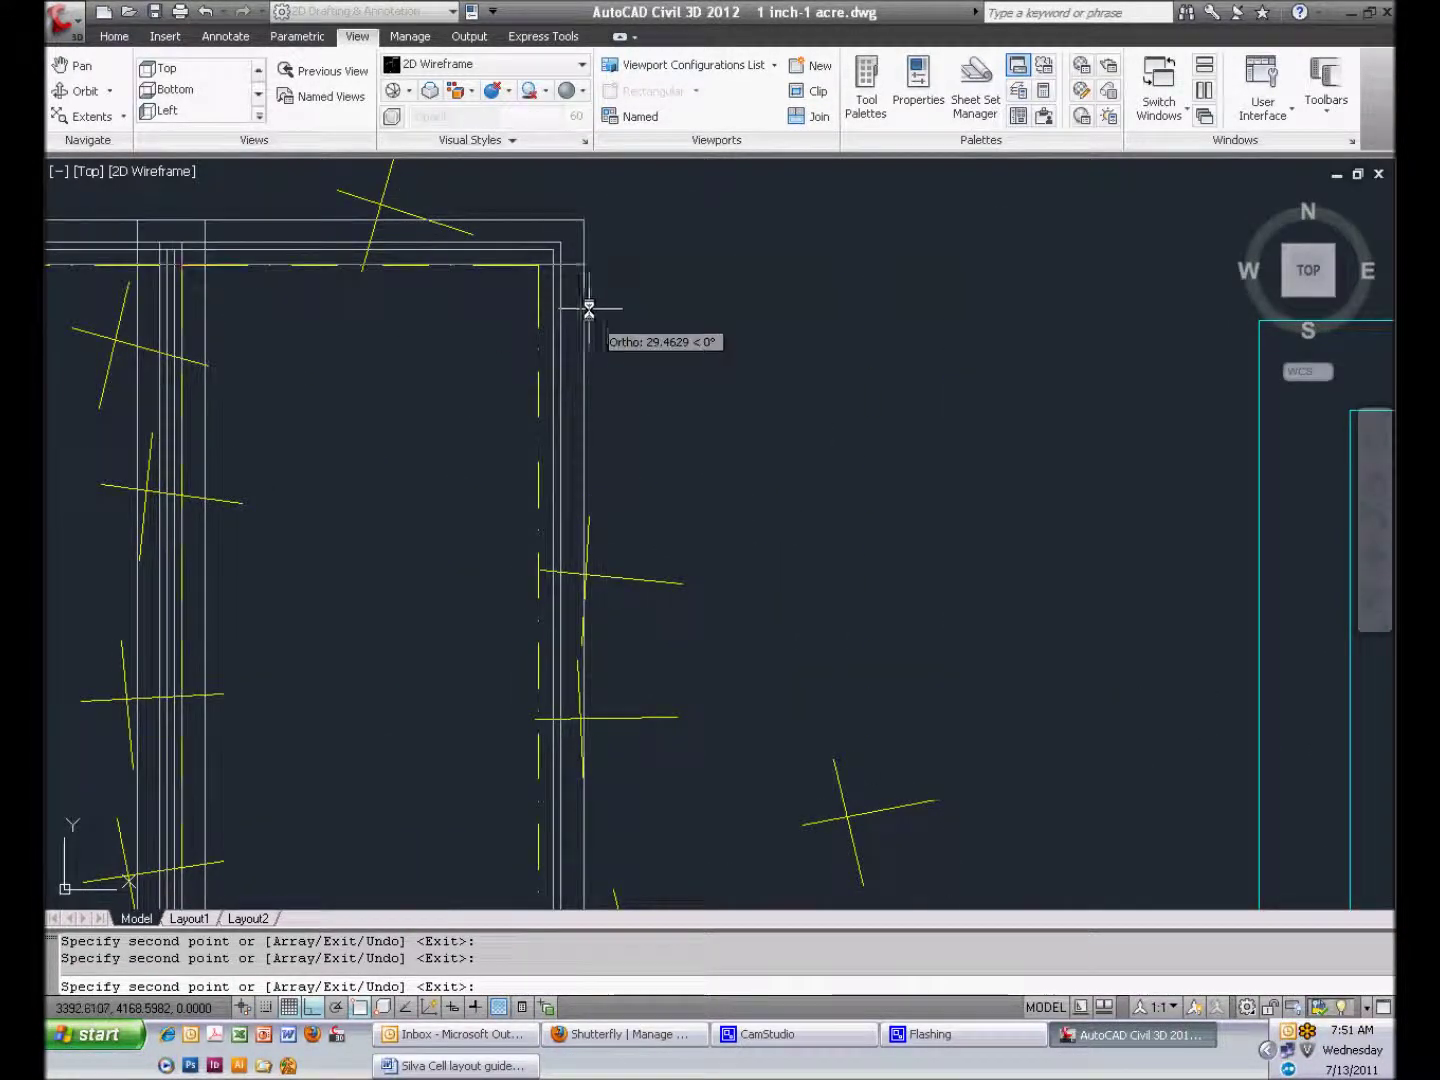
{"action": "middle_click_drag", "start_coordinate": [627, 305], "coordinate": [199, 334]}
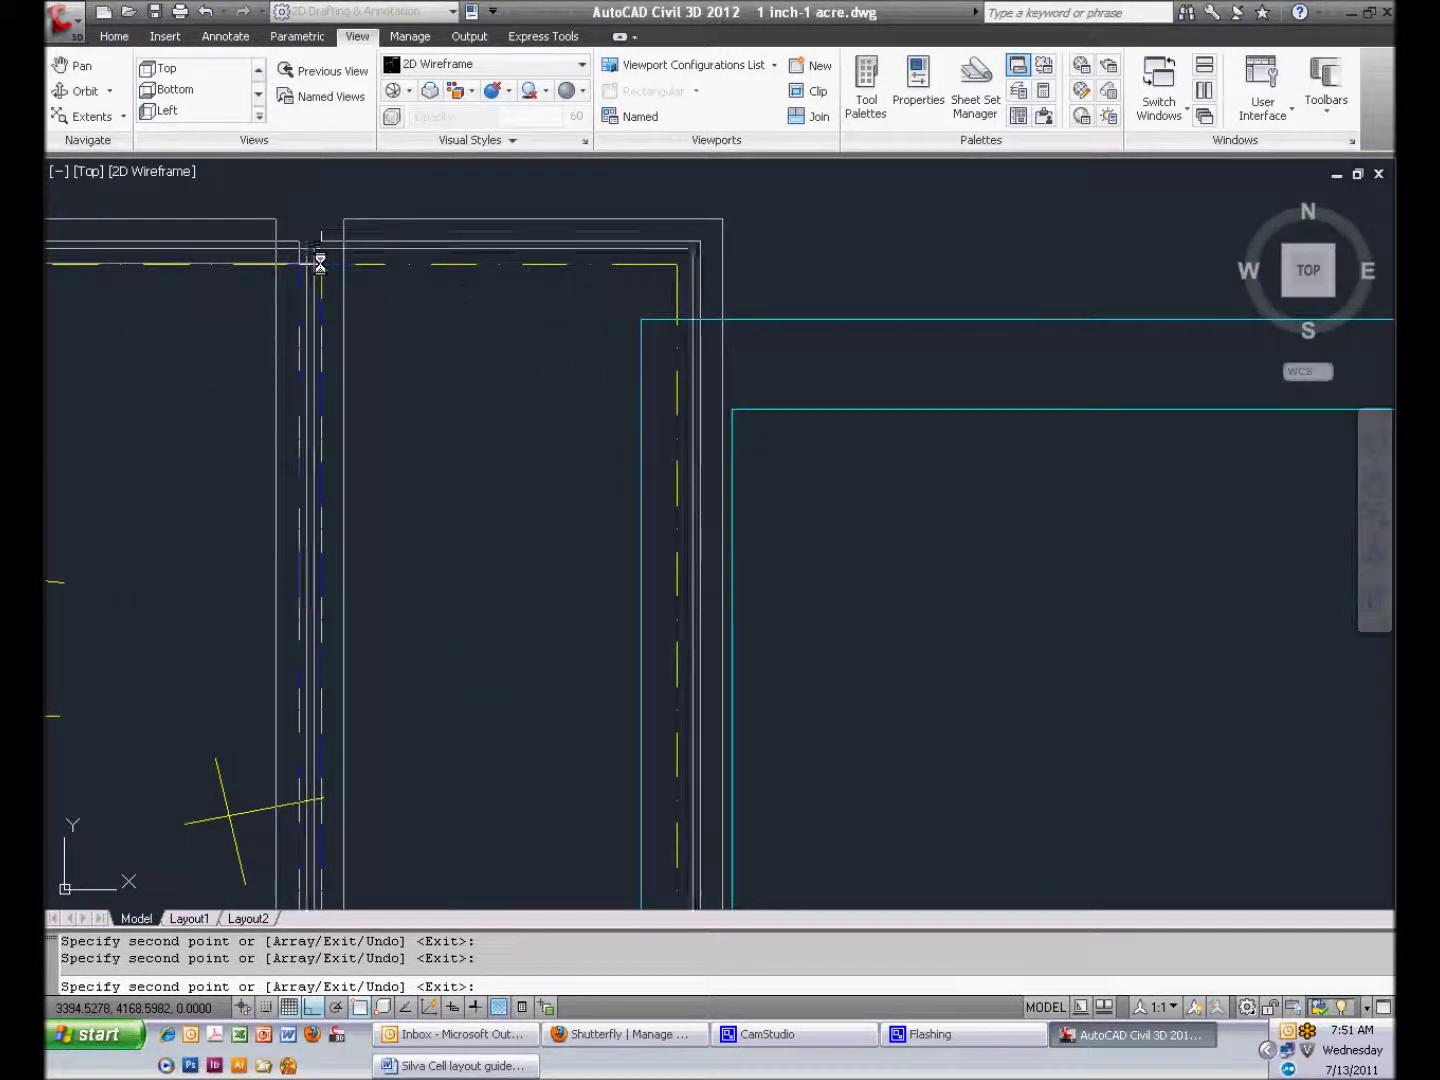
{"action": "scroll", "coordinate": [553, 457], "scroll_direction": "down", "scroll_amount": 3}
{"action": "scroll", "coordinate": [590, 470], "scroll_direction": "down", "scroll_amount": 2}
{"action": "key", "text": "Return"}
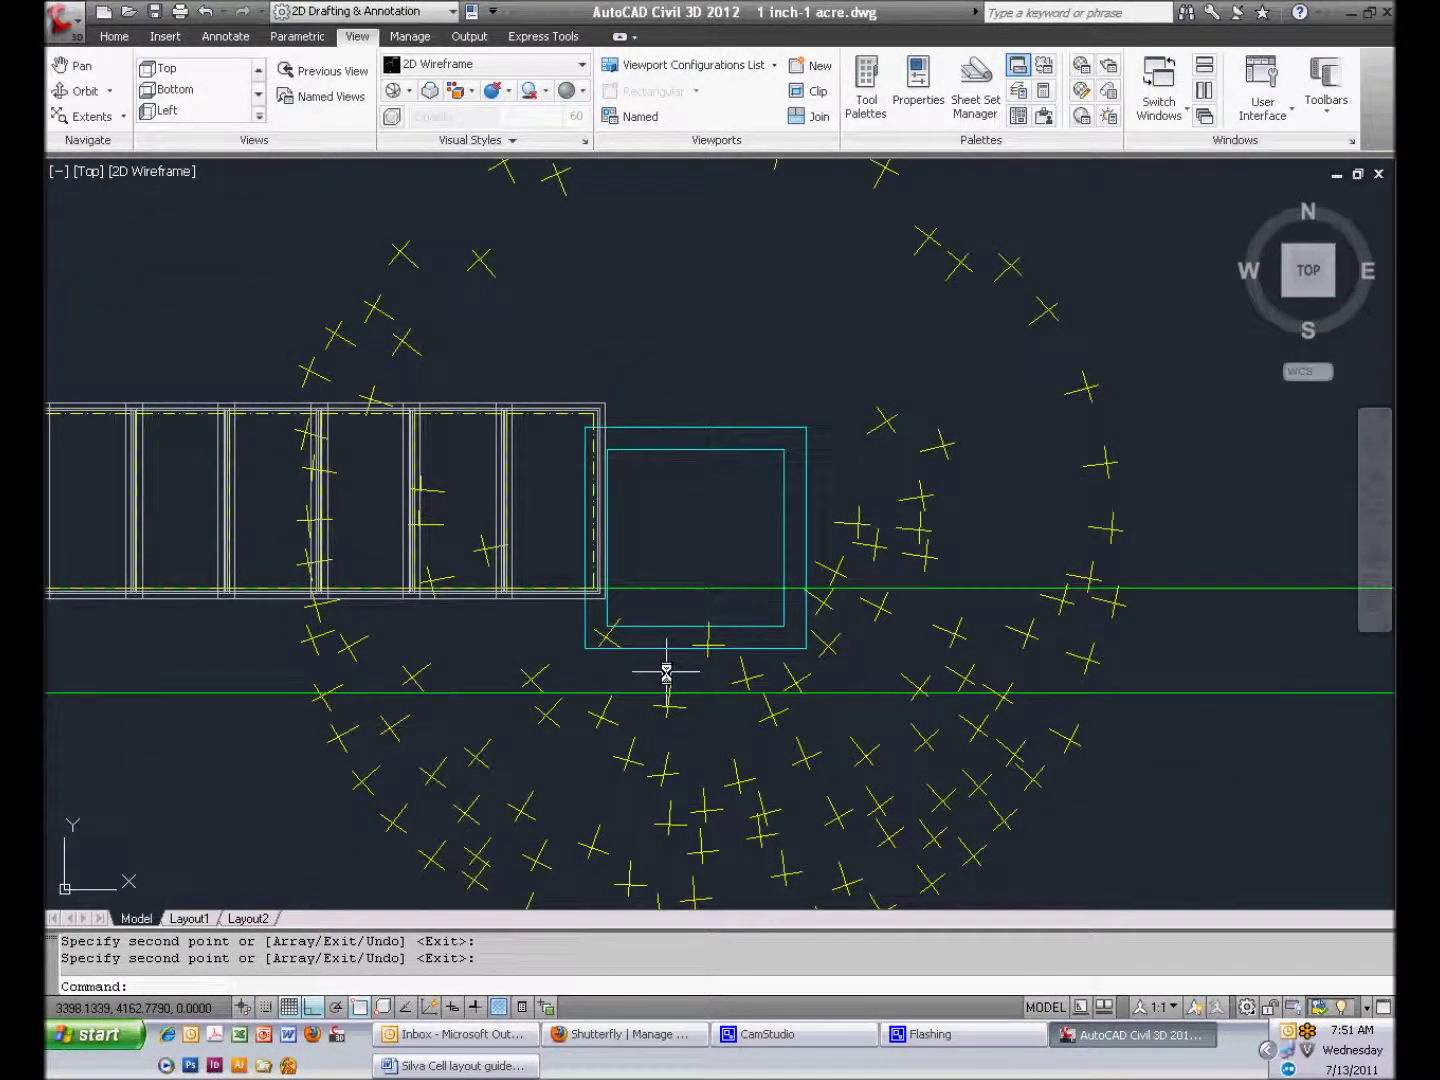
Zoom out to review the continuous row of cells between both tree openings
{"action": "scroll", "coordinate": [337, 630], "scroll_direction": "down", "scroll_amount": 3}
{"action": "middle_click_drag", "start_coordinate": [338, 628], "coordinate": [641, 598]}
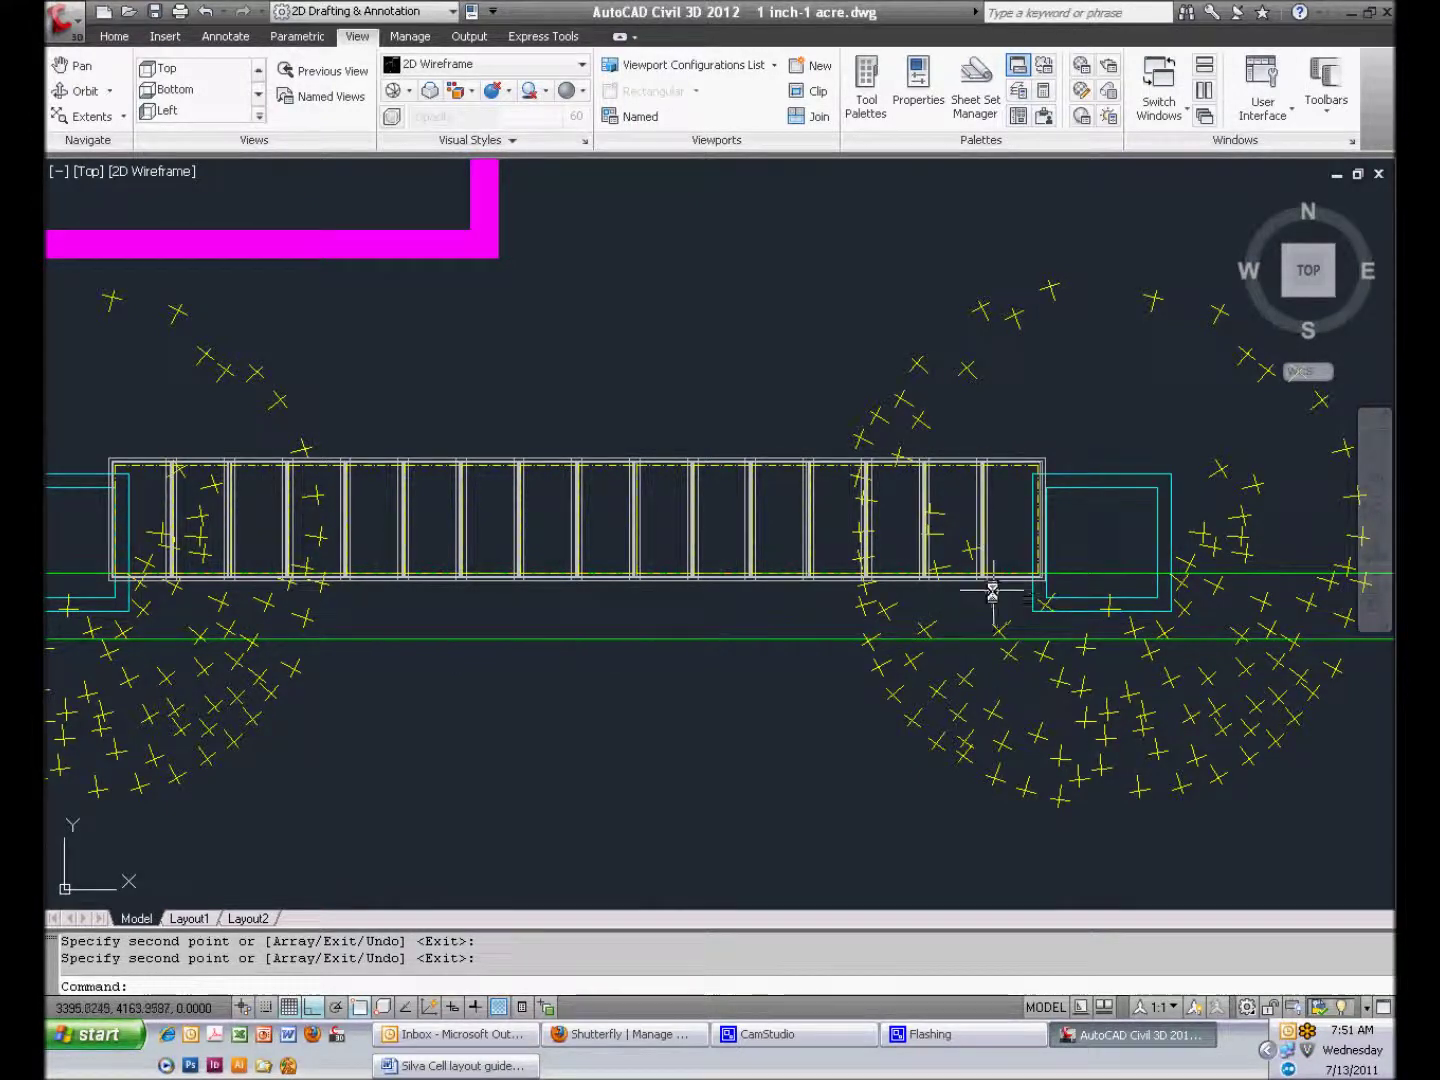
{"action": "scroll", "coordinate": [1019, 558], "scroll_direction": "up", "scroll_amount": 3}
{"action": "scroll", "coordinate": [1020, 558], "scroll_direction": "up", "scroll_amount": 3}
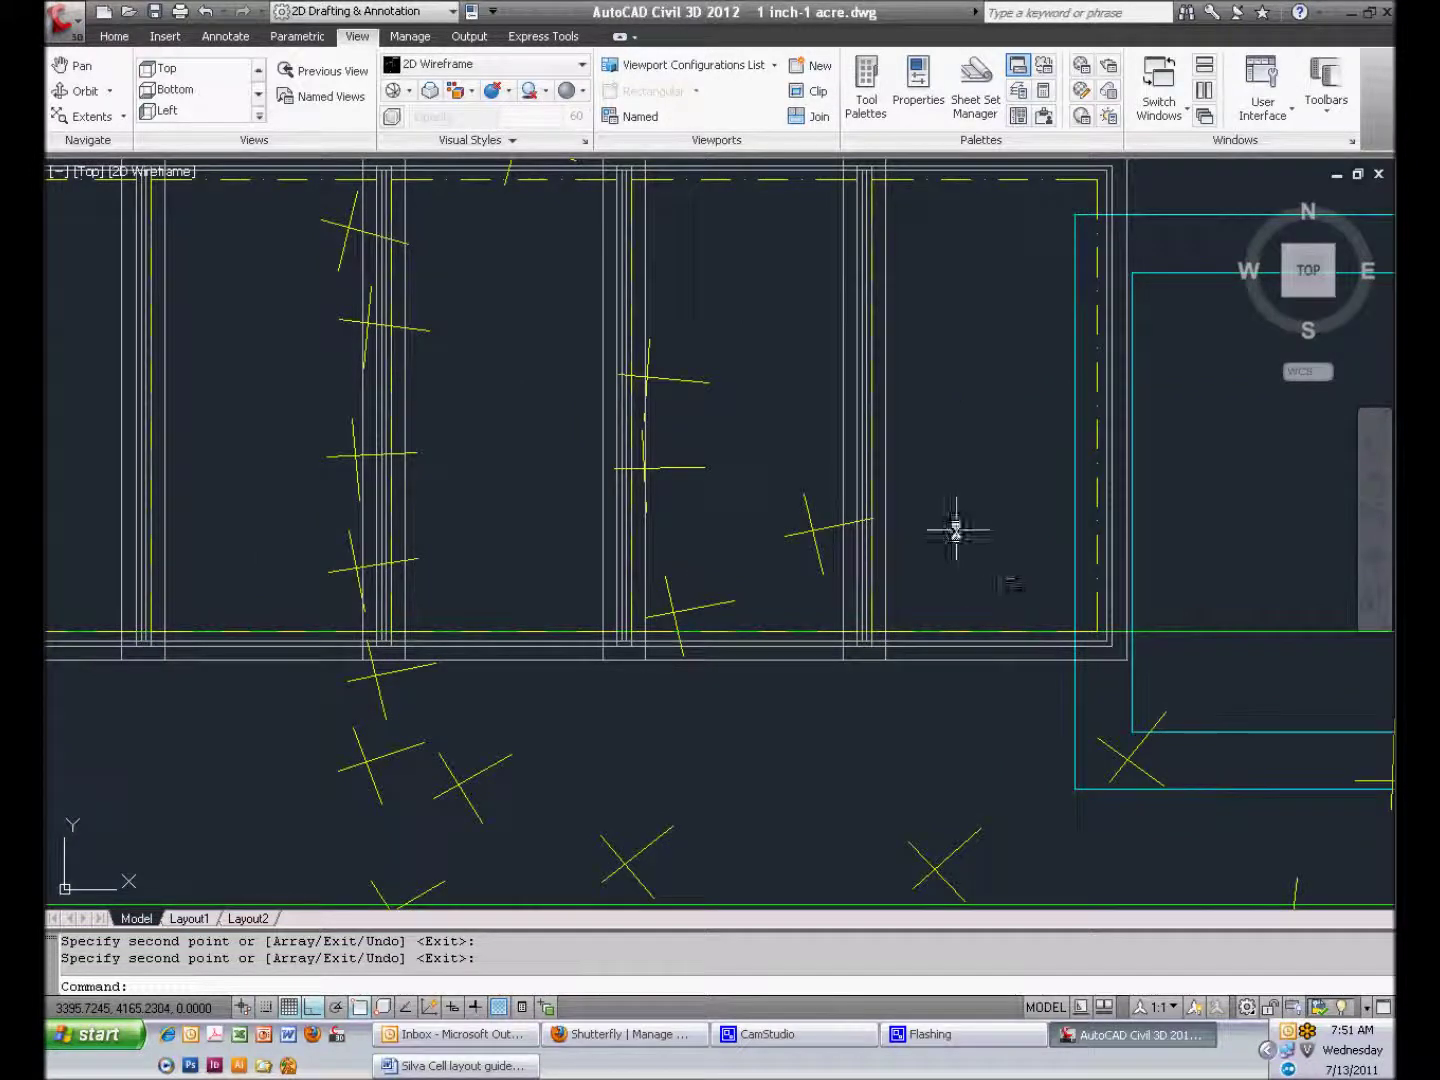
{"action": "scroll", "coordinate": [956, 532], "scroll_direction": "down", "scroll_amount": 2}
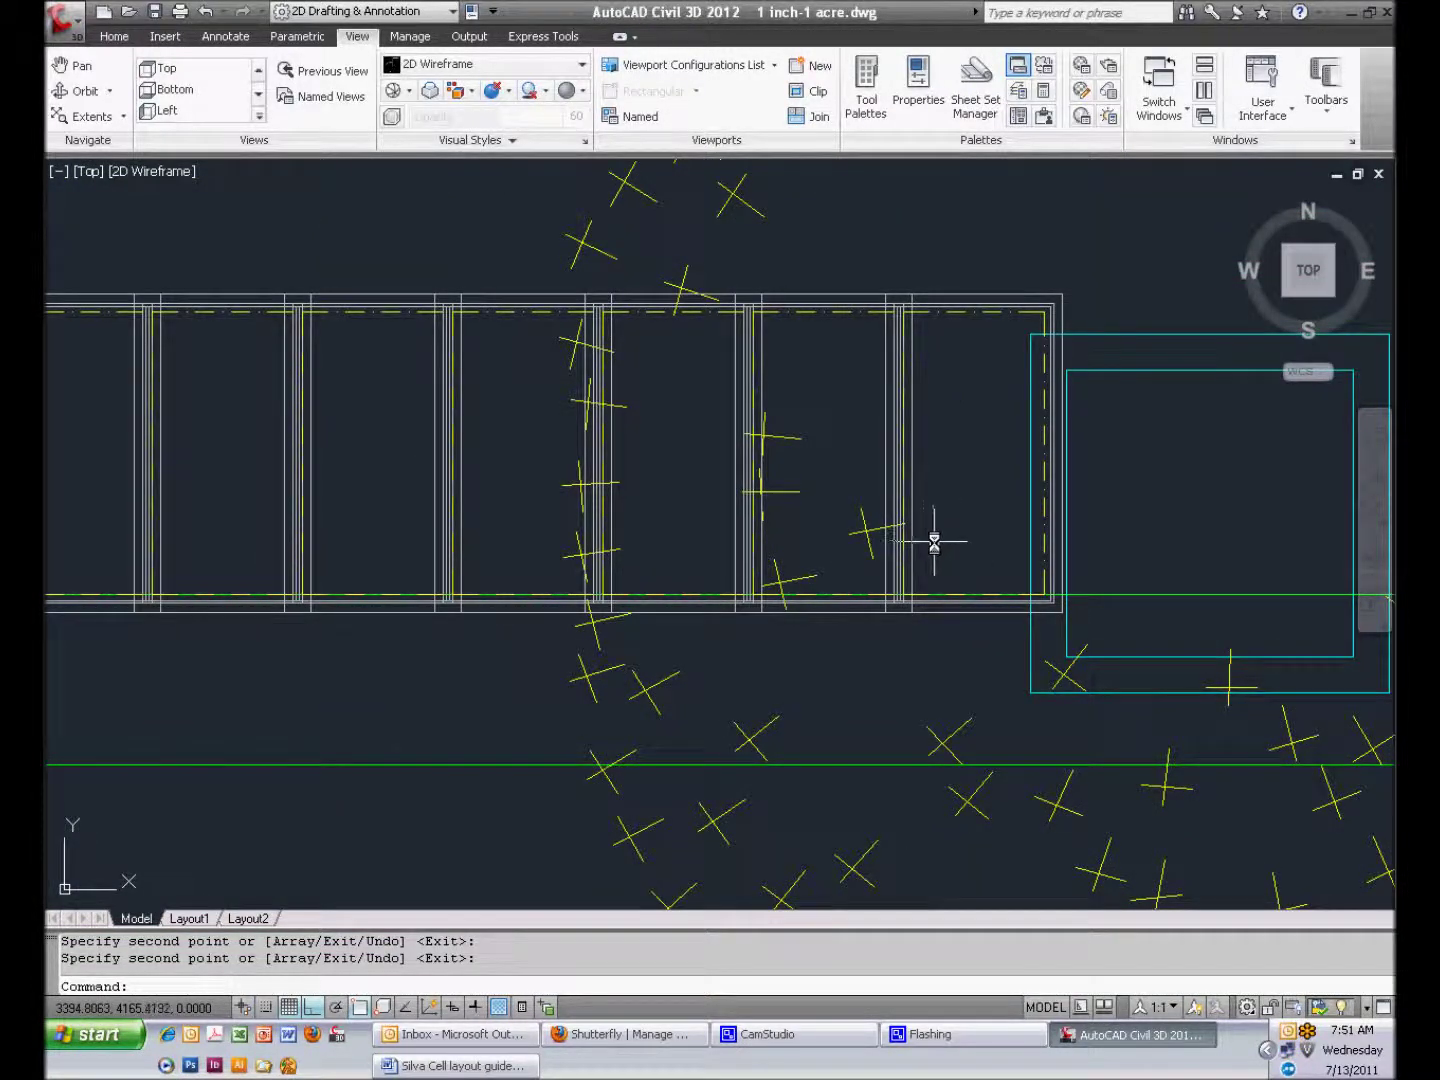
{"action": "mouse_move", "coordinate": [933, 542]}
{"action": "middle_mouse_down"}
{"action": "mouse_move", "coordinate": [890, 562]}
{"action": "mouse_move", "coordinate": [558, 557]}
{"action": "middle_mouse_up"}
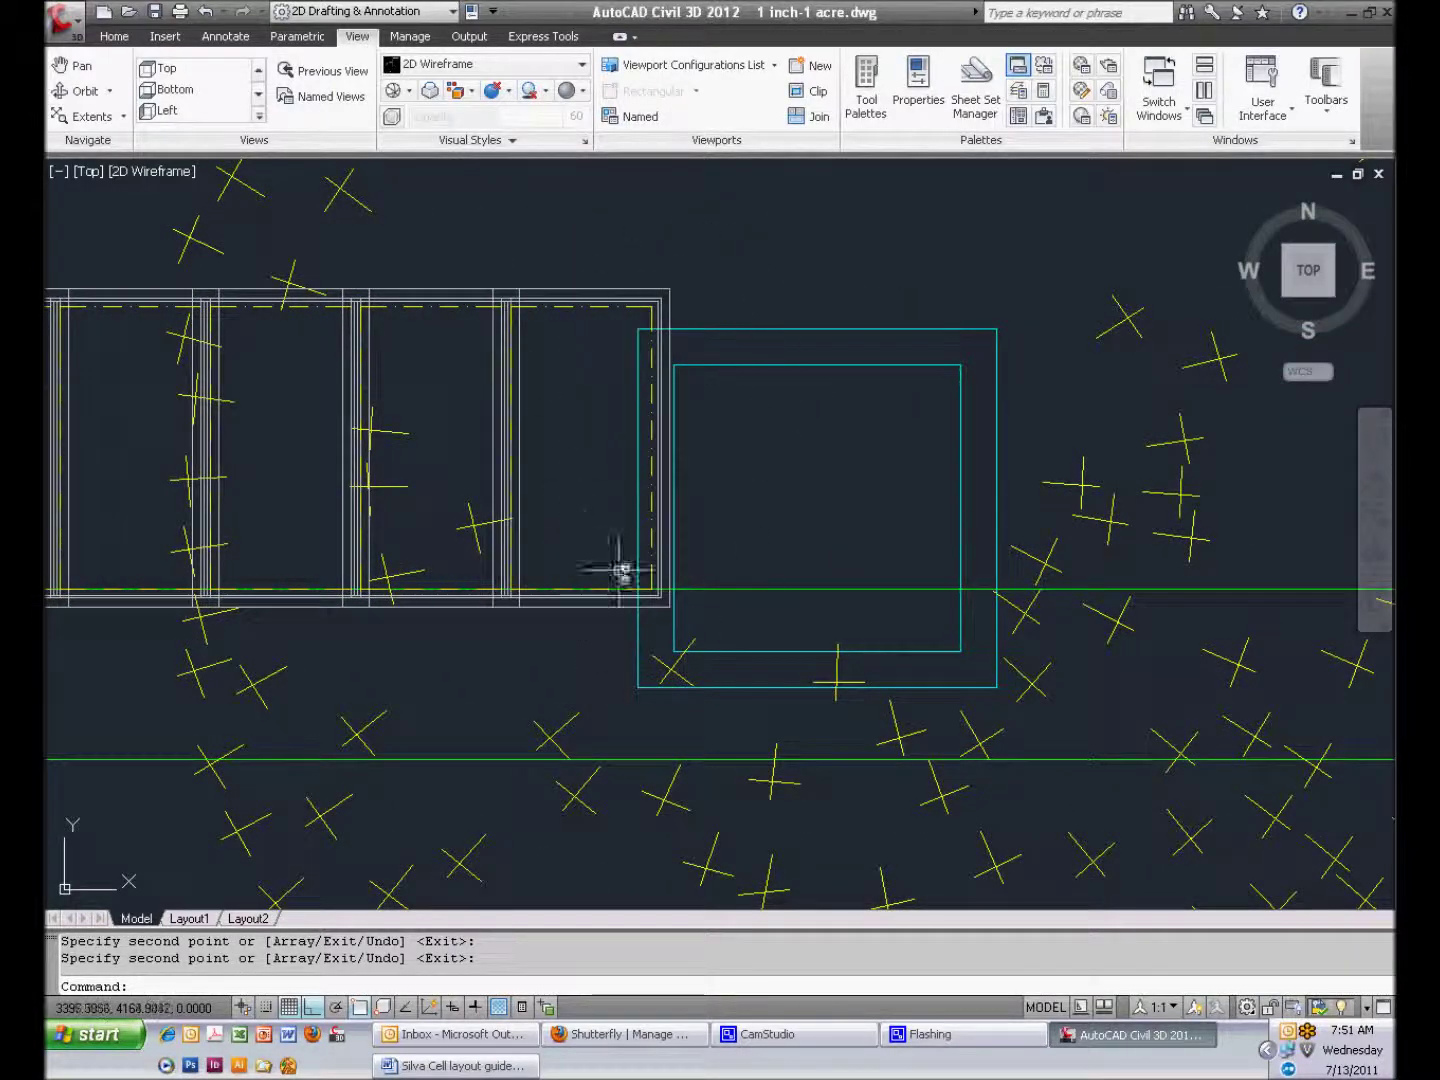
Move the rightmost Silva Cell corner to corner toward the tree opening
{"action": "left_click", "coordinate": [629, 305]}
{"action": "type", "text": "m"}
{"action": "key", "text": "Return"}
{"action": "scroll", "coordinate": [517, 314], "scroll_direction": "up", "scroll_amount": 5}
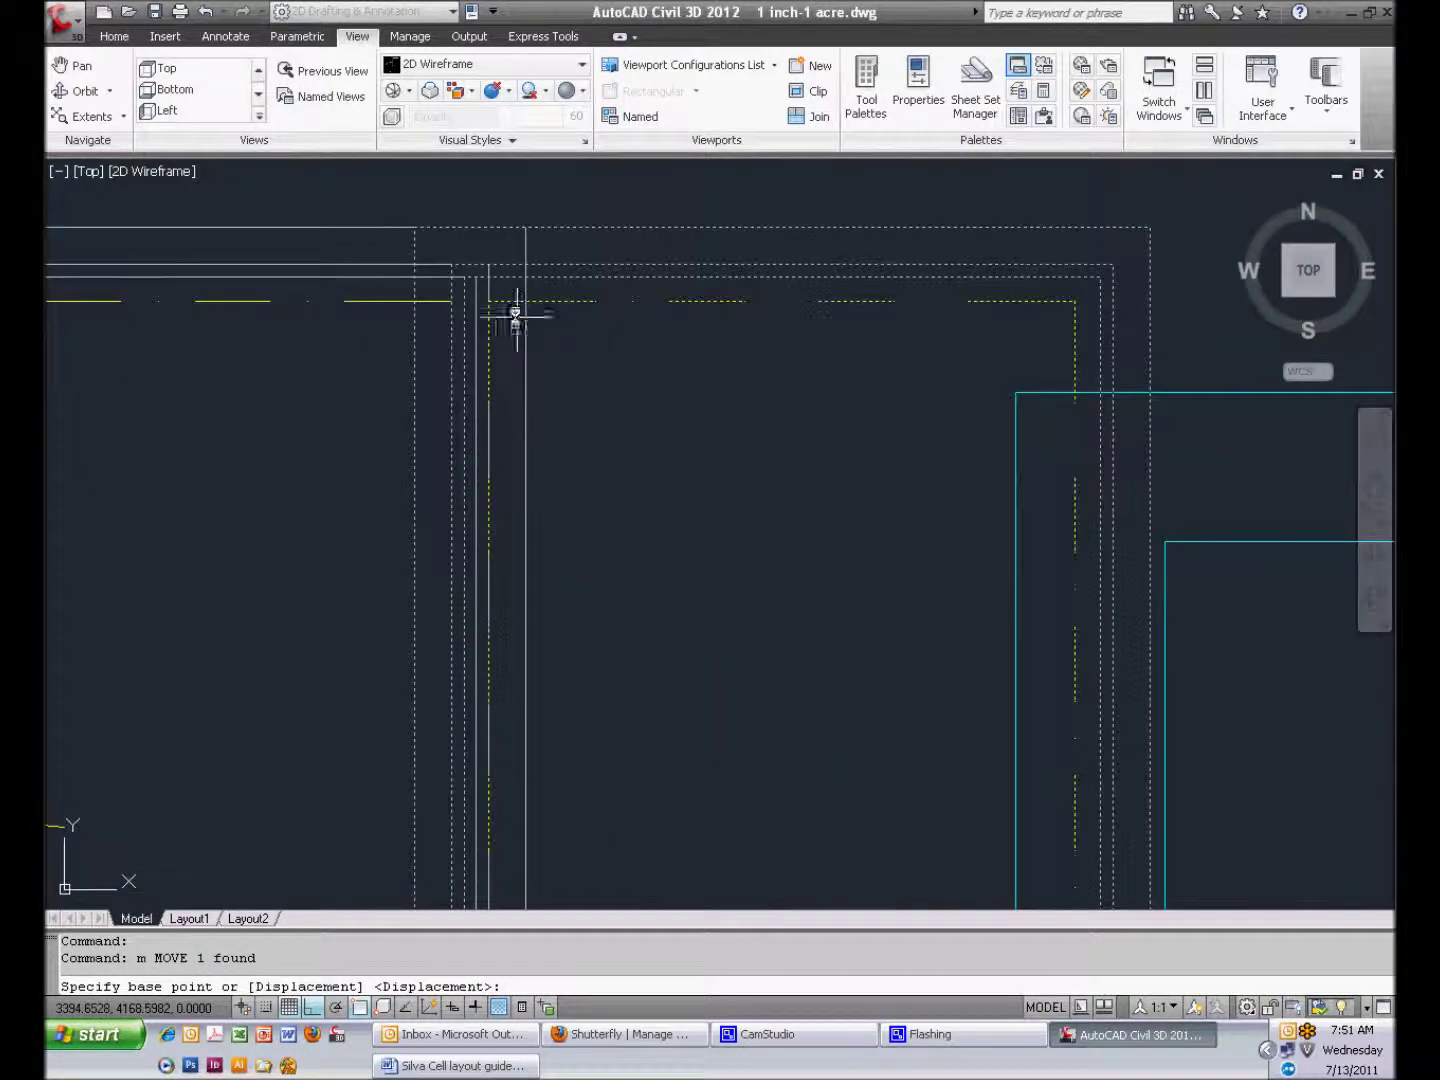
{"action": "left_click", "coordinate": [492, 301]}
{"action": "left_click", "coordinate": [526, 295]}
{"action": "scroll", "coordinate": [558, 308], "scroll_direction": "down", "scroll_amount": 4}
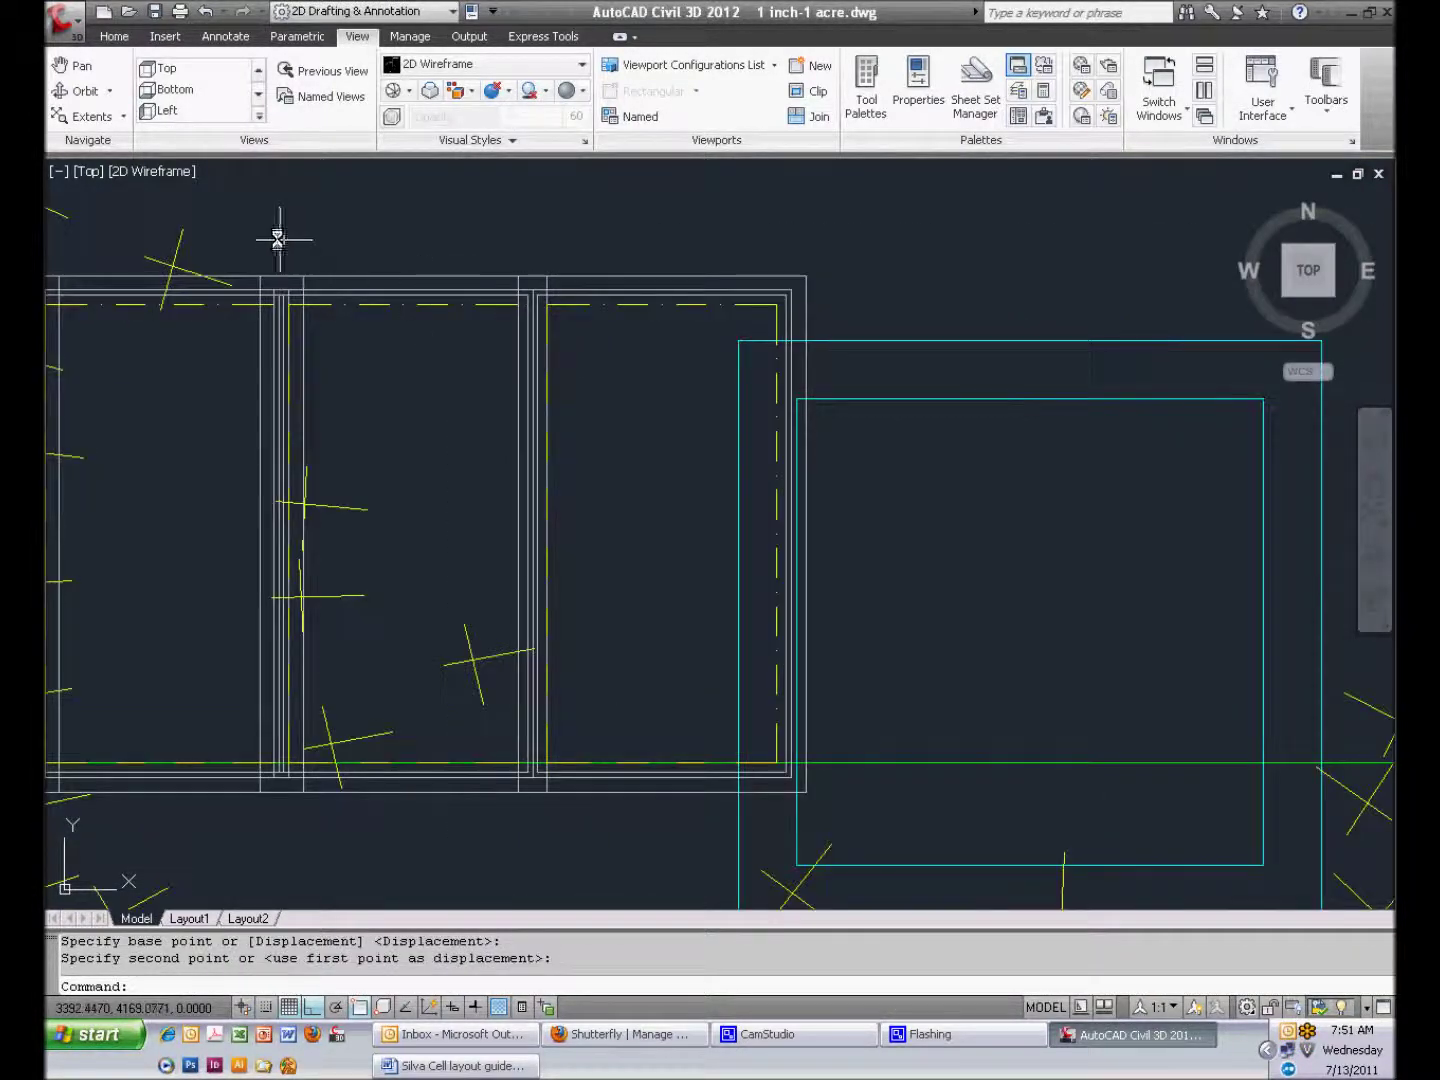
Window-select the adjoining eight cells and move them to close the gap
{"action": "left_click", "coordinate": [225, 225]}
{"action": "left_click", "coordinate": [858, 873]}
{"action": "type", "text": "m"}
{"action": "key", "text": "Return"}
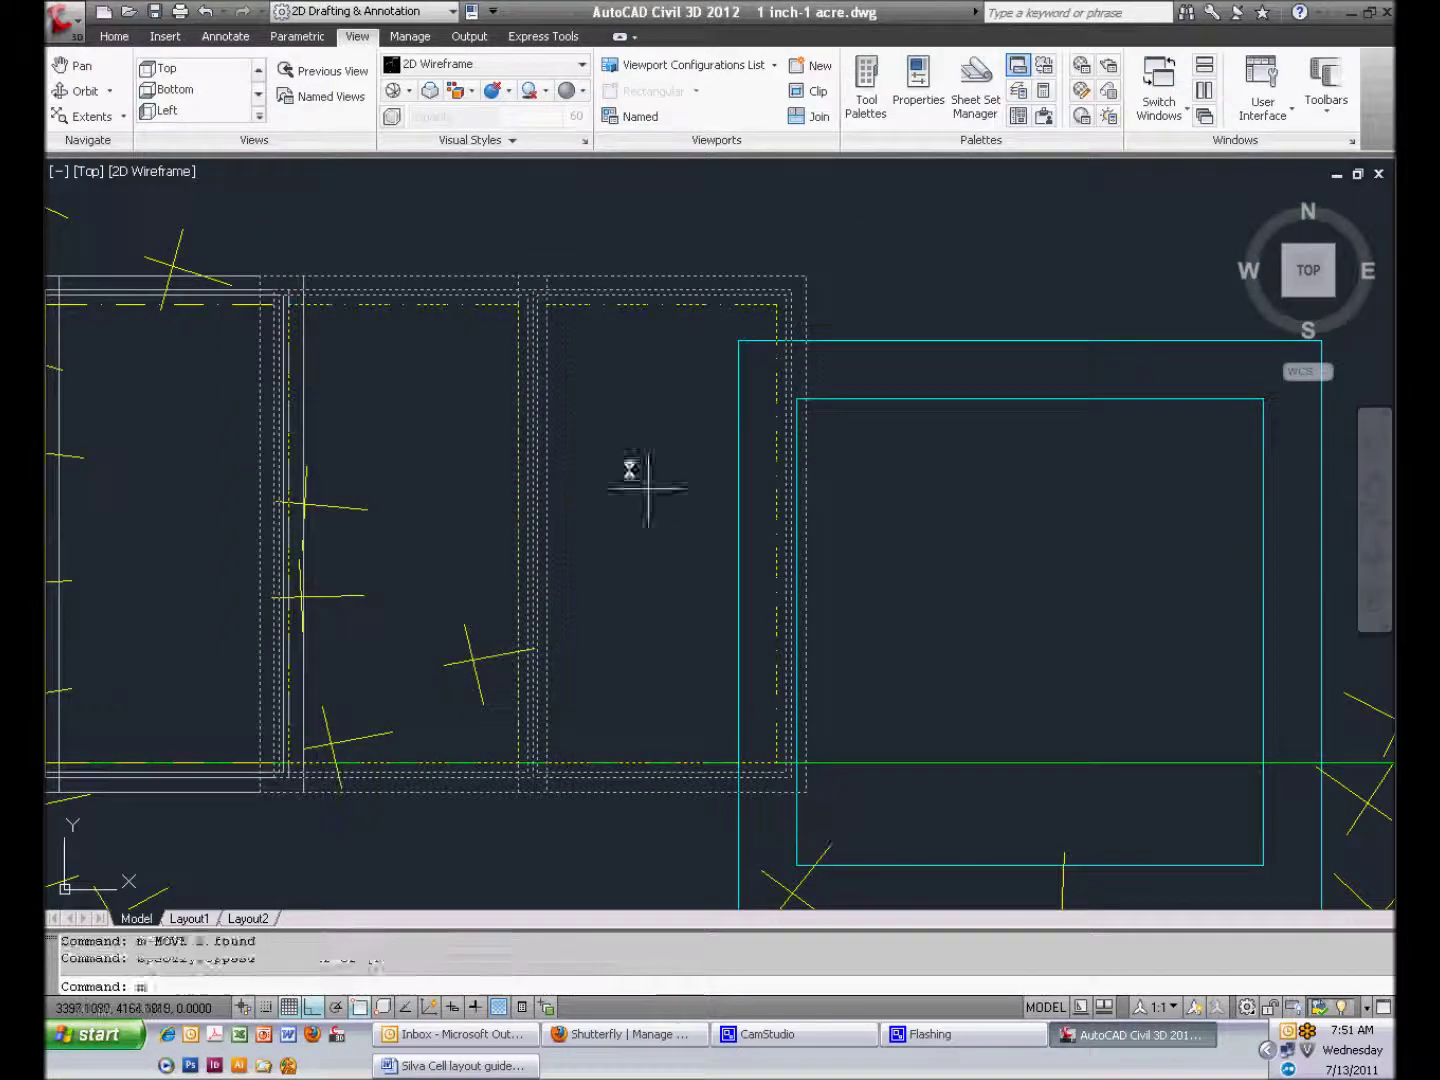
{"action": "scroll", "coordinate": [273, 289], "scroll_direction": "up", "scroll_amount": 6}
{"action": "left_click", "coordinate": [300, 320]}
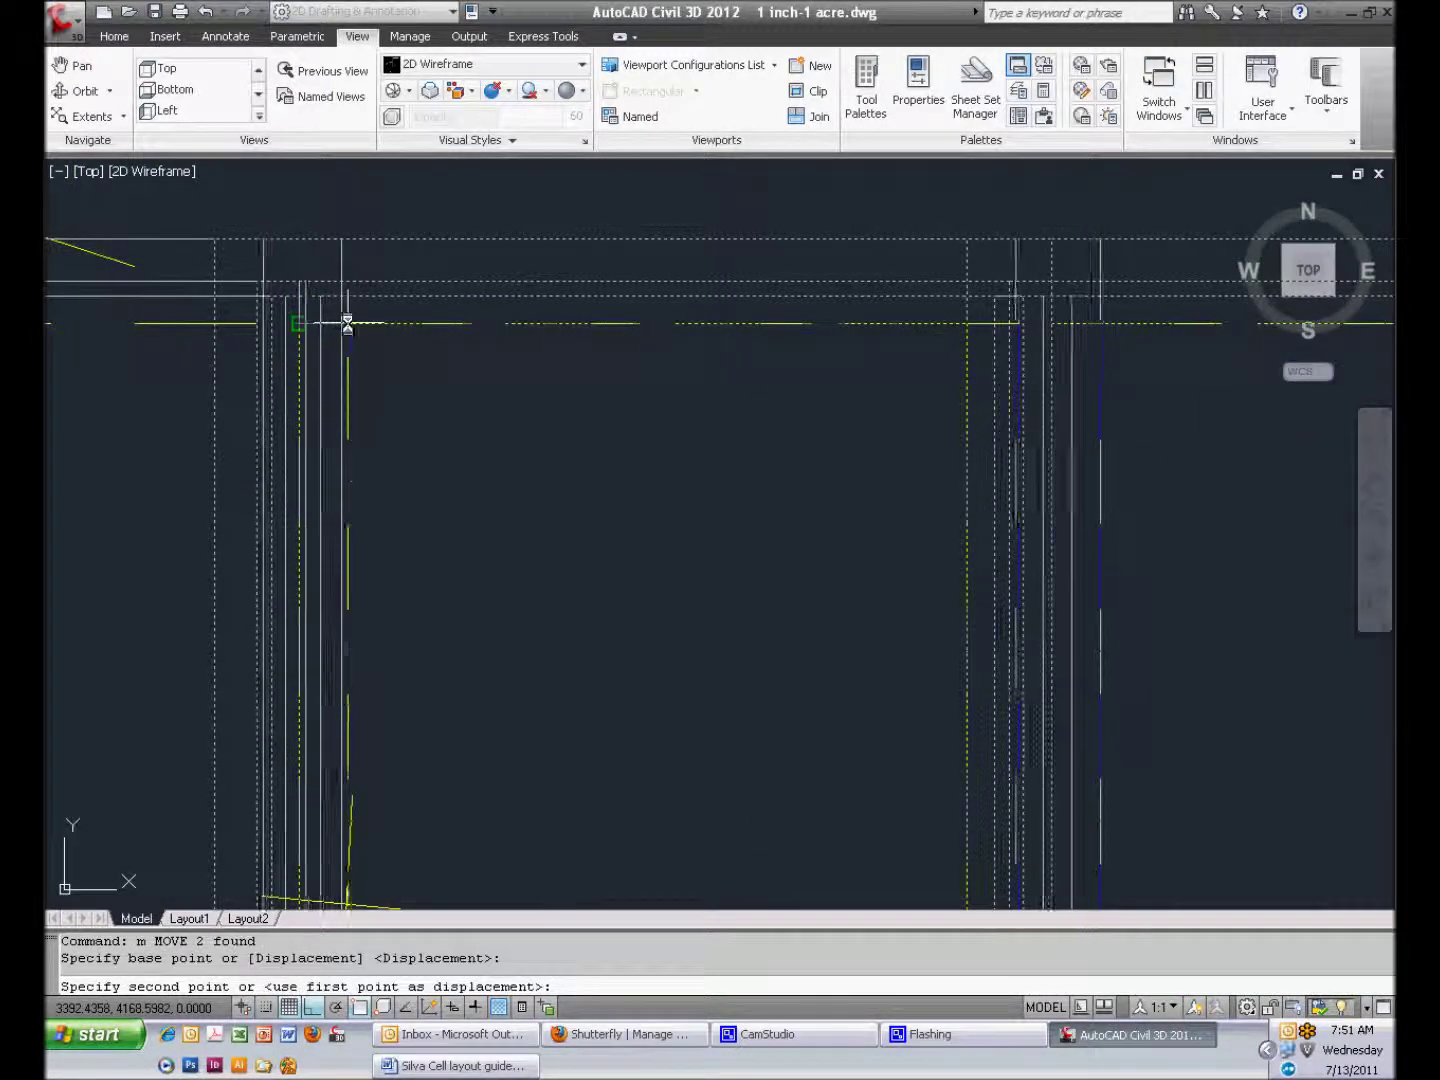
{"action": "left_click", "coordinate": [343, 322]}
{"action": "scroll", "coordinate": [360, 329], "scroll_direction": "down", "scroll_amount": 5}
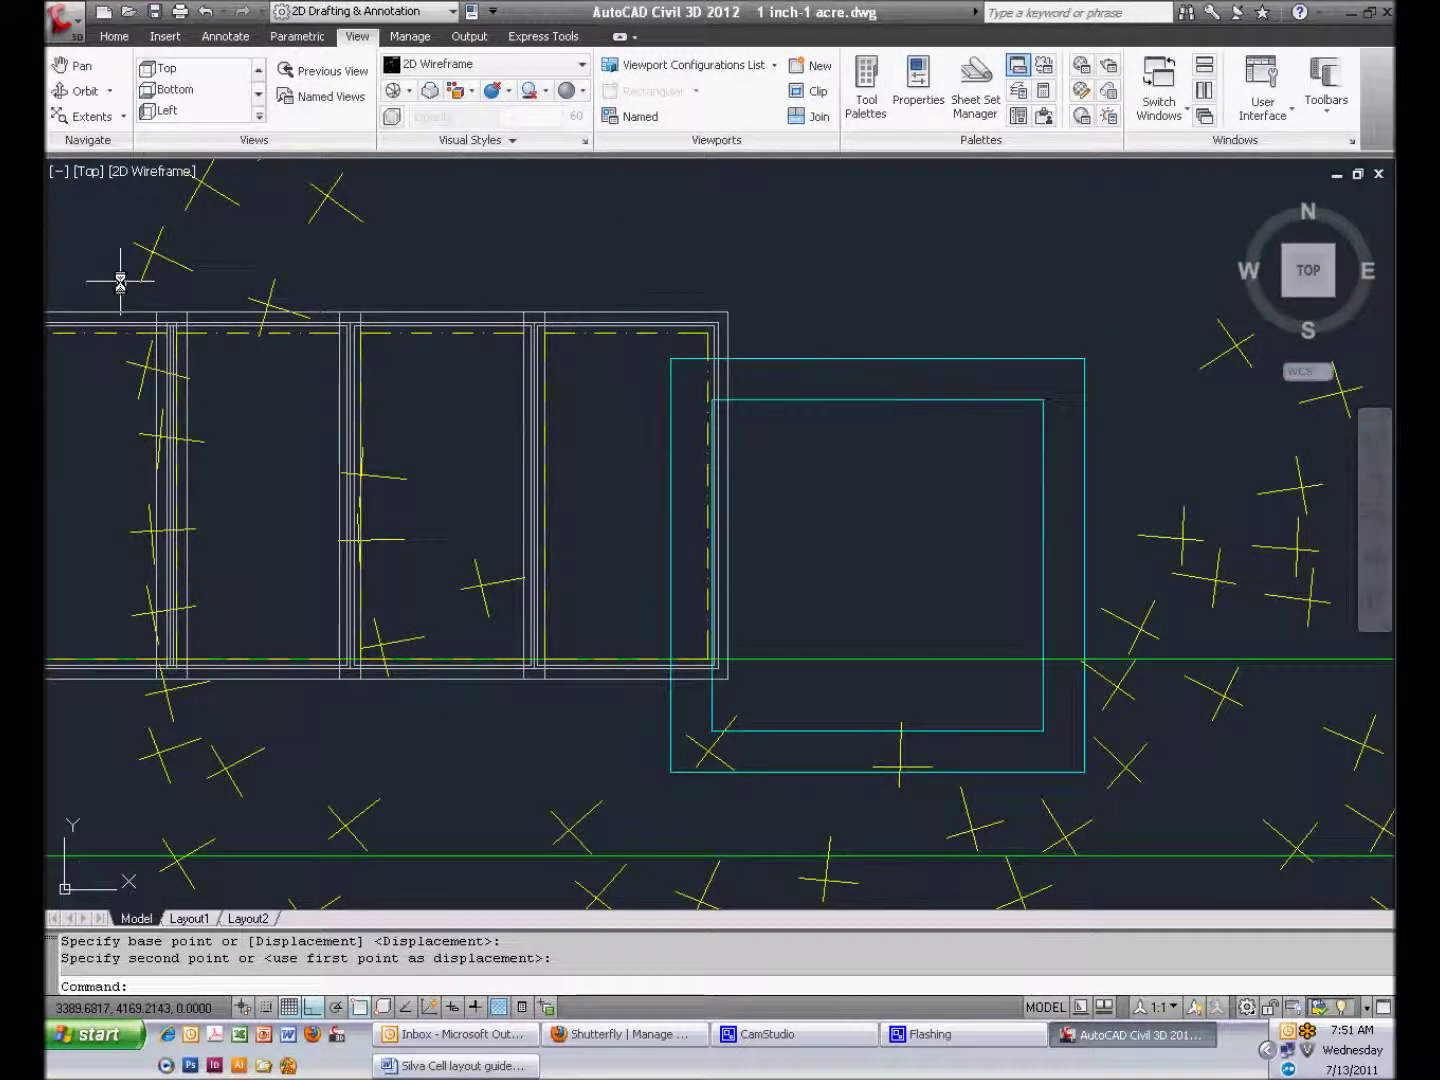
Window-select the end cells, clear the selection, and zoom to check the row's end
{"action": "left_click", "coordinate": [120, 282]}
{"action": "left_click", "coordinate": [768, 757]}
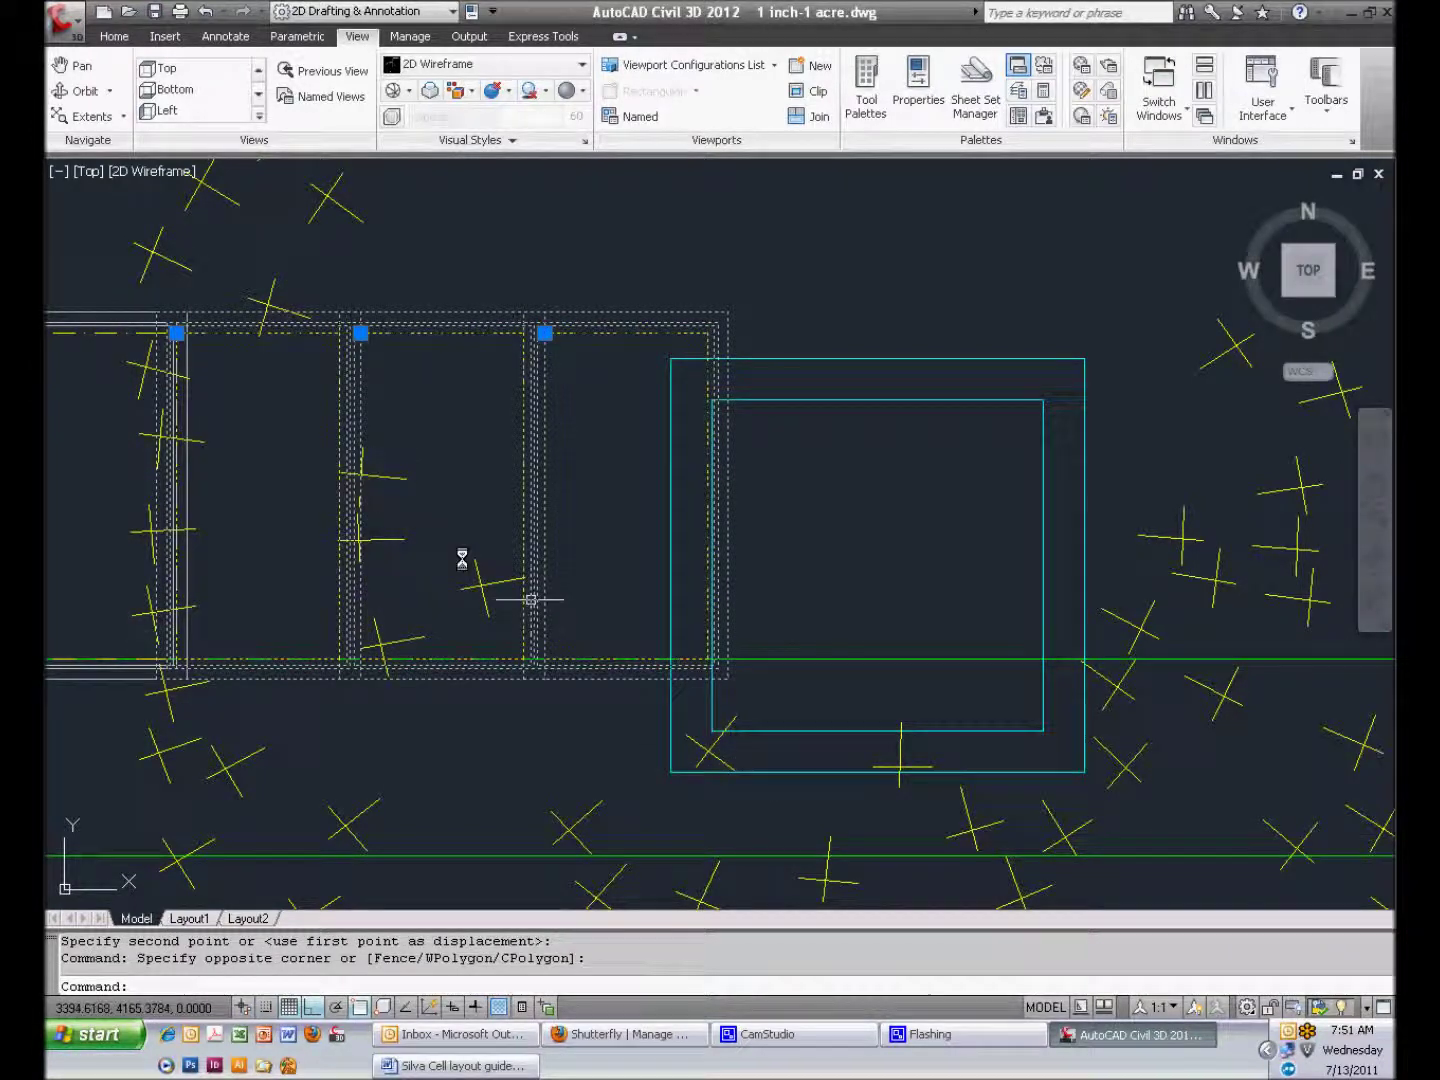
{"action": "key", "text": "Escape"}
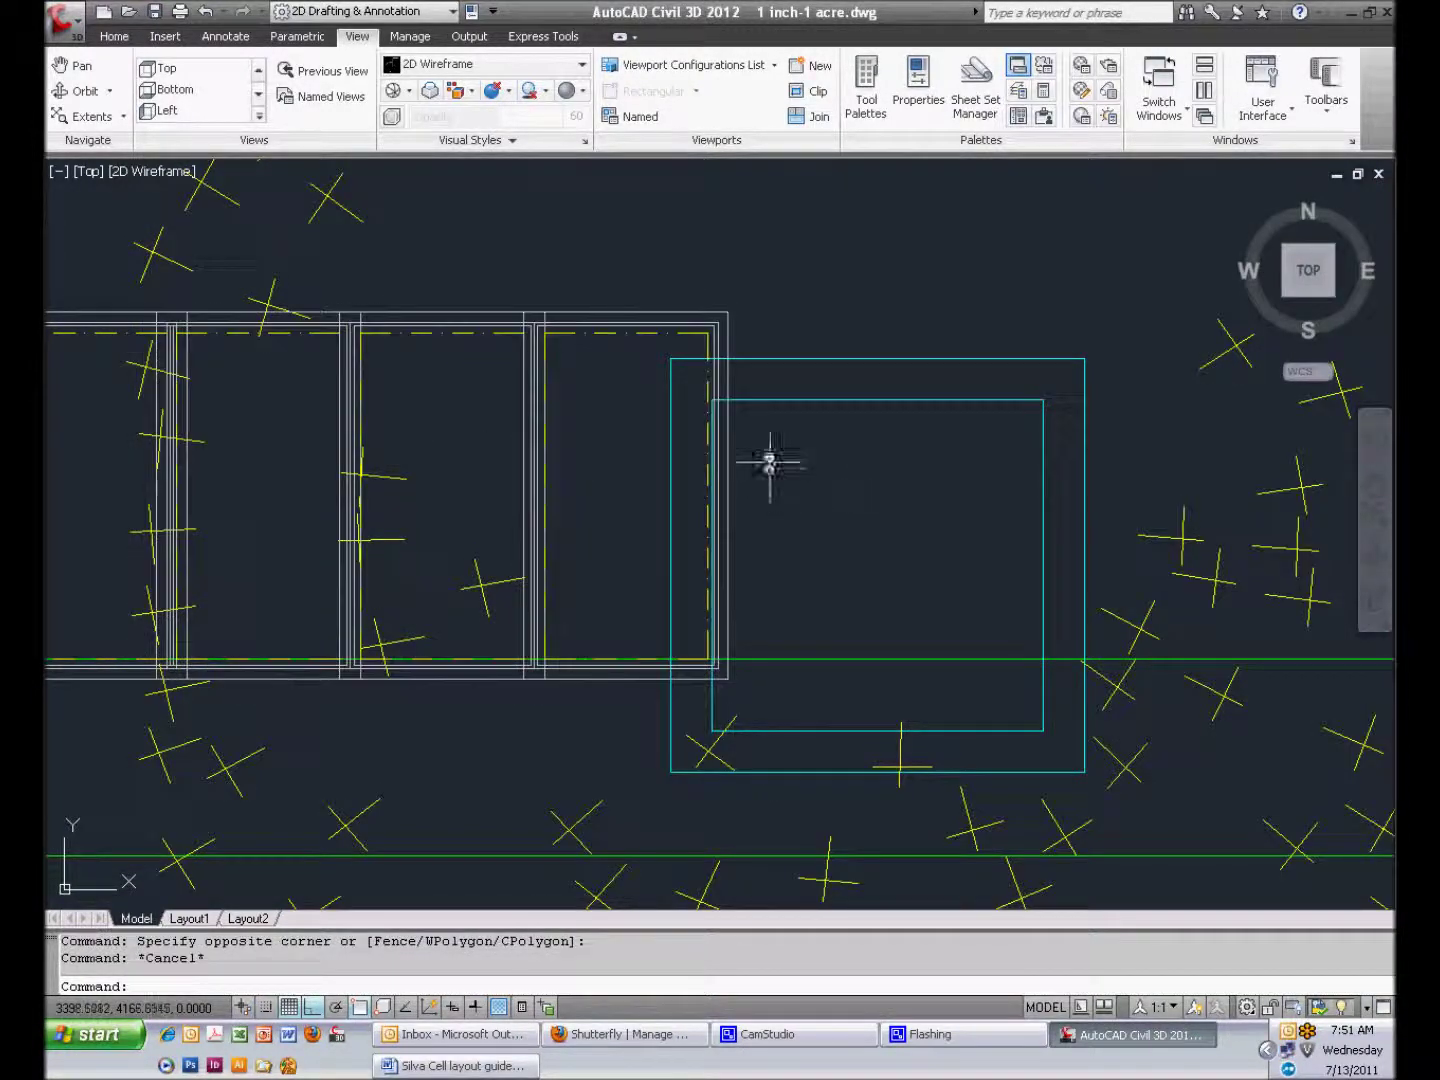
{"action": "scroll", "coordinate": [769, 463], "scroll_direction": "up", "scroll_amount": 2}
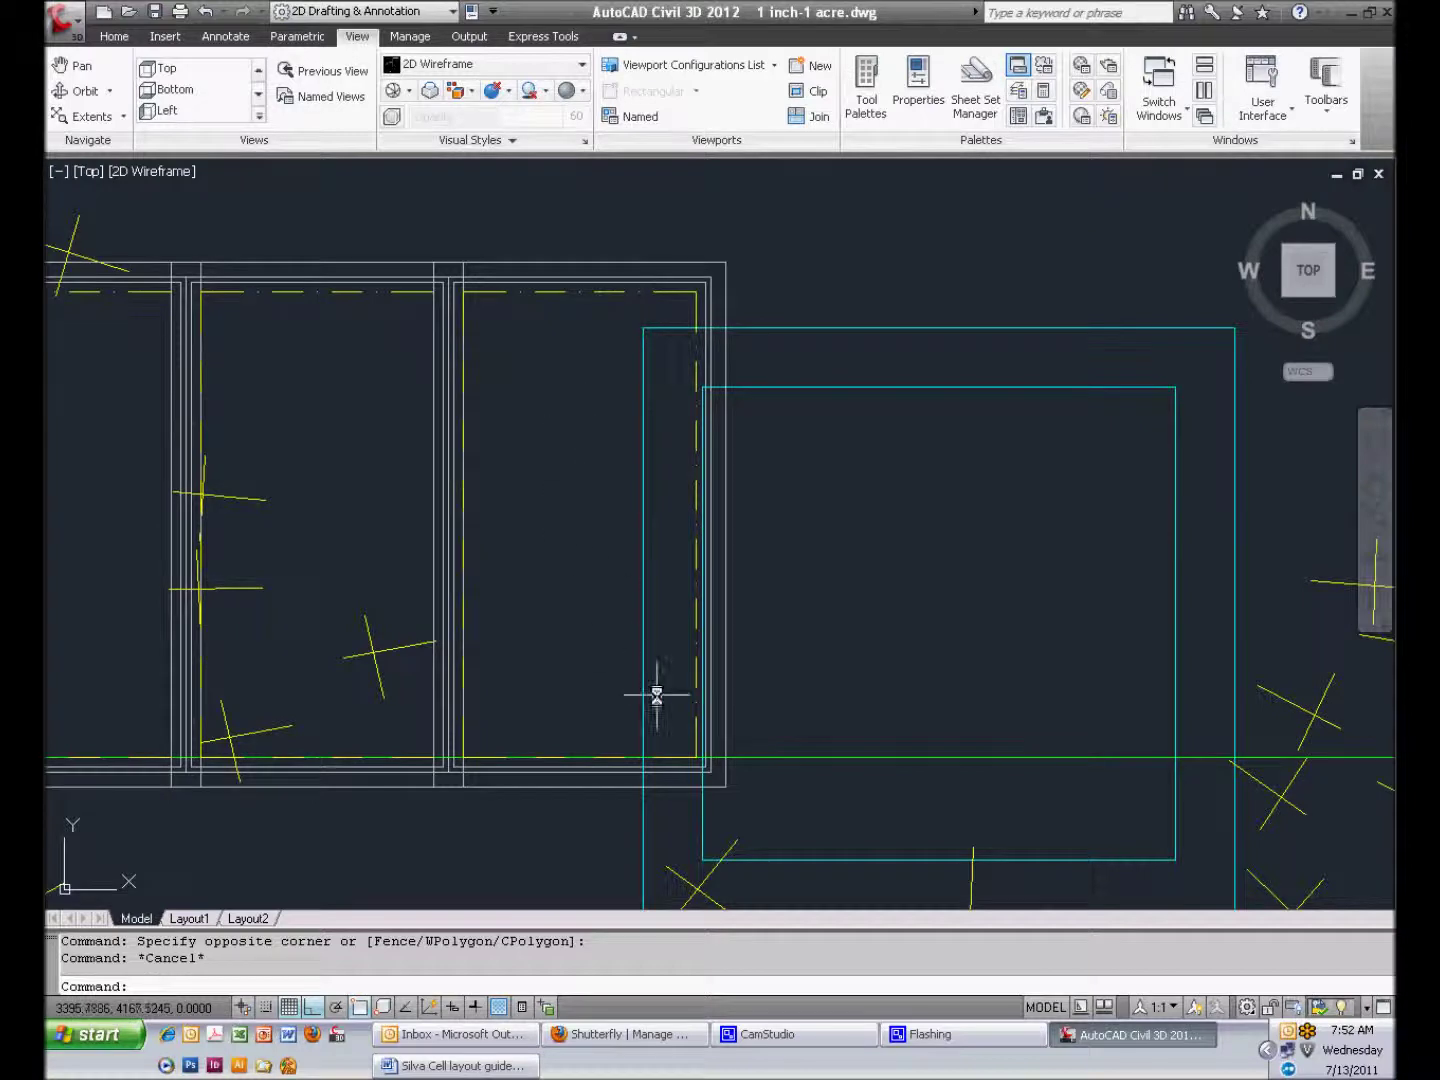
{"action": "scroll", "coordinate": [656, 695], "scroll_direction": "down", "scroll_amount": 4}
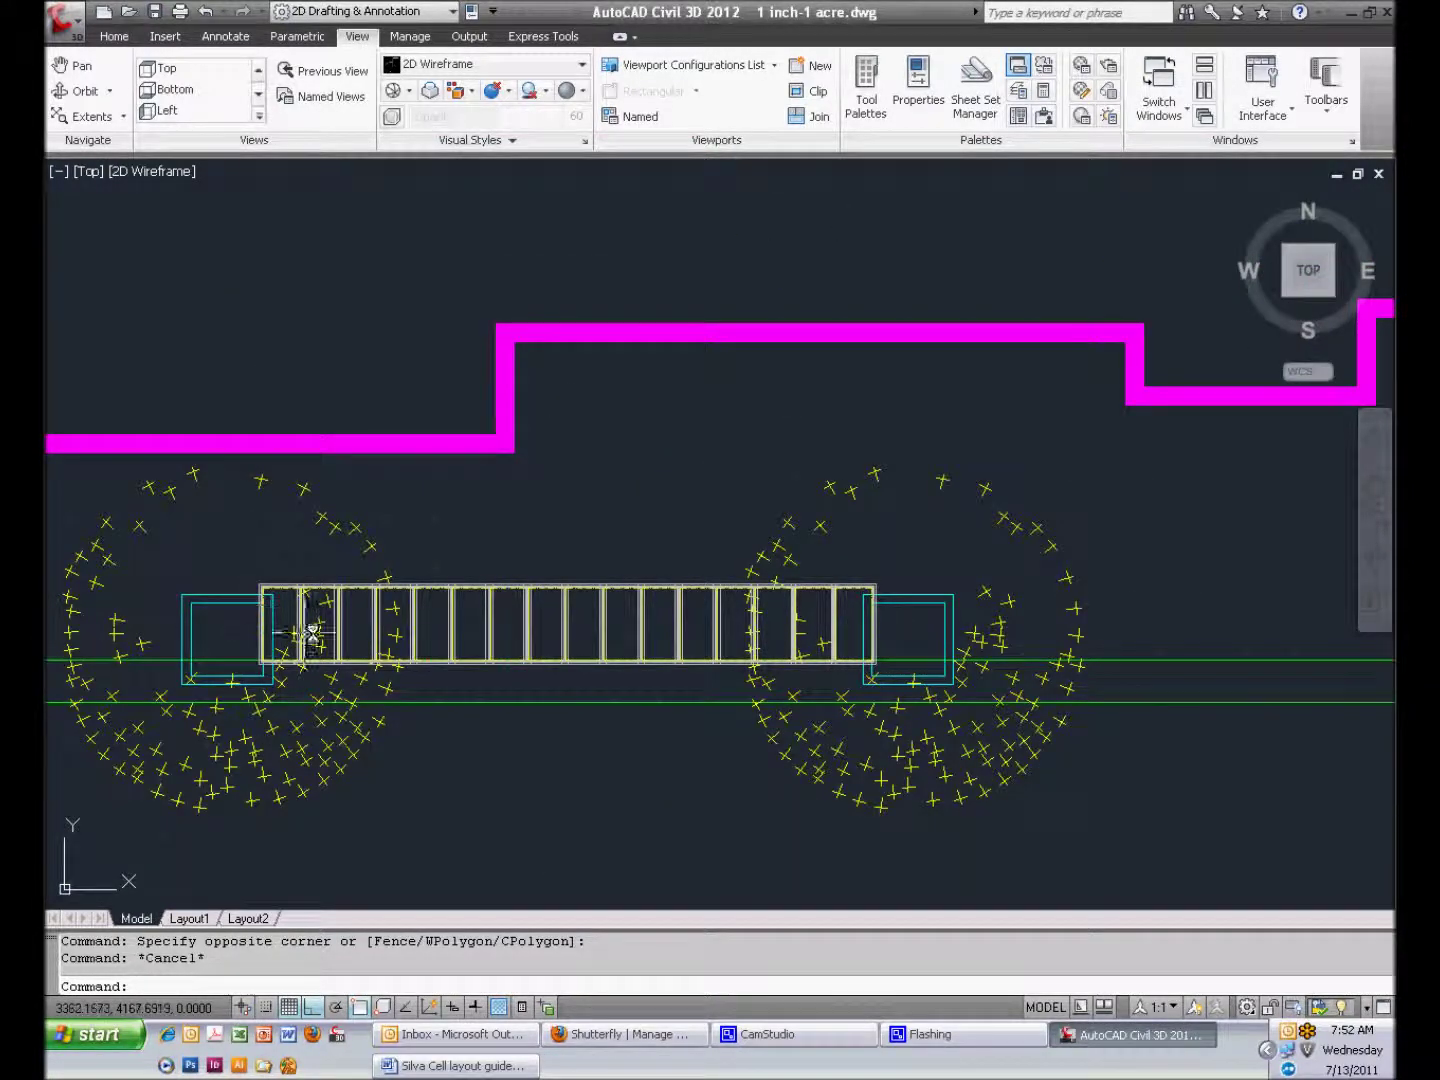
{"action": "scroll", "coordinate": [256, 576], "scroll_direction": "up", "scroll_amount": 2}
Copy four cells from the left end of the row to a new point along it
{"action": "left_click", "coordinate": [235, 551]}
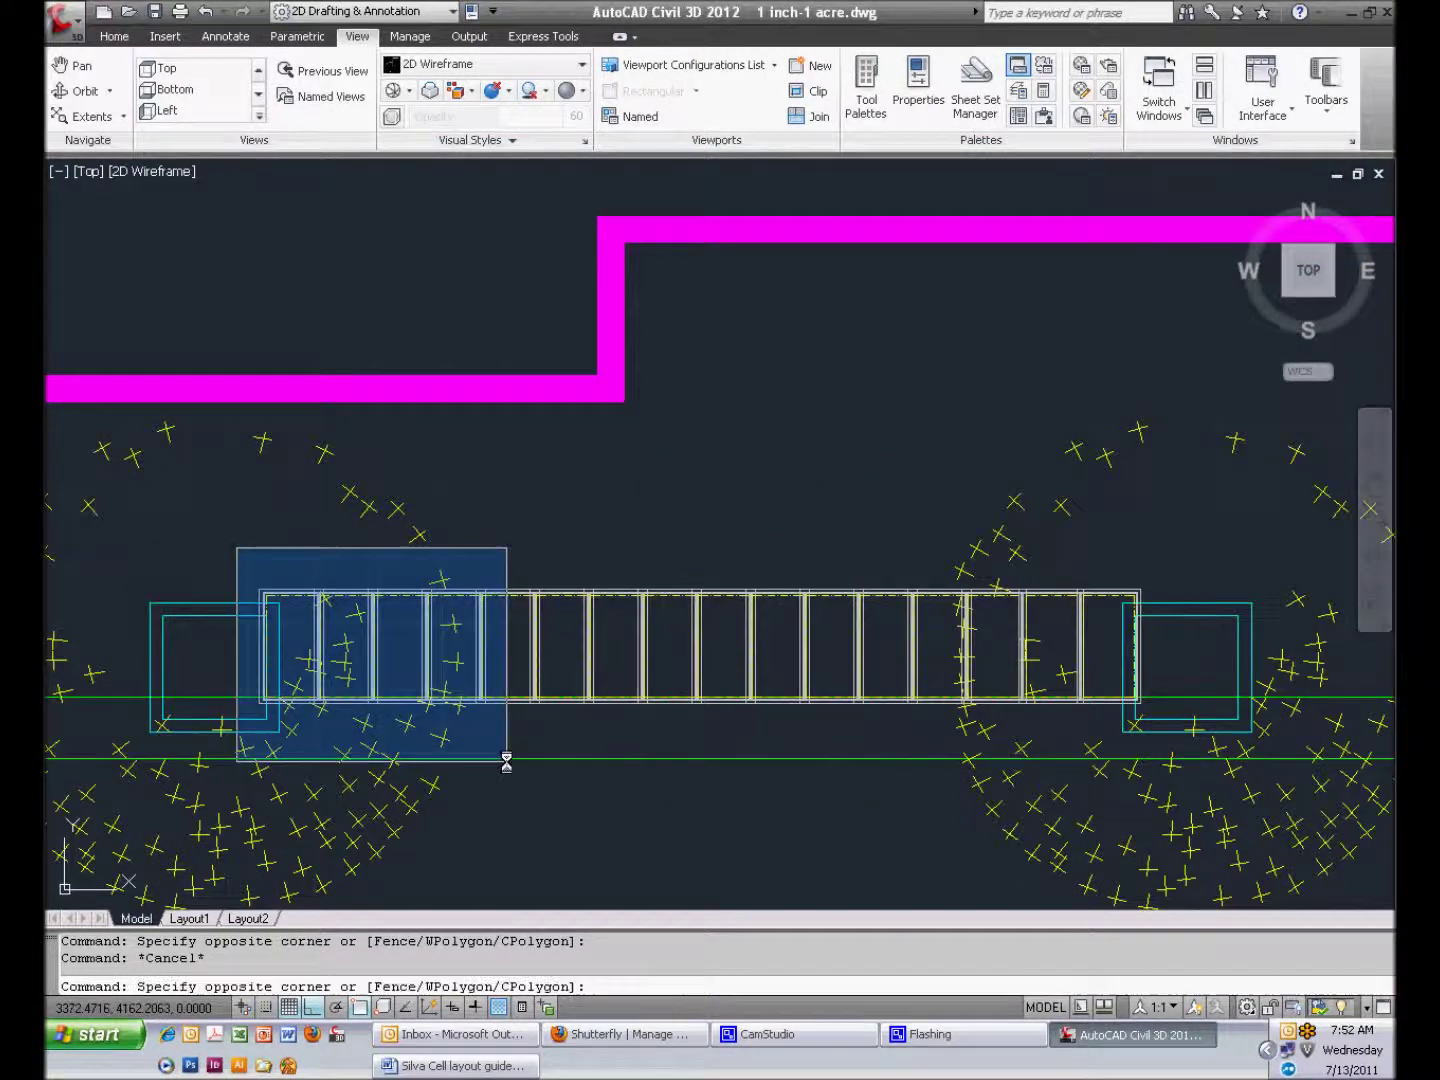
{"action": "left_click", "coordinate": [506, 762]}
{"action": "type", "text": "co"}
{"action": "key", "text": "Return"}
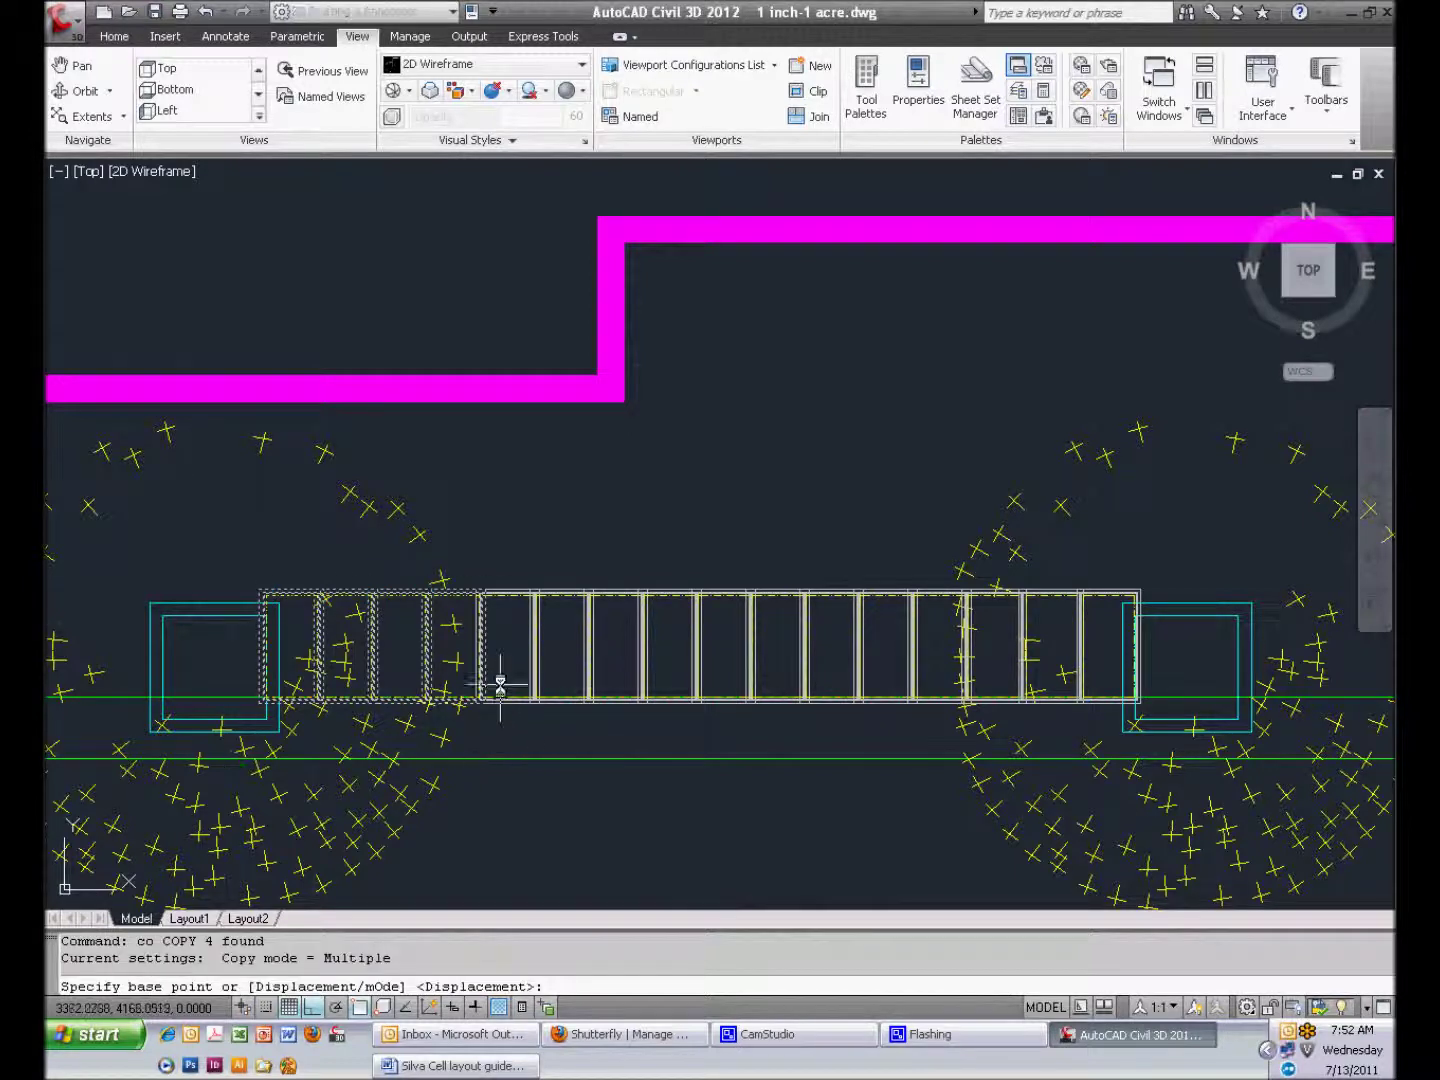
{"action": "scroll", "coordinate": [482, 607], "scroll_direction": "up", "scroll_amount": 6}
{"action": "left_click", "coordinate": [442, 513]}
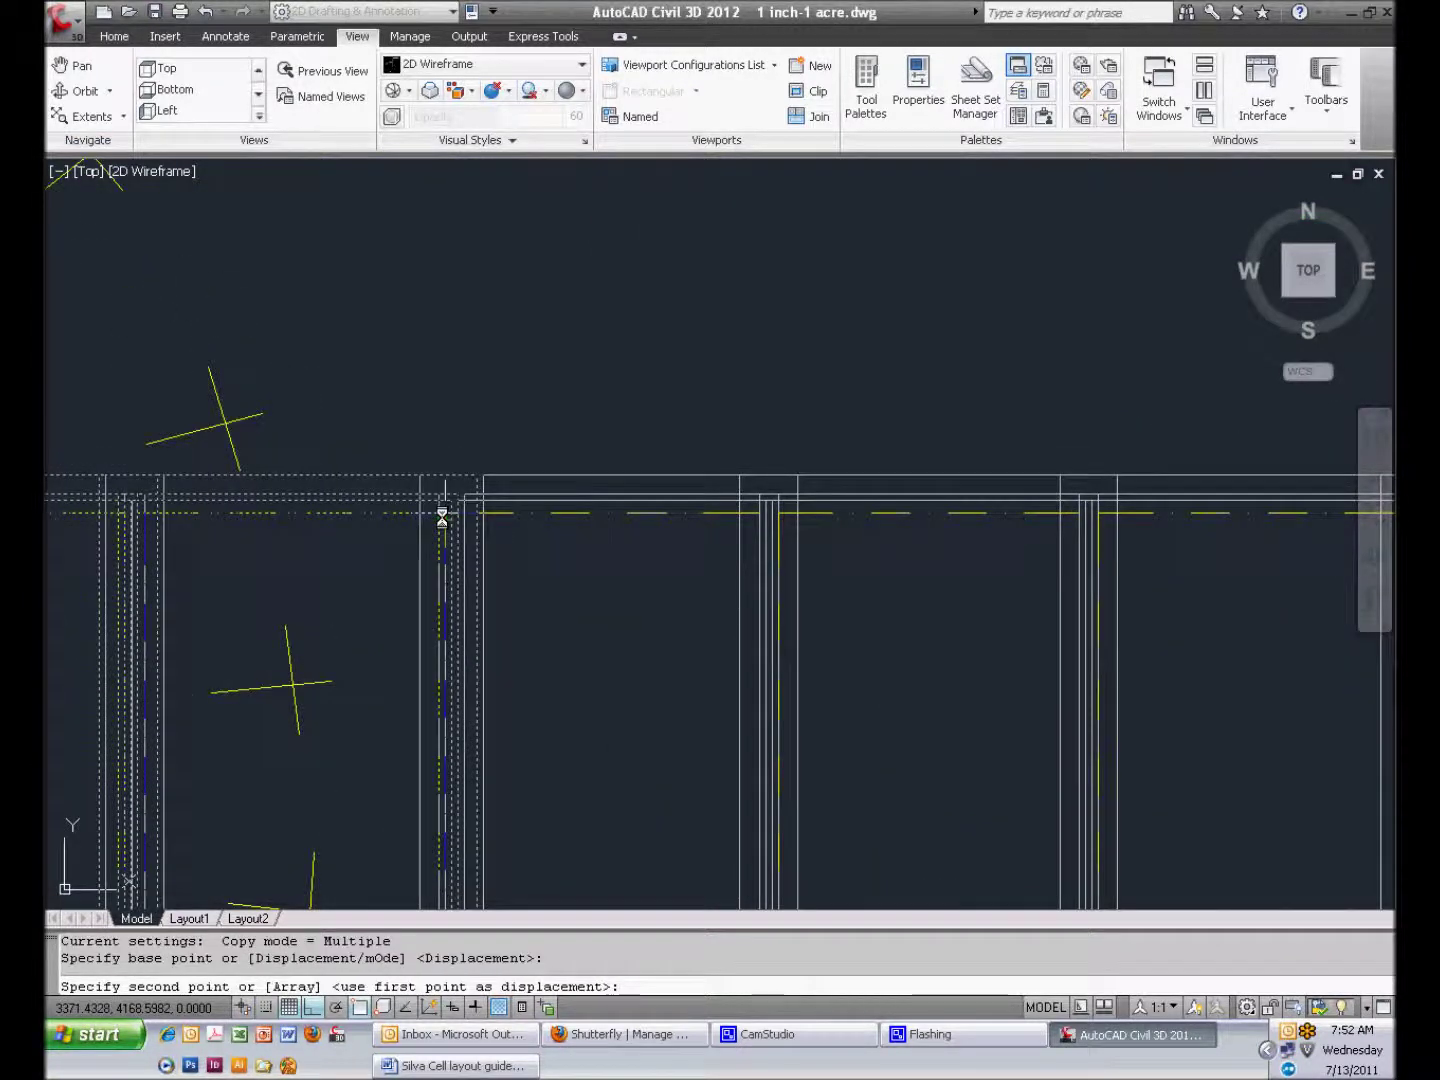
{"action": "scroll", "coordinate": [276, 537], "scroll_direction": "down", "scroll_amount": 6}
{"action": "middle_click_drag", "start_coordinate": [275, 536], "coordinate": [575, 524]}
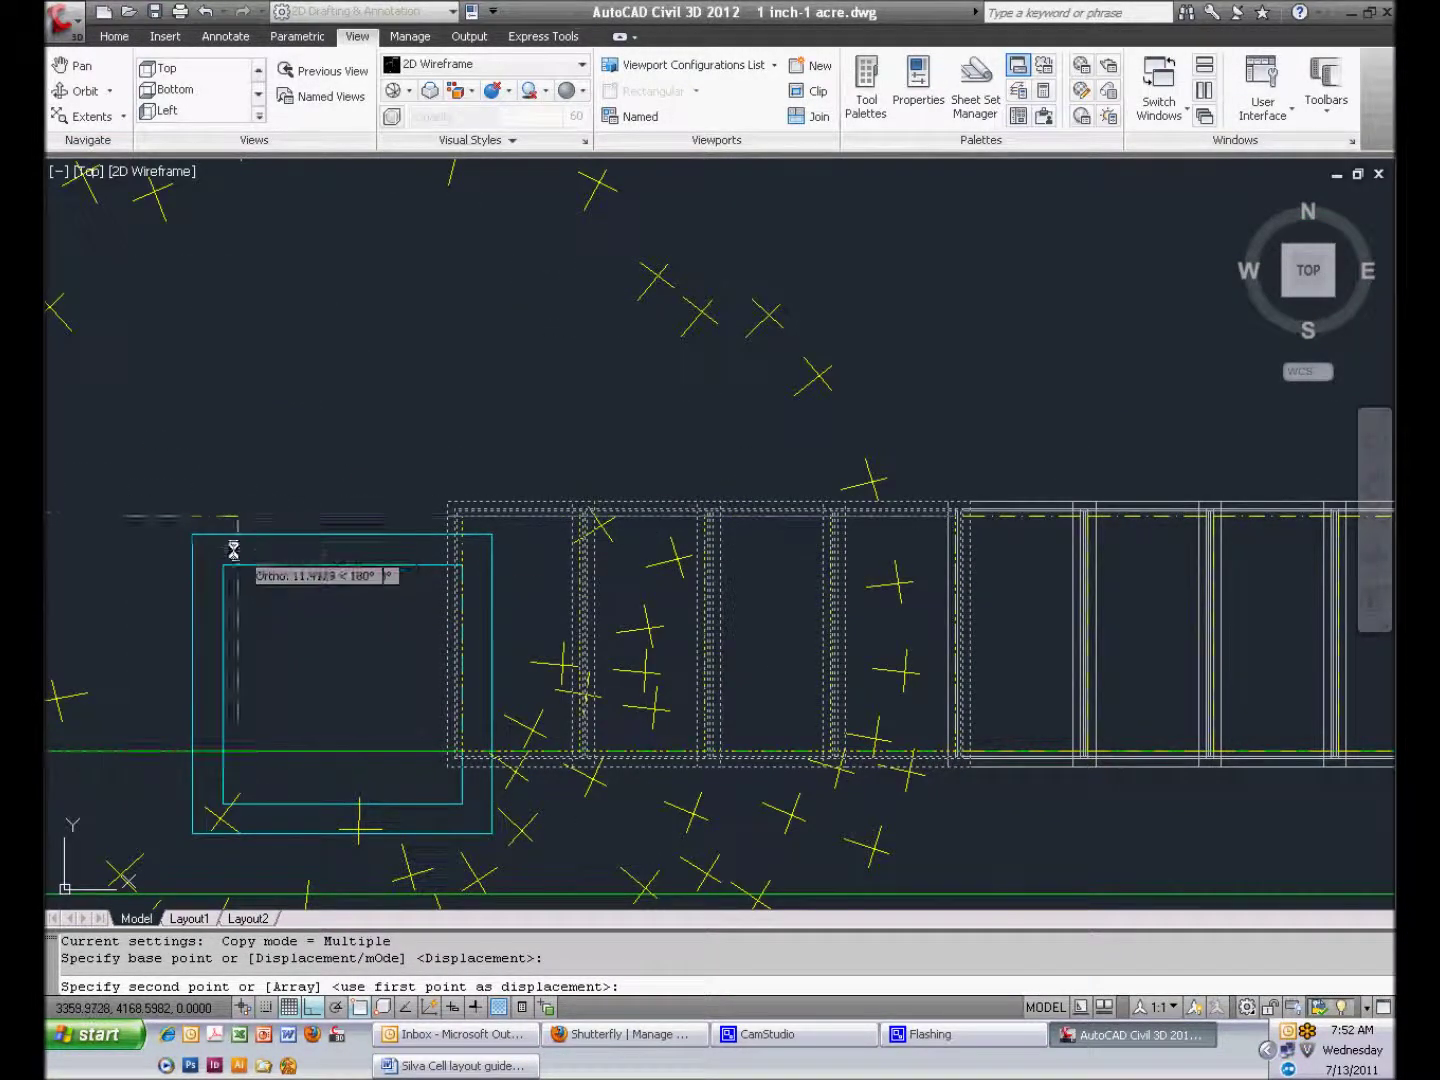
{"action": "left_click", "coordinate": [219, 465]}
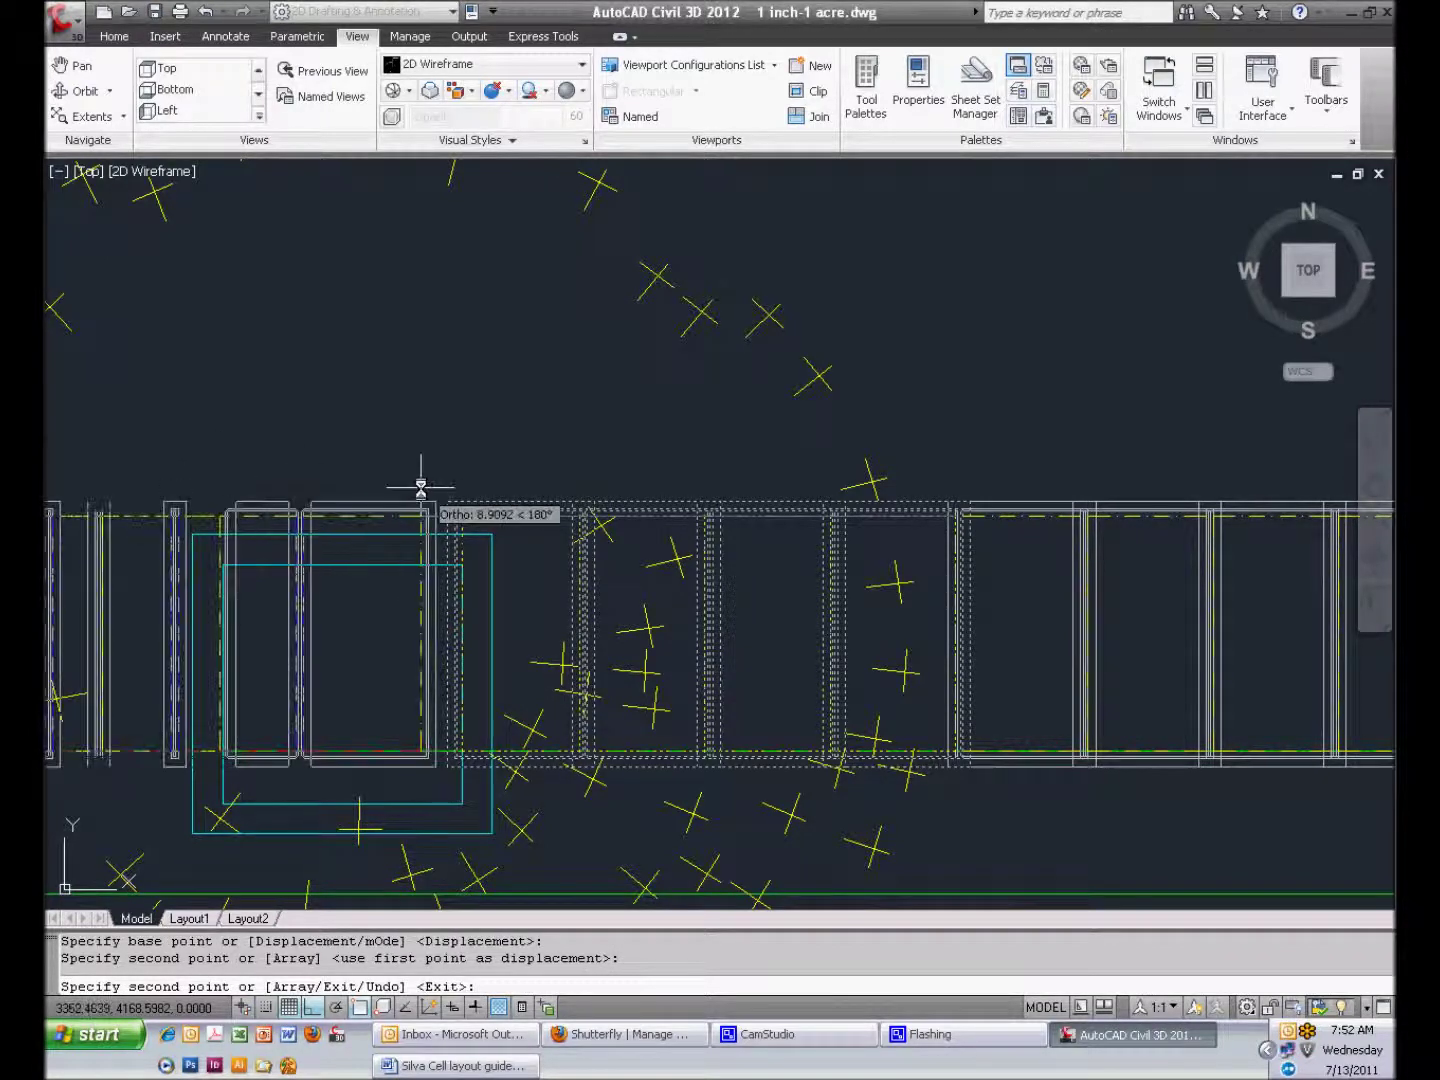
{"action": "key", "text": "Return"}
{"action": "scroll", "coordinate": [422, 495], "scroll_direction": "down", "scroll_amount": 5}
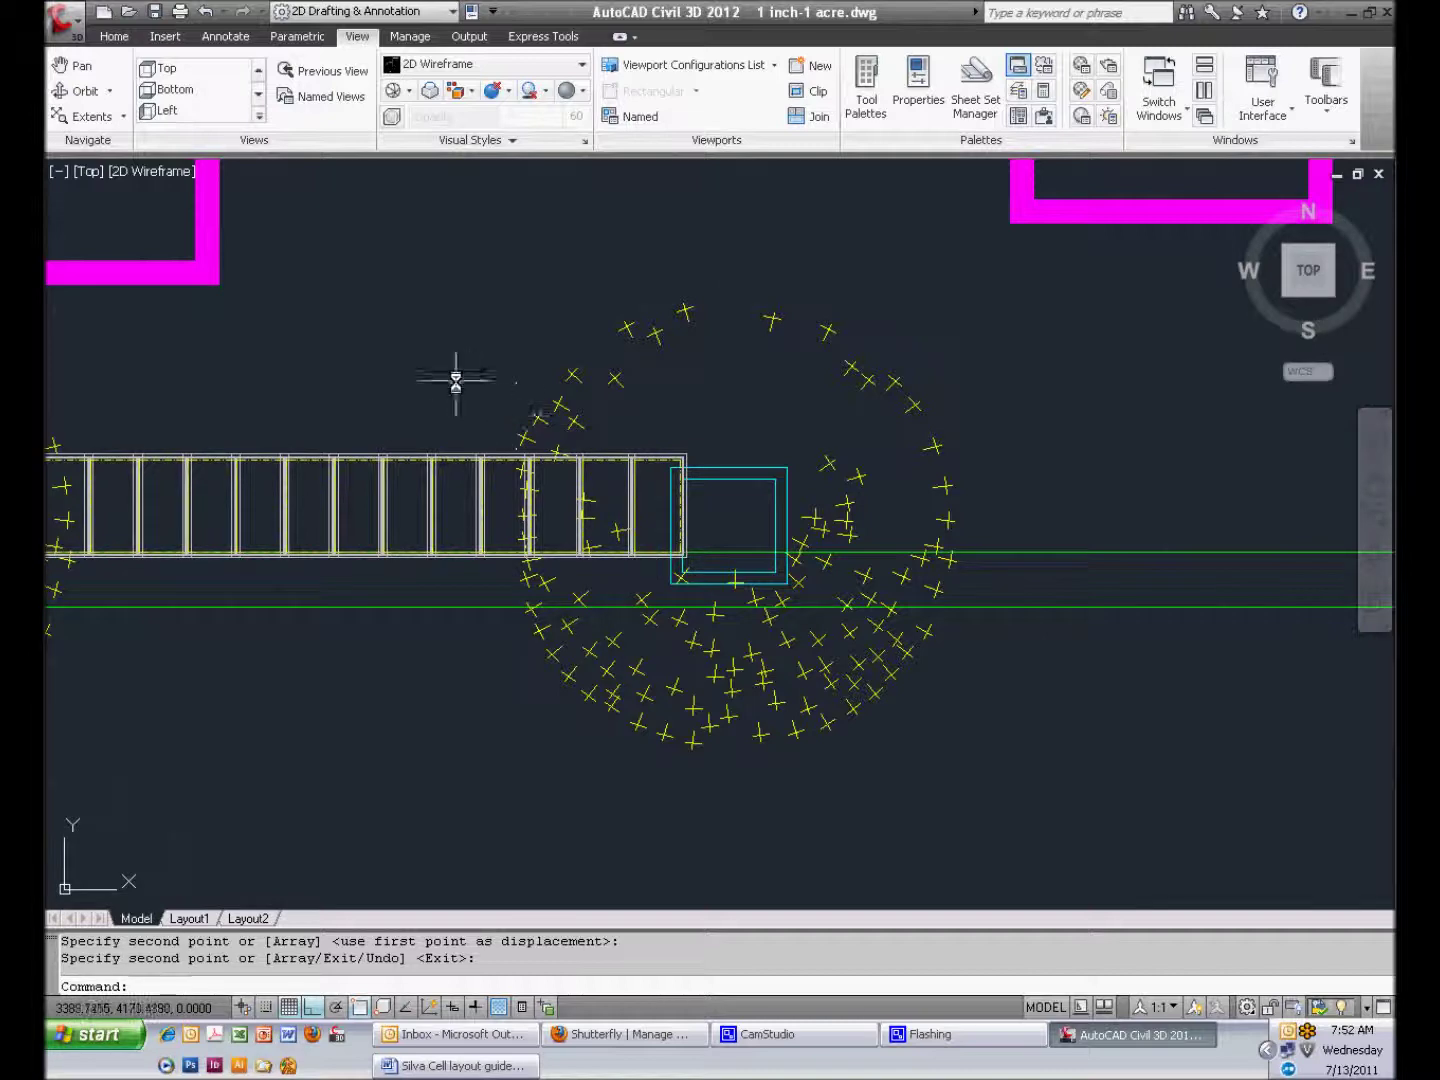
Copy the four bays nearest the tree opening to the far side of the grate
{"action": "left_click", "coordinate": [455, 381]}
{"action": "left_click", "coordinate": [714, 589]}
{"action": "type", "text": "c"}
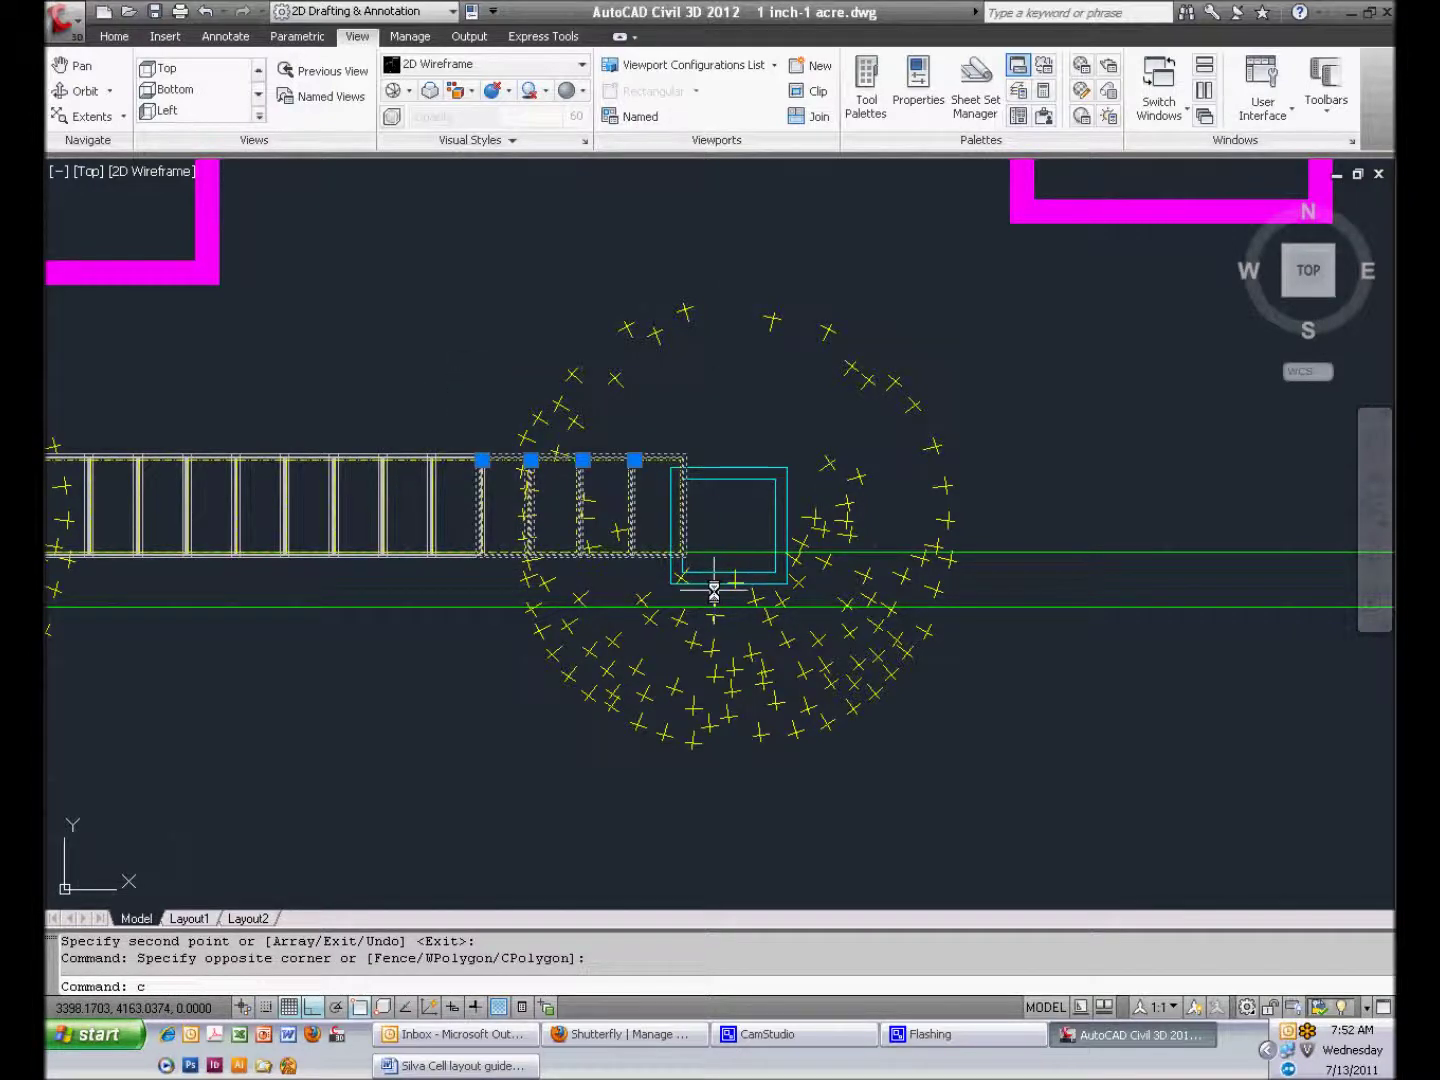
{"action": "type", "text": "o"}
{"action": "key", "text": "Return"}
{"action": "scroll", "coordinate": [491, 561], "scroll_direction": "up", "scroll_amount": 5}
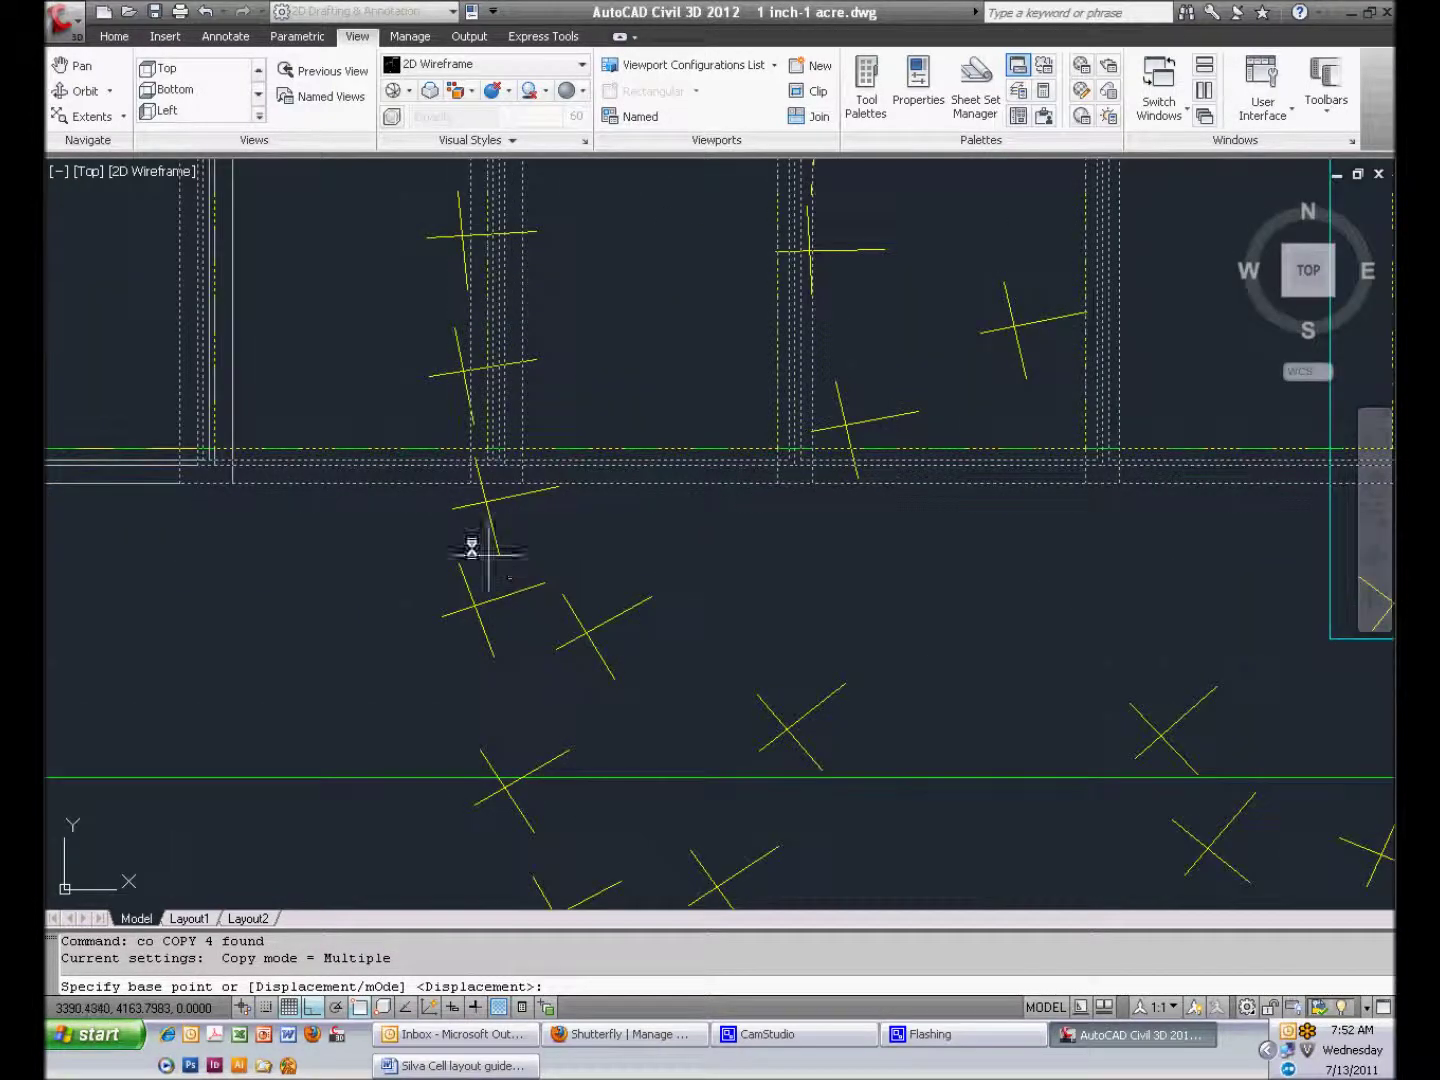
{"action": "left_click", "coordinate": [212, 453]}
{"action": "mouse_move", "coordinate": [226, 450]}
{"action": "middle_mouse_down"}
{"action": "mouse_move", "coordinate": [135, 450]}
{"action": "mouse_move", "coordinate": [354, 450]}
{"action": "middle_mouse_up"}
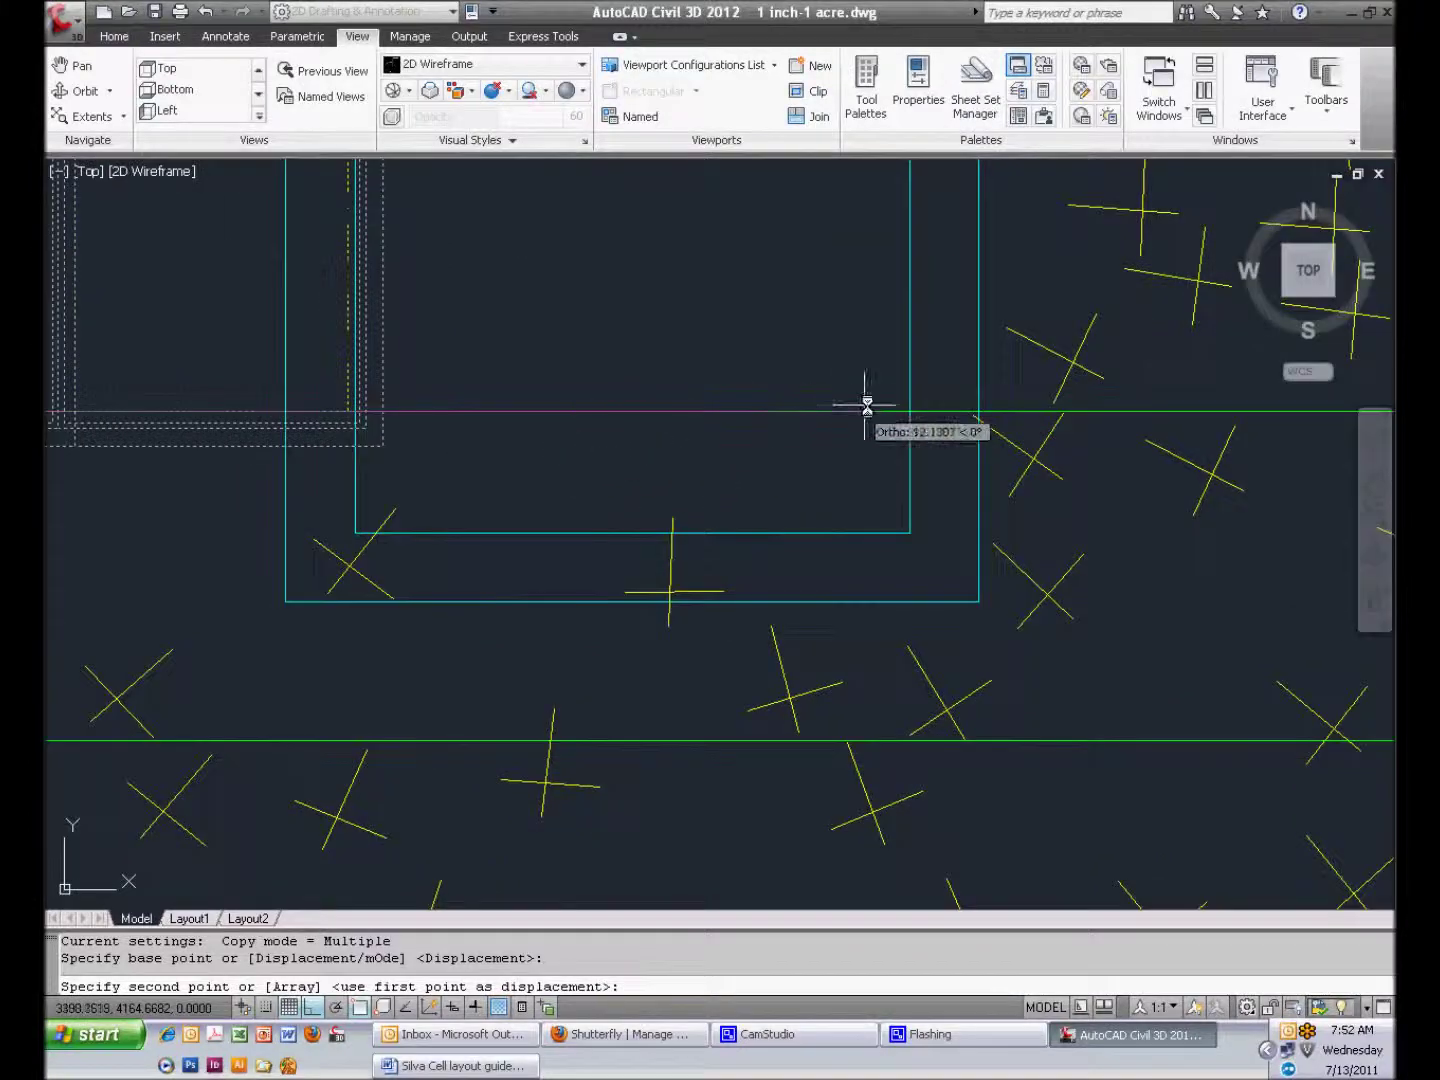
{"action": "left_click", "coordinate": [906, 410]}
{"action": "scroll", "coordinate": [700, 599], "scroll_direction": "down", "scroll_amount": 4}
{"action": "key", "text": "Return"}
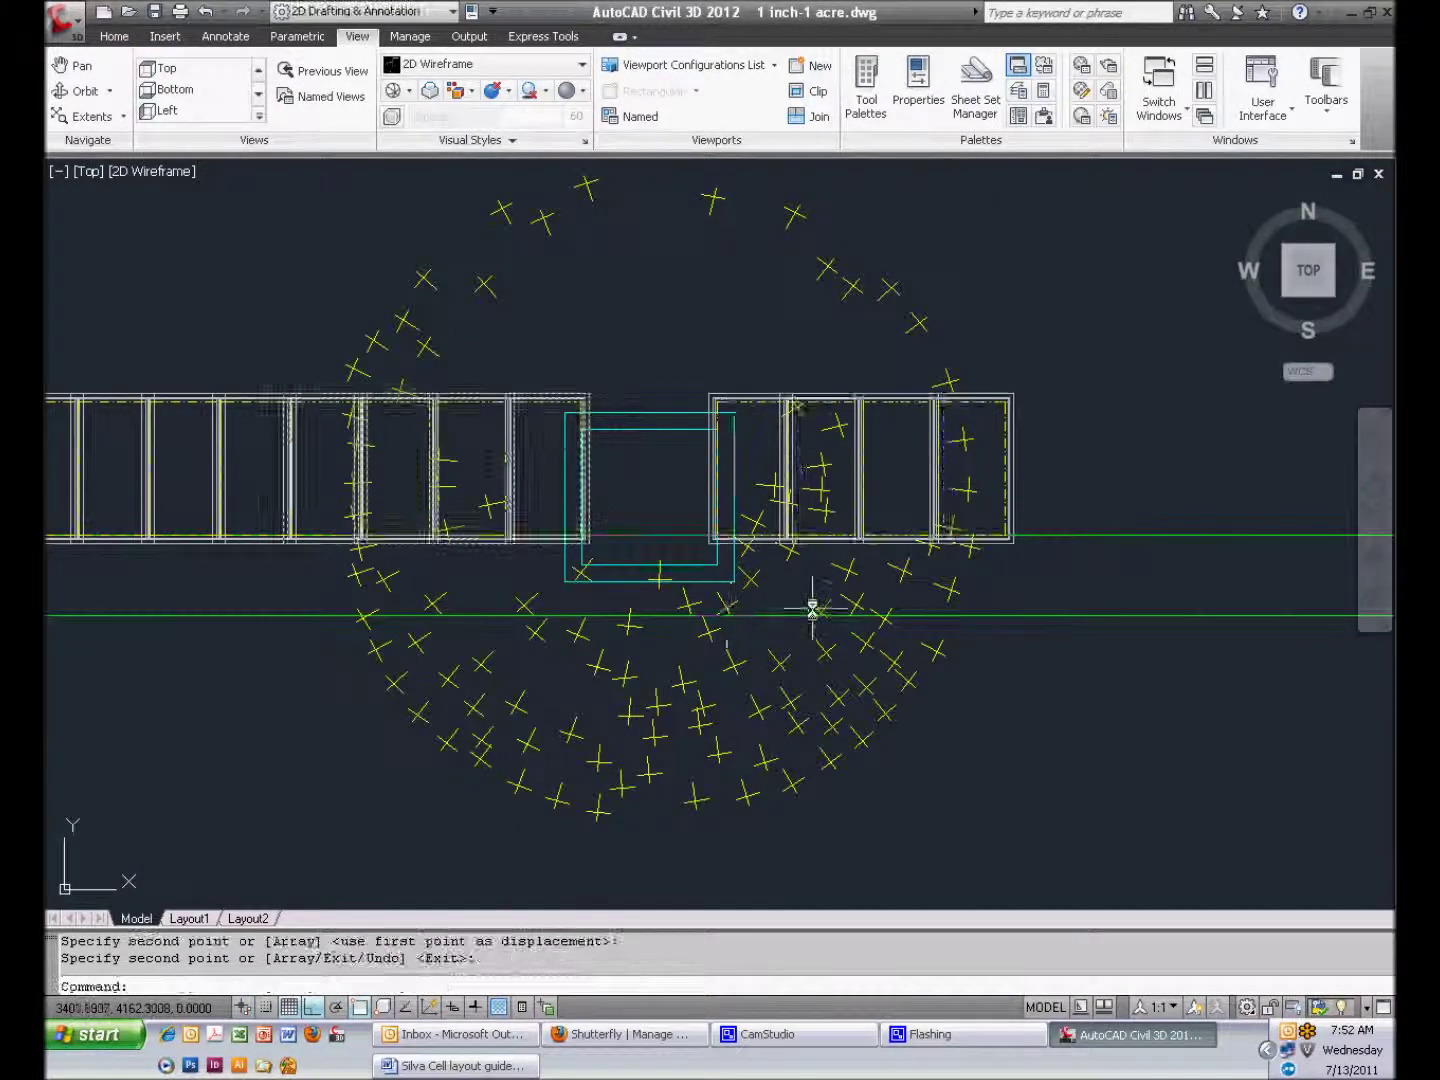
Bring both tree openings into view and select the single cell beside the opening
{"action": "scroll", "coordinate": [812, 607], "scroll_direction": "down", "scroll_amount": 2}
{"action": "middle_click_drag", "start_coordinate": [825, 611], "coordinate": [1250, 590]}
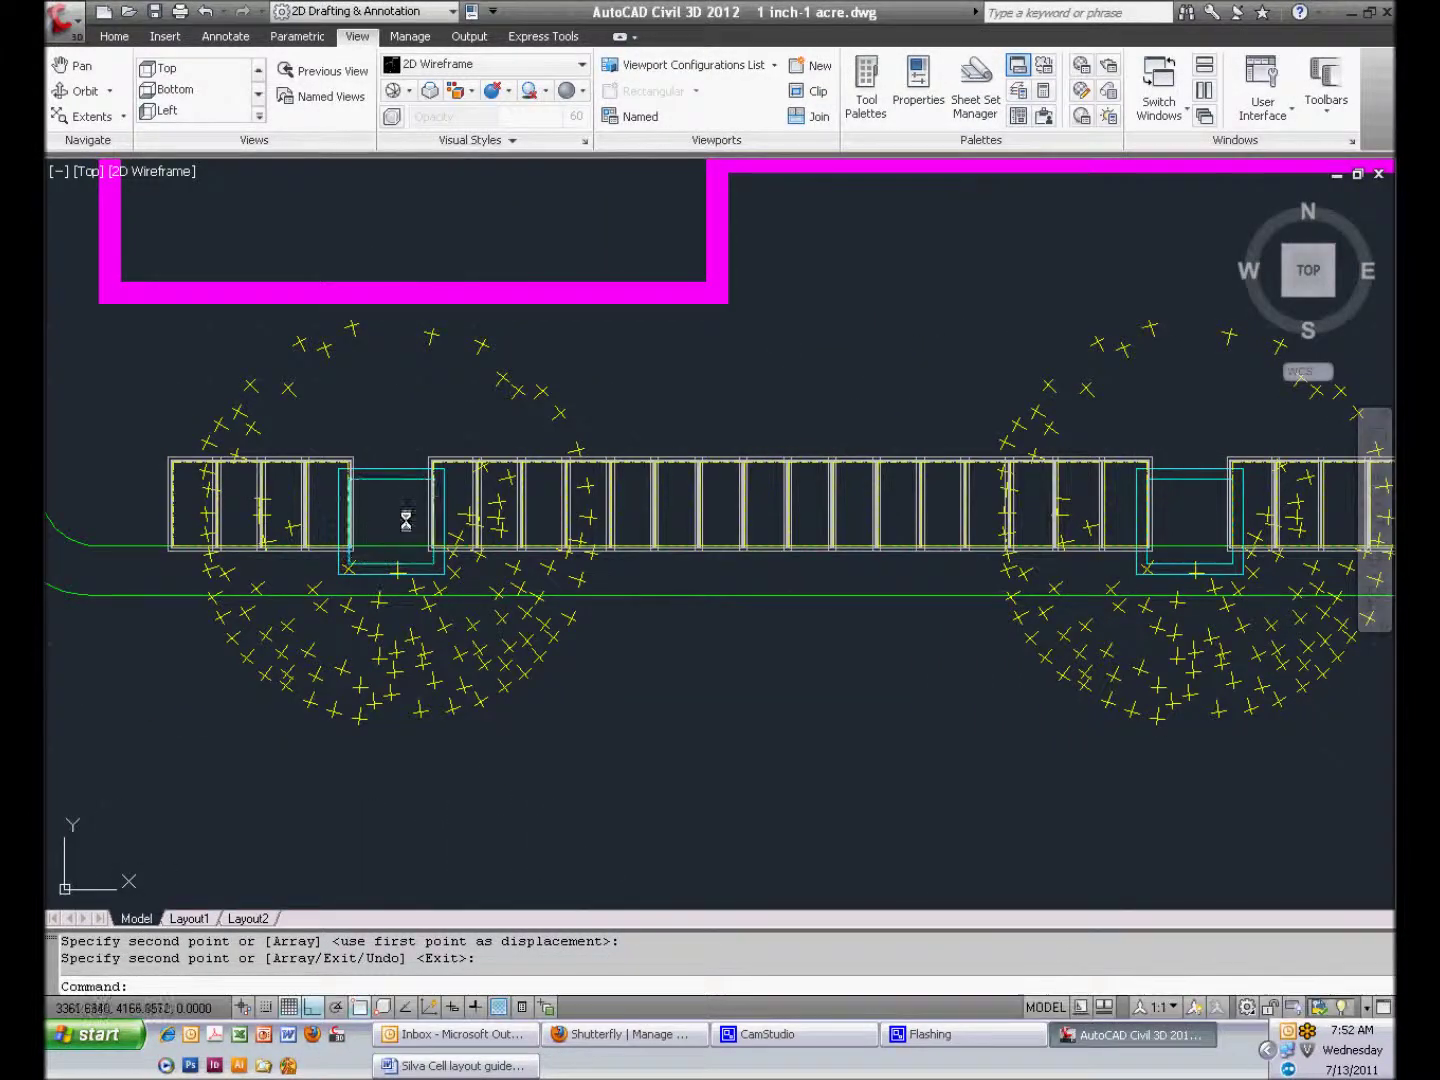
{"action": "scroll", "coordinate": [400, 530], "scroll_direction": "up", "scroll_amount": 5}
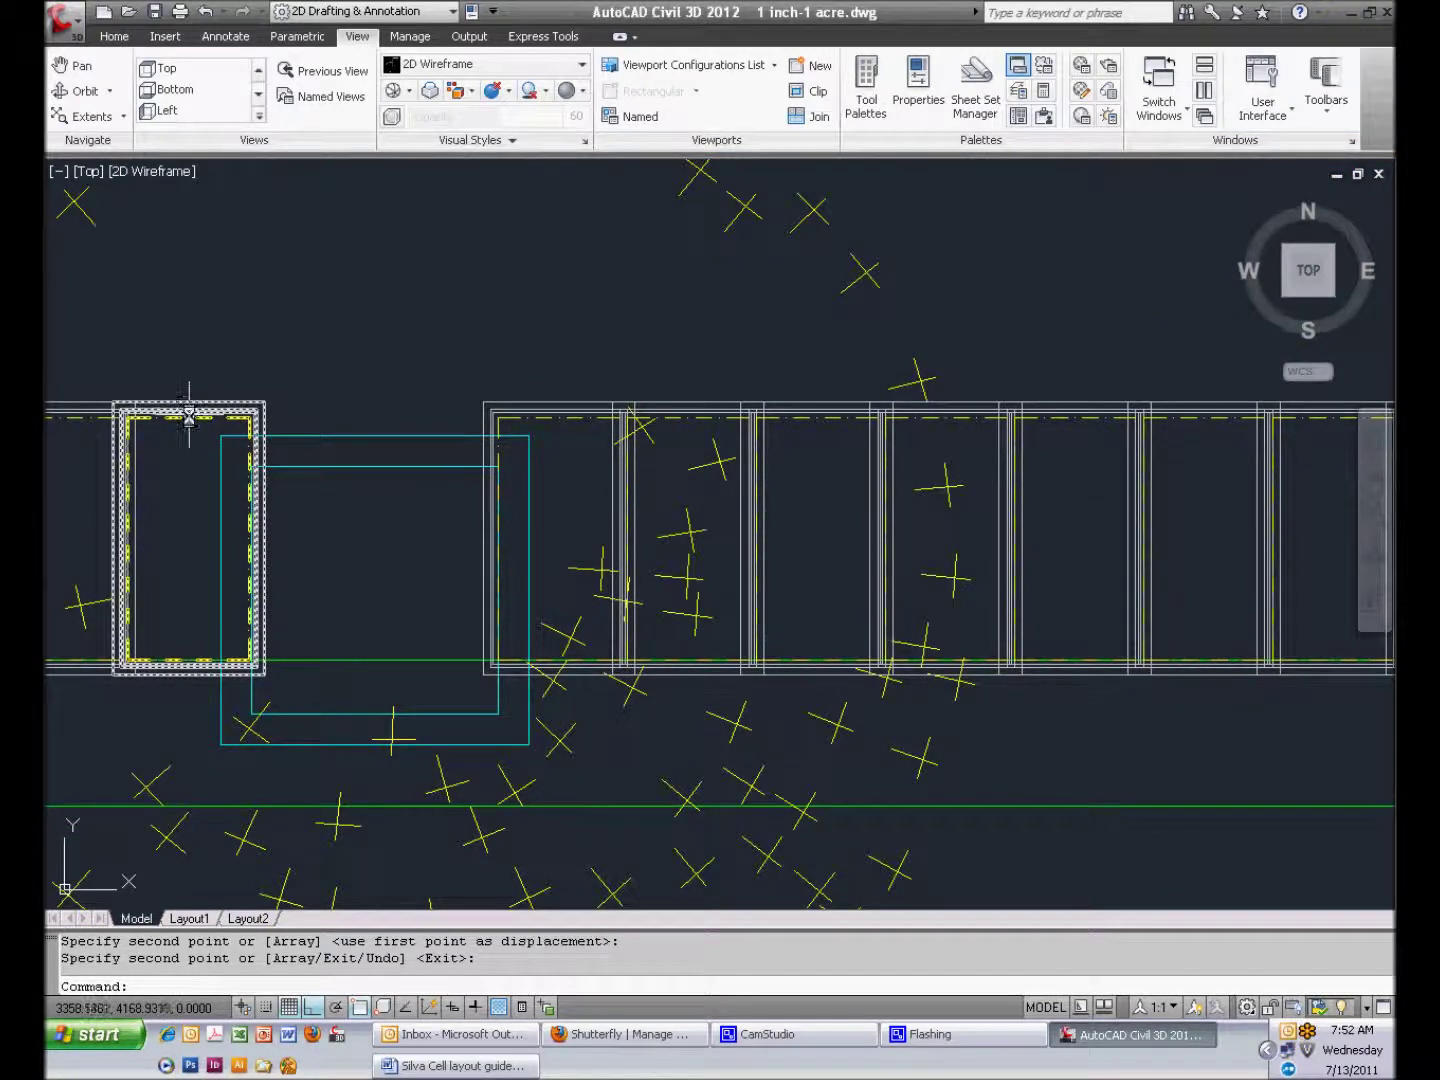
{"action": "left_click", "coordinate": [222, 411]}
Copy one Silva Cell from its corner to a spot above the row
{"action": "type", "text": "co"}
{"action": "key", "text": "Return"}
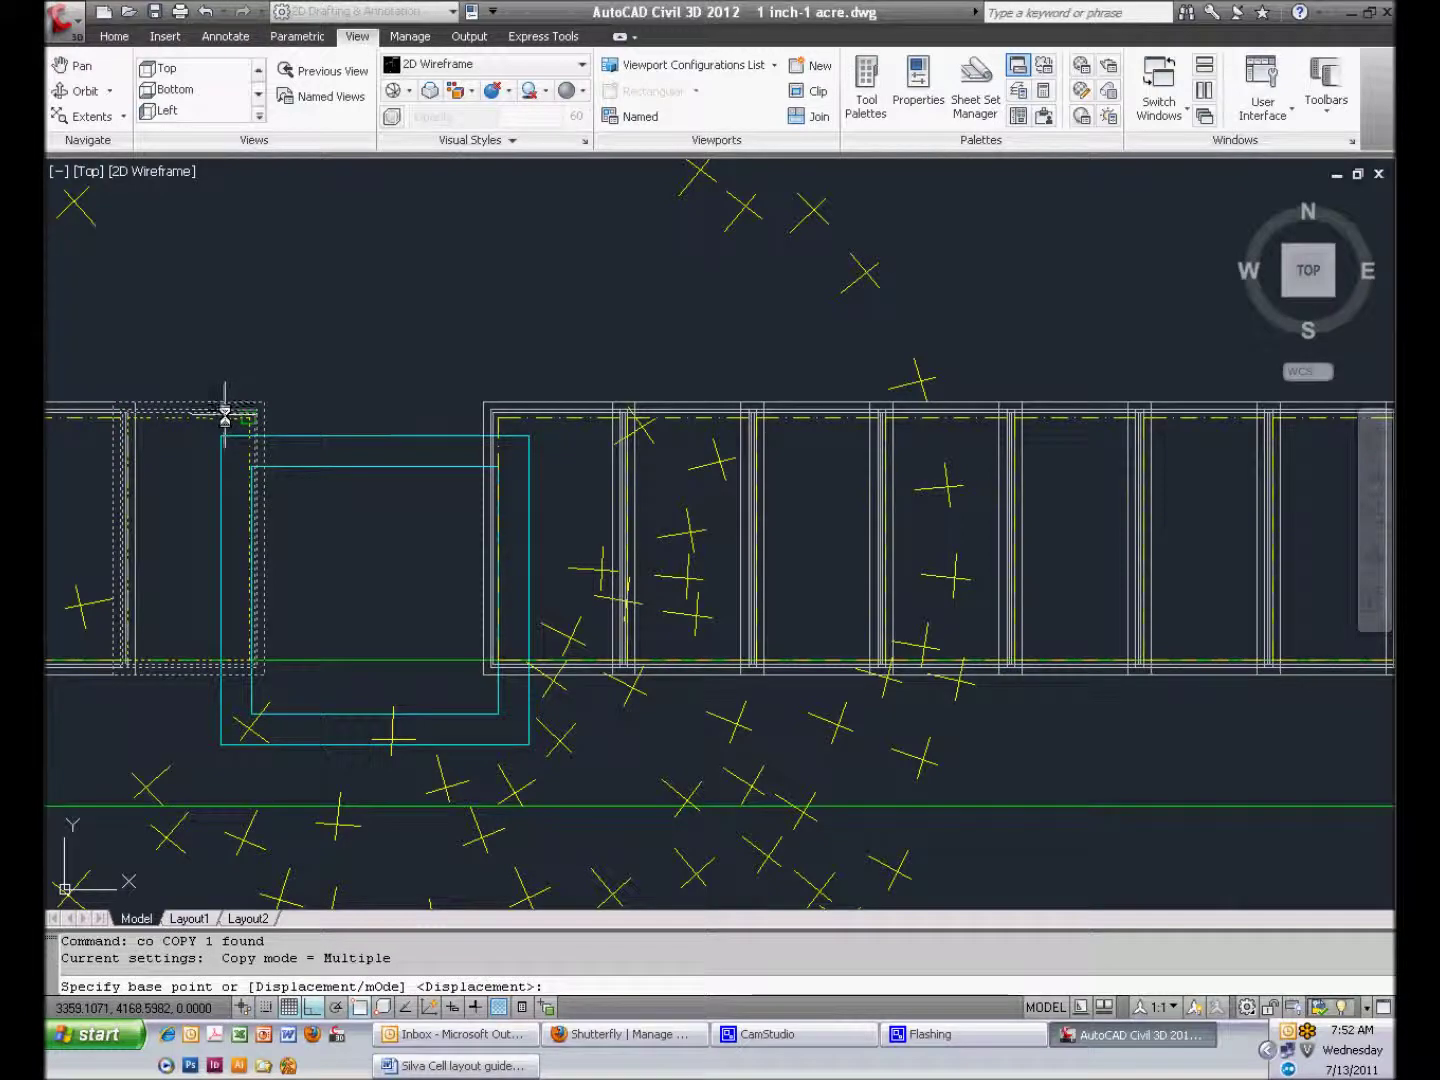
{"action": "scroll", "coordinate": [148, 685], "scroll_direction": "up", "scroll_amount": 5}
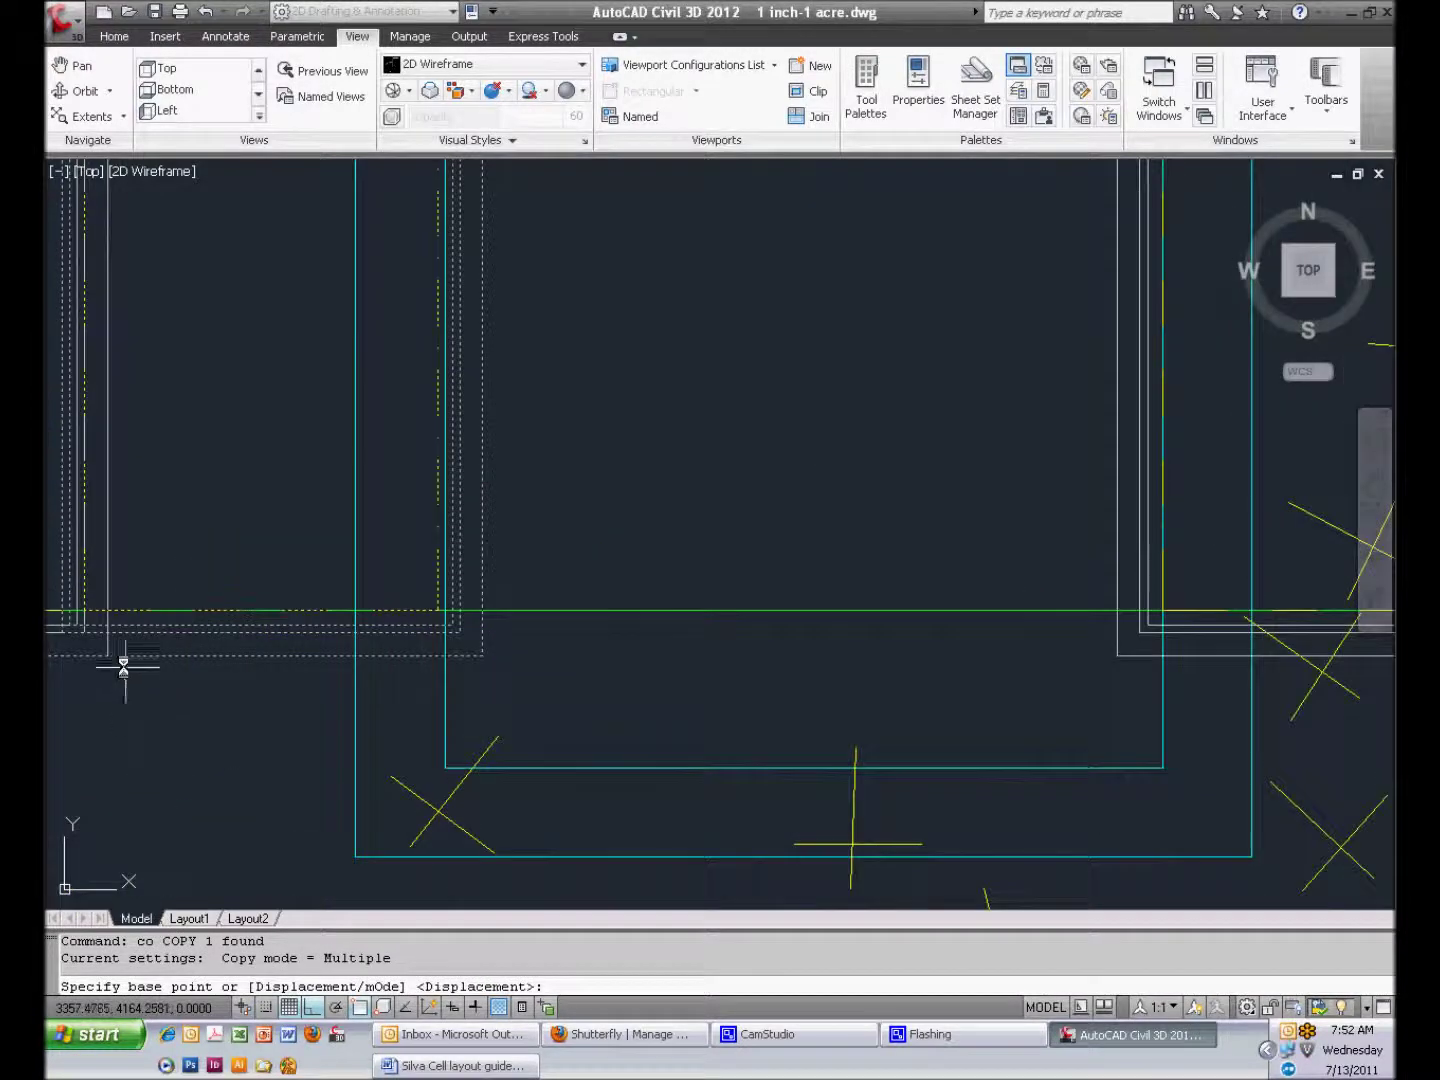
{"action": "left_click", "coordinate": [85, 608]}
{"action": "scroll", "coordinate": [364, 411], "scroll_direction": "down", "scroll_amount": 4}
{"action": "scroll", "coordinate": [250, 560], "scroll_direction": "up", "scroll_amount": 5}
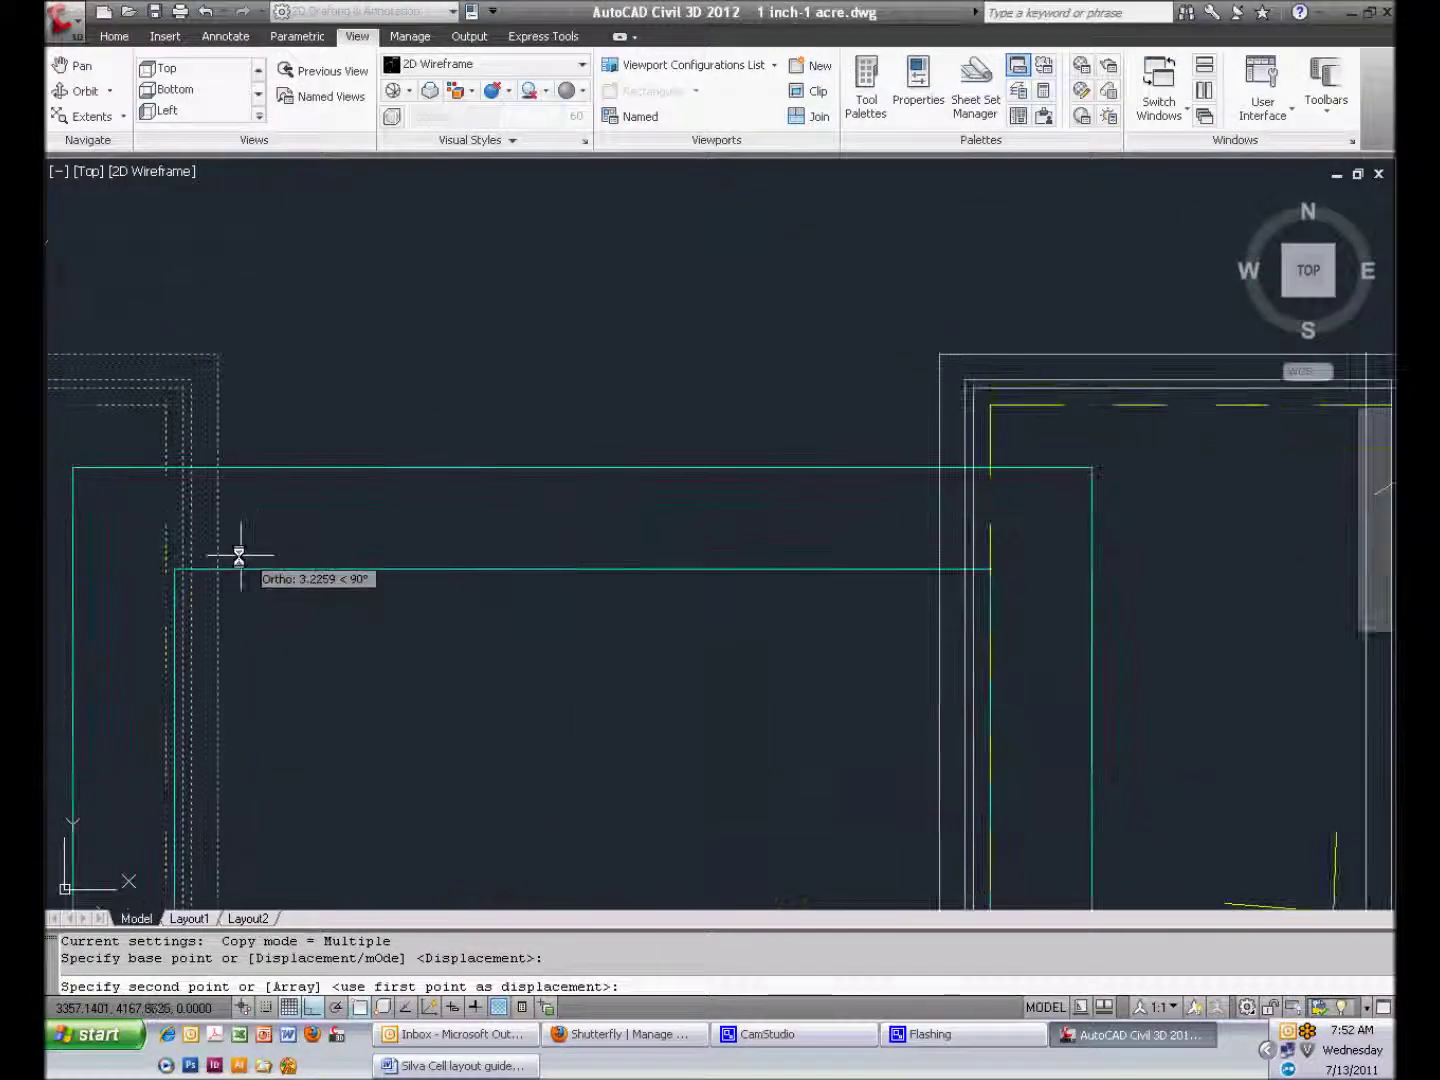
{"action": "left_click", "coordinate": [408, 578]}
{"action": "scroll", "coordinate": [470, 550], "scroll_direction": "down", "scroll_amount": 5}
{"action": "key", "text": "Return"}
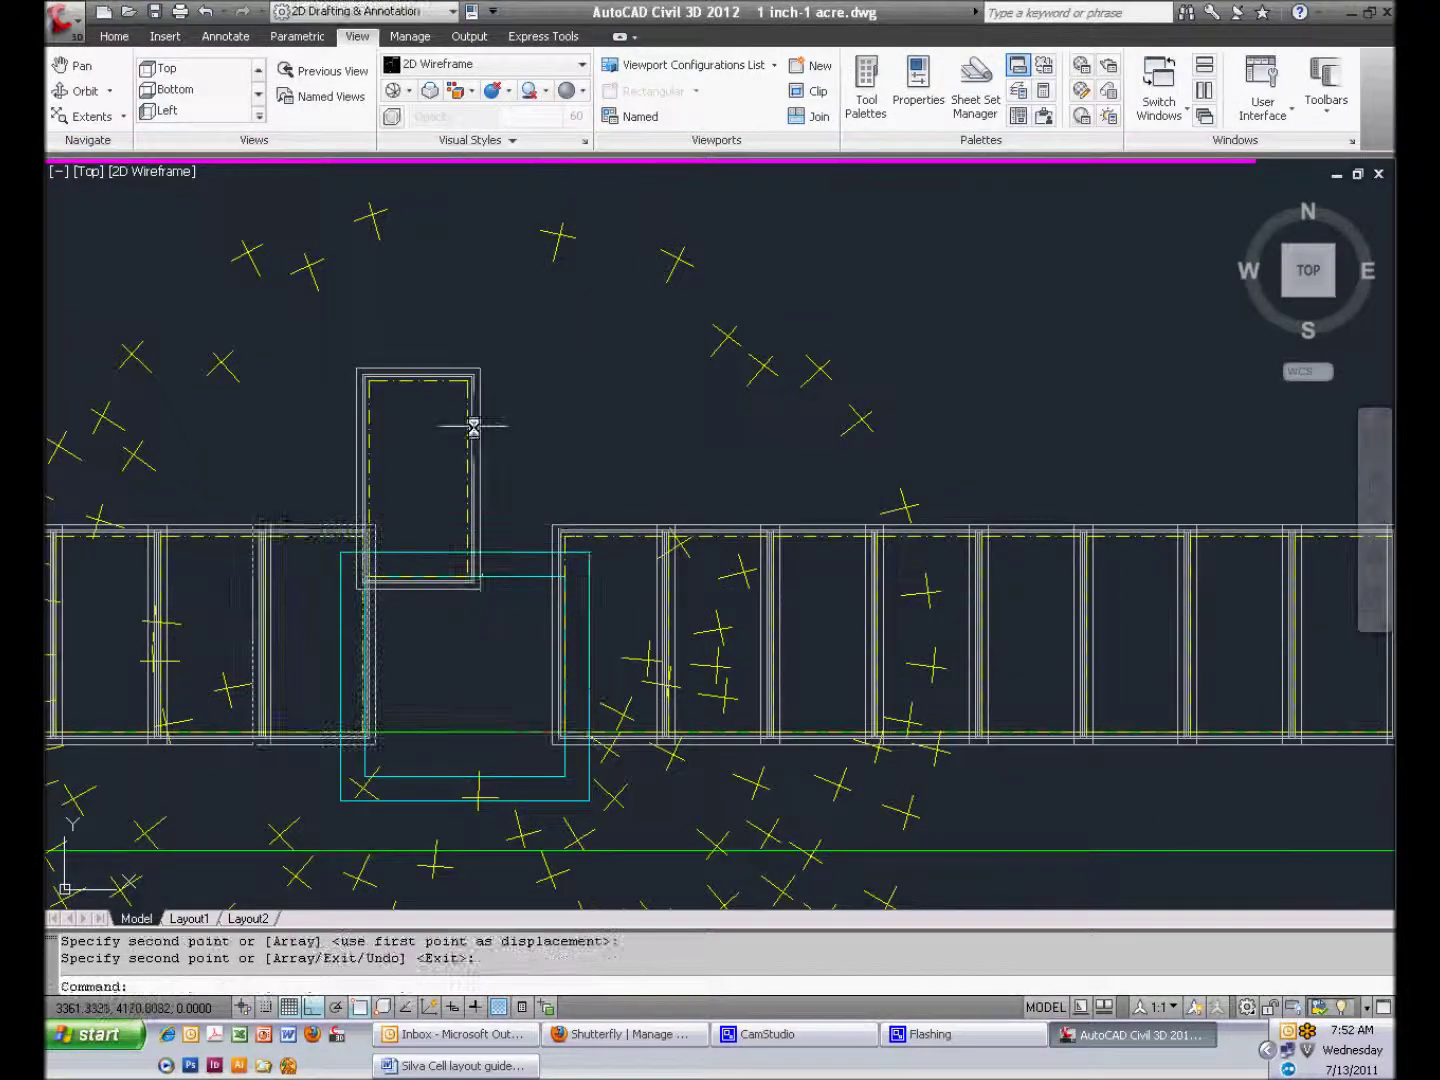
Rotate the copied cell 90° about its corner
{"action": "left_click", "coordinate": [473, 426]}
{"action": "type", "text": "ro"}
{"action": "key", "text": "Return"}
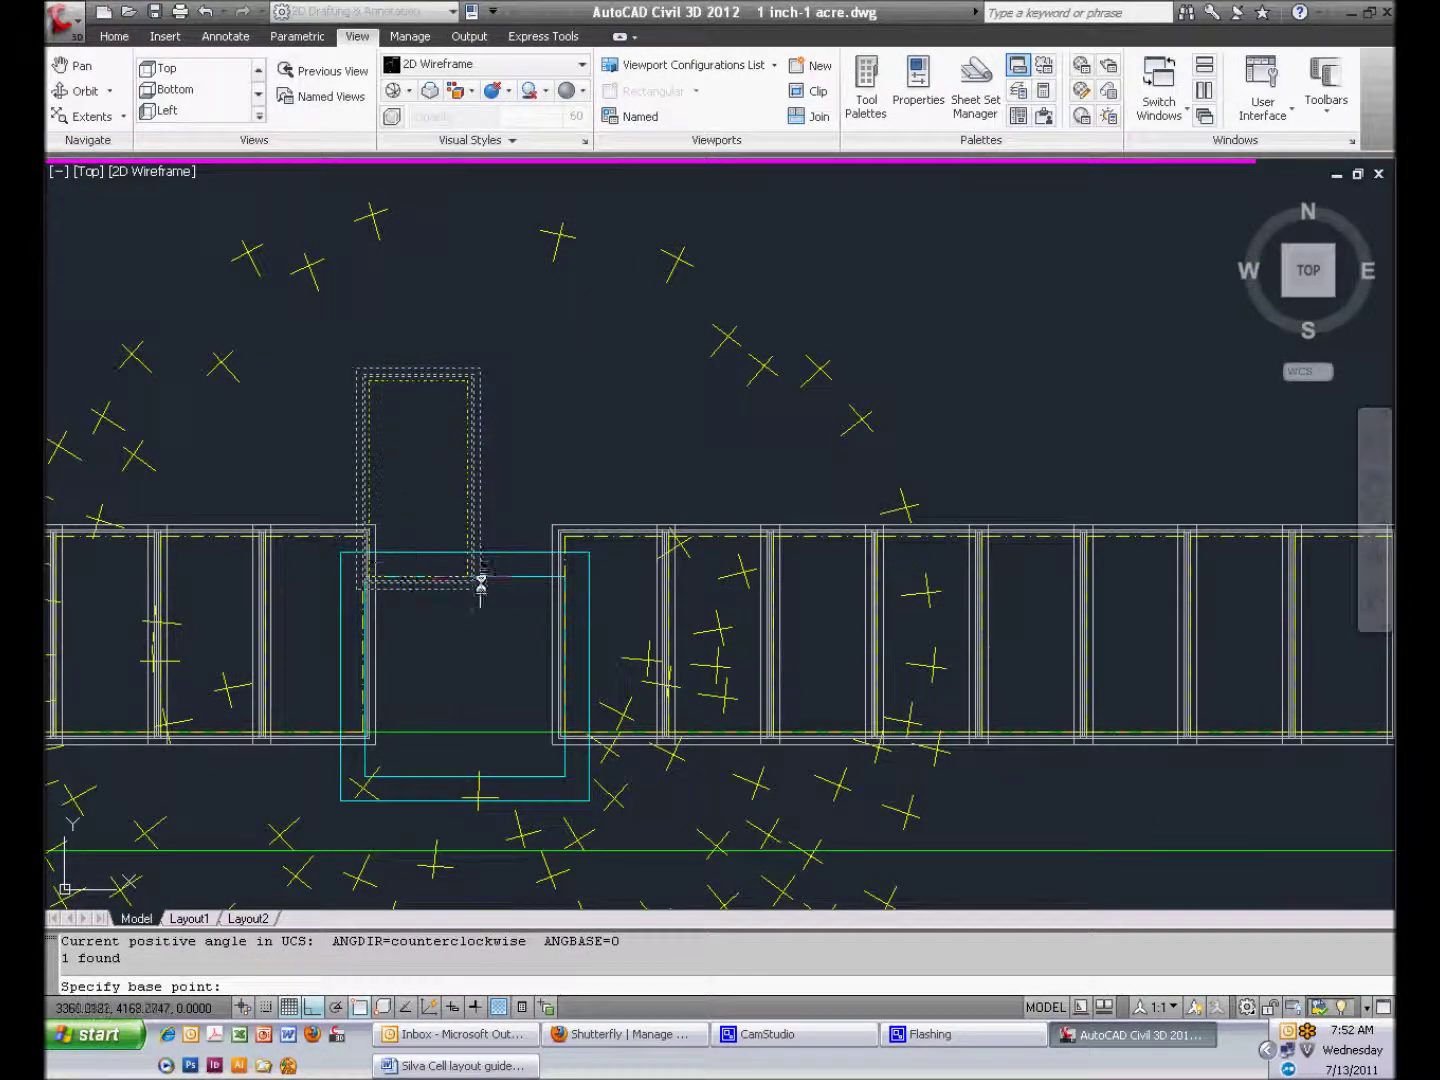
{"action": "left_click", "coordinate": [471, 577]}
{"action": "type", "text": "90"}
{"action": "key", "text": "Return"}
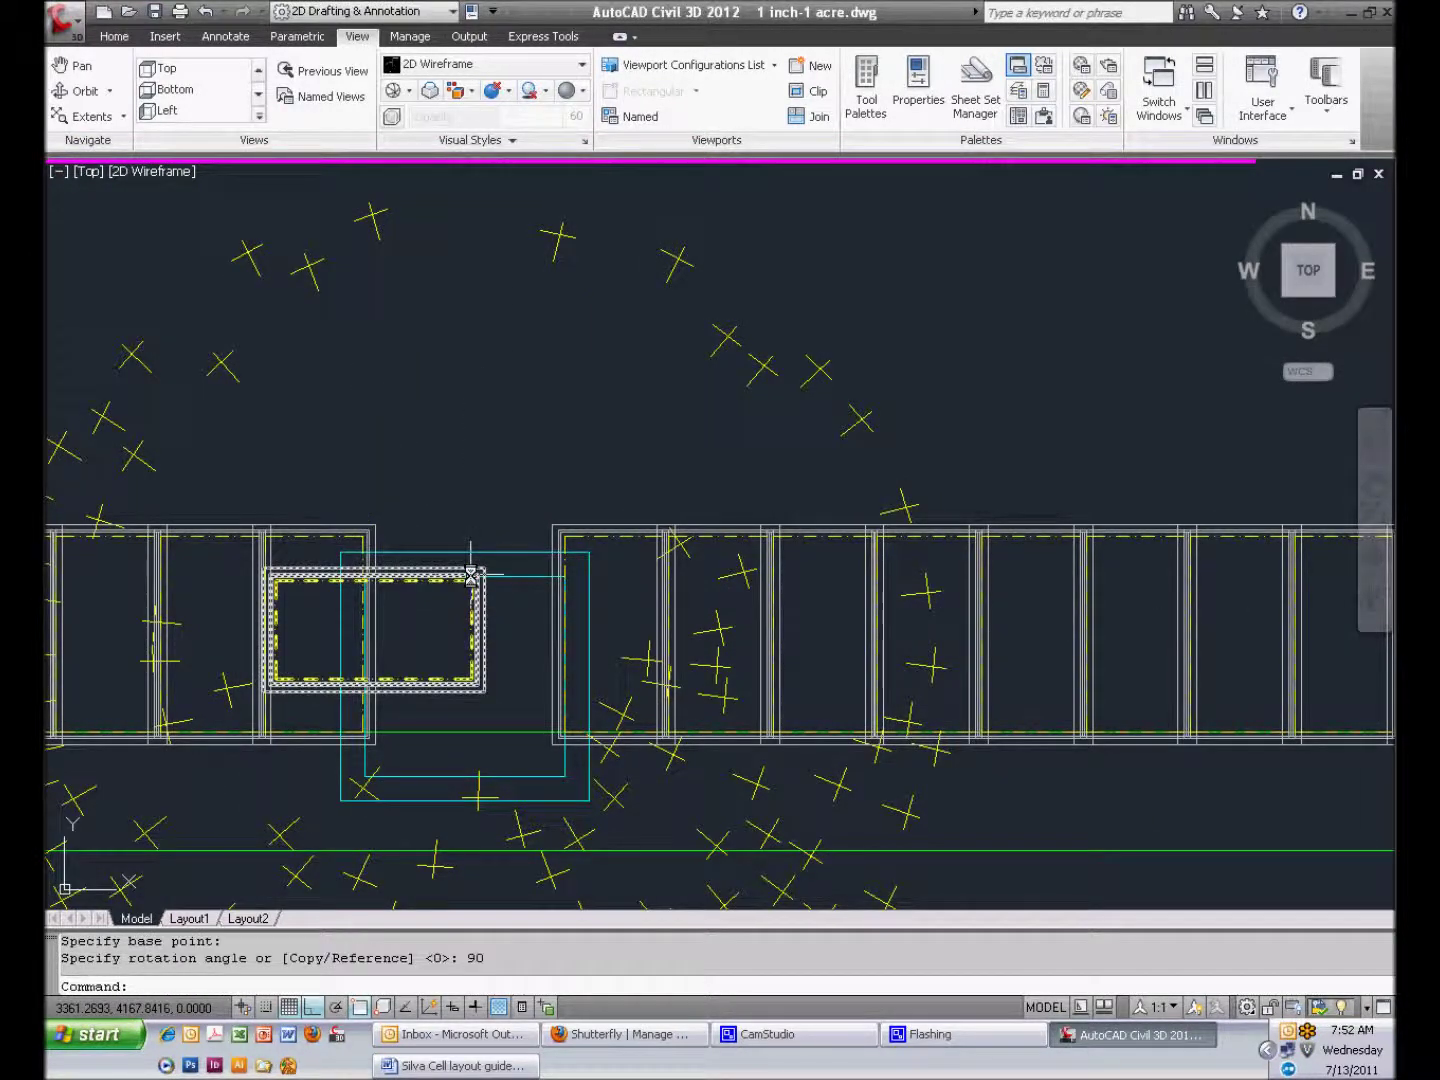
Move the rotated cell over the tree opening
{"action": "left_click", "coordinate": [474, 669]}
{"action": "type", "text": "m"}
{"action": "key", "text": "Return"}
{"action": "scroll", "coordinate": [284, 701], "scroll_direction": "up", "scroll_amount": 5}
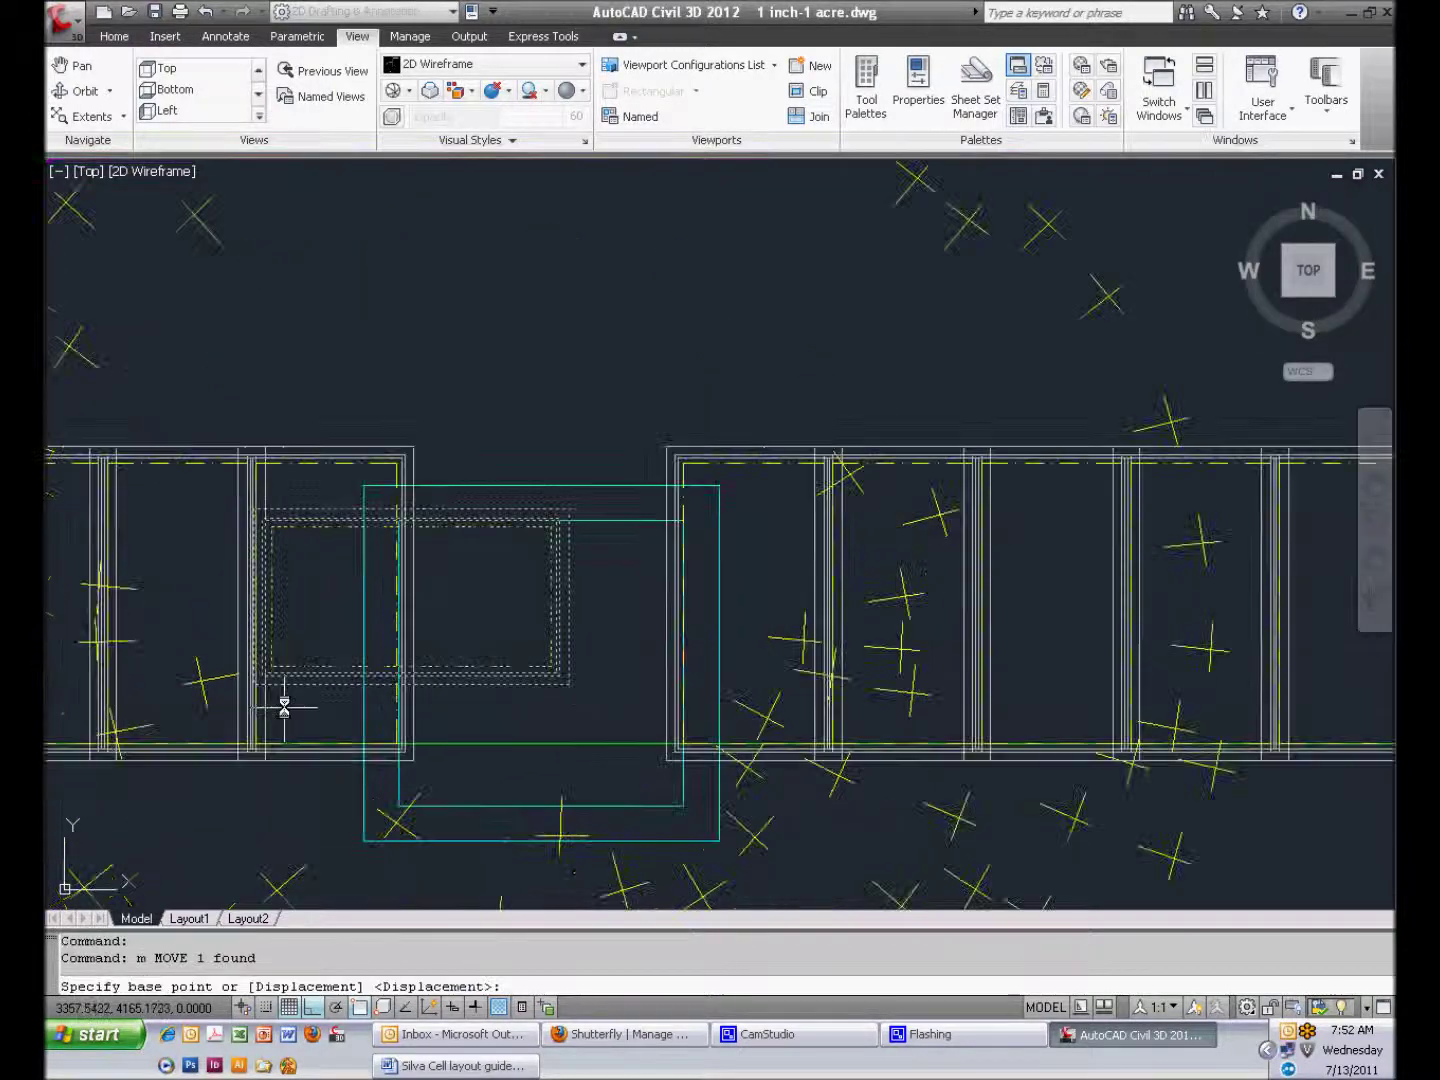
{"action": "left_click", "coordinate": [256, 641]}
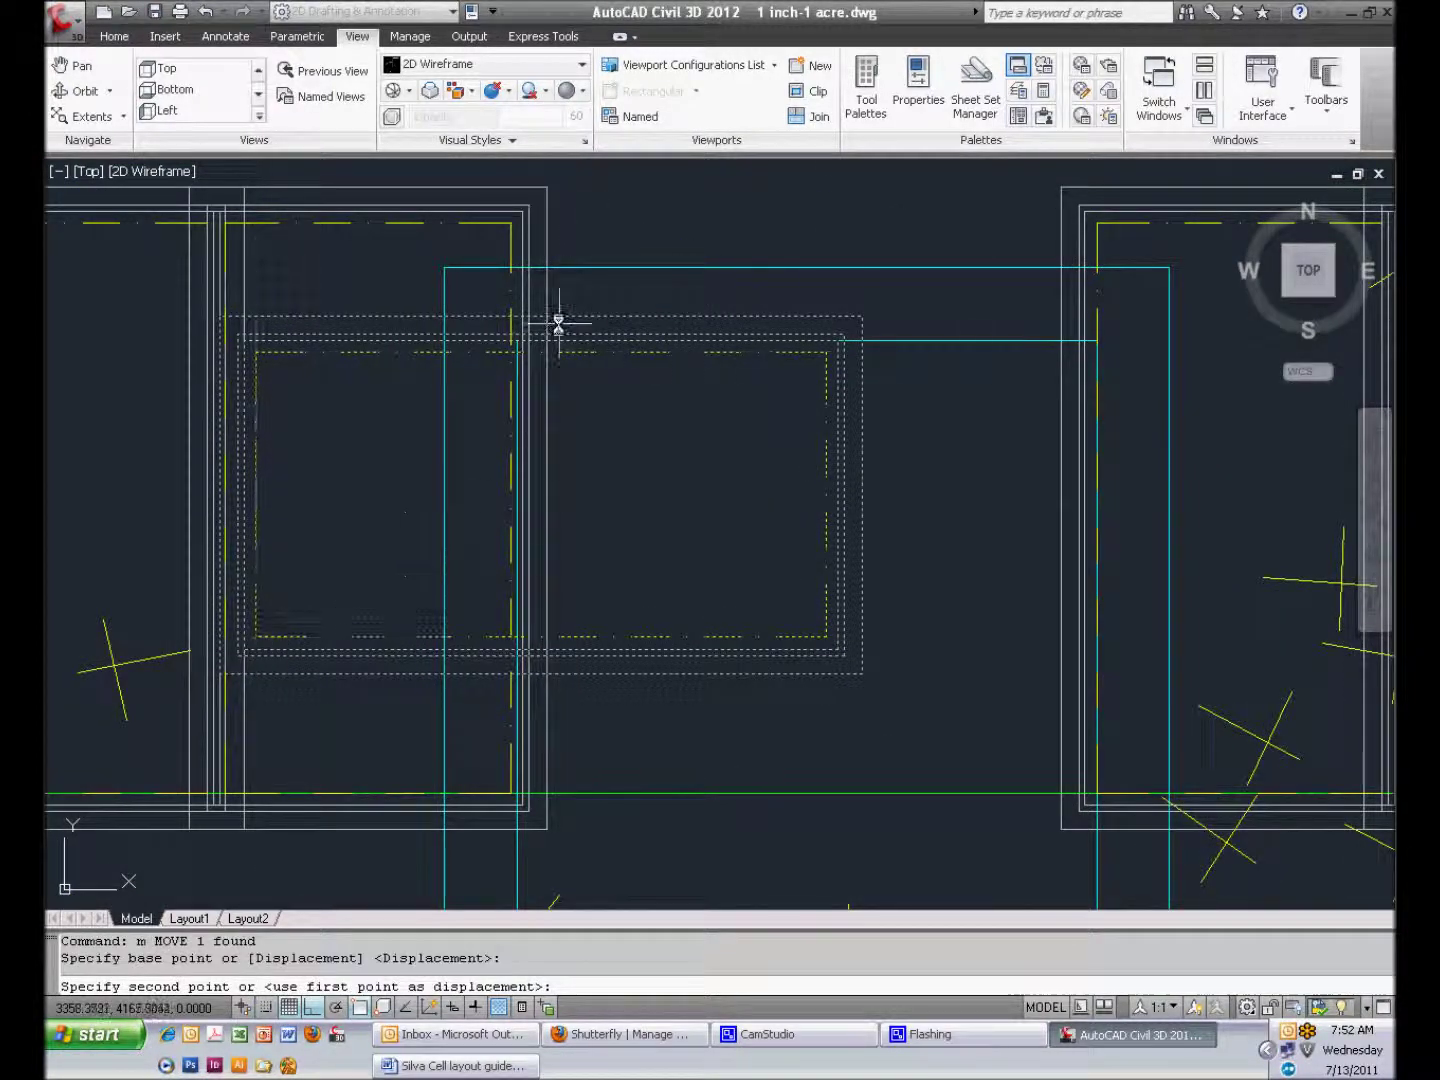
{"action": "left_click", "coordinate": [550, 315]}
{"action": "scroll", "coordinate": [577, 396], "scroll_direction": "down", "scroll_amount": 2}
{"action": "middle_click_drag", "start_coordinate": [761, 392], "coordinate": [631, 508]}
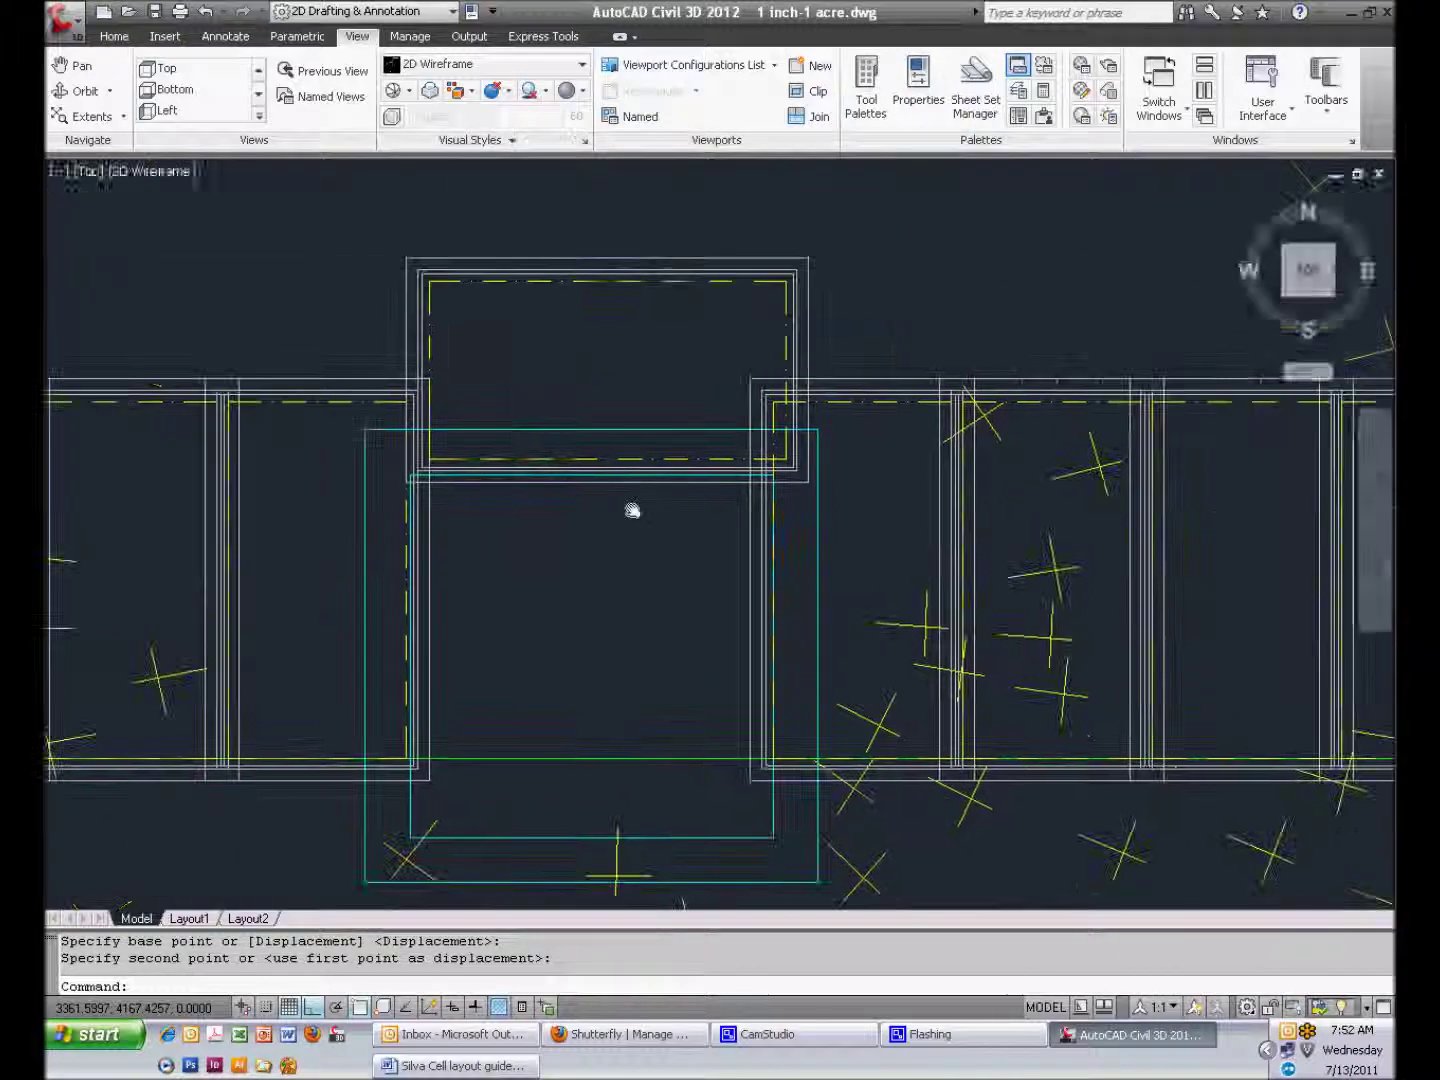
Snap the rotated cell's lower-left corner flush with the row's top edge
{"action": "left_click", "coordinate": [459, 284]}
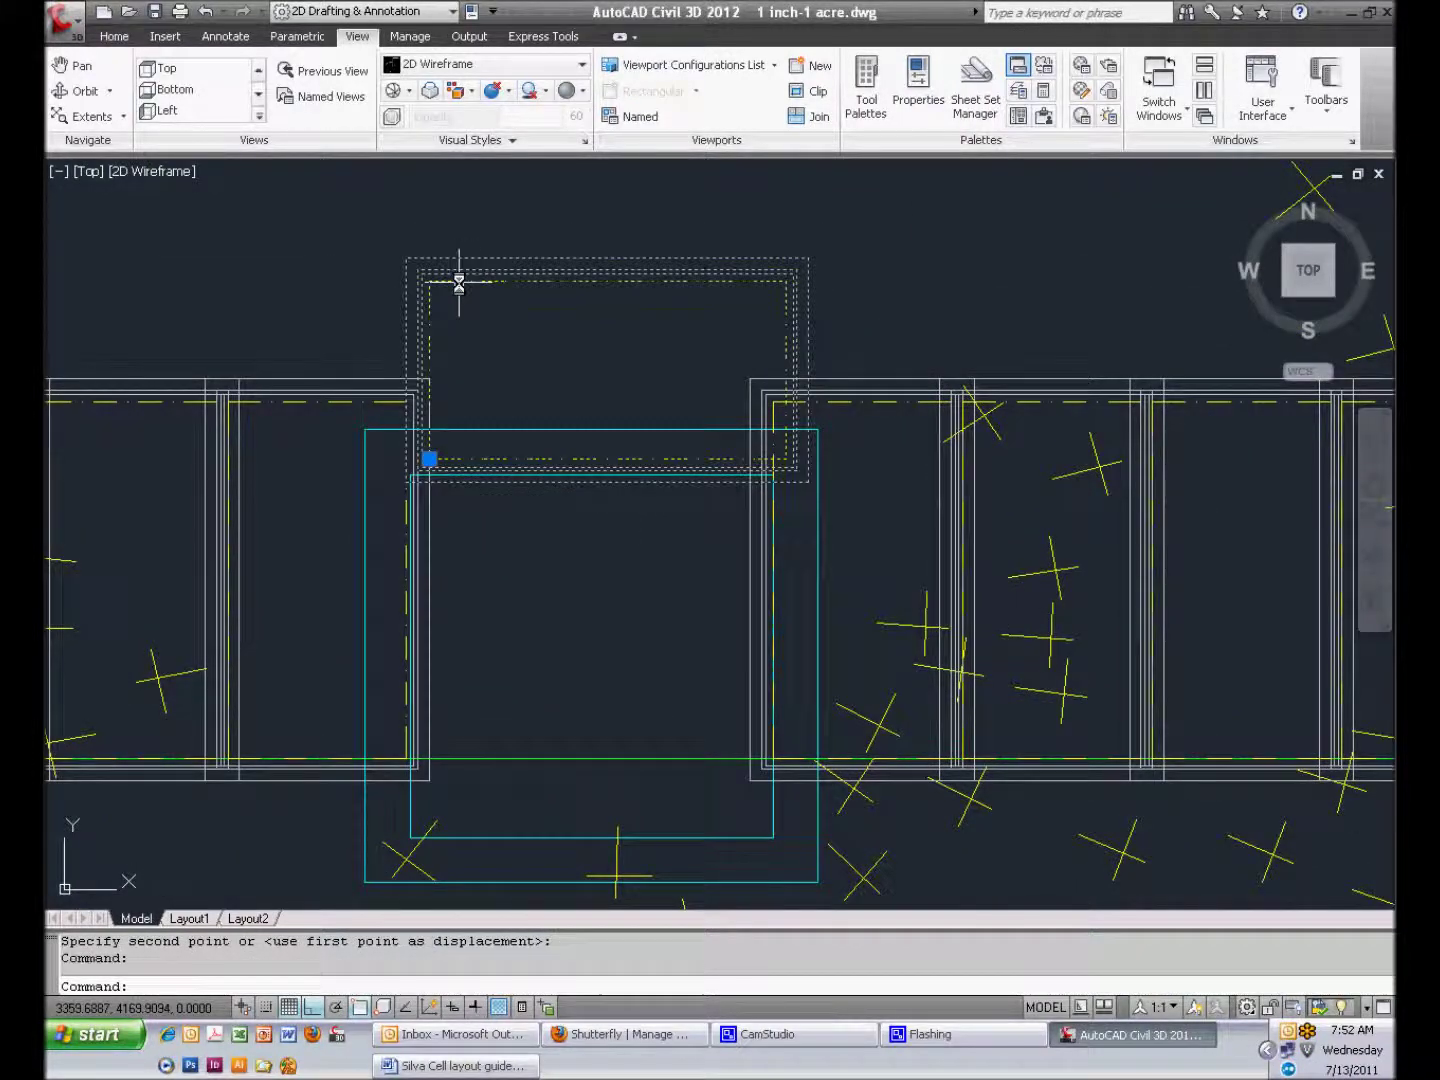
{"action": "type", "text": "m"}
{"action": "key", "text": "Return"}
{"action": "scroll", "coordinate": [420, 450], "scroll_direction": "up", "scroll_amount": 5}
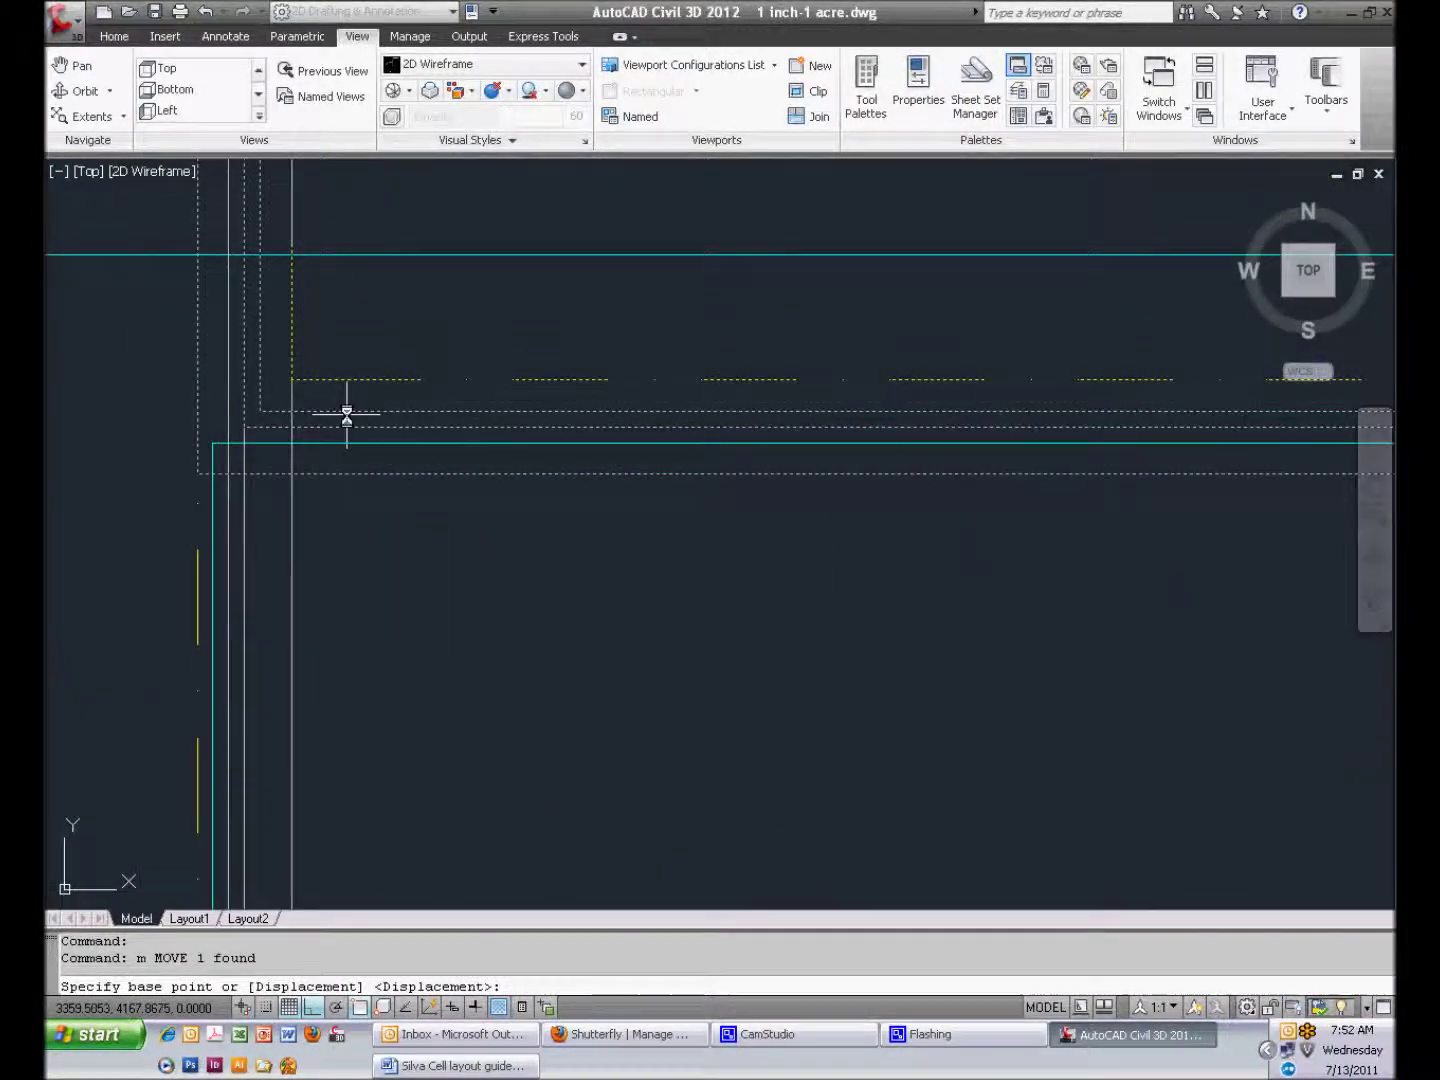
{"action": "left_click", "coordinate": [292, 382]}
{"action": "left_click", "coordinate": [231, 379]}
{"action": "scroll", "coordinate": [347, 508], "scroll_direction": "down", "scroll_amount": 5}
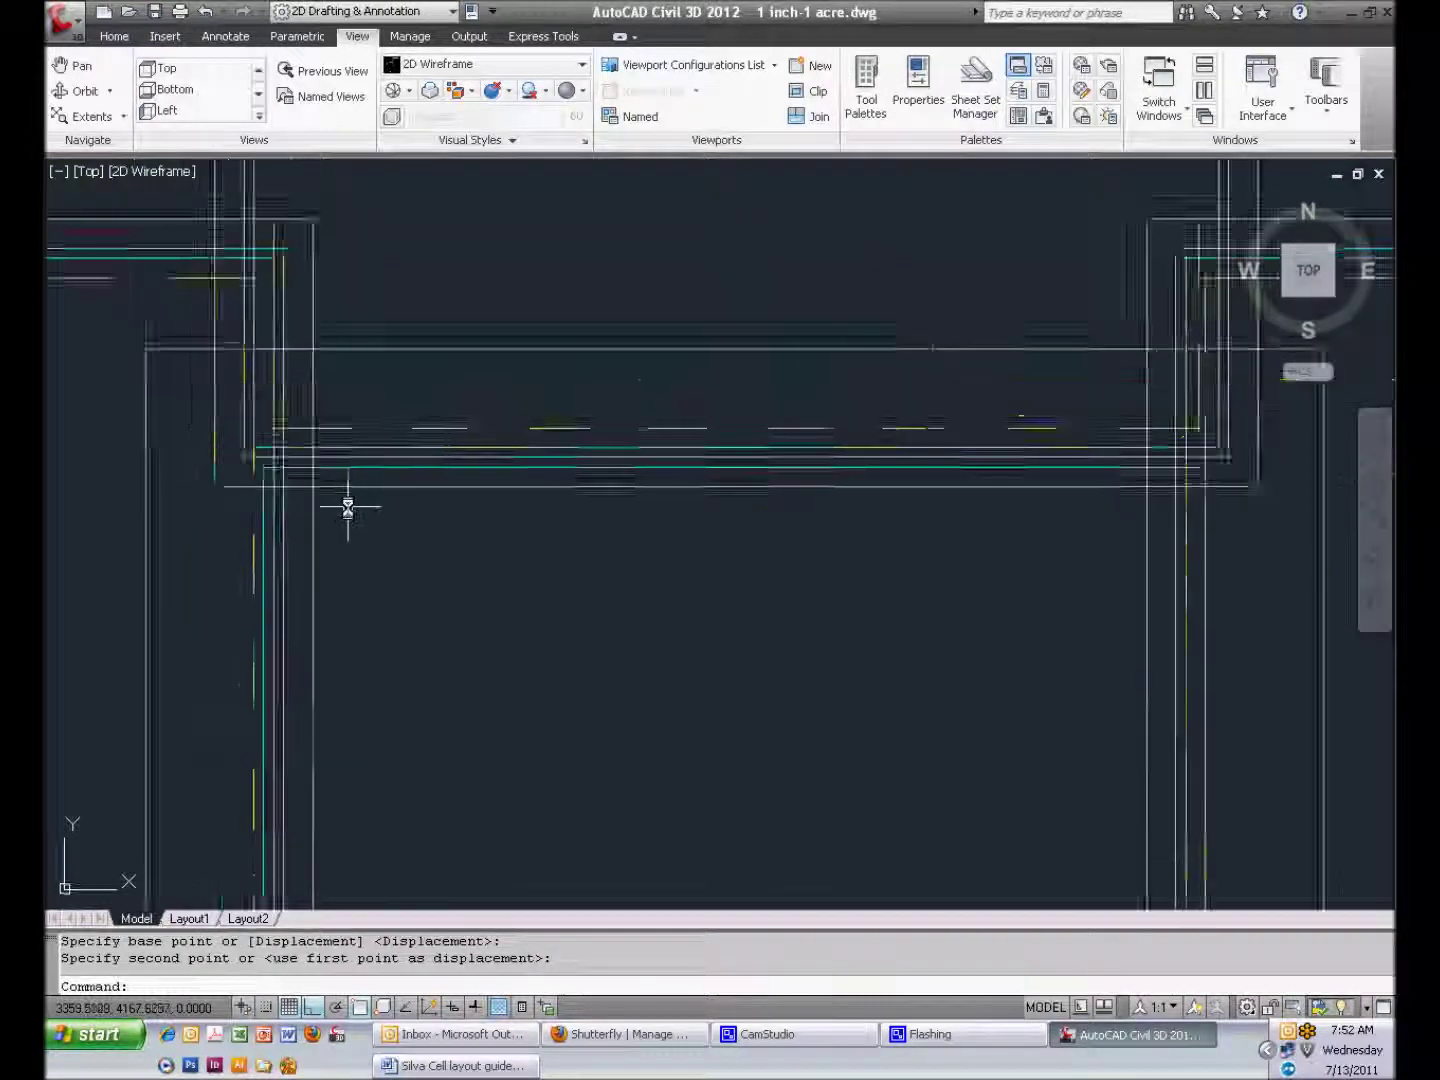
{"action": "scroll", "coordinate": [348, 508], "scroll_direction": "down", "scroll_amount": 5}
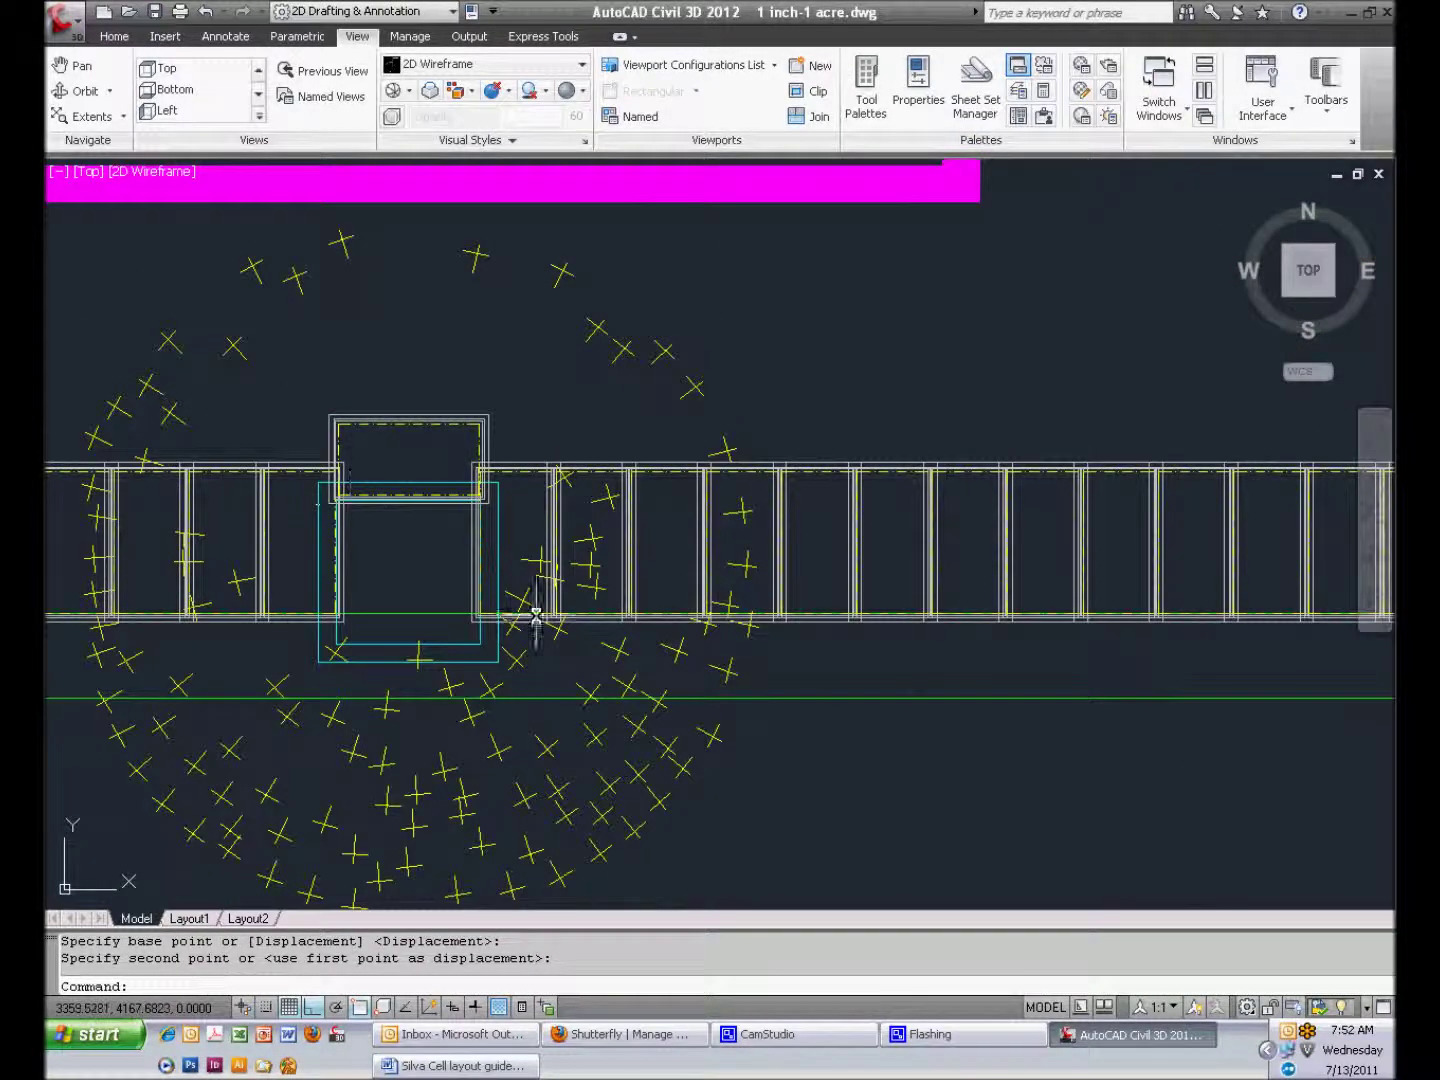
{"action": "middle_click_drag", "start_coordinate": [530, 610], "coordinate": [746, 595]}
{"action": "scroll", "coordinate": [746, 596], "scroll_direction": "down", "scroll_amount": 2}
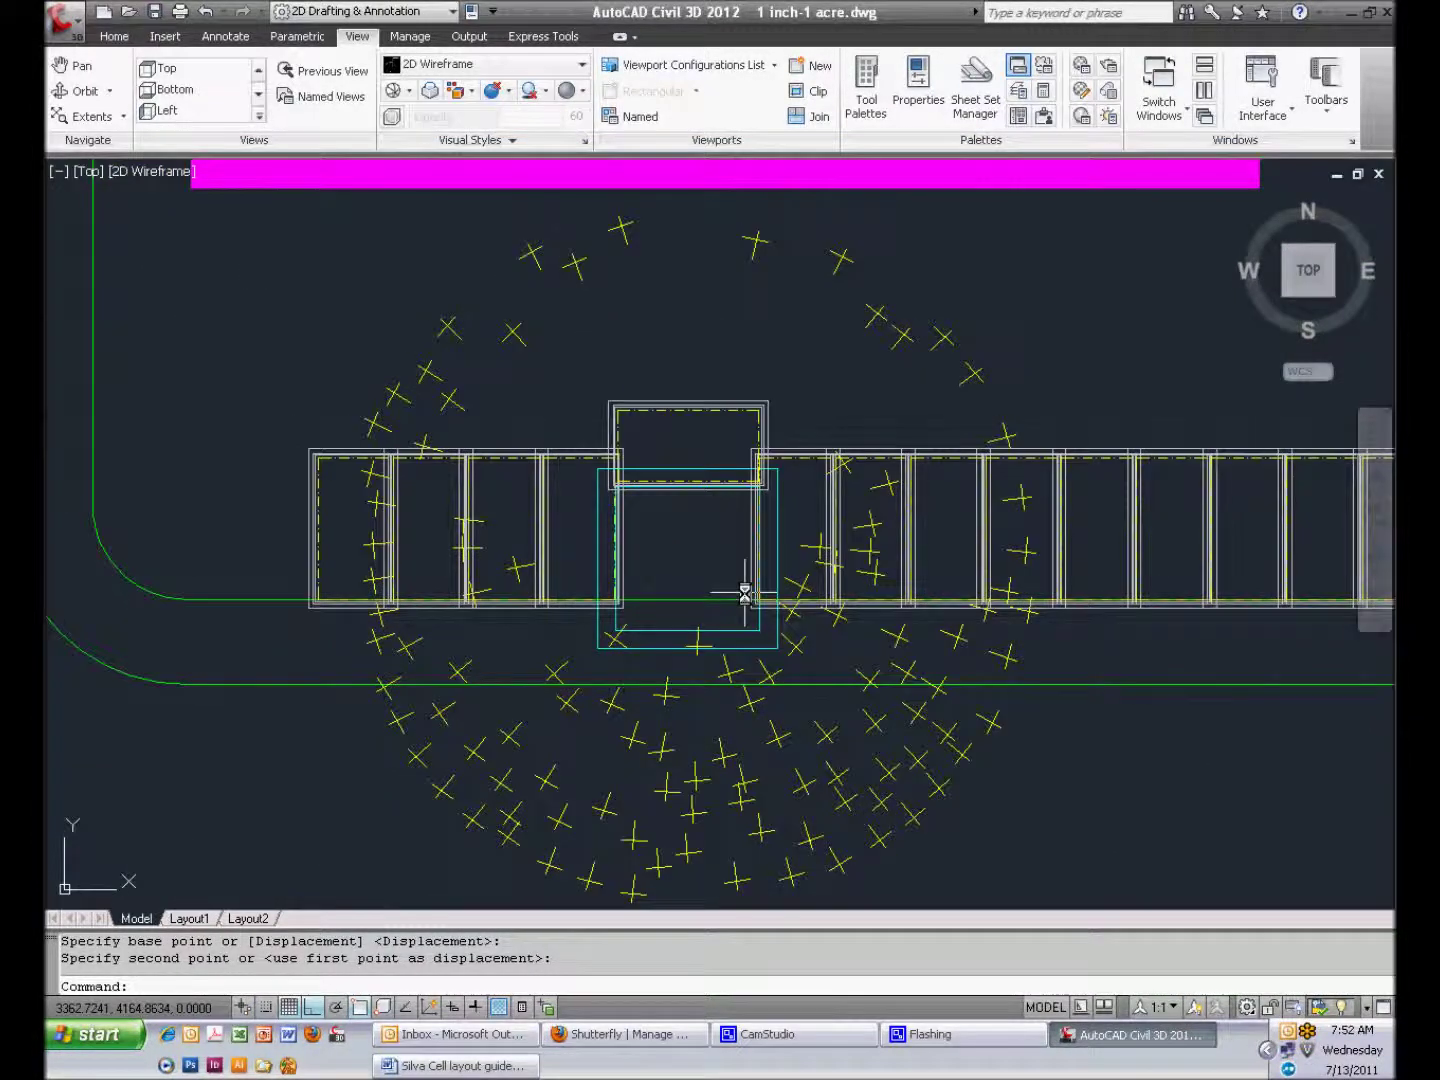
Window-select the left cells together with the crosswise top cell
{"action": "scroll", "coordinate": [620, 480], "scroll_direction": "up", "scroll_amount": 5}
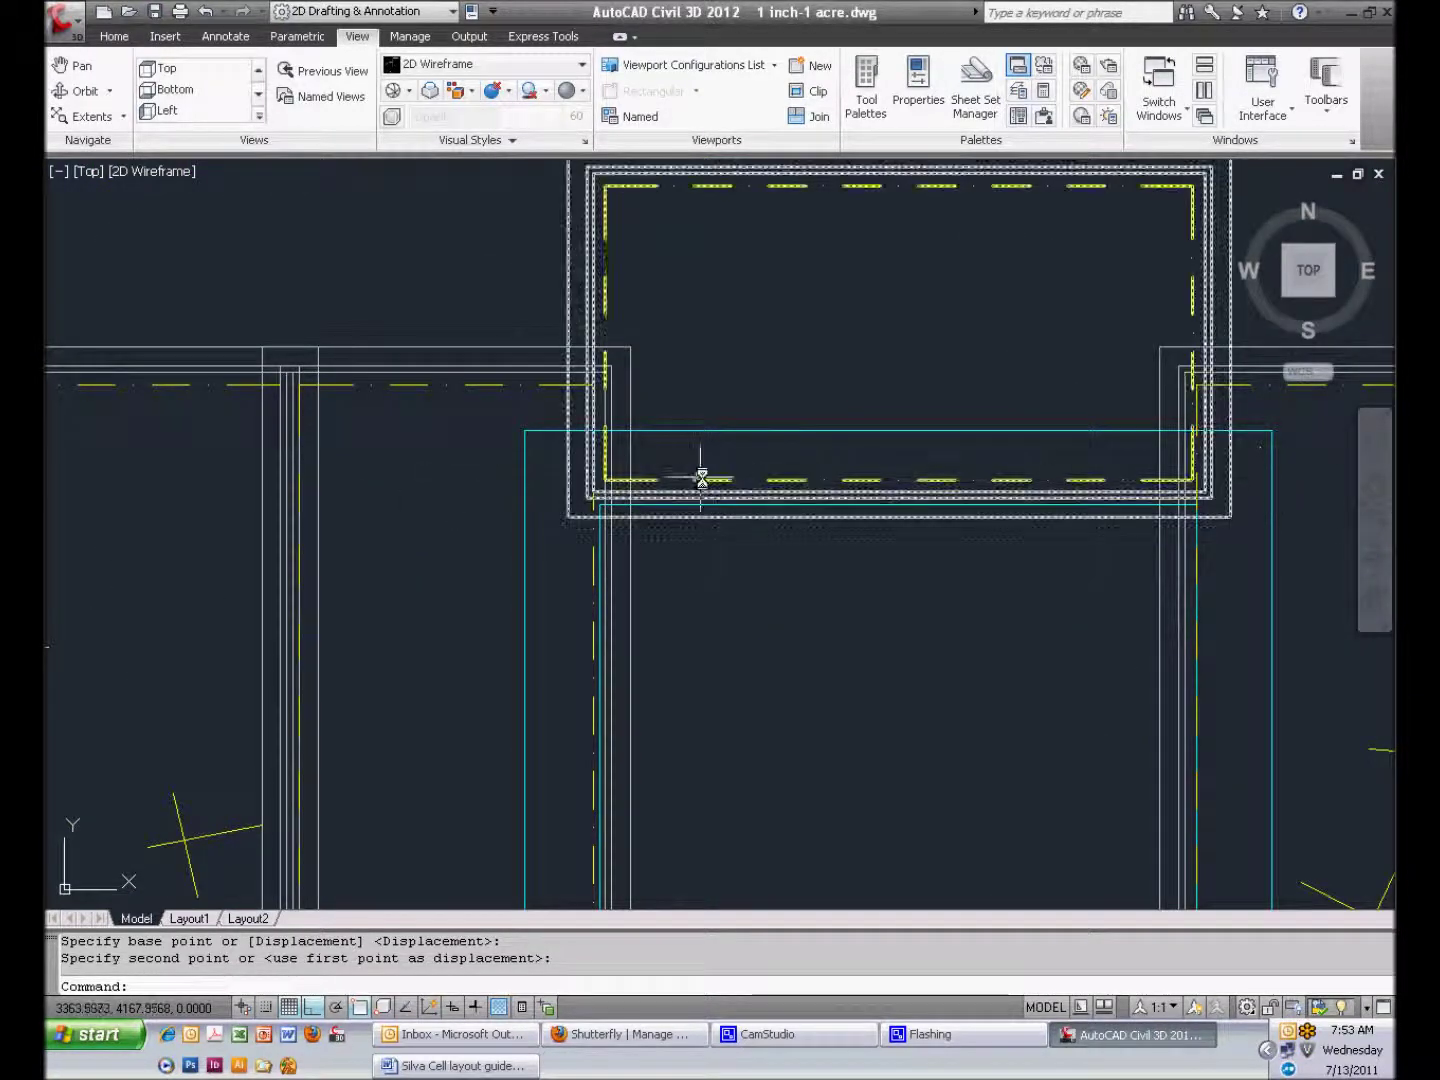
{"action": "scroll", "coordinate": [705, 477], "scroll_direction": "down", "scroll_amount": 4}
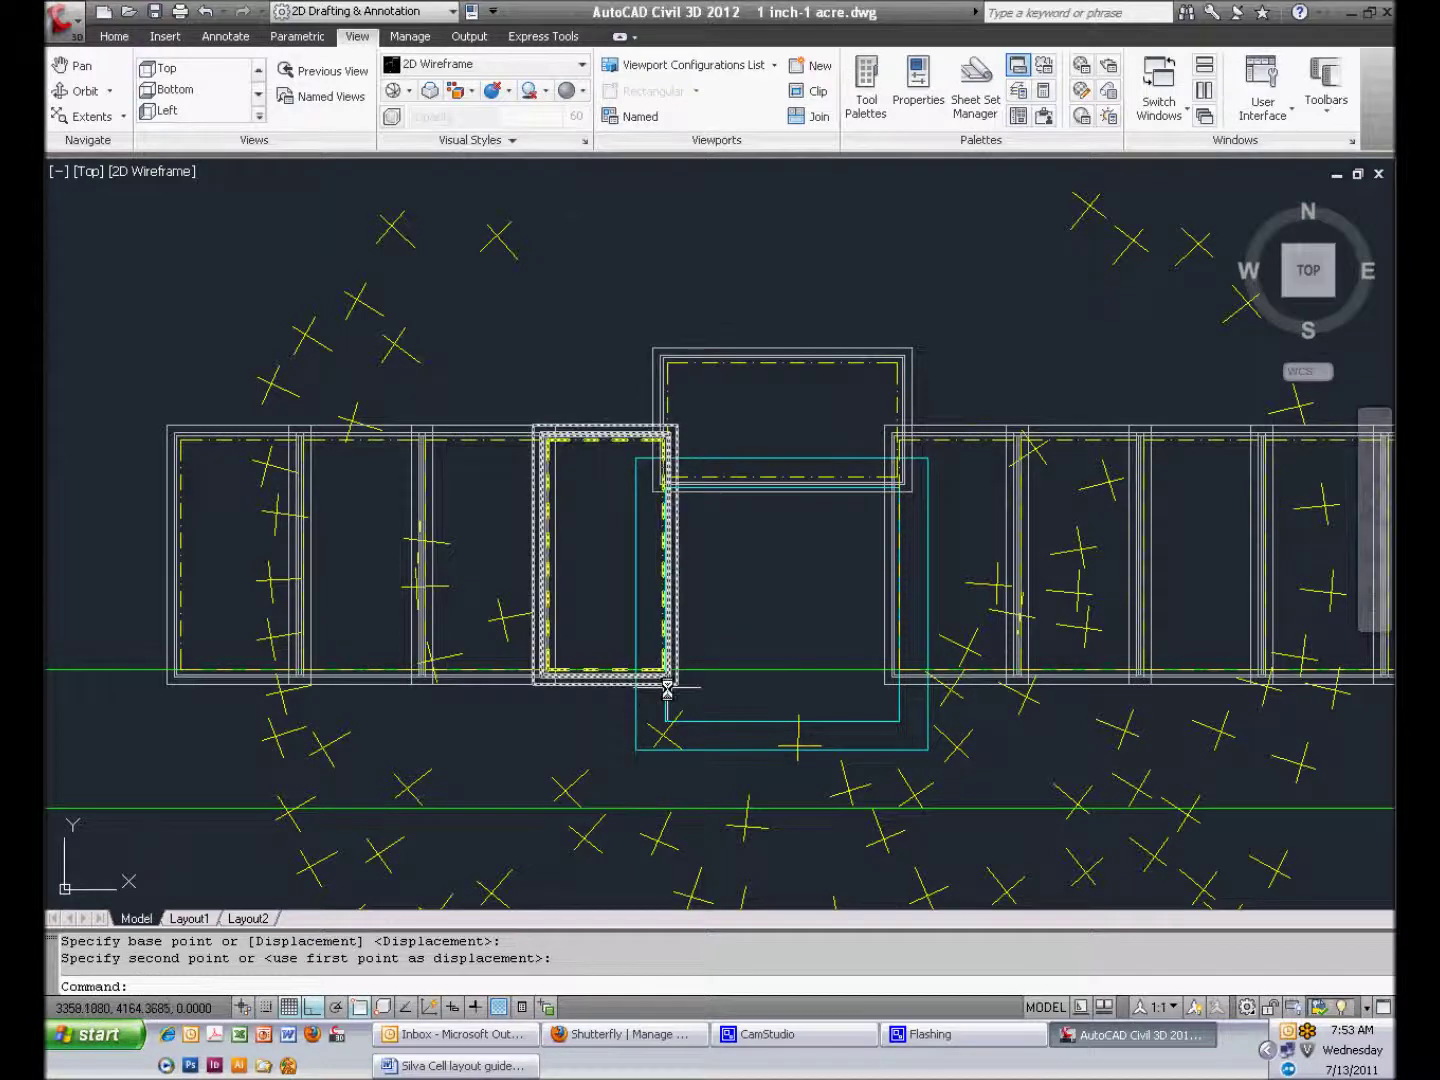
{"action": "scroll", "coordinate": [862, 498], "scroll_direction": "up", "scroll_amount": 5}
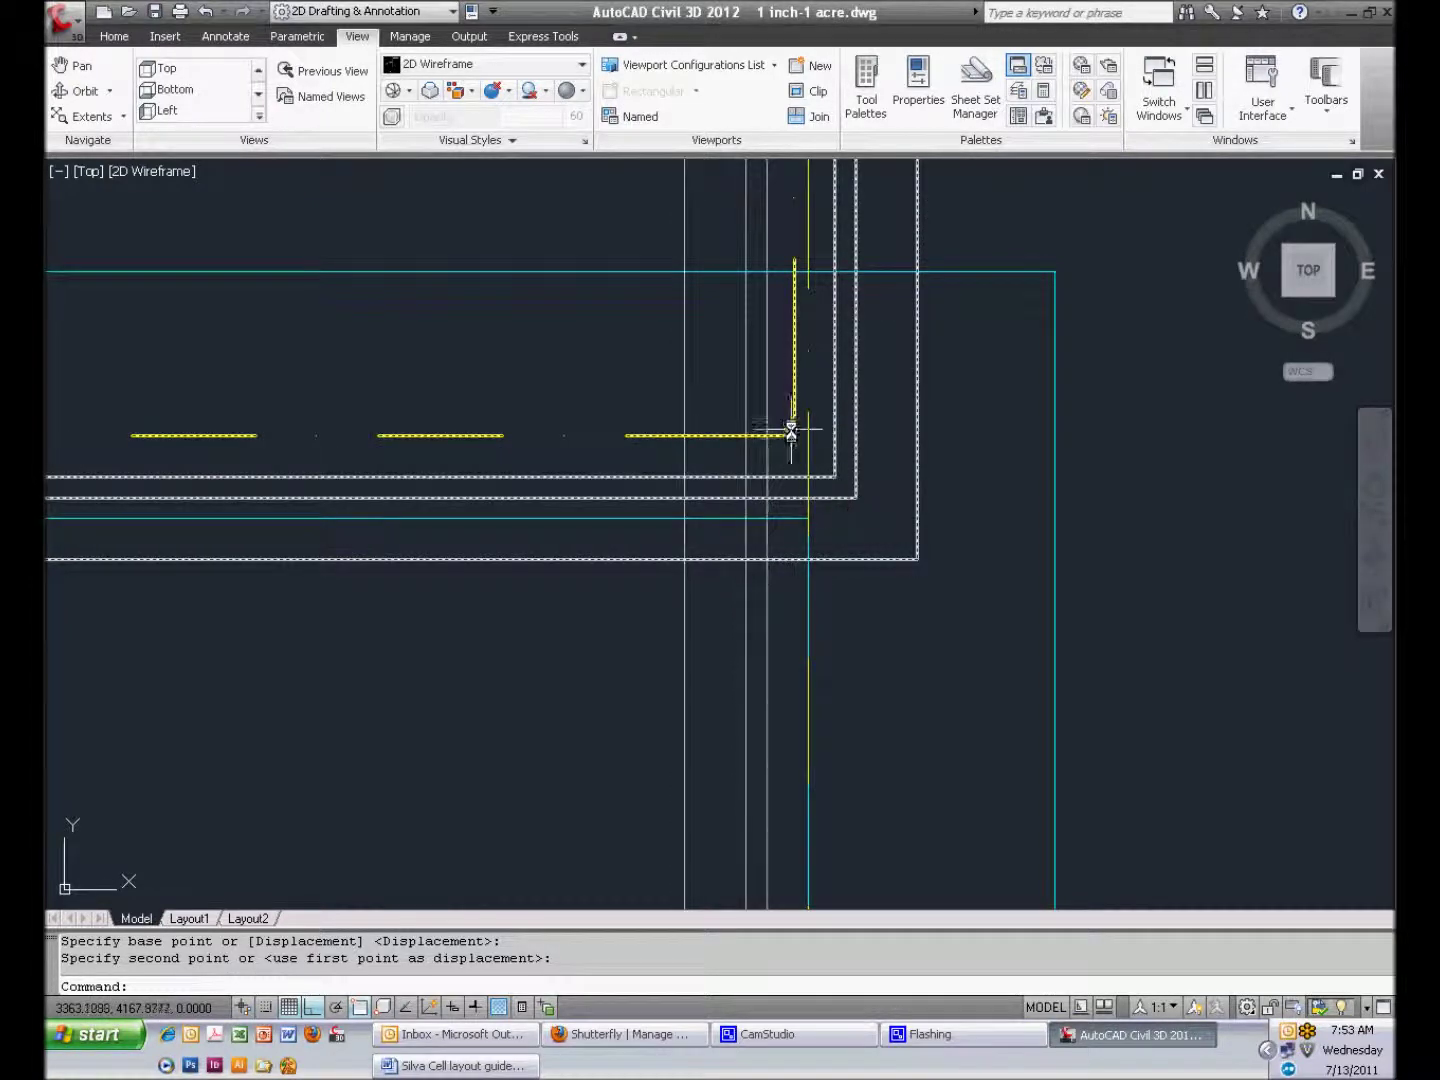
{"action": "scroll", "coordinate": [802, 544], "scroll_direction": "down", "scroll_amount": 5}
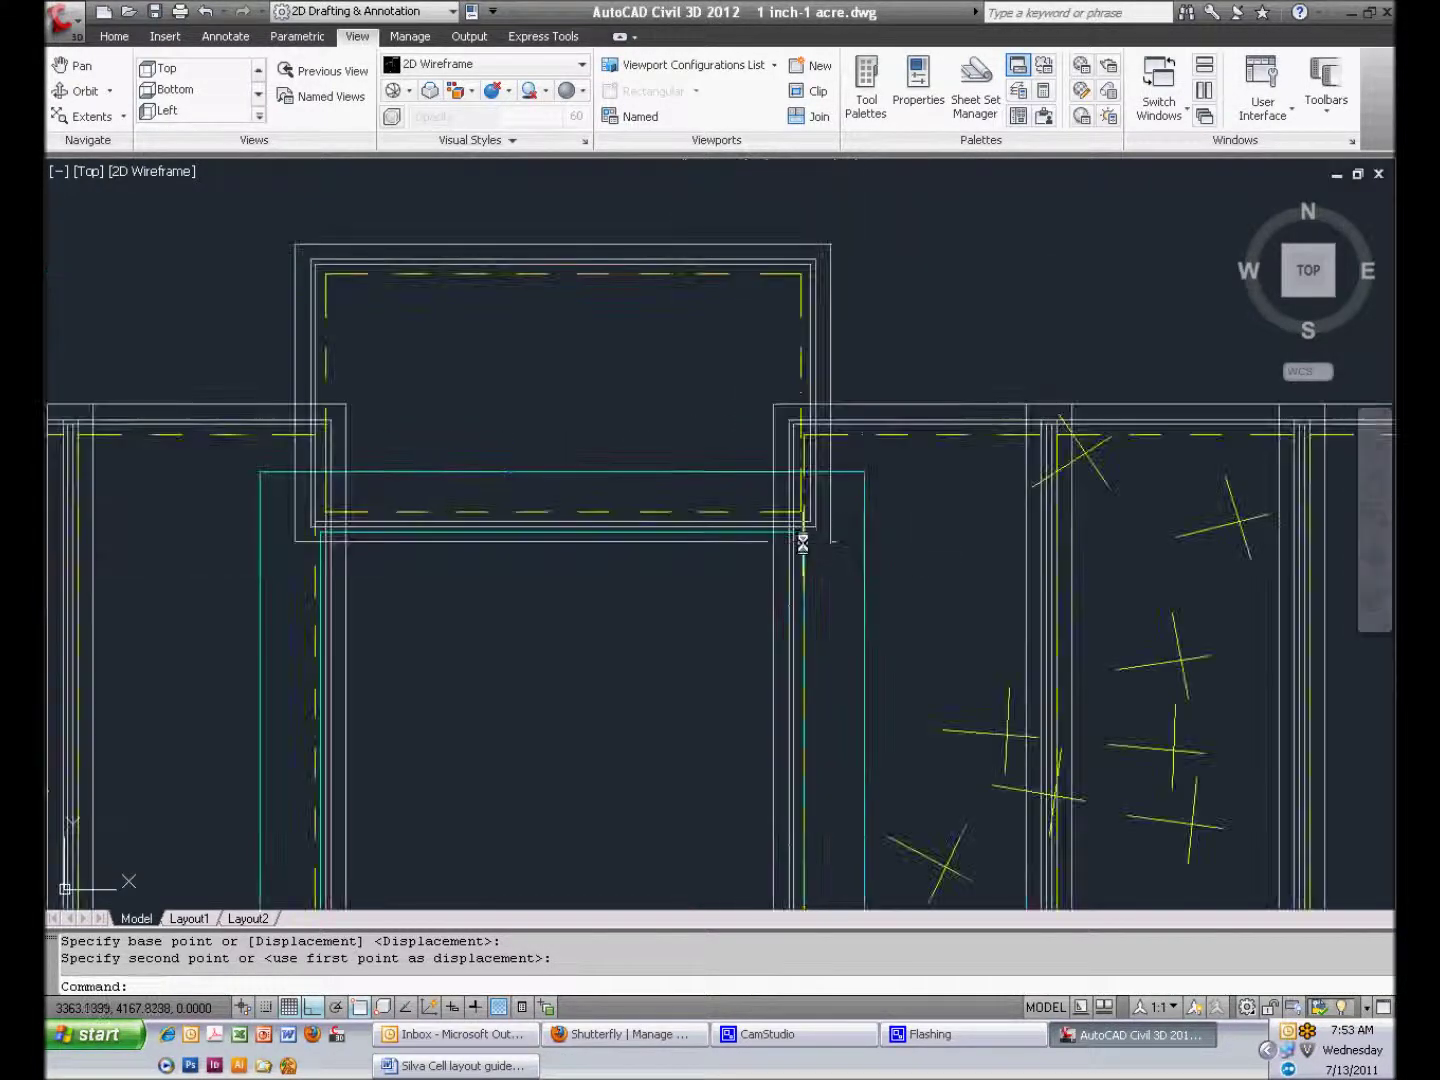
{"action": "scroll", "coordinate": [803, 543], "scroll_direction": "down", "scroll_amount": 3}
{"action": "scroll", "coordinate": [771, 575], "scroll_direction": "down", "scroll_amount": 4}
{"action": "scroll", "coordinate": [700, 555], "scroll_direction": "up", "scroll_amount": 4}
{"action": "scroll", "coordinate": [643, 536], "scroll_direction": "down", "scroll_amount": 2}
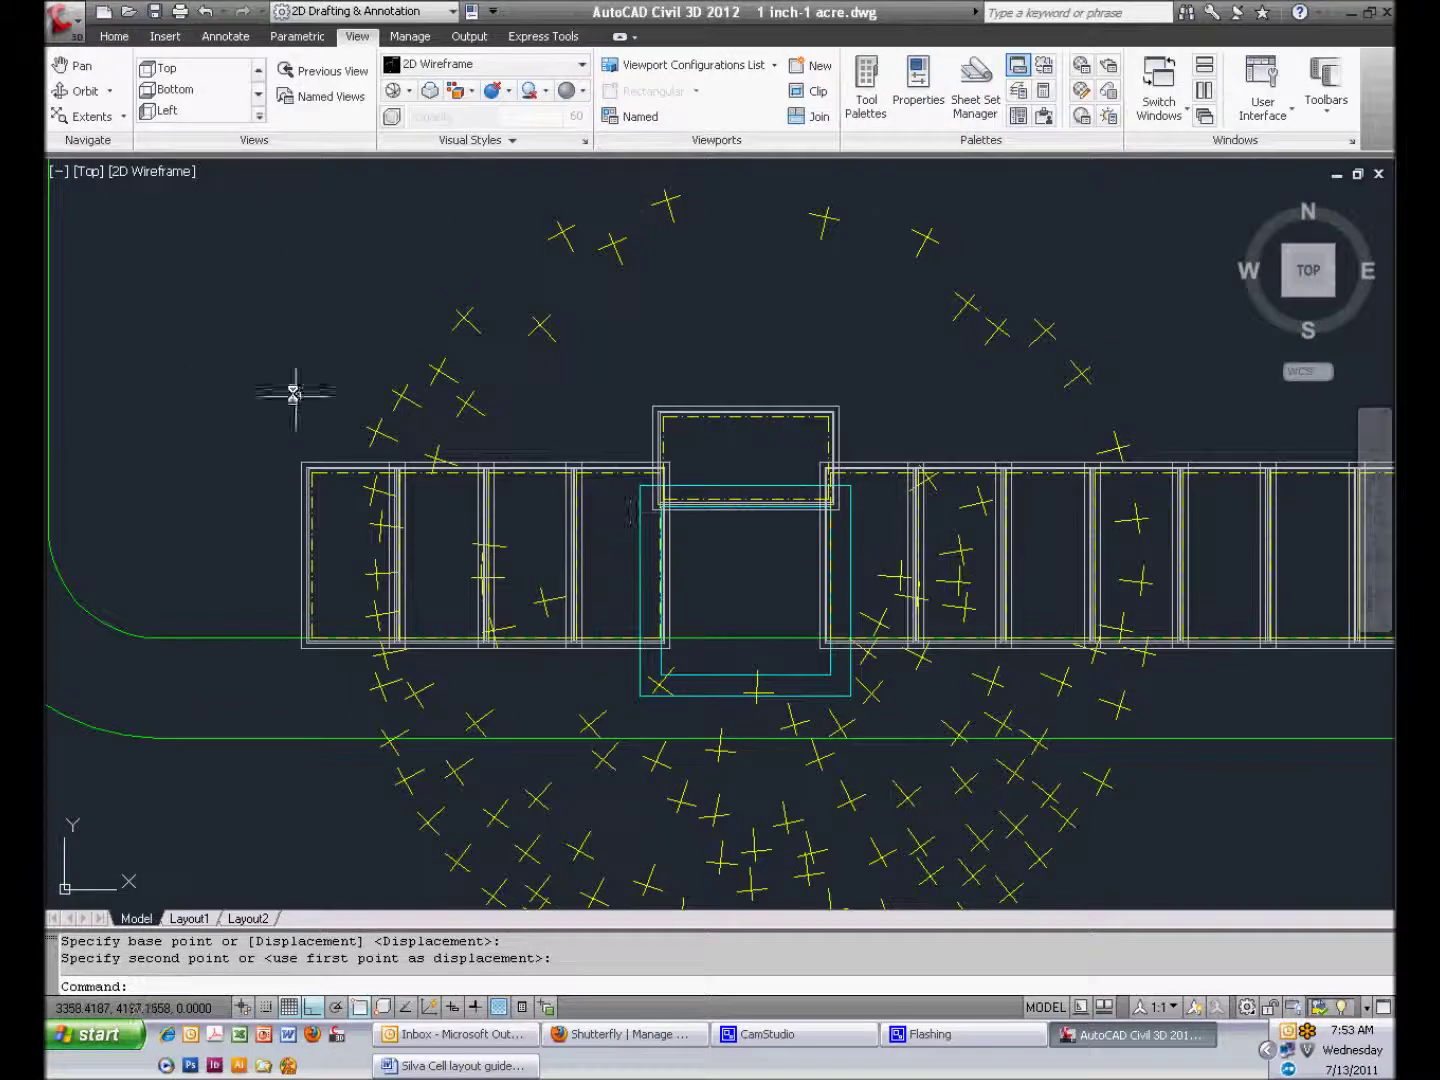
{"action": "left_click", "coordinate": [249, 347]}
{"action": "left_click", "coordinate": [864, 689]}
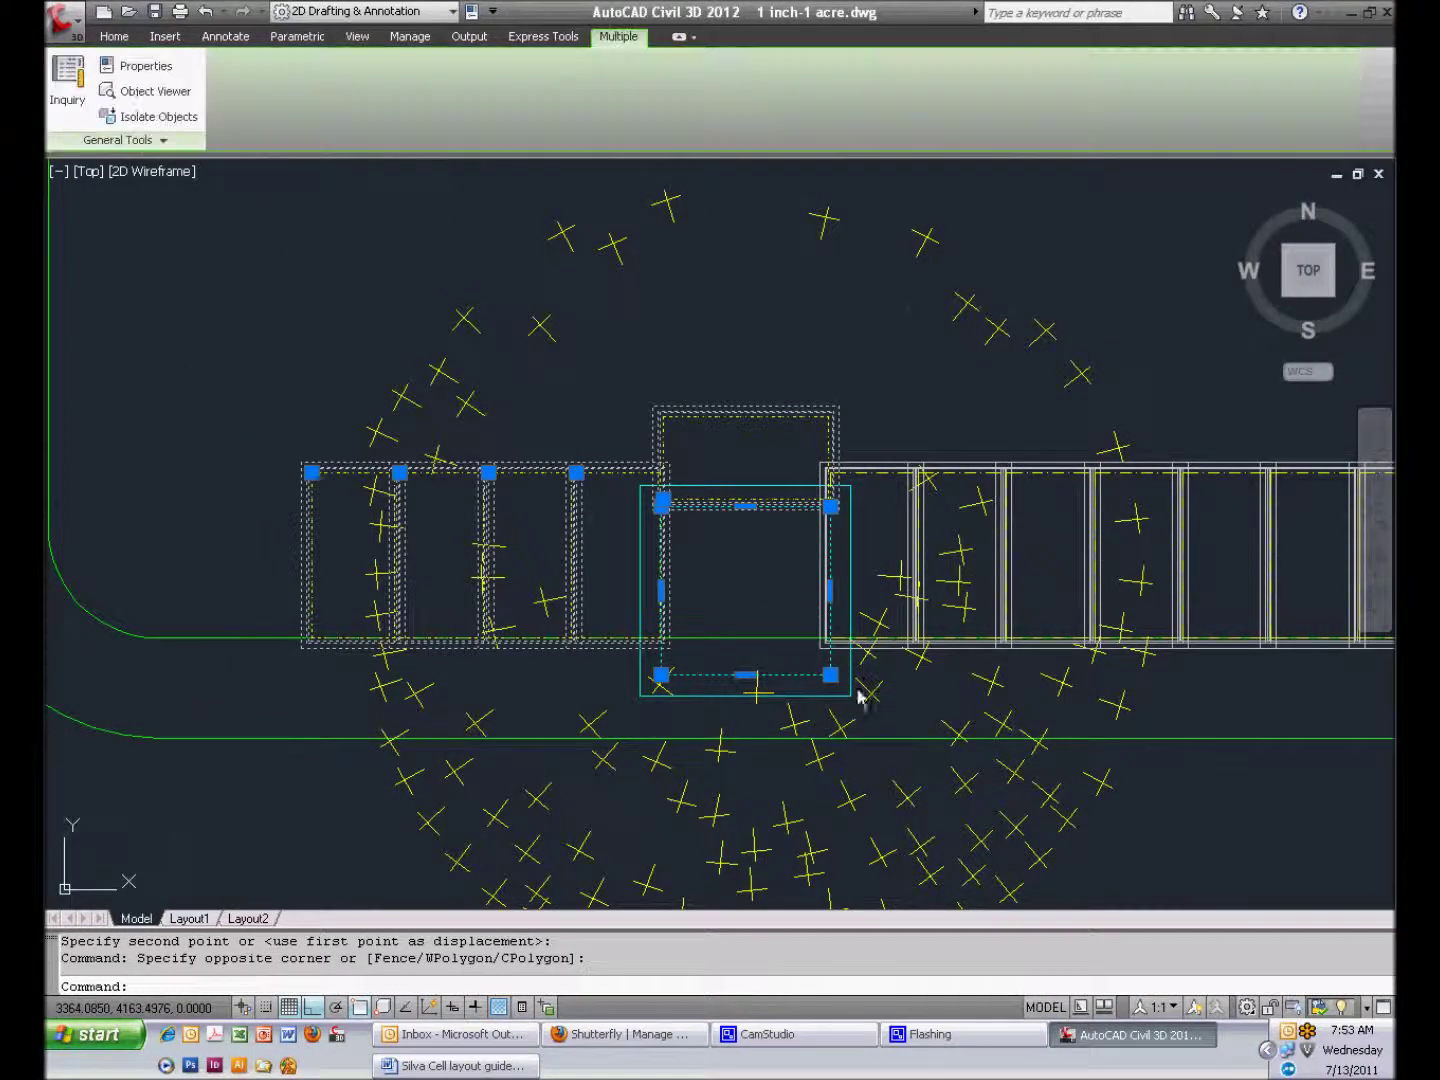
{"action": "key", "text": "Escape"}
{"action": "left_click", "coordinate": [258, 338]}
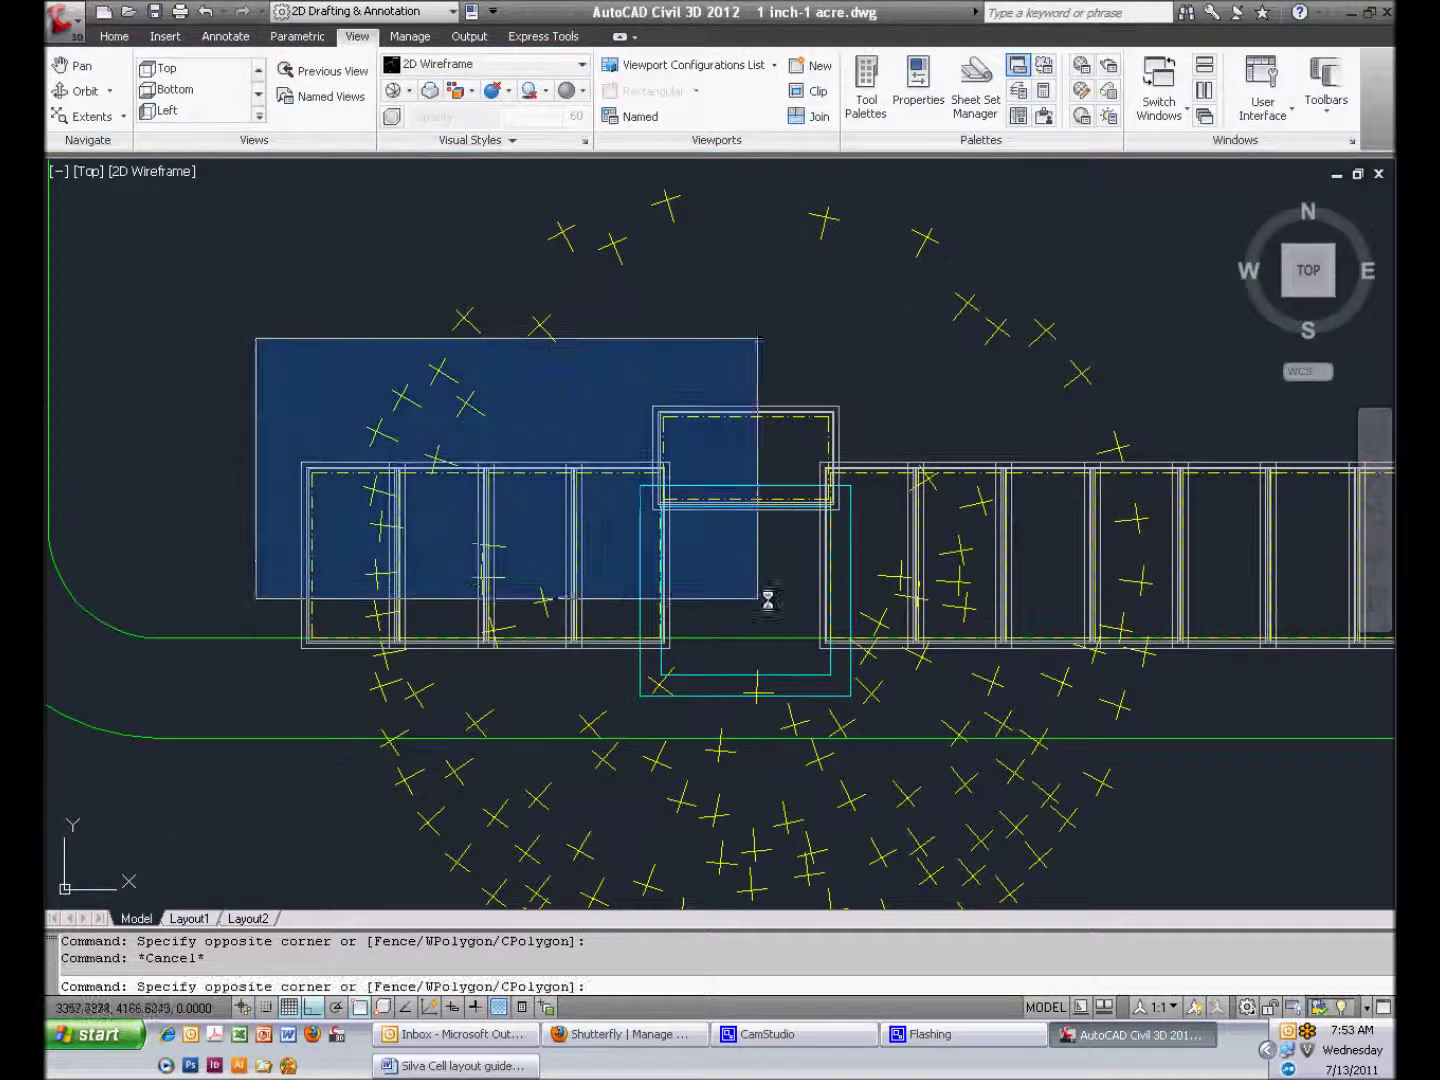
{"action": "left_click", "coordinate": [859, 661]}
Move the five selected cells right to close the gap around the crosswise cell
{"action": "type", "text": "m"}
{"action": "key", "text": "Return"}
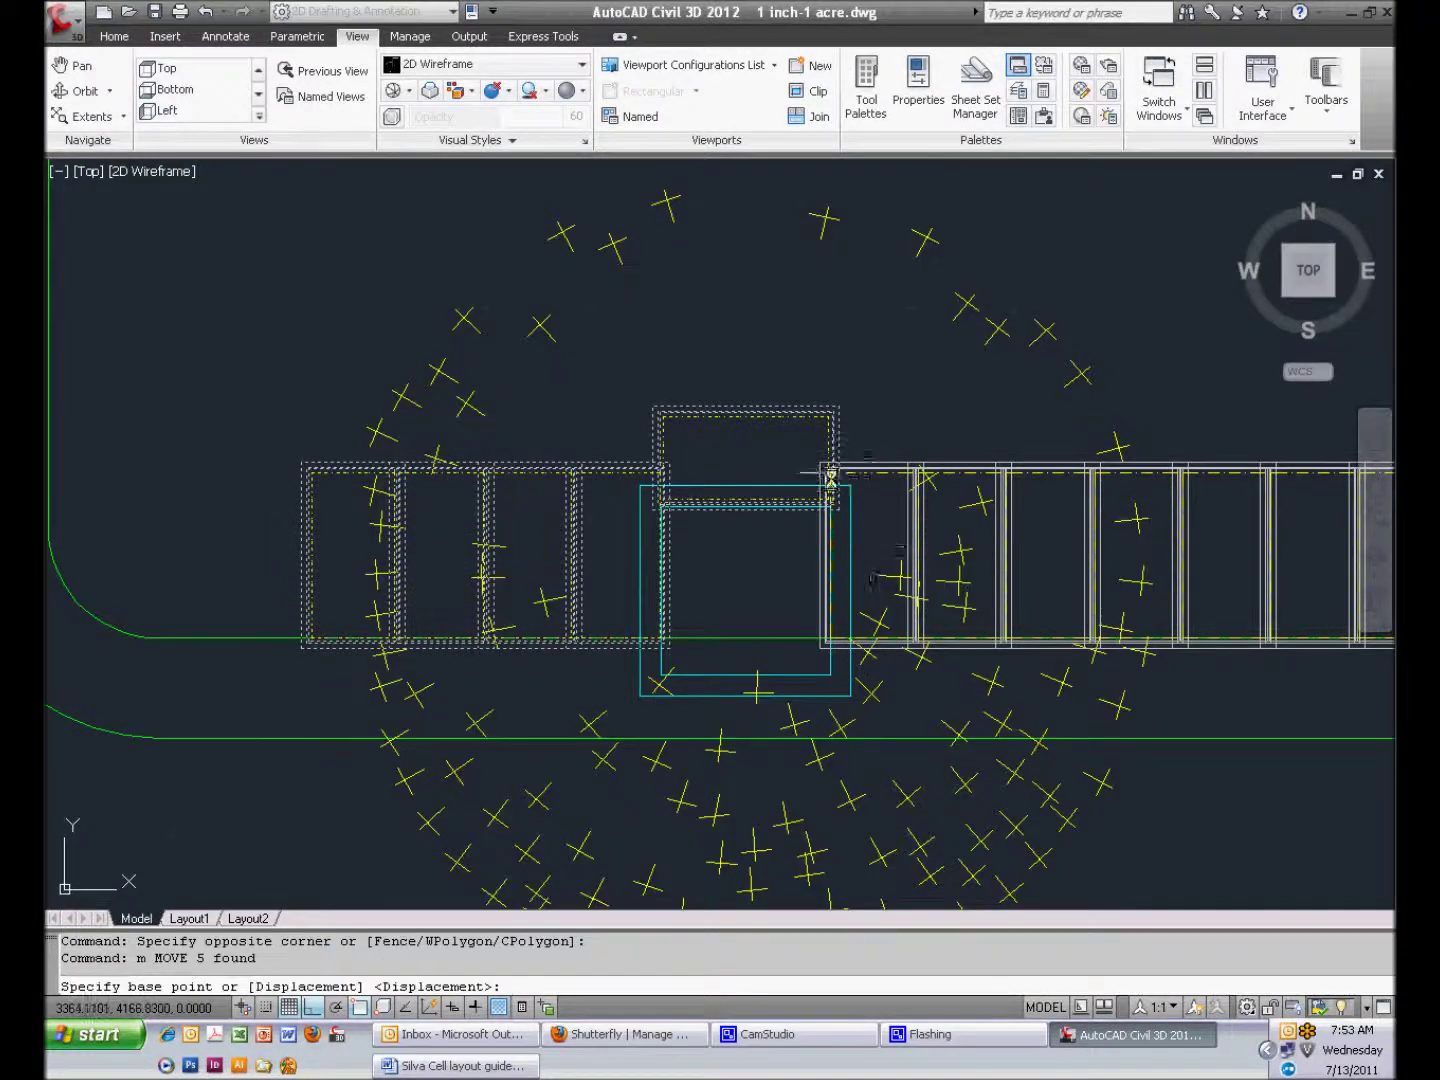
{"action": "scroll", "coordinate": [849, 510], "scroll_direction": "up", "scroll_amount": 5}
{"action": "scroll", "coordinate": [762, 402], "scroll_direction": "up", "scroll_amount": 3}
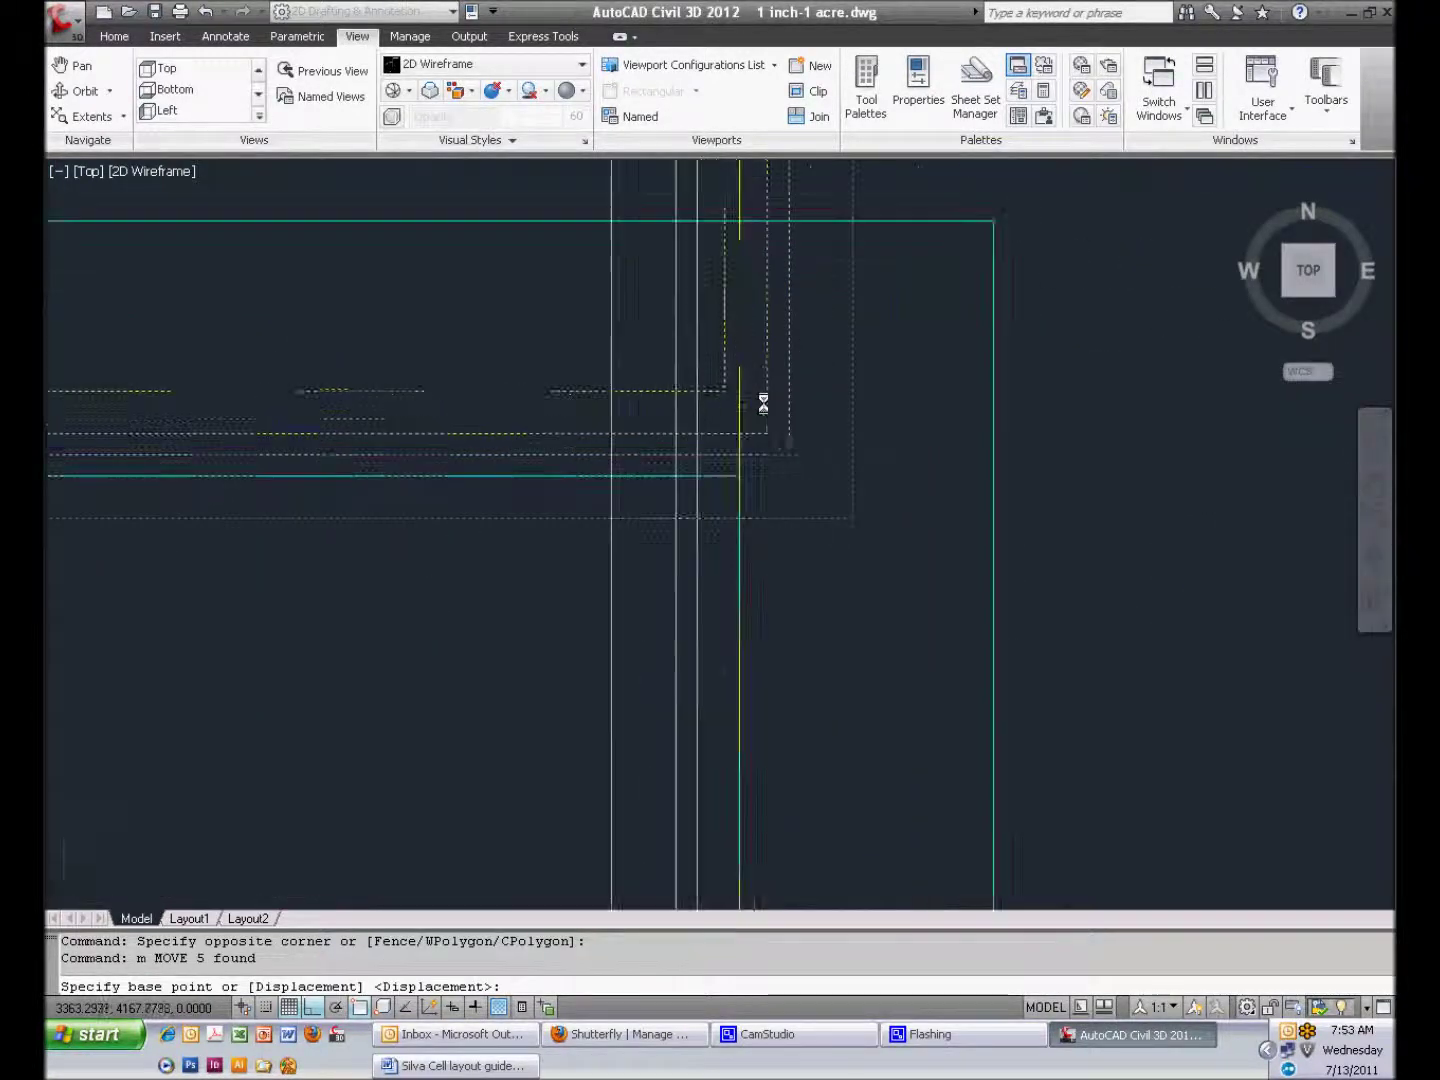
{"action": "left_click", "coordinate": [712, 387]}
{"action": "left_click", "coordinate": [673, 386]}
{"action": "scroll", "coordinate": [751, 509], "scroll_direction": "down", "scroll_amount": 4}
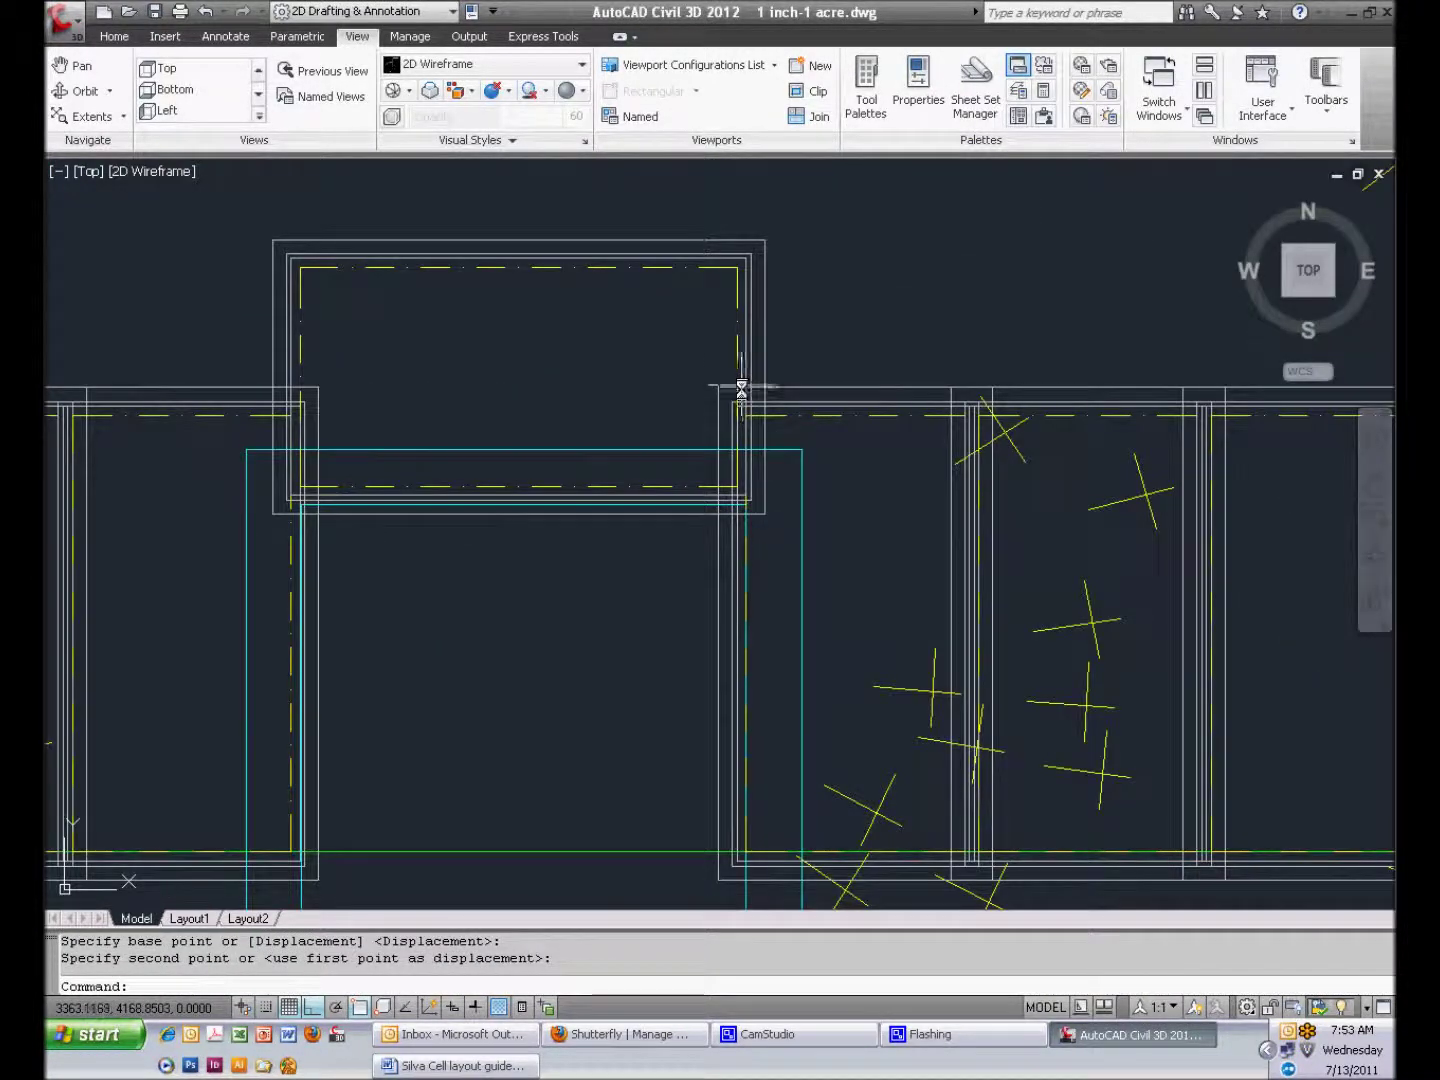
{"action": "scroll", "coordinate": [296, 488], "scroll_direction": "down", "scroll_amount": 4}
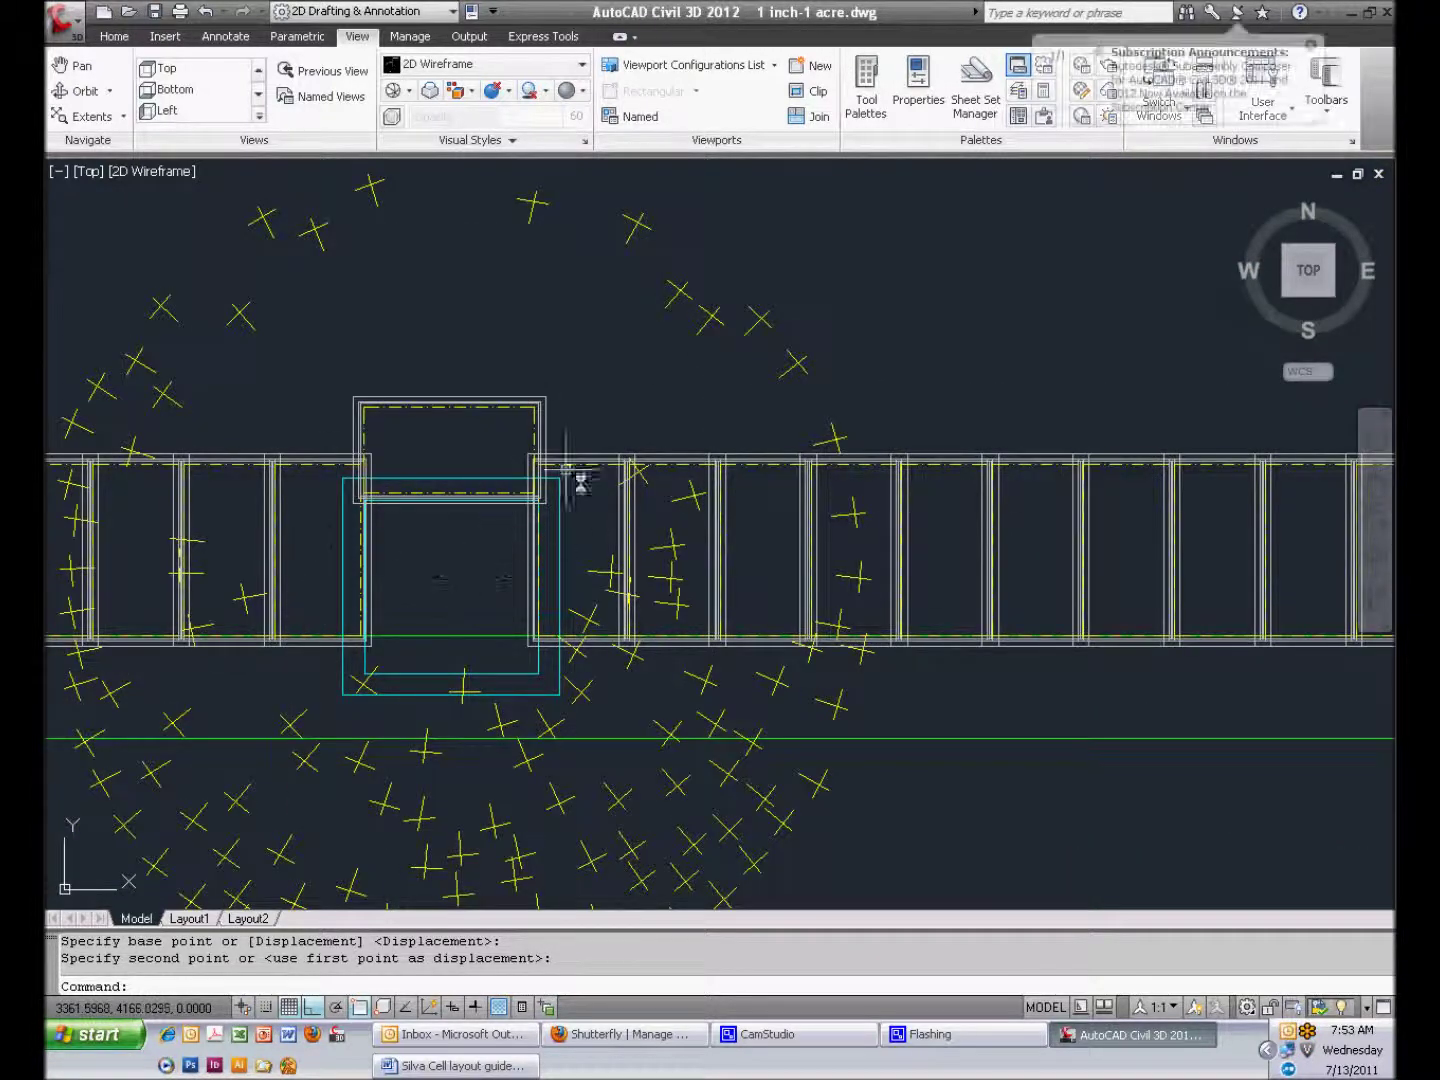
{"action": "scroll", "coordinate": [576, 620], "scroll_direction": "down", "scroll_amount": 4}
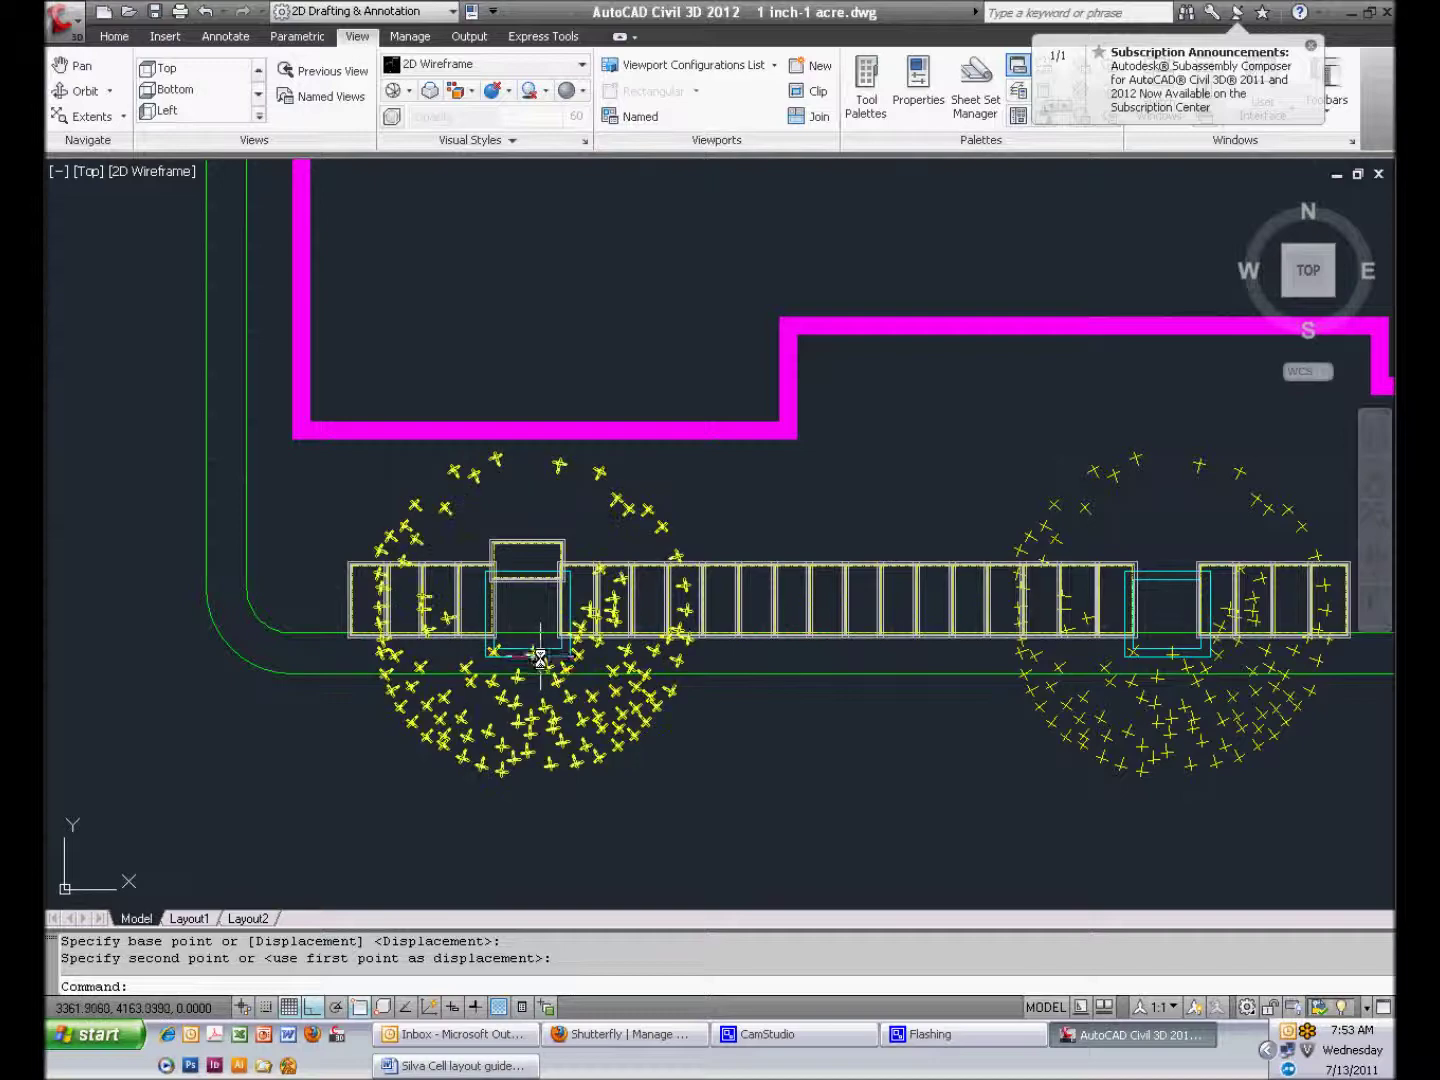
{"action": "scroll", "coordinate": [524, 544], "scroll_direction": "up", "scroll_amount": 3}
{"action": "left_click", "coordinate": [519, 545]}
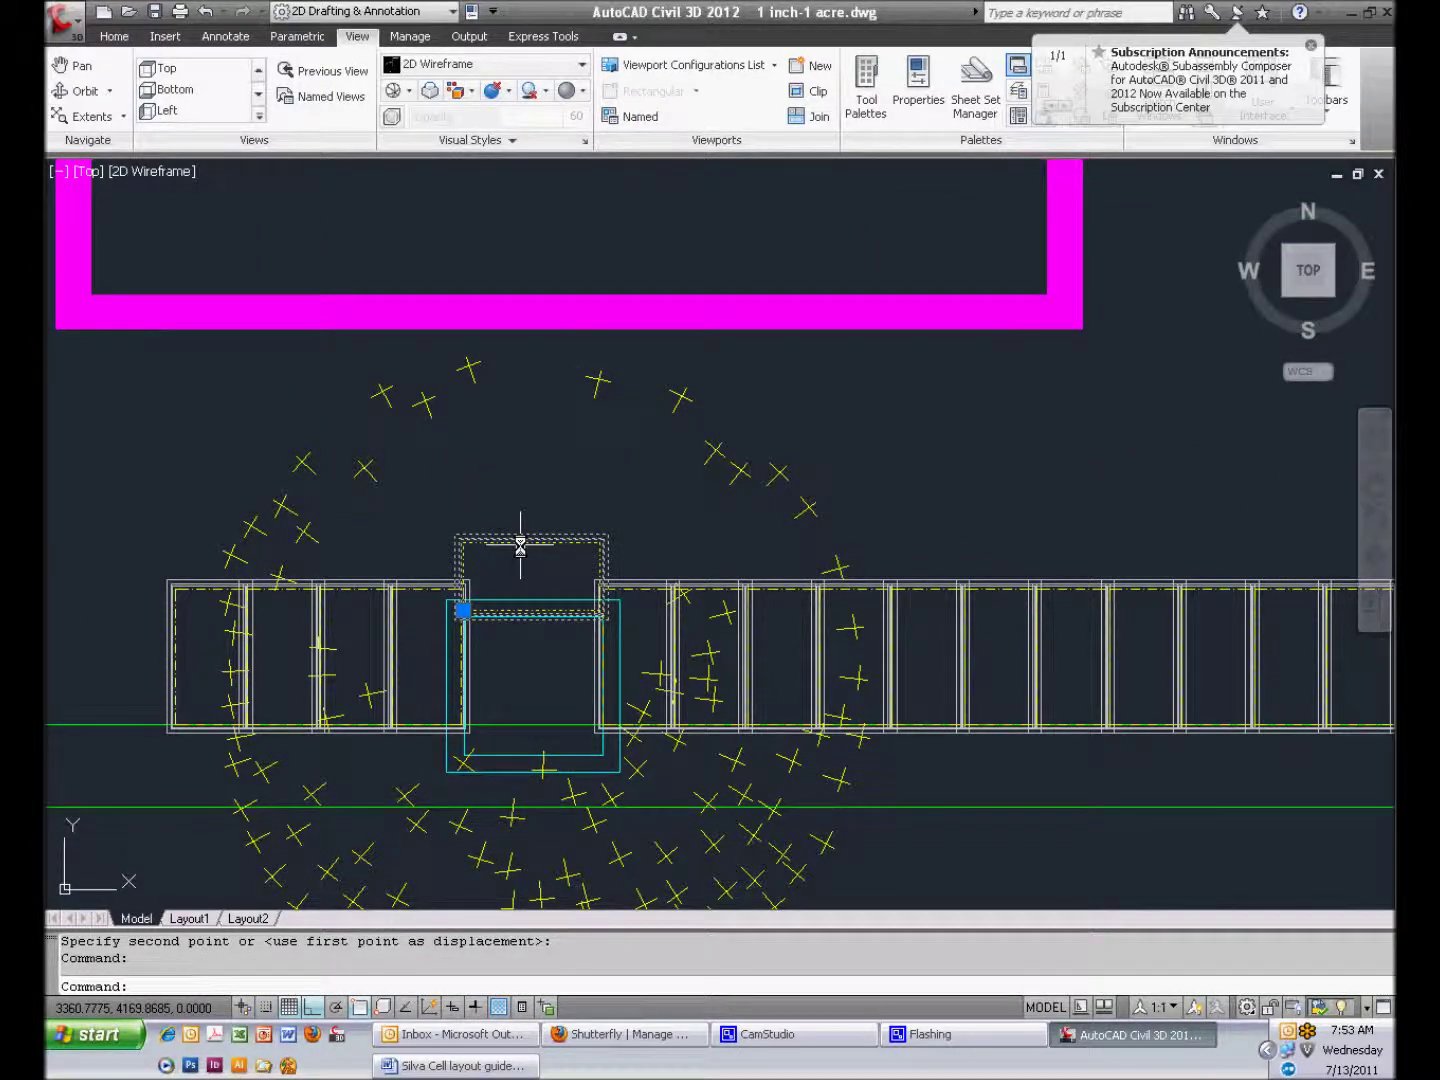
Copy the crosswise cell from its corner to sit beside the left tree opening
{"action": "type", "text": "co"}
{"action": "key", "text": "Return"}
{"action": "scroll", "coordinate": [463, 630], "scroll_direction": "up", "scroll_amount": 6}
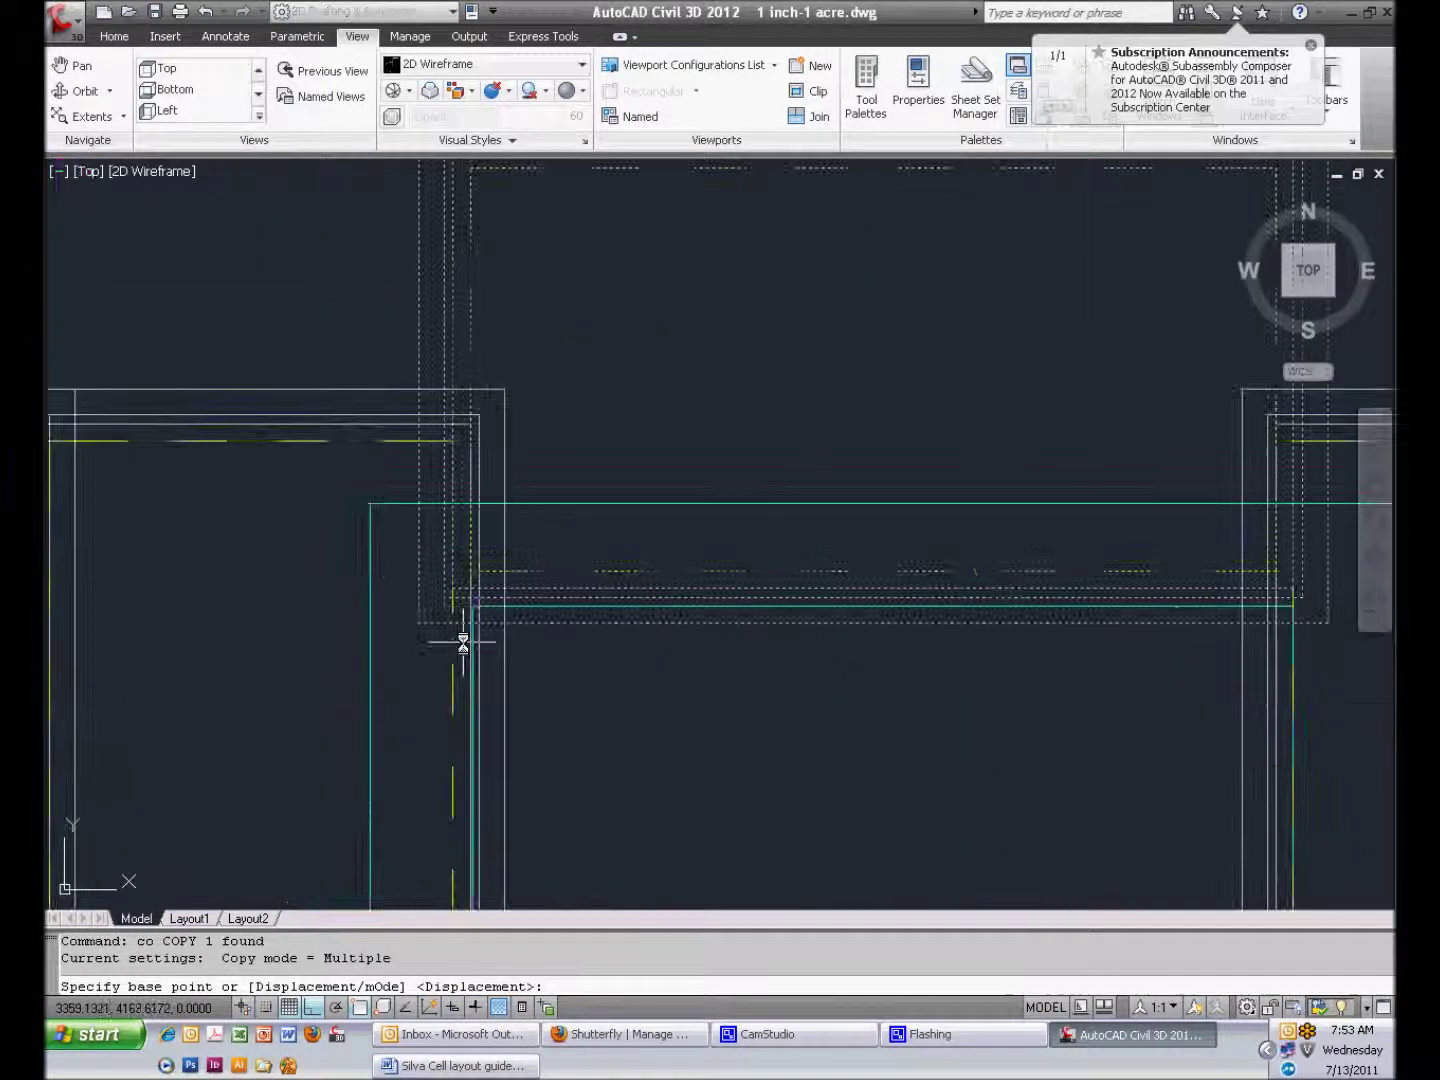
{"action": "left_click", "coordinate": [473, 572]}
{"action": "scroll", "coordinate": [472, 572], "scroll_direction": "down", "scroll_amount": 6}
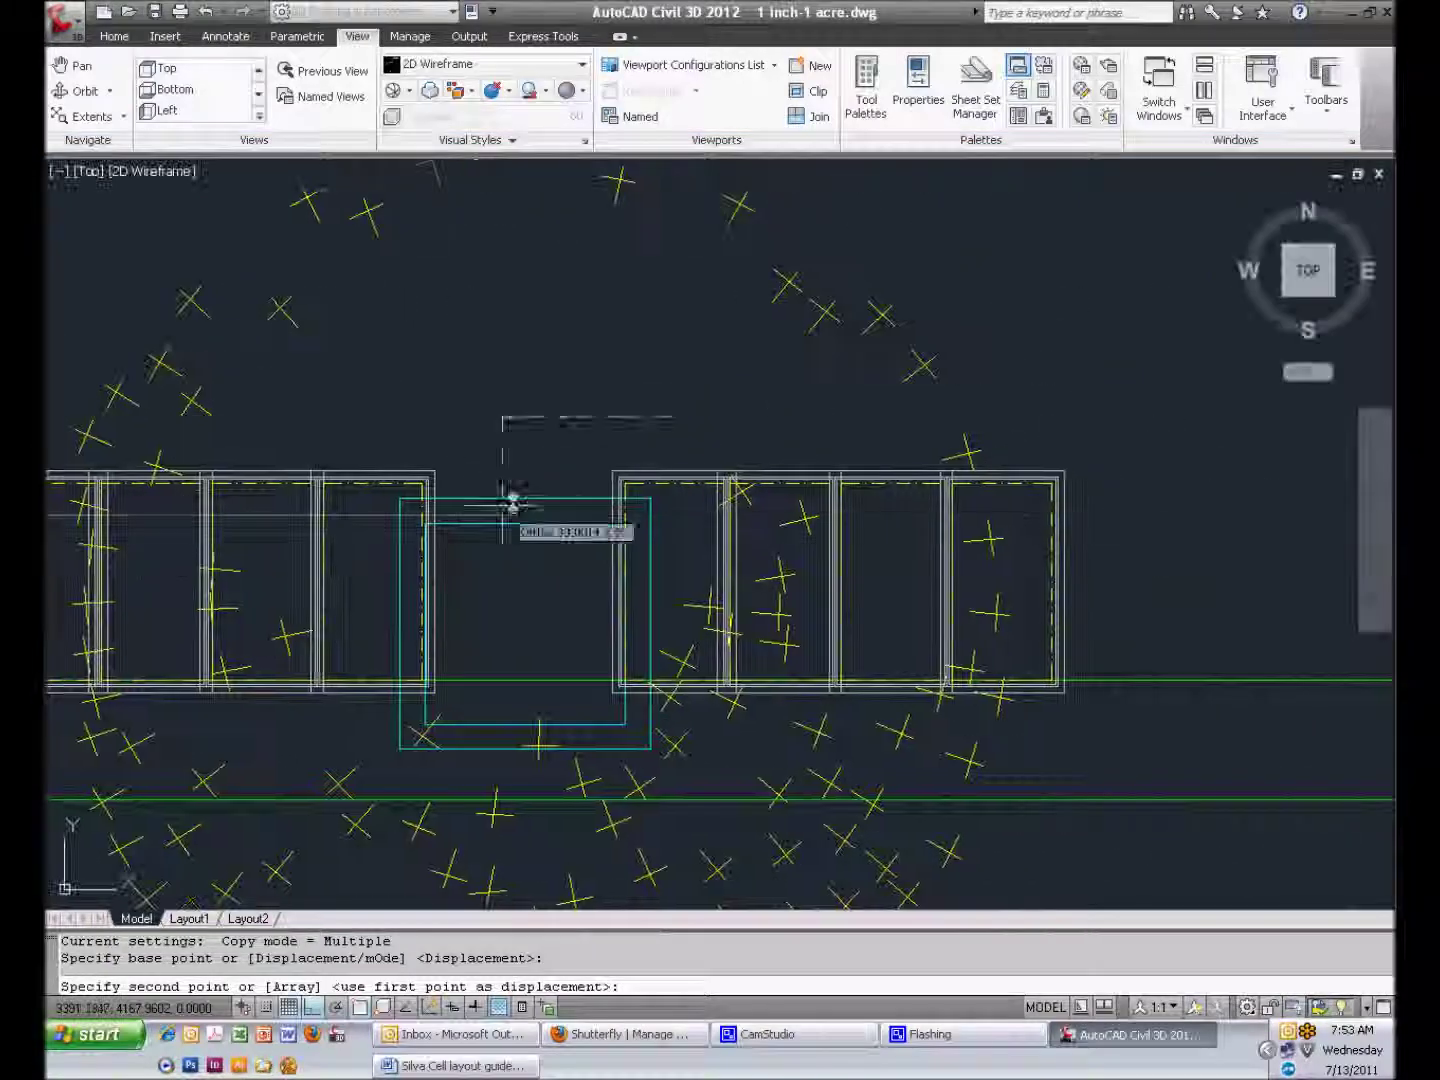
{"action": "scroll", "coordinate": [512, 503], "scroll_direction": "up", "scroll_amount": 4}
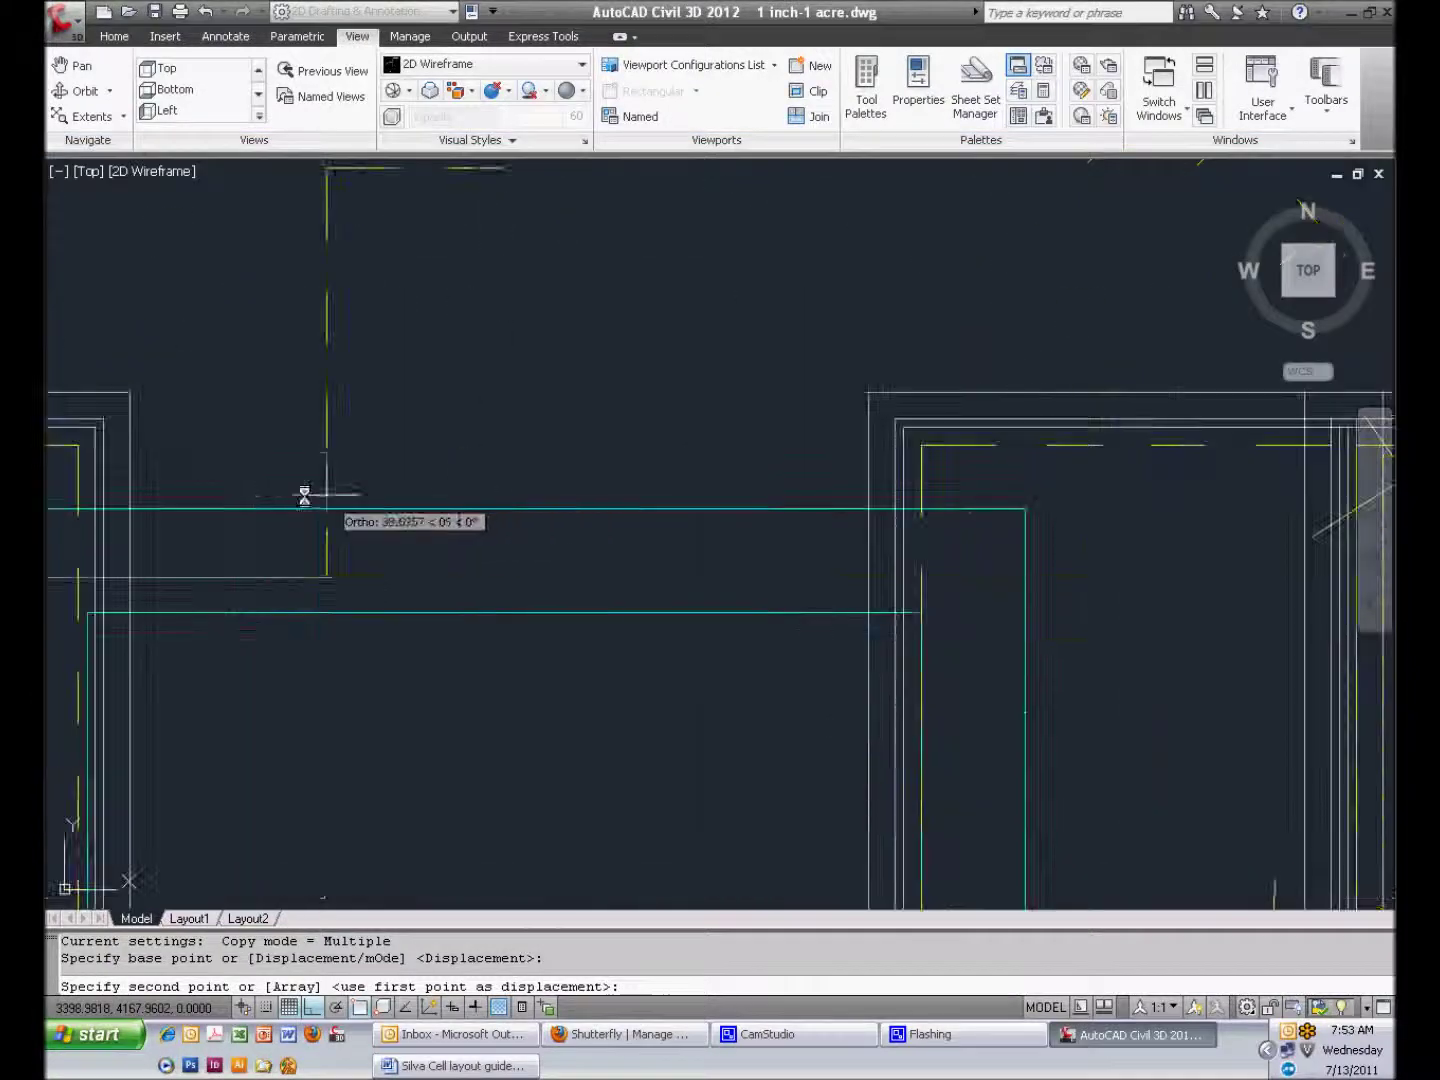
{"action": "left_click", "coordinate": [95, 513]}
{"action": "key", "text": "Return"}
{"action": "scroll", "coordinate": [490, 665], "scroll_direction": "down", "scroll_amount": 5}
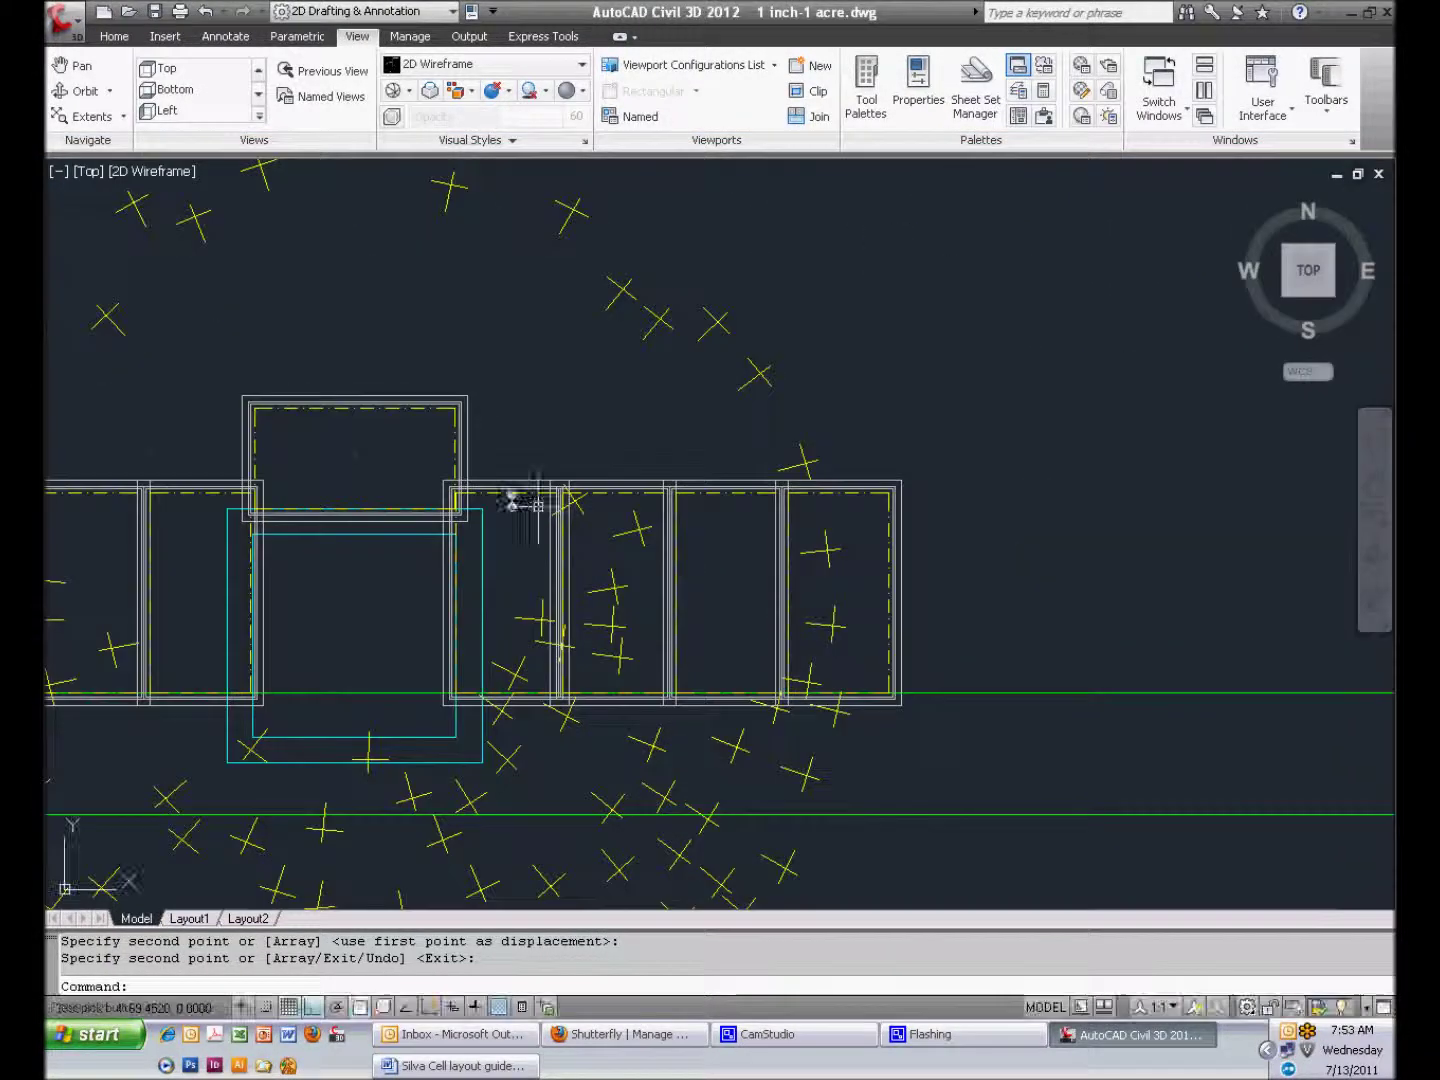
Move the four cells right of the opening against their neighbour, closing the gap
{"action": "left_click", "coordinate": [401, 450]}
{"action": "left_click", "coordinate": [929, 758]}
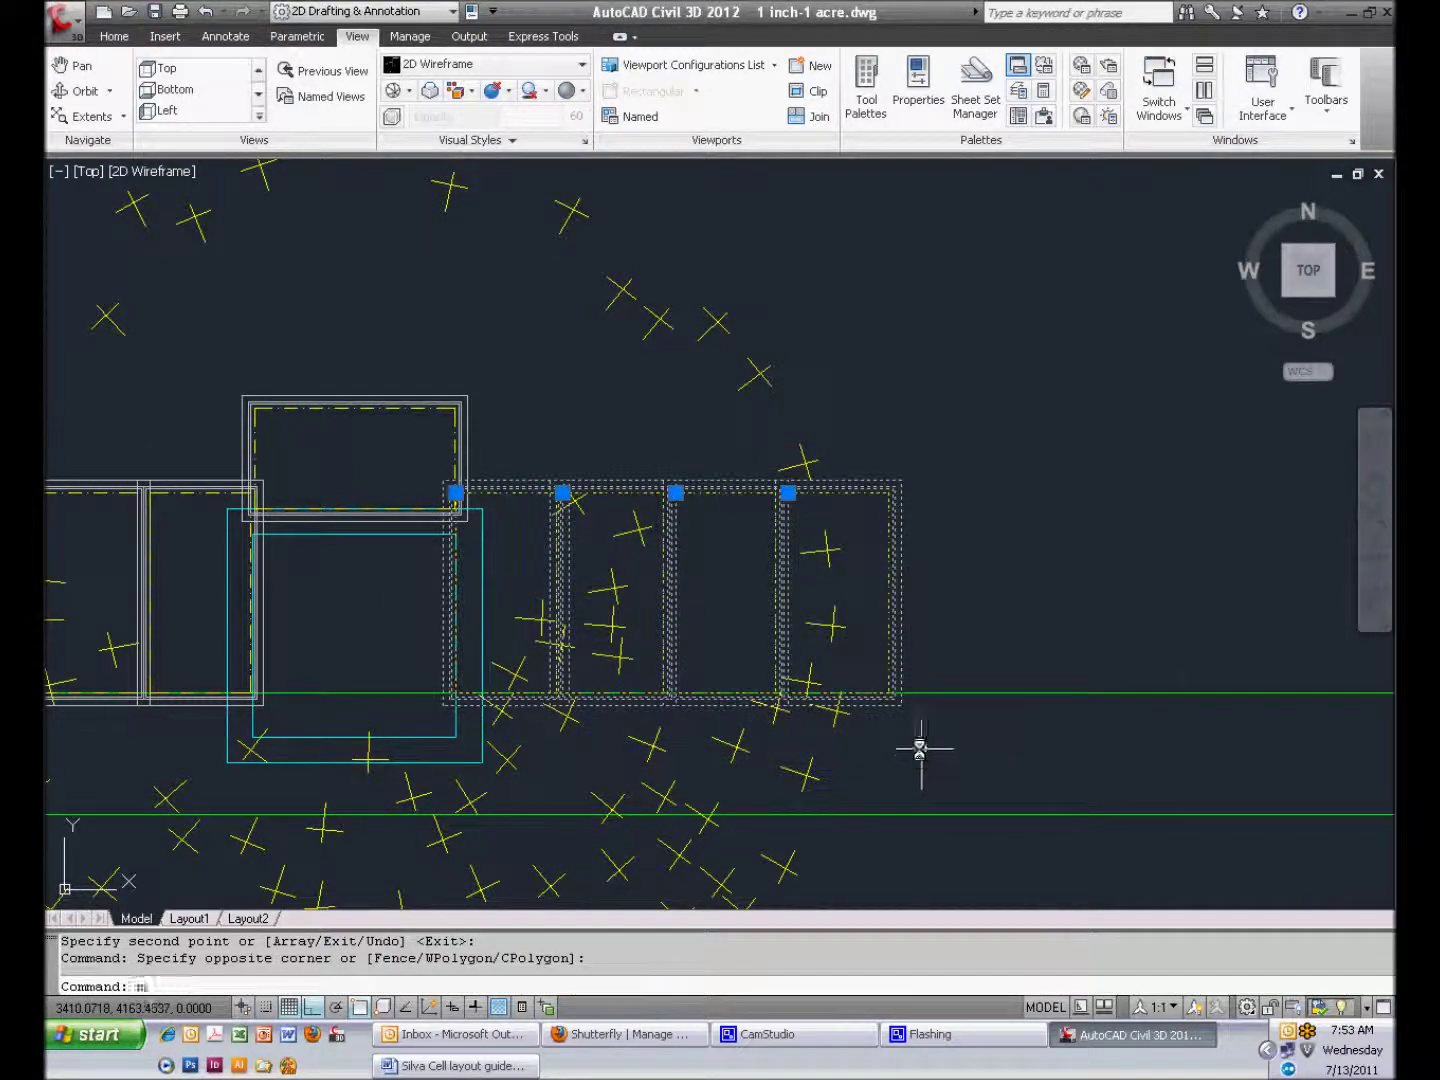
{"action": "type", "text": "m"}
{"action": "key", "text": "Return"}
{"action": "scroll", "coordinate": [460, 495], "scroll_direction": "up", "scroll_amount": 5}
{"action": "left_click", "coordinate": [408, 311]}
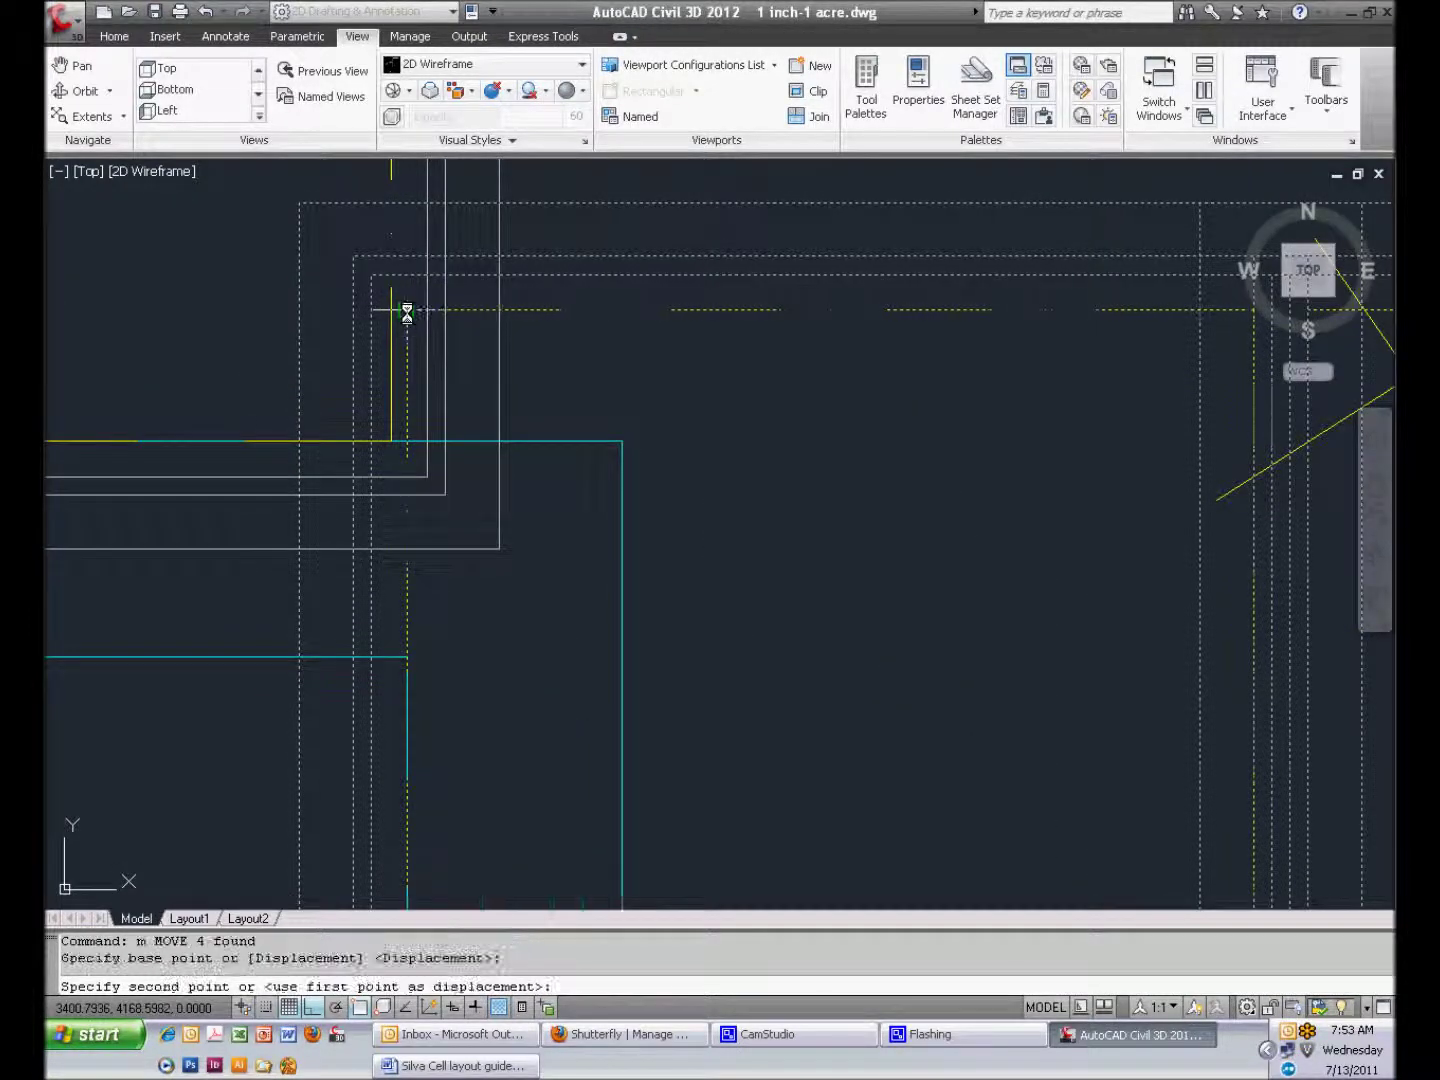
{"action": "left_click", "coordinate": [427, 311]}
{"action": "scroll", "coordinate": [588, 506], "scroll_direction": "down", "scroll_amount": 8}
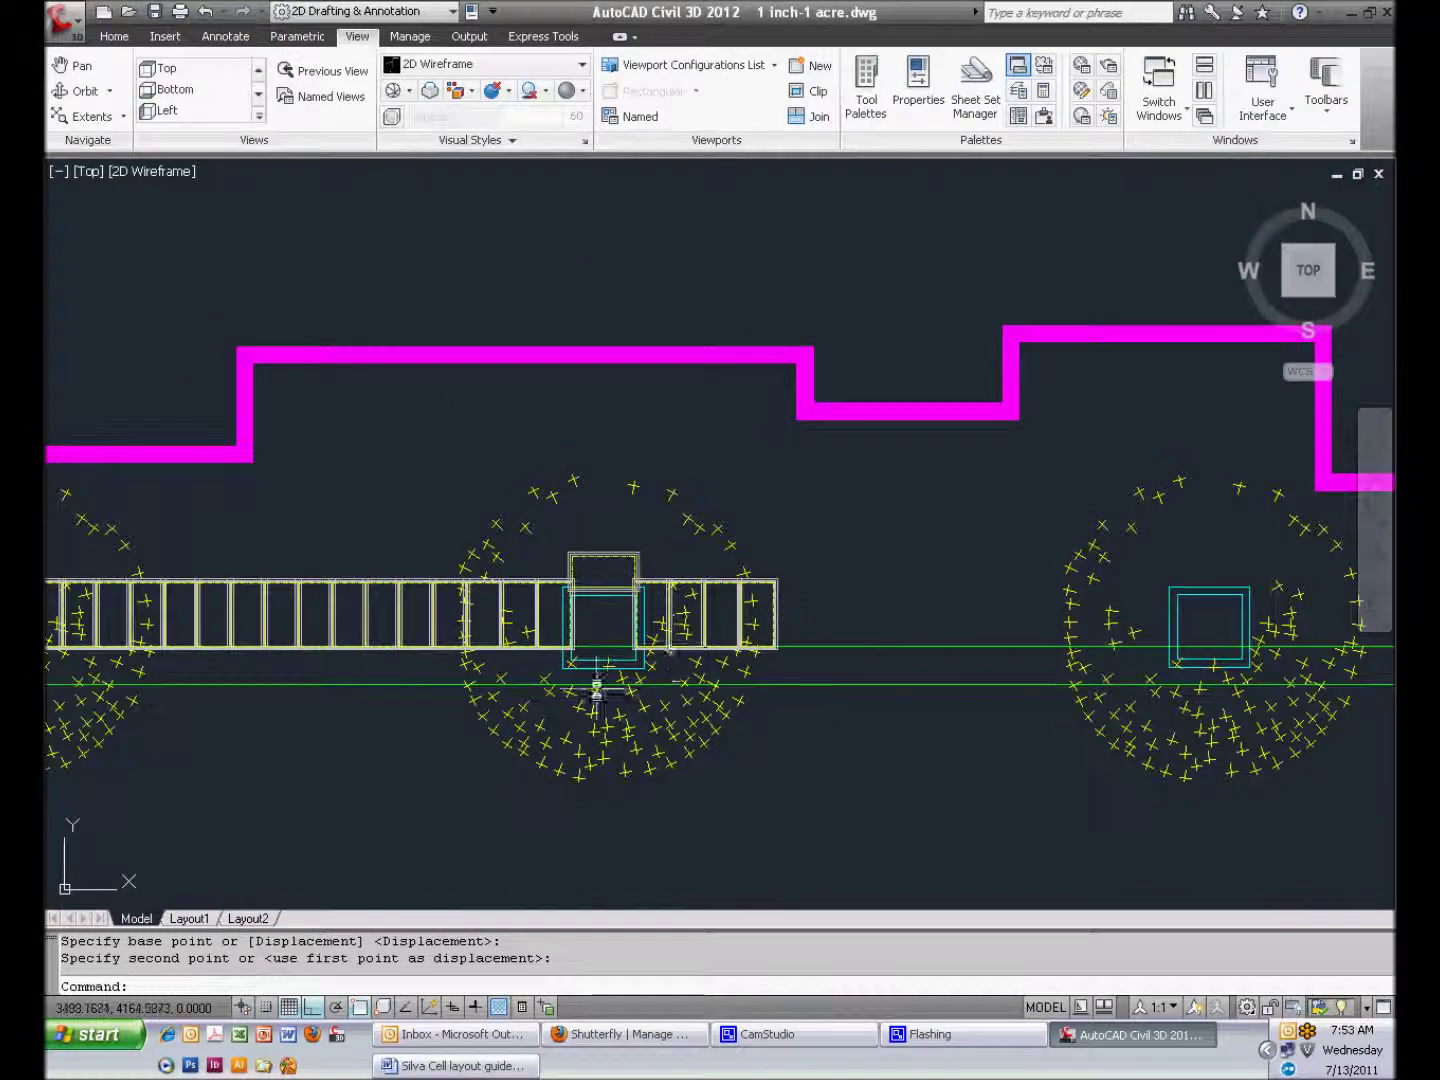
{"action": "scroll", "coordinate": [597, 690], "scroll_direction": "down", "scroll_amount": 2}
{"action": "scroll", "coordinate": [353, 513], "scroll_direction": "up", "scroll_amount": 5}
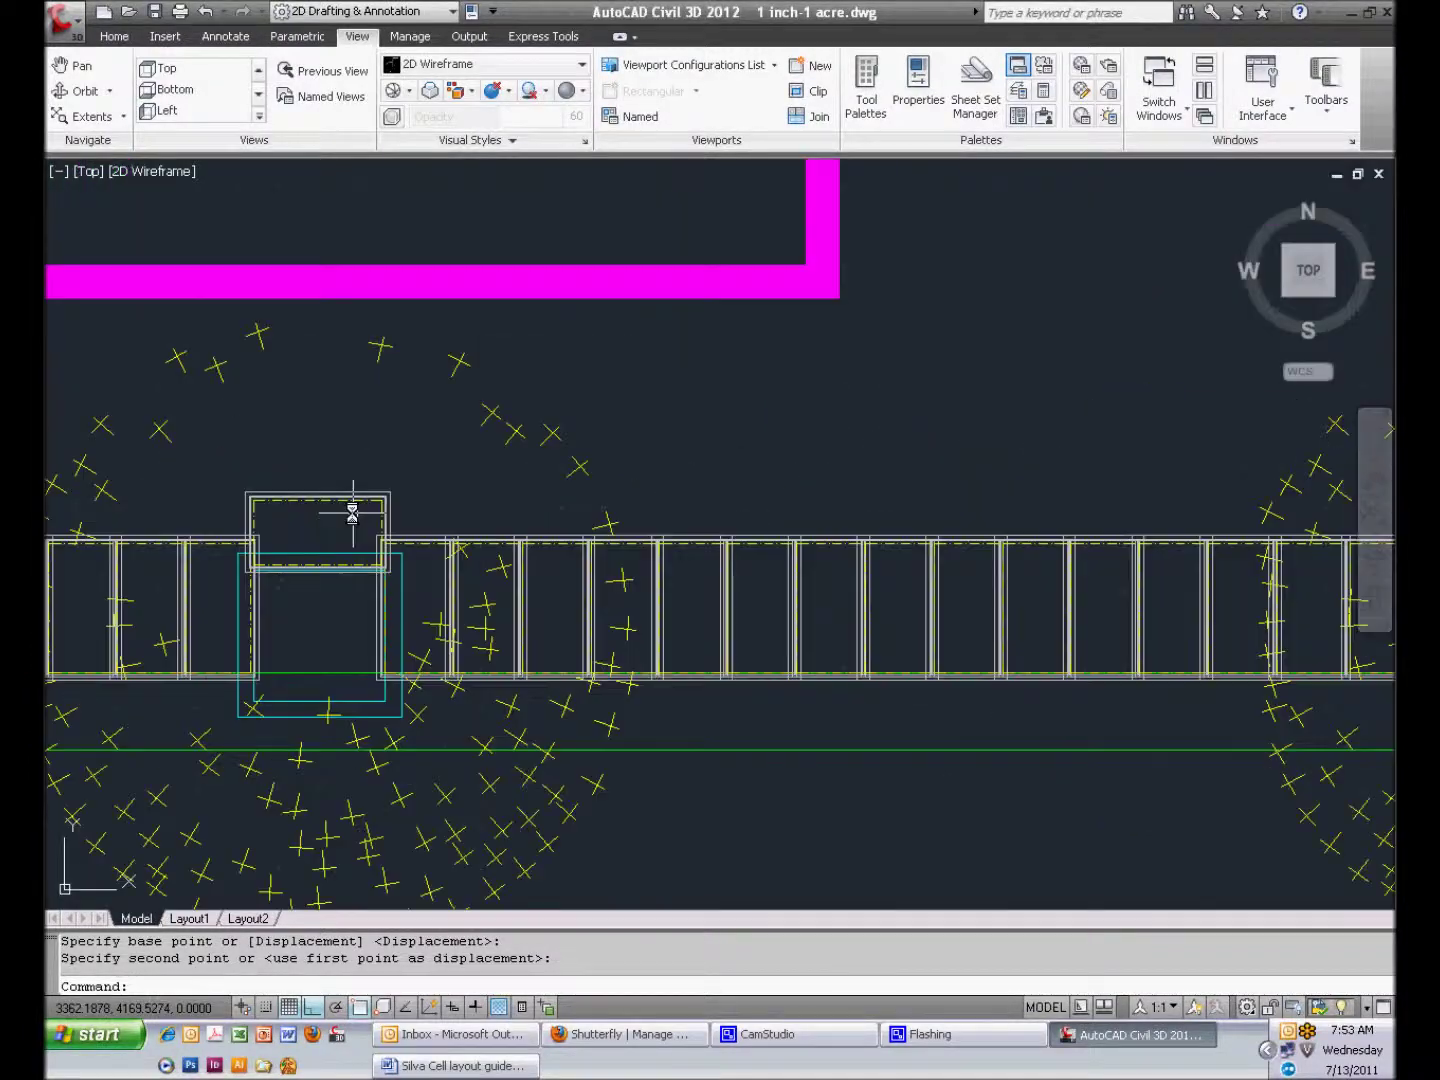
{"action": "left_click", "coordinate": [317, 496]}
{"action": "scroll", "coordinate": [509, 559], "scroll_direction": "down", "scroll_amount": 4}
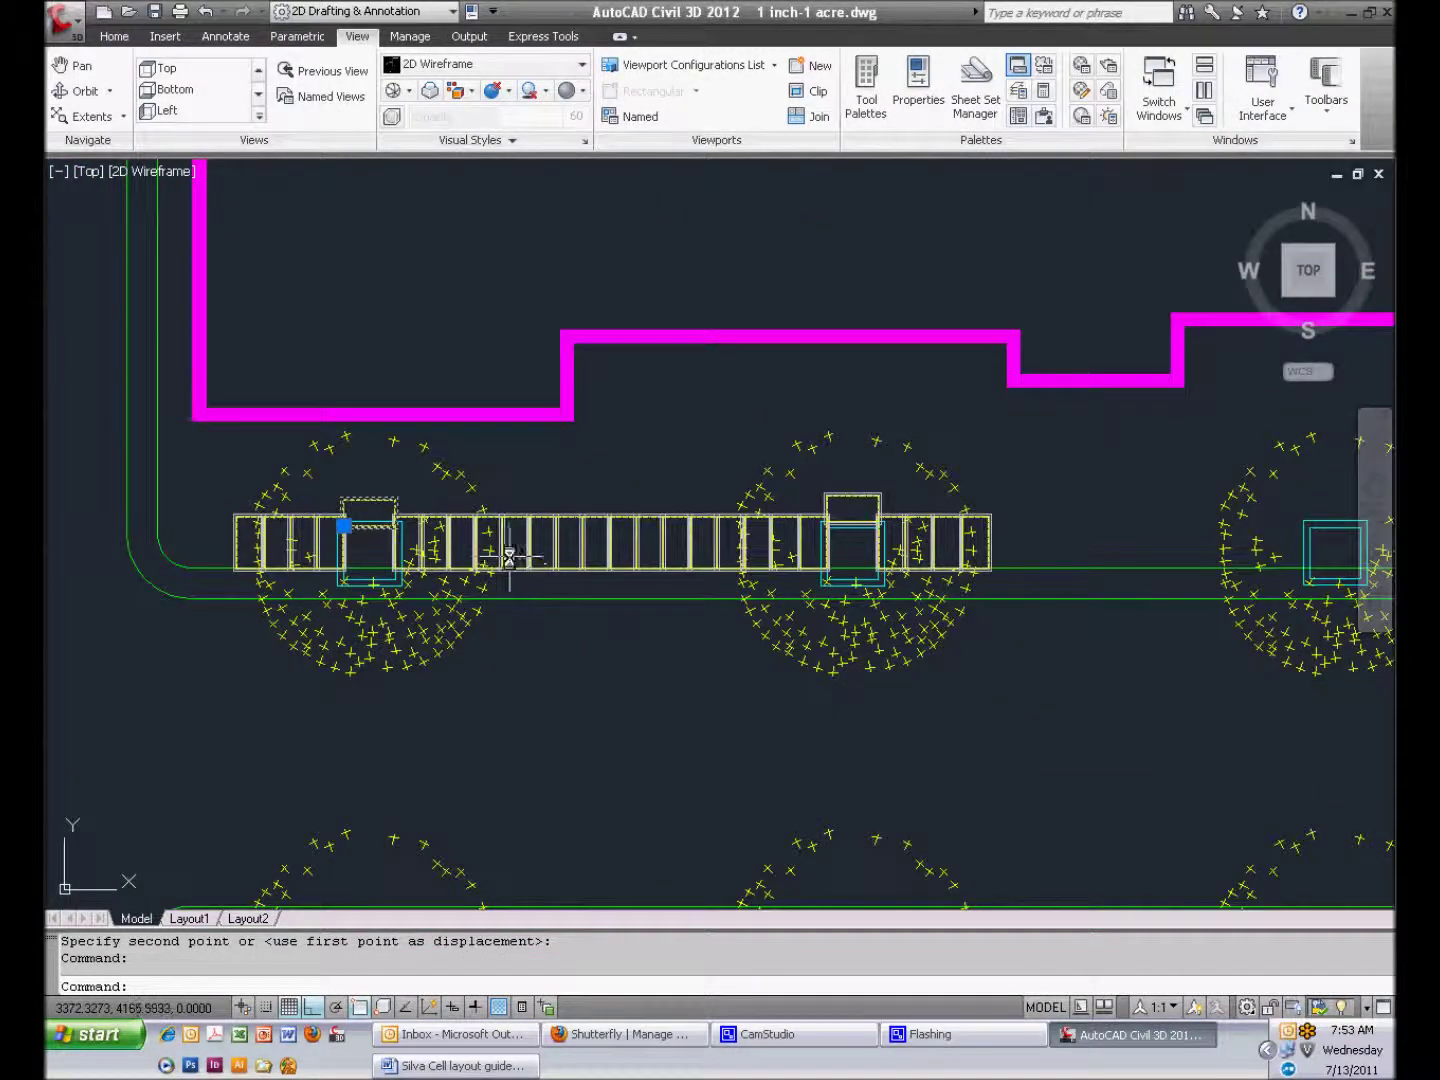
{"action": "key", "text": "Escape"}
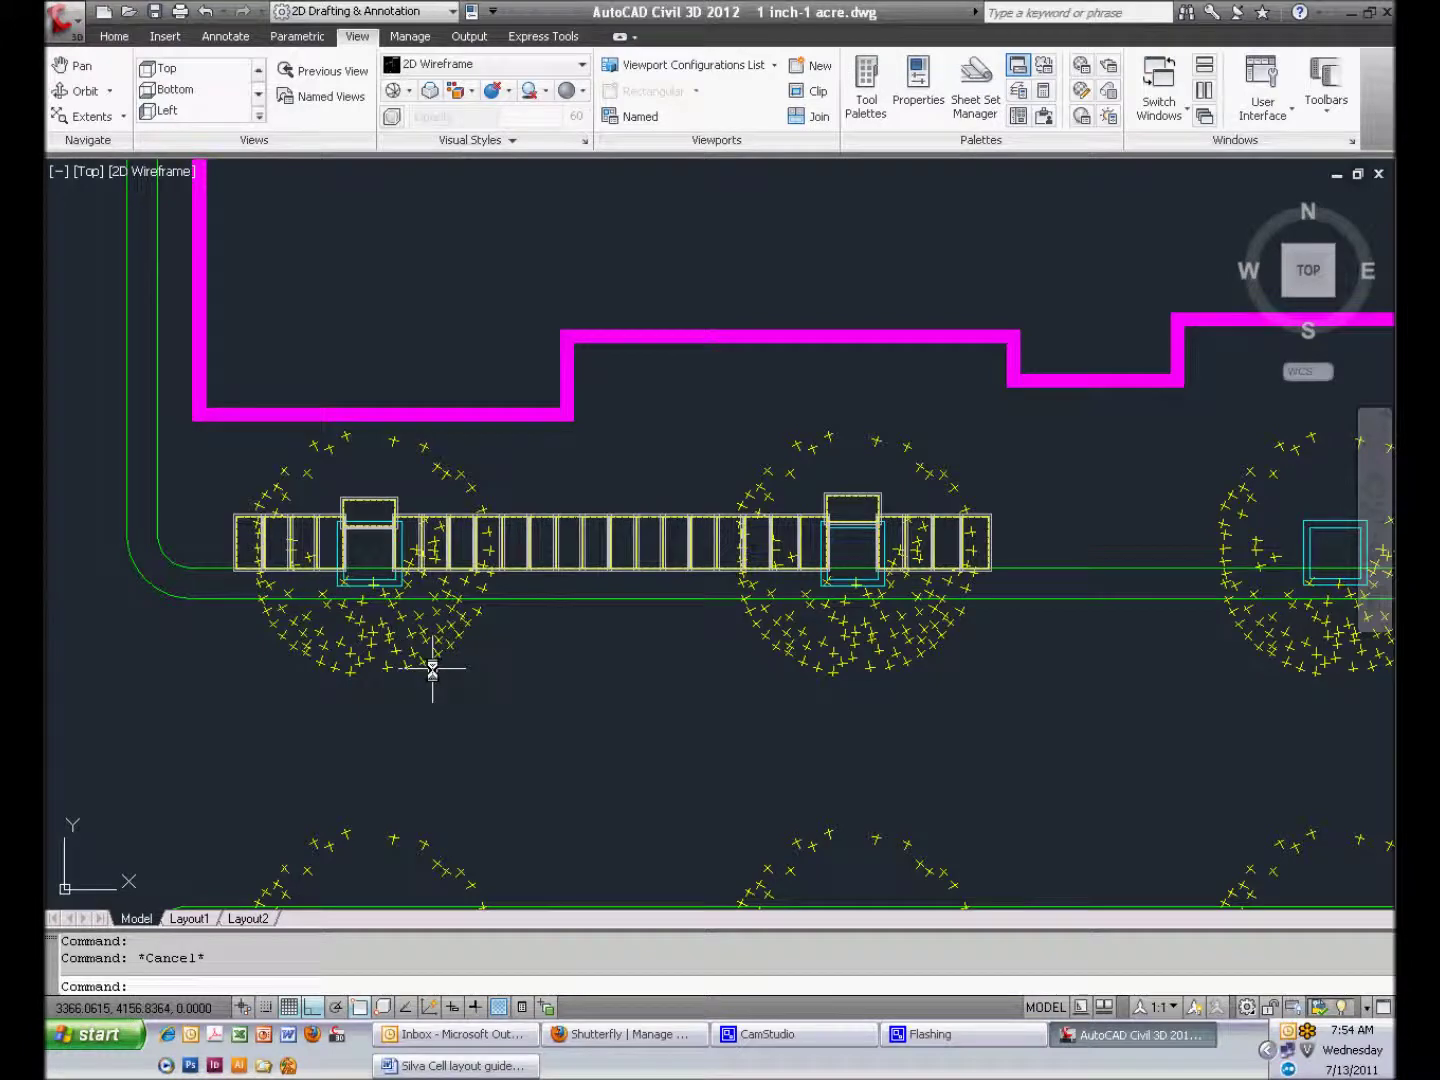
Copy the crosswise cell over the left opening onto the row's left end, using Ortho
{"action": "scroll", "coordinate": [368, 527], "scroll_direction": "up", "scroll_amount": 2}
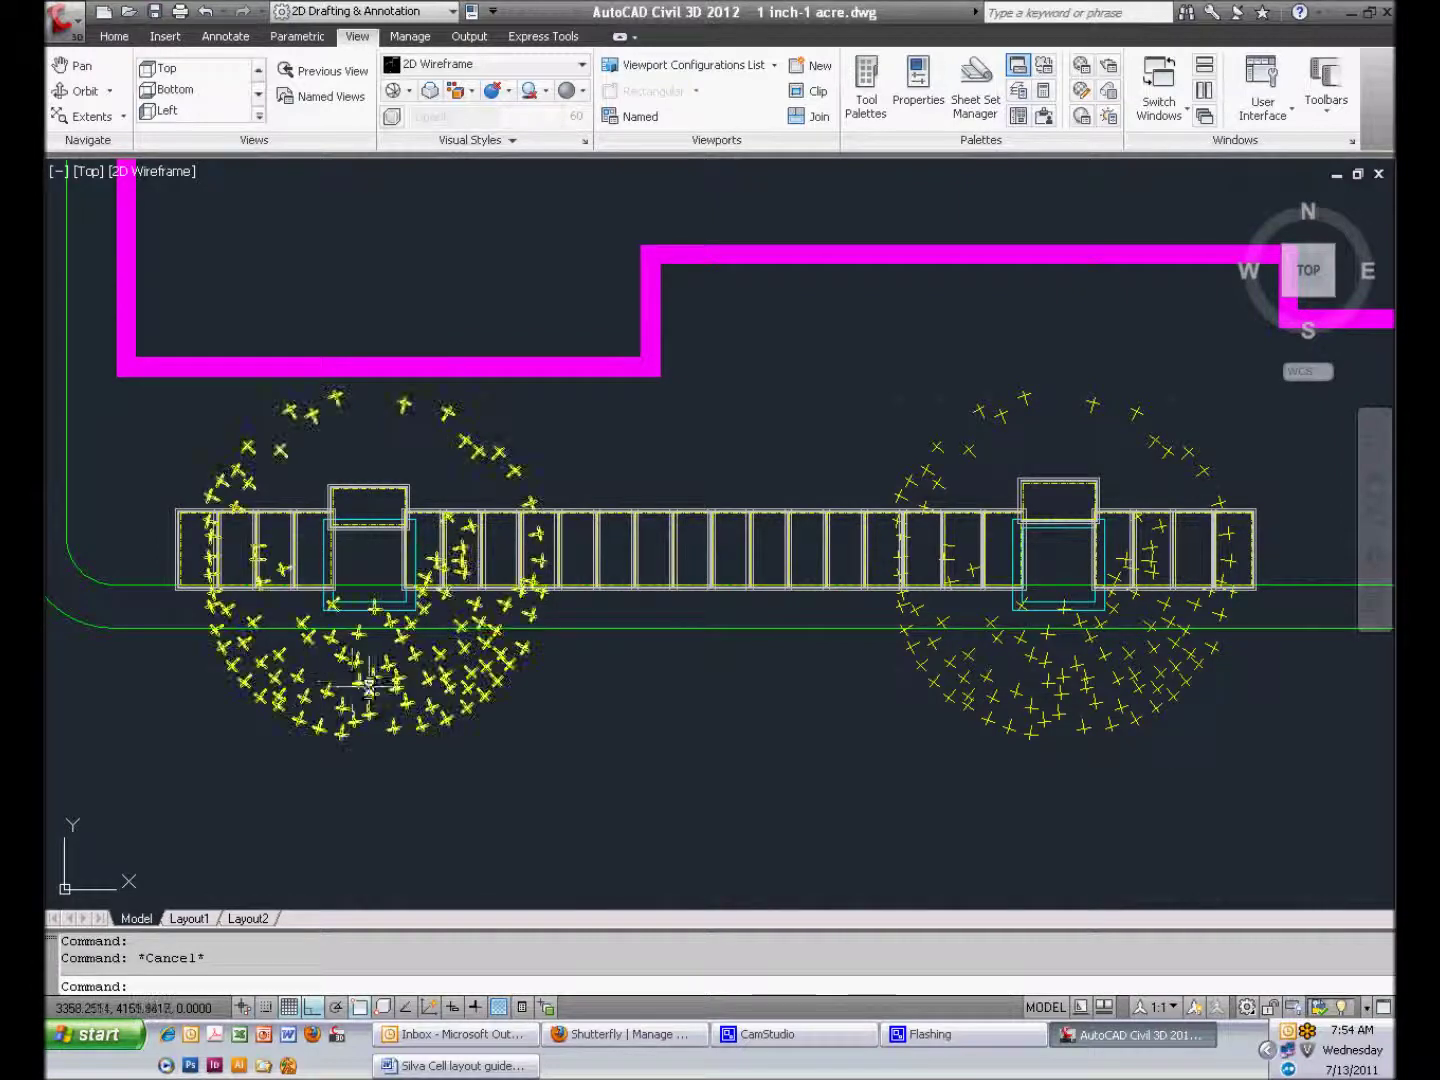
{"action": "middle_click_drag", "start_coordinate": [368, 526], "coordinate": [610, 536]}
{"action": "left_click", "coordinate": [614, 498]}
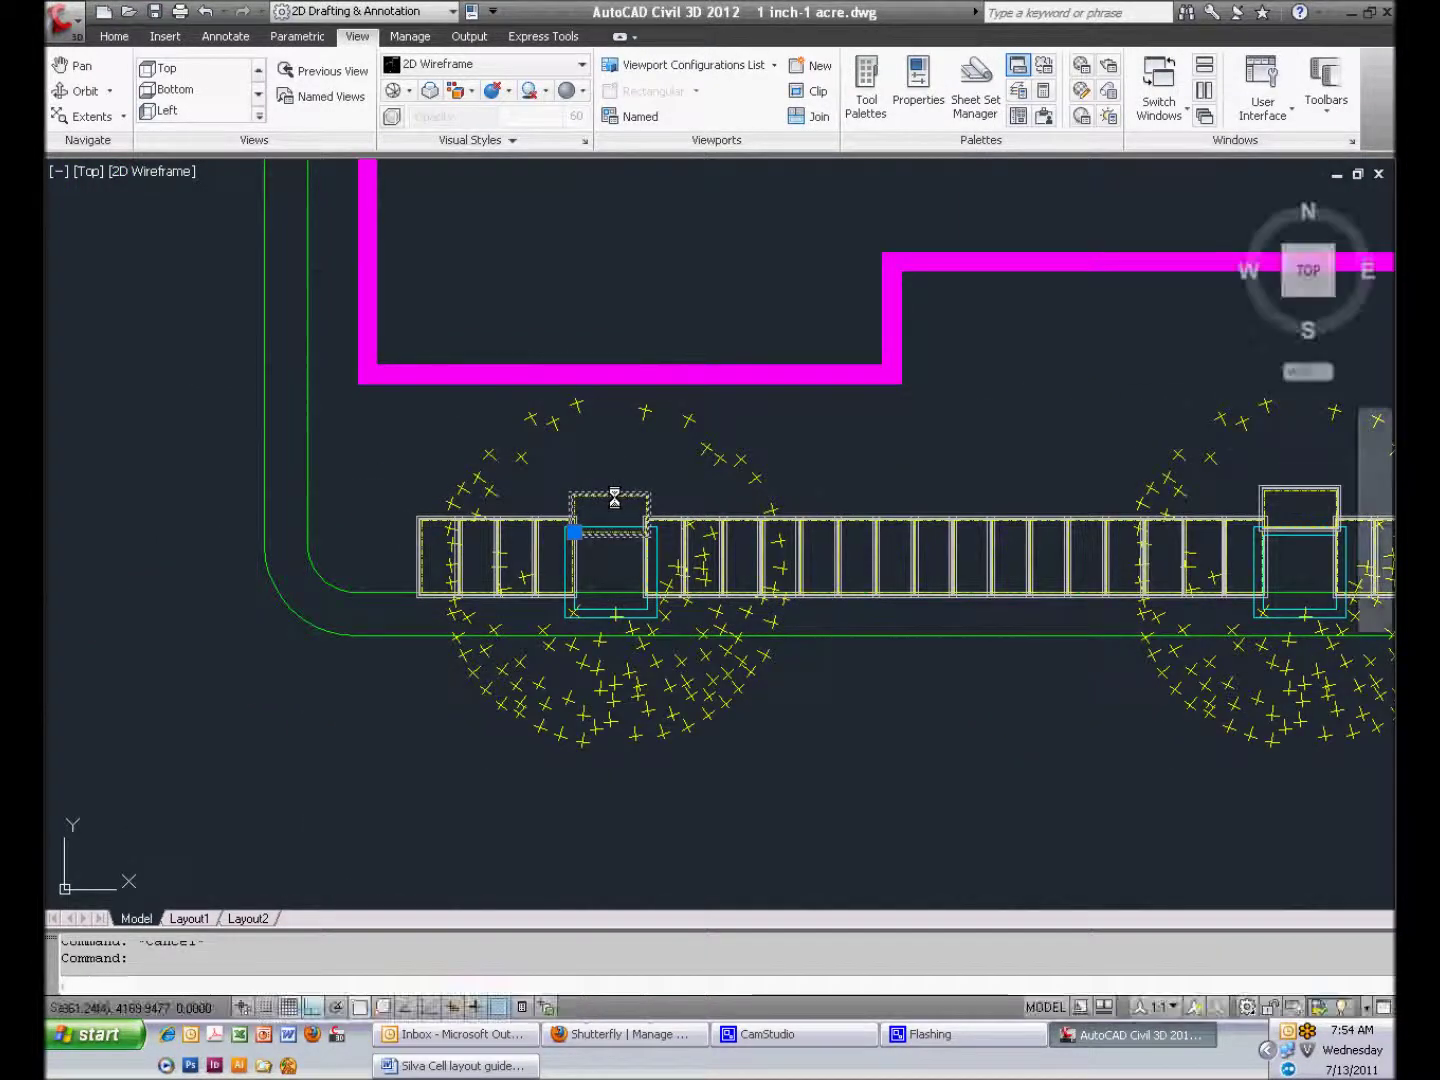
{"action": "type", "text": "co"}
{"action": "key", "text": "Return"}
{"action": "scroll", "coordinate": [594, 529], "scroll_direction": "up", "scroll_amount": 6}
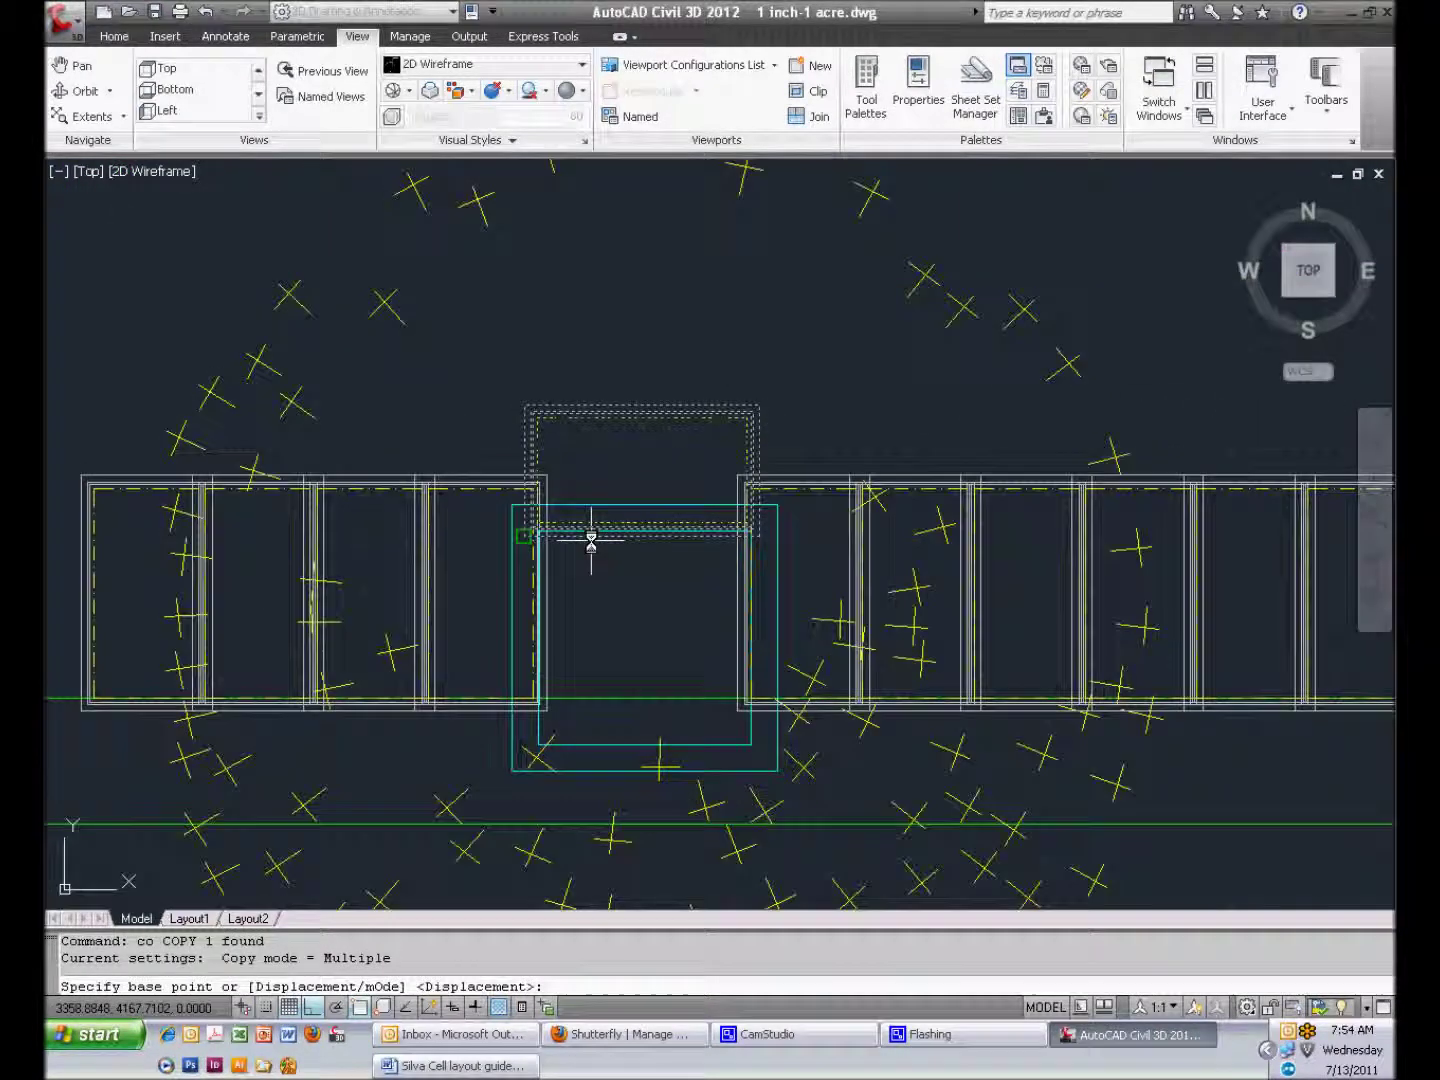
{"action": "left_click", "coordinate": [477, 508]}
{"action": "scroll", "coordinate": [477, 507], "scroll_direction": "down", "scroll_amount": 7}
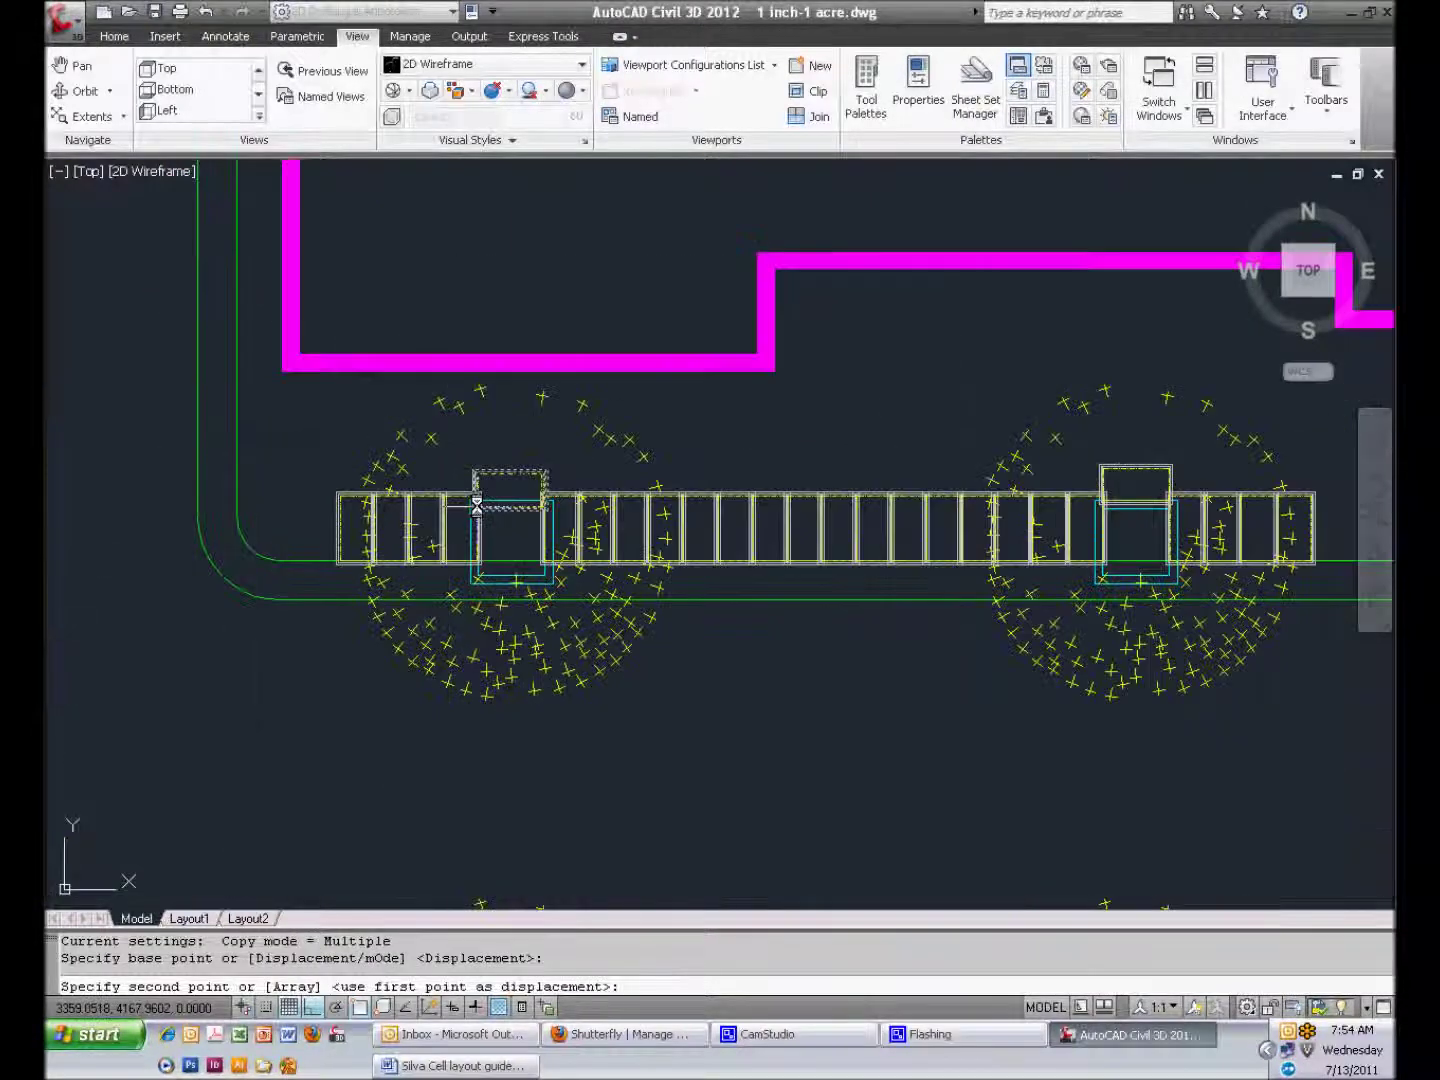
{"action": "scroll", "coordinate": [370, 498], "scroll_direction": "up", "scroll_amount": 6}
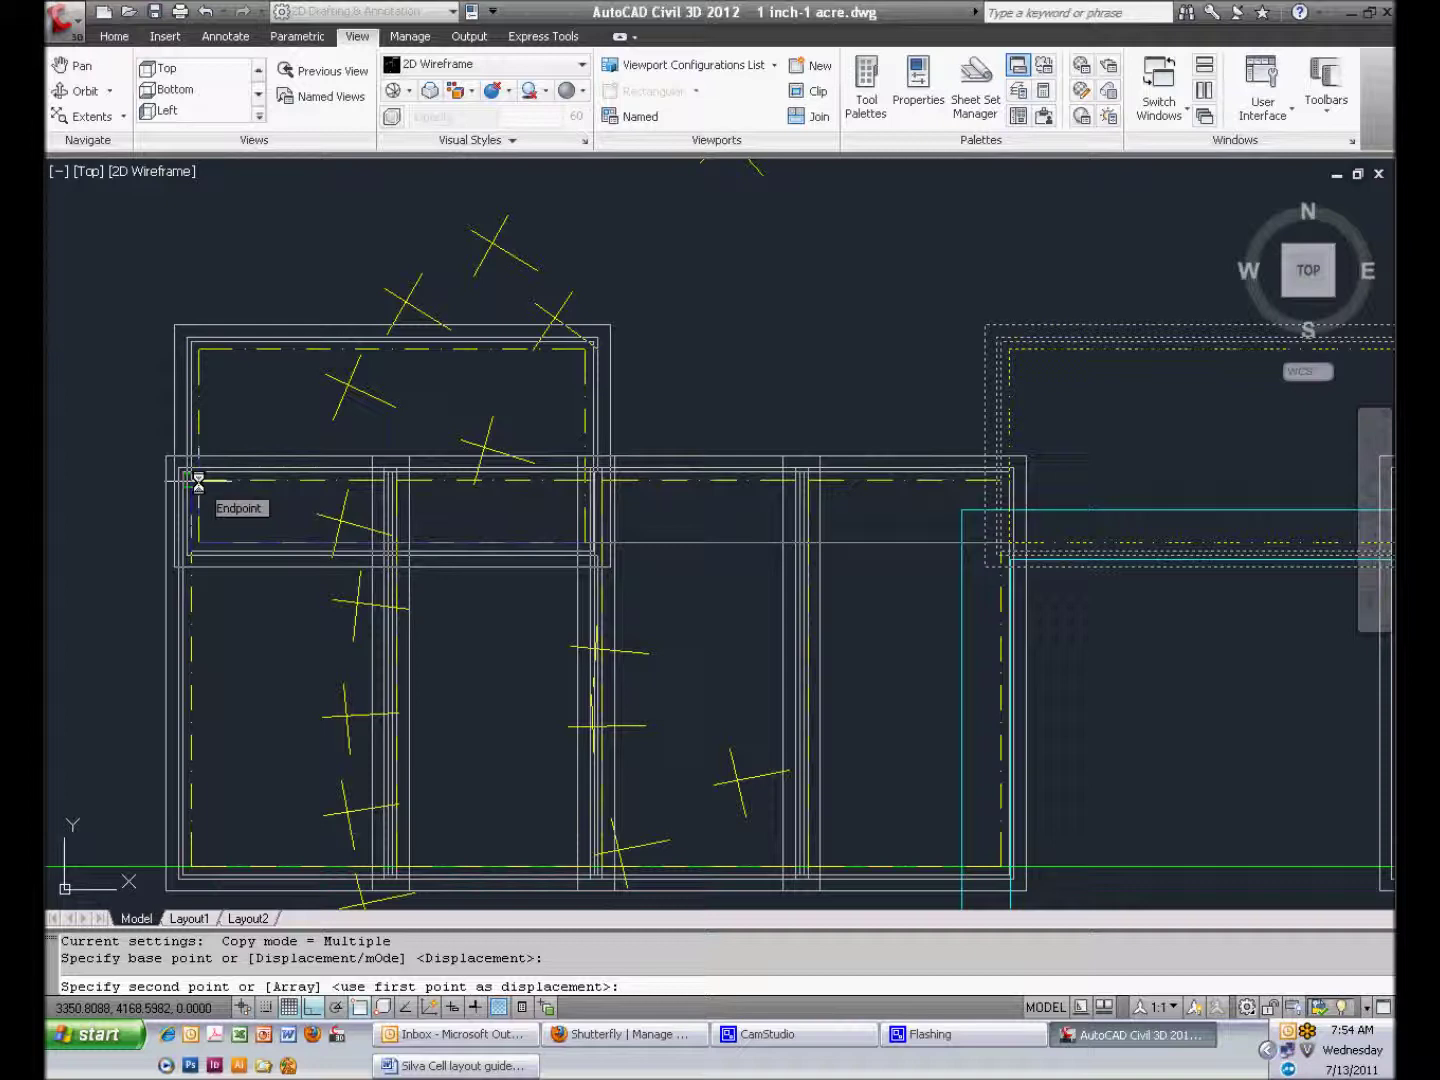
{"action": "scroll", "coordinate": [200, 479], "scroll_direction": "up", "scroll_amount": 6}
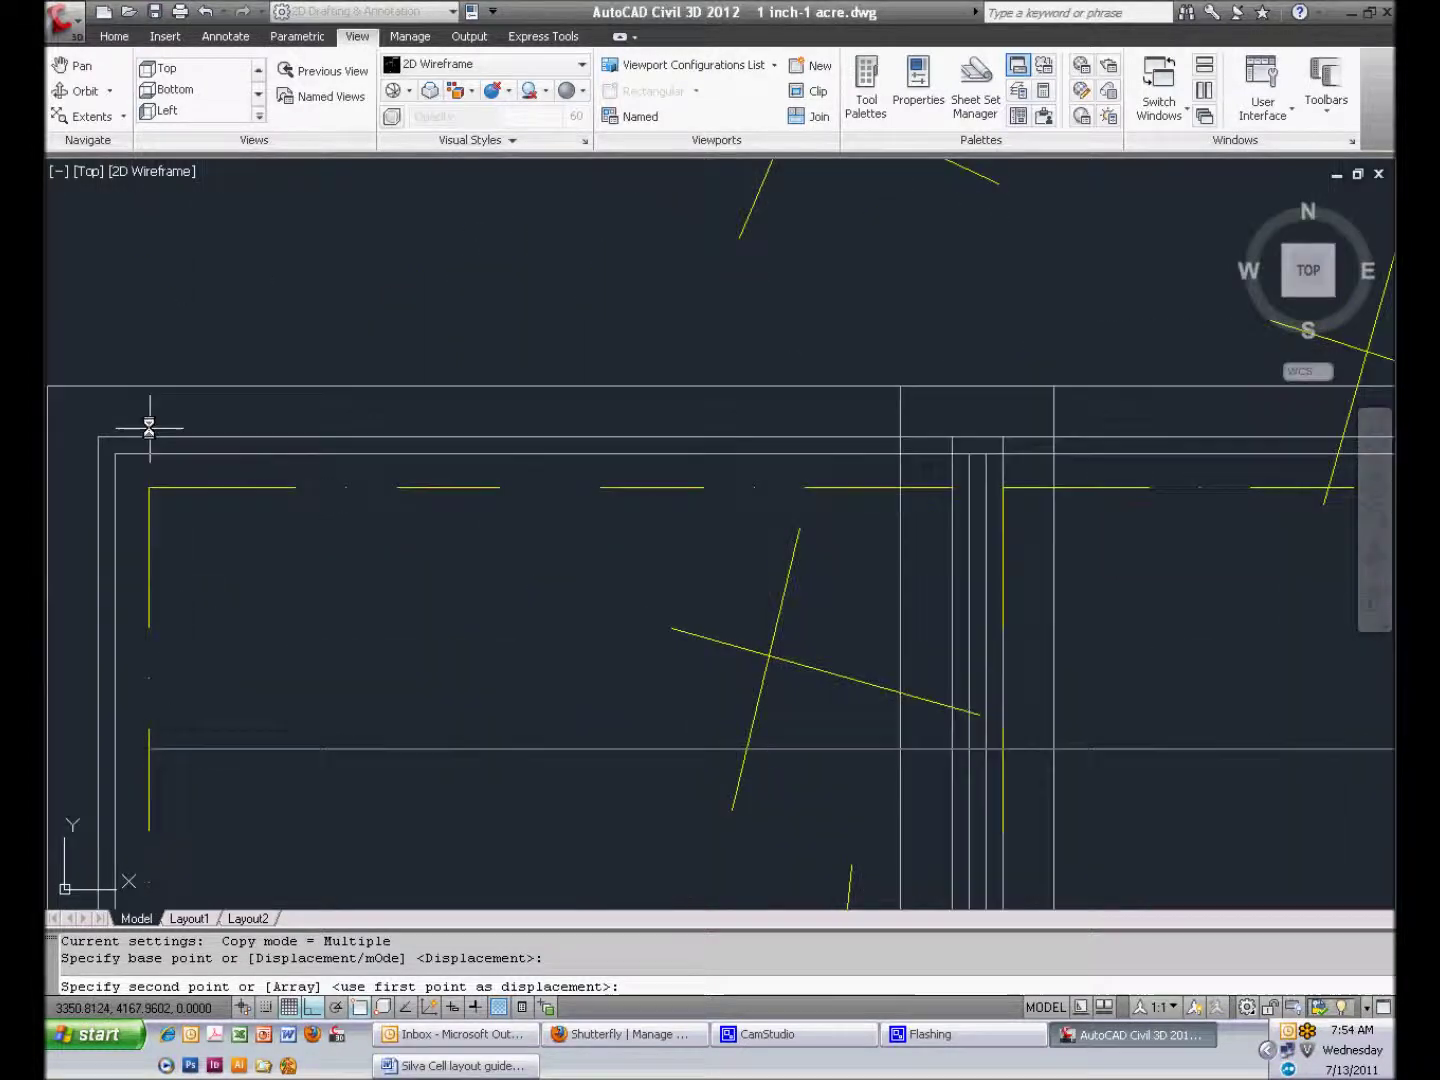
{"action": "left_click", "coordinate": [143, 490]}
{"action": "key", "text": "Return"}
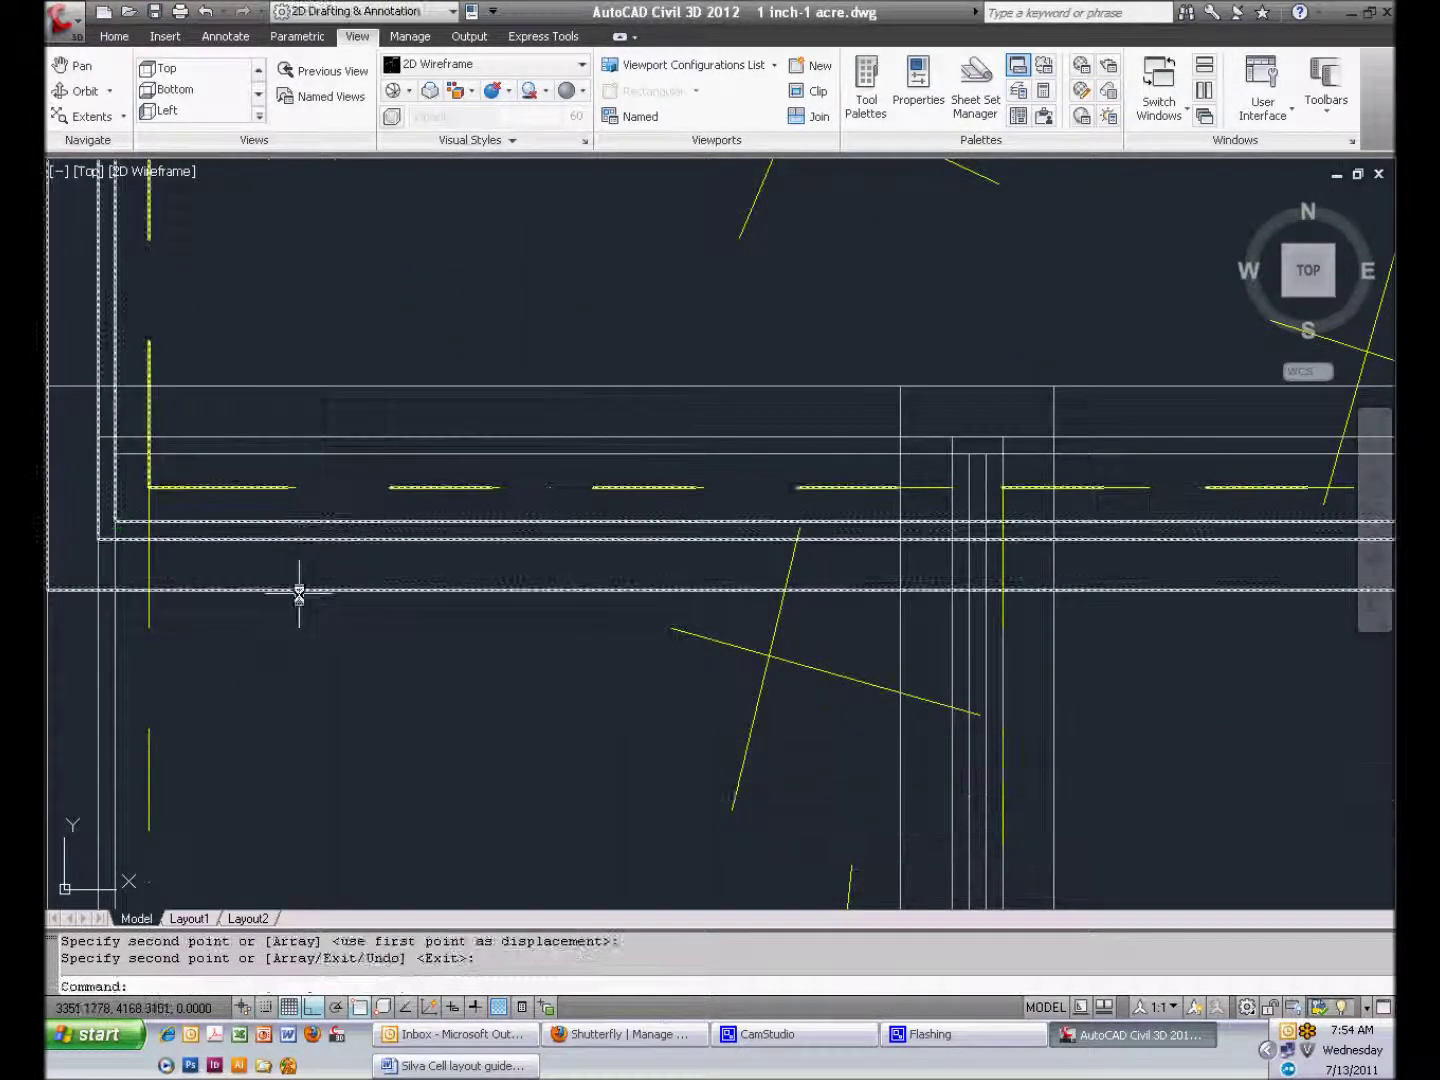
{"action": "type", "text": "m"}
{"action": "key", "text": "Return"}
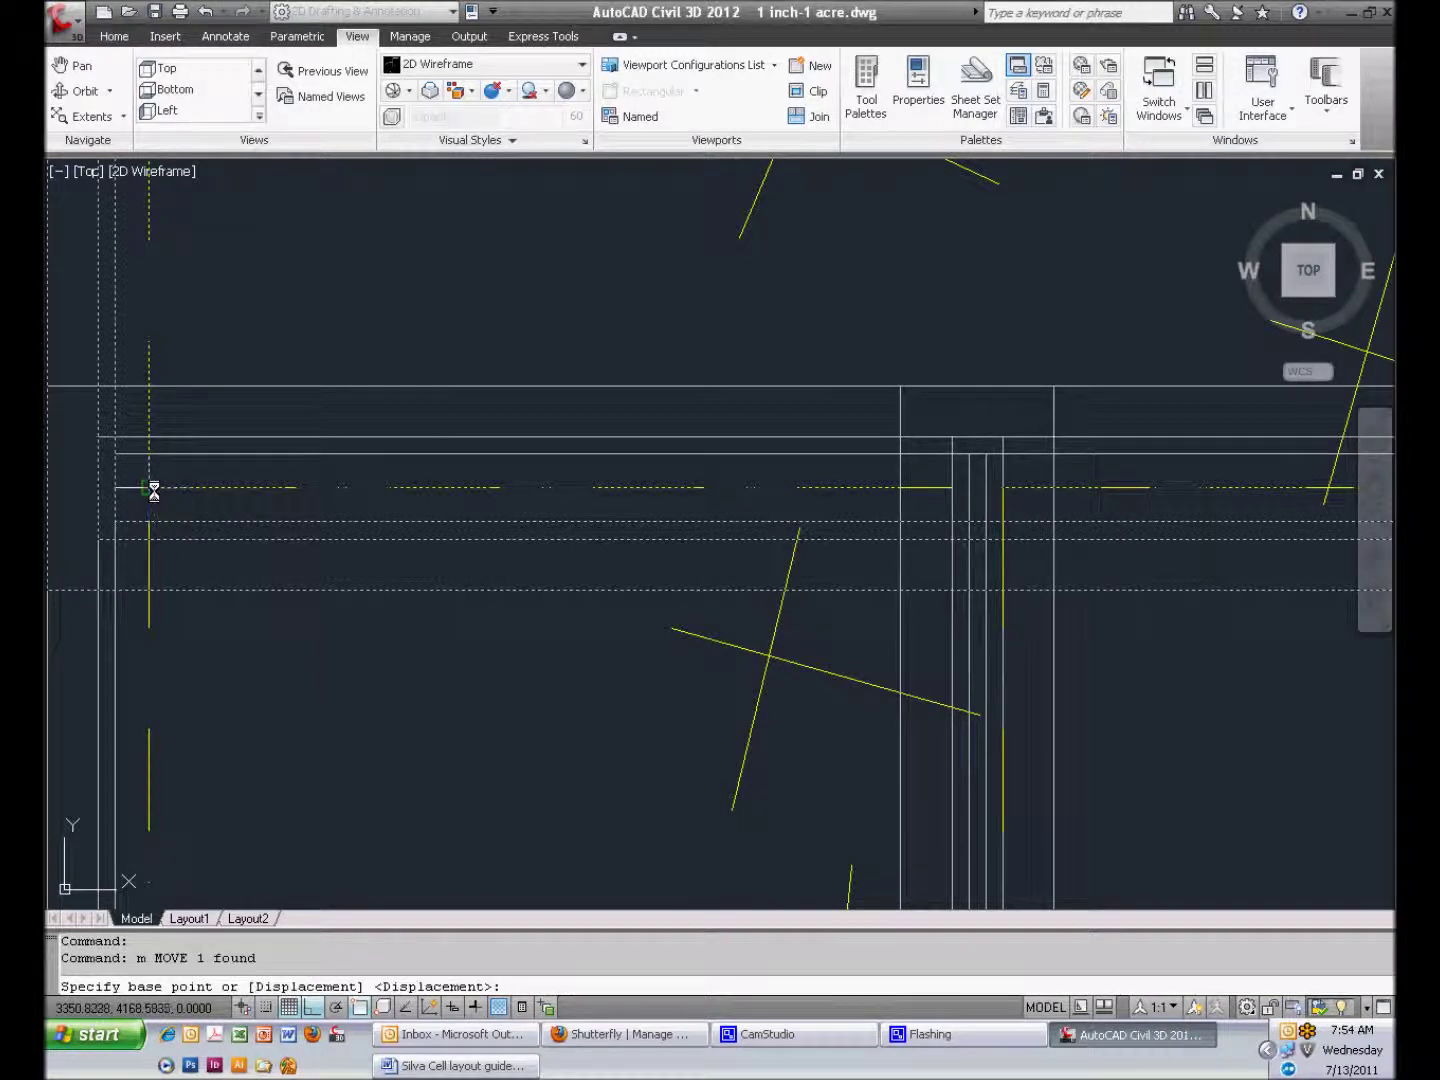
Seat the new cell flush on the row's top edge and copy it to form a second upper cell
{"action": "left_click", "coordinate": [154, 490]}
{"action": "left_click", "coordinate": [157, 389]}
{"action": "scroll", "coordinate": [220, 476], "scroll_direction": "down", "scroll_amount": 6}
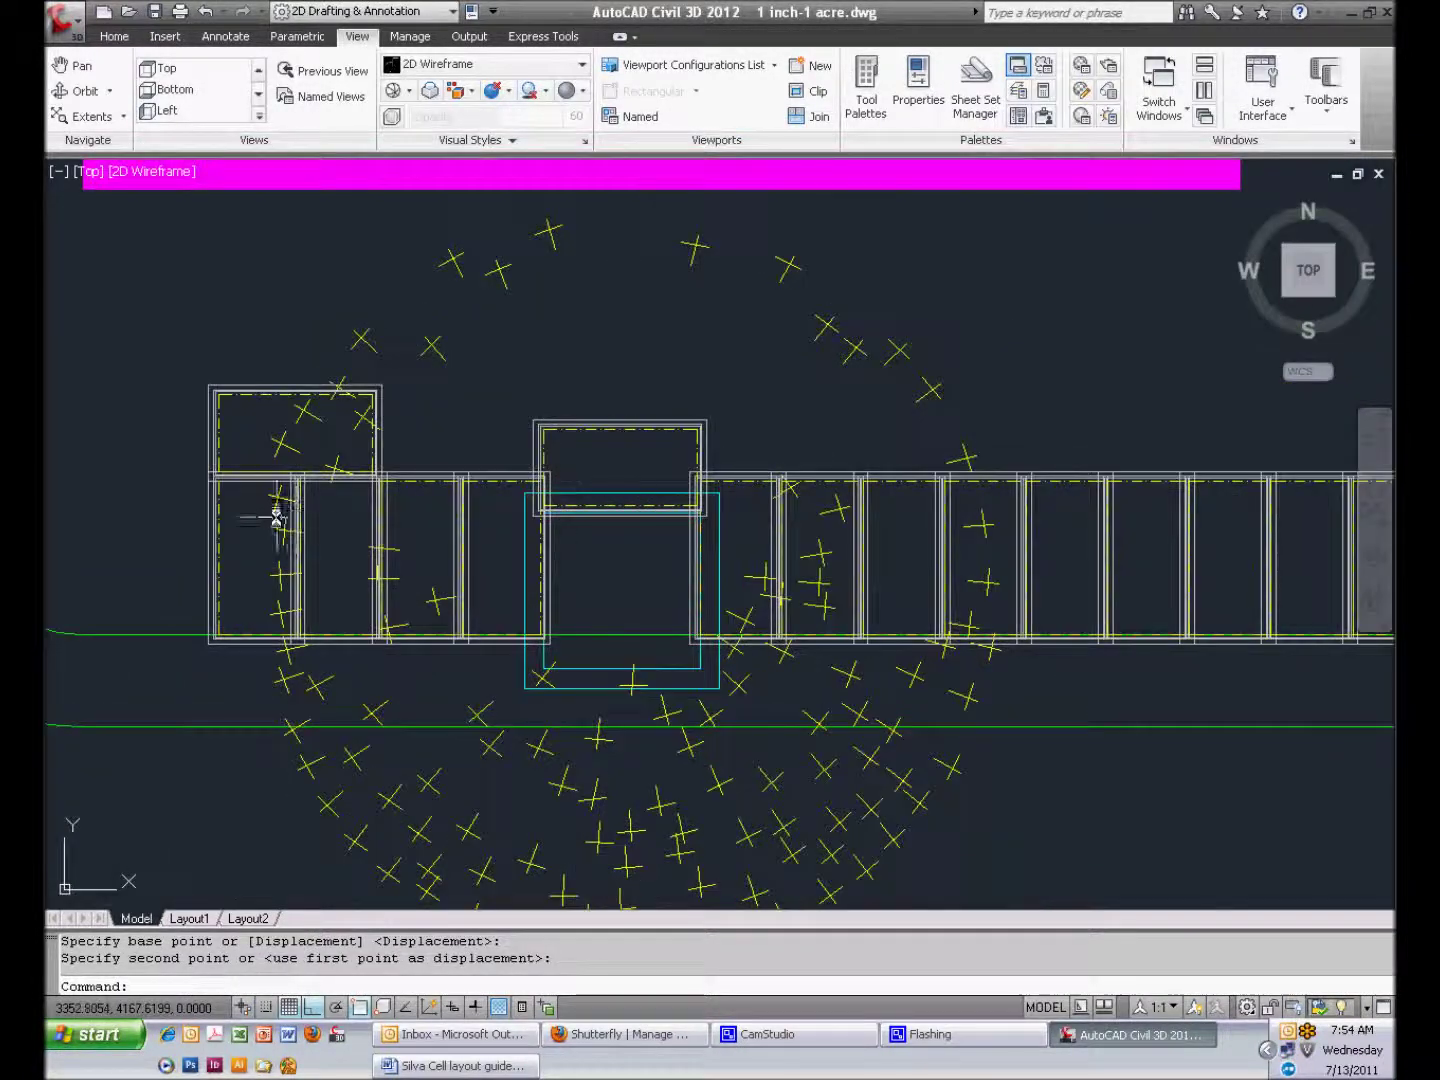
{"action": "left_click", "coordinate": [224, 388]}
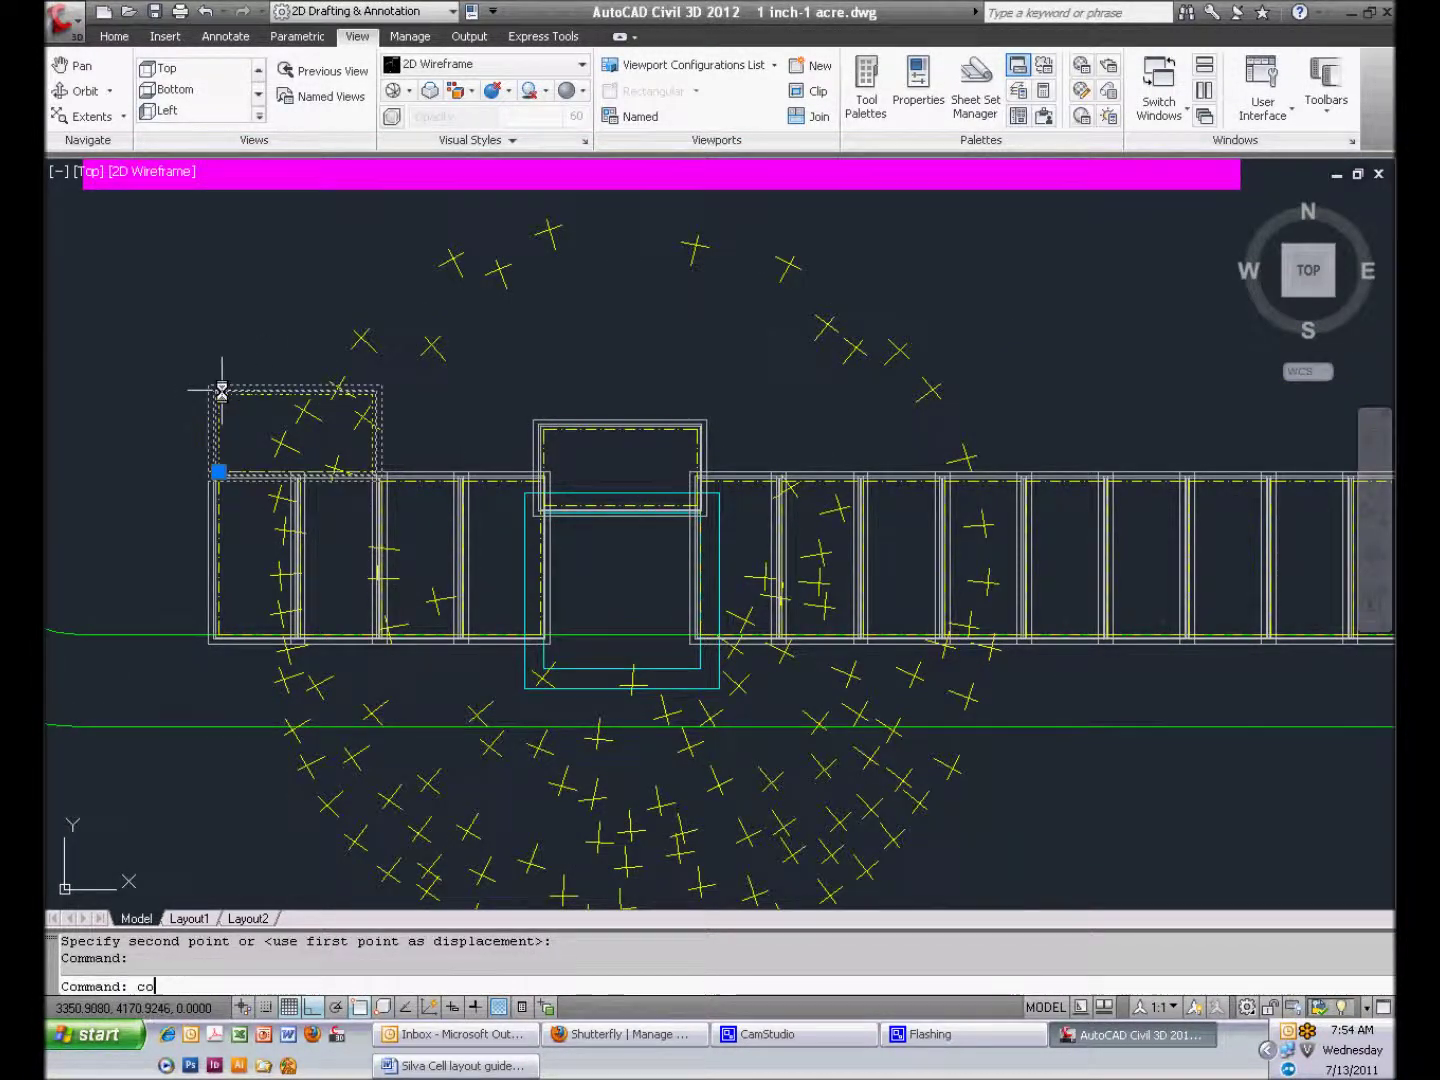
{"action": "type", "text": "co"}
{"action": "key", "text": "Return"}
{"action": "scroll", "coordinate": [220, 470], "scroll_direction": "up", "scroll_amount": 6}
{"action": "left_click", "coordinate": [209, 461]}
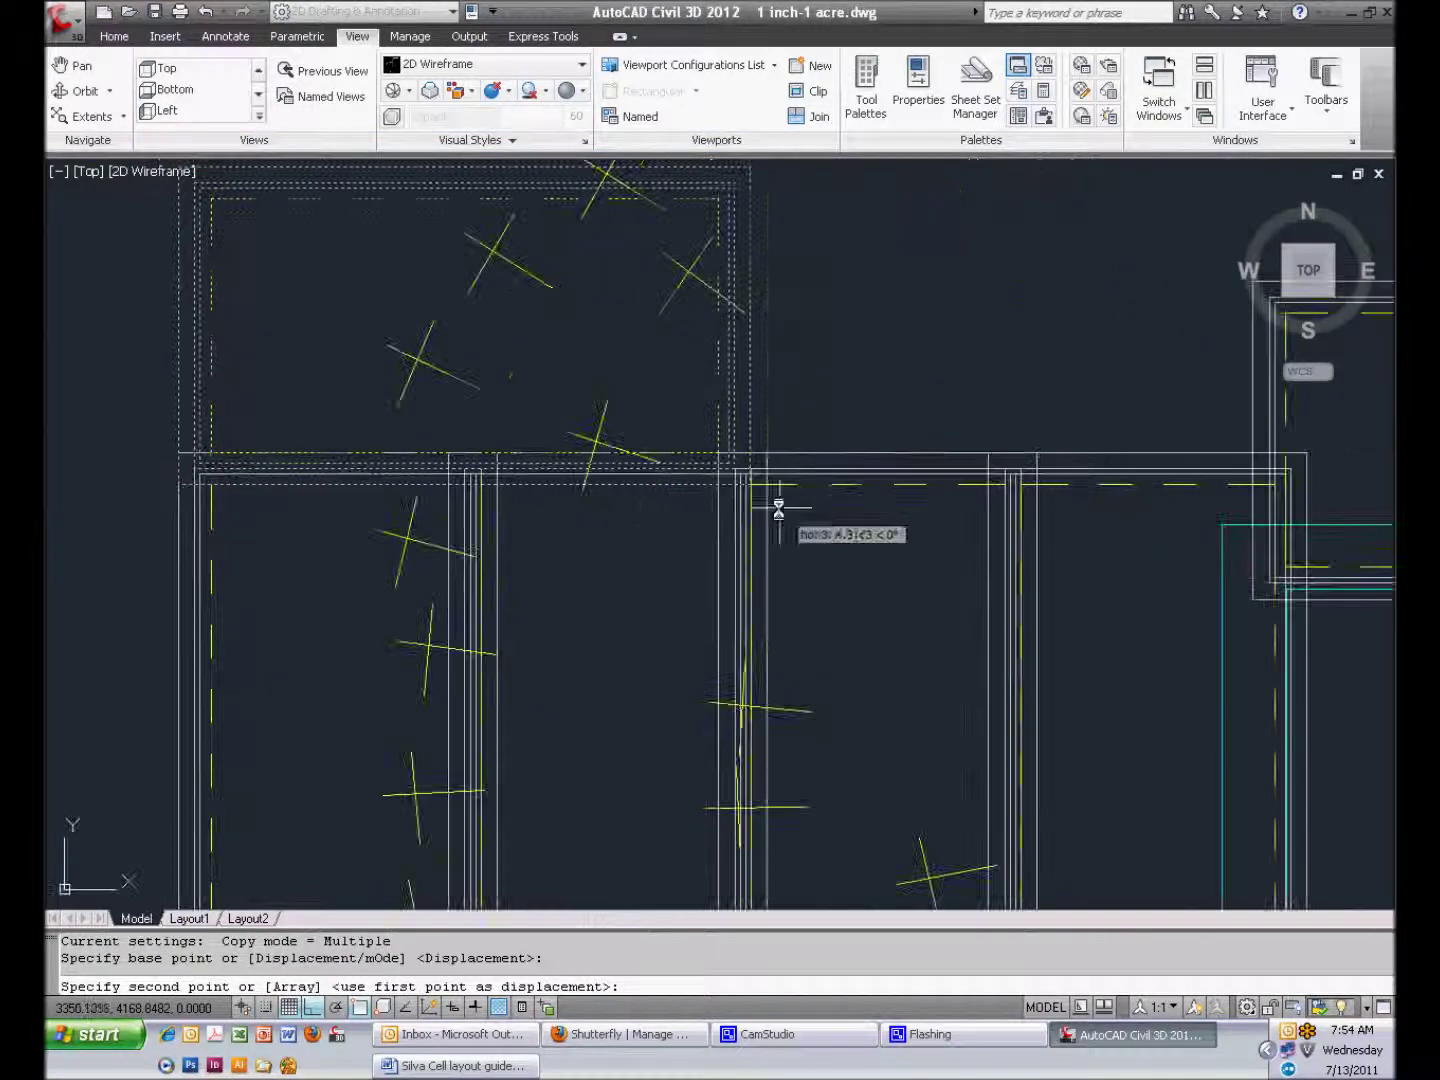
{"action": "scroll", "coordinate": [290, 428], "scroll_direction": "up", "scroll_amount": 5}
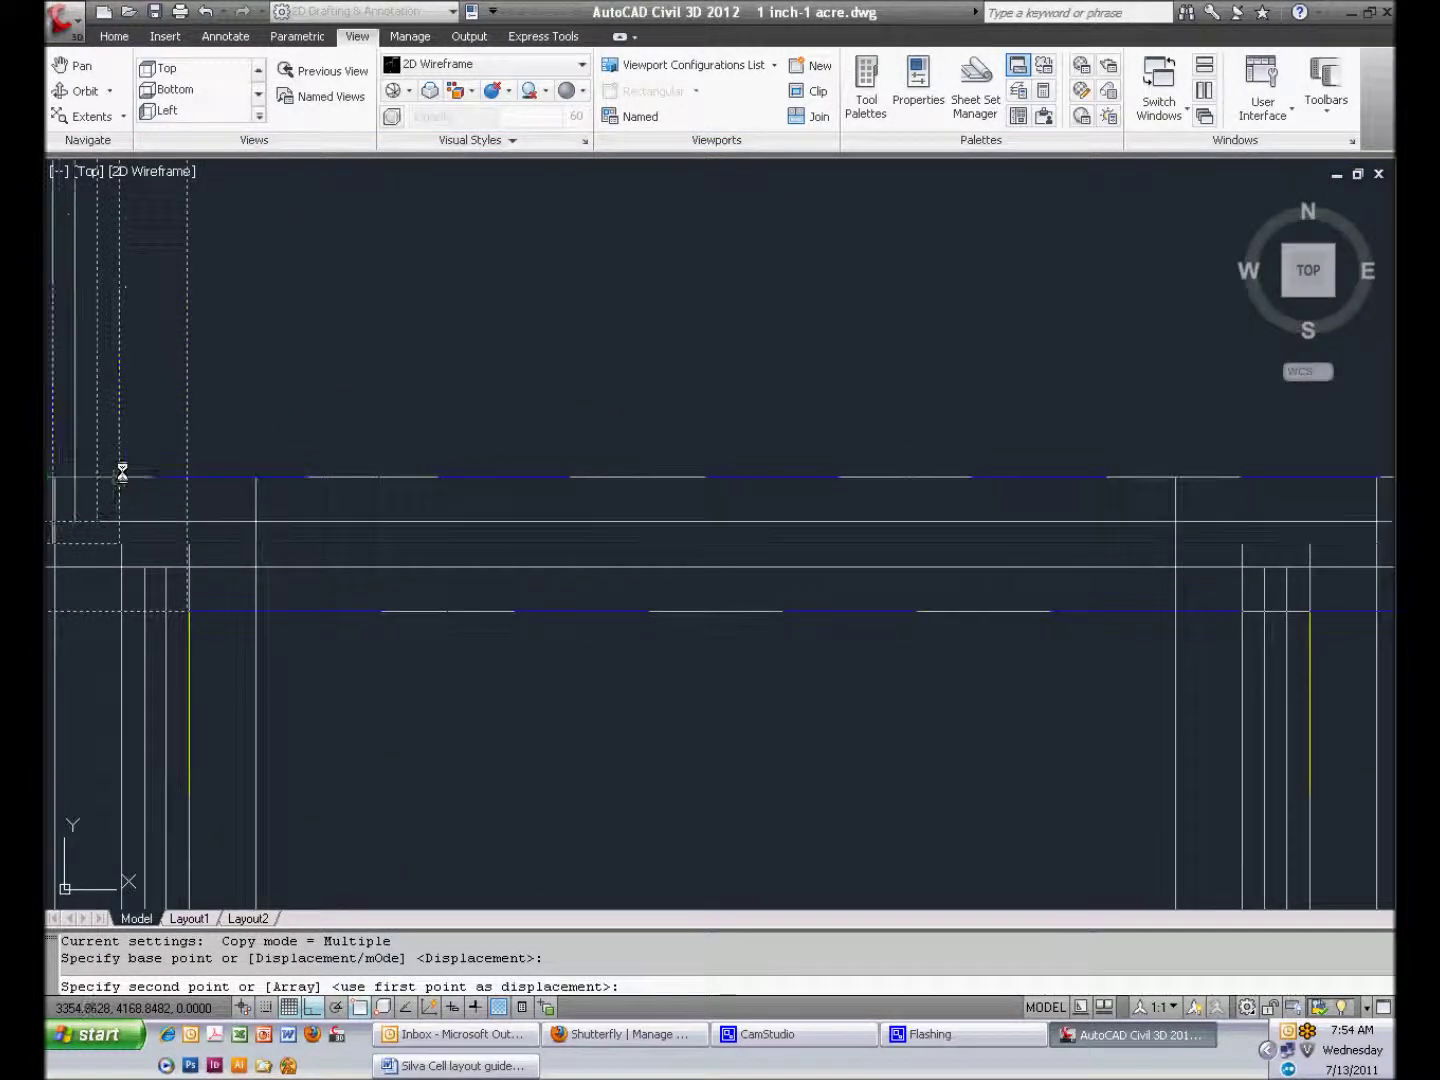
{"action": "left_click", "coordinate": [122, 473]}
{"action": "scroll", "coordinate": [257, 514], "scroll_direction": "down", "scroll_amount": 6}
{"action": "key", "text": "Return"}
Move the two upper cells so they sit against the tree opening's cell
{"action": "scroll", "coordinate": [535, 566], "scroll_direction": "up", "scroll_amount": 2}
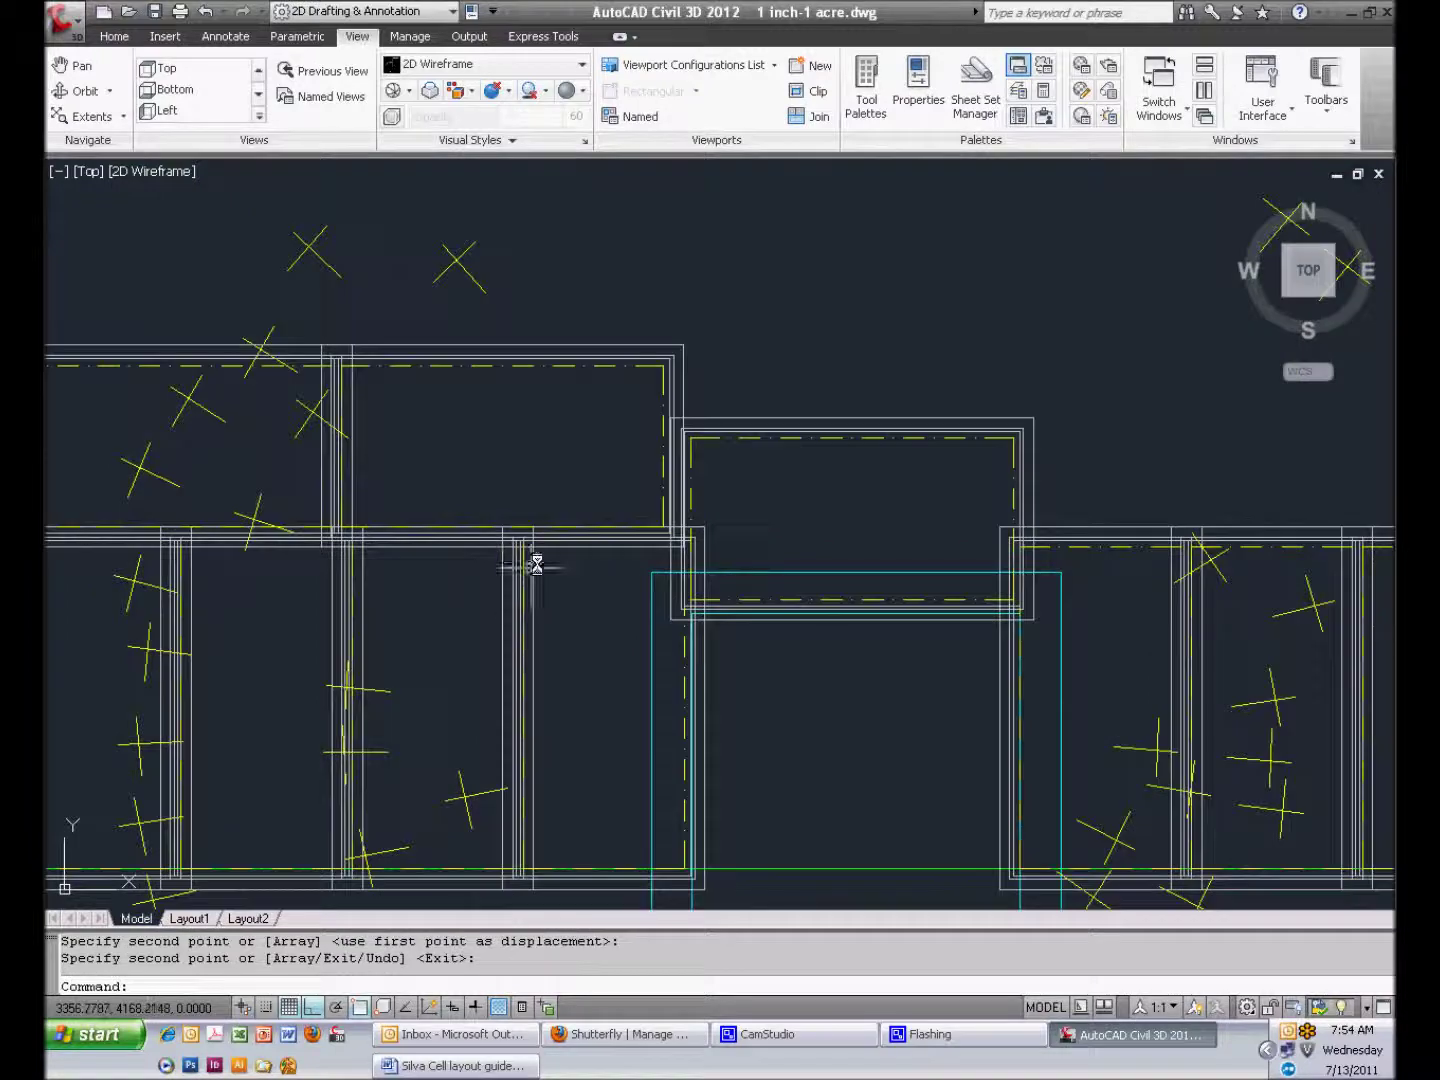
{"action": "middle_click_drag", "start_coordinate": [506, 524], "coordinate": [725, 514]}
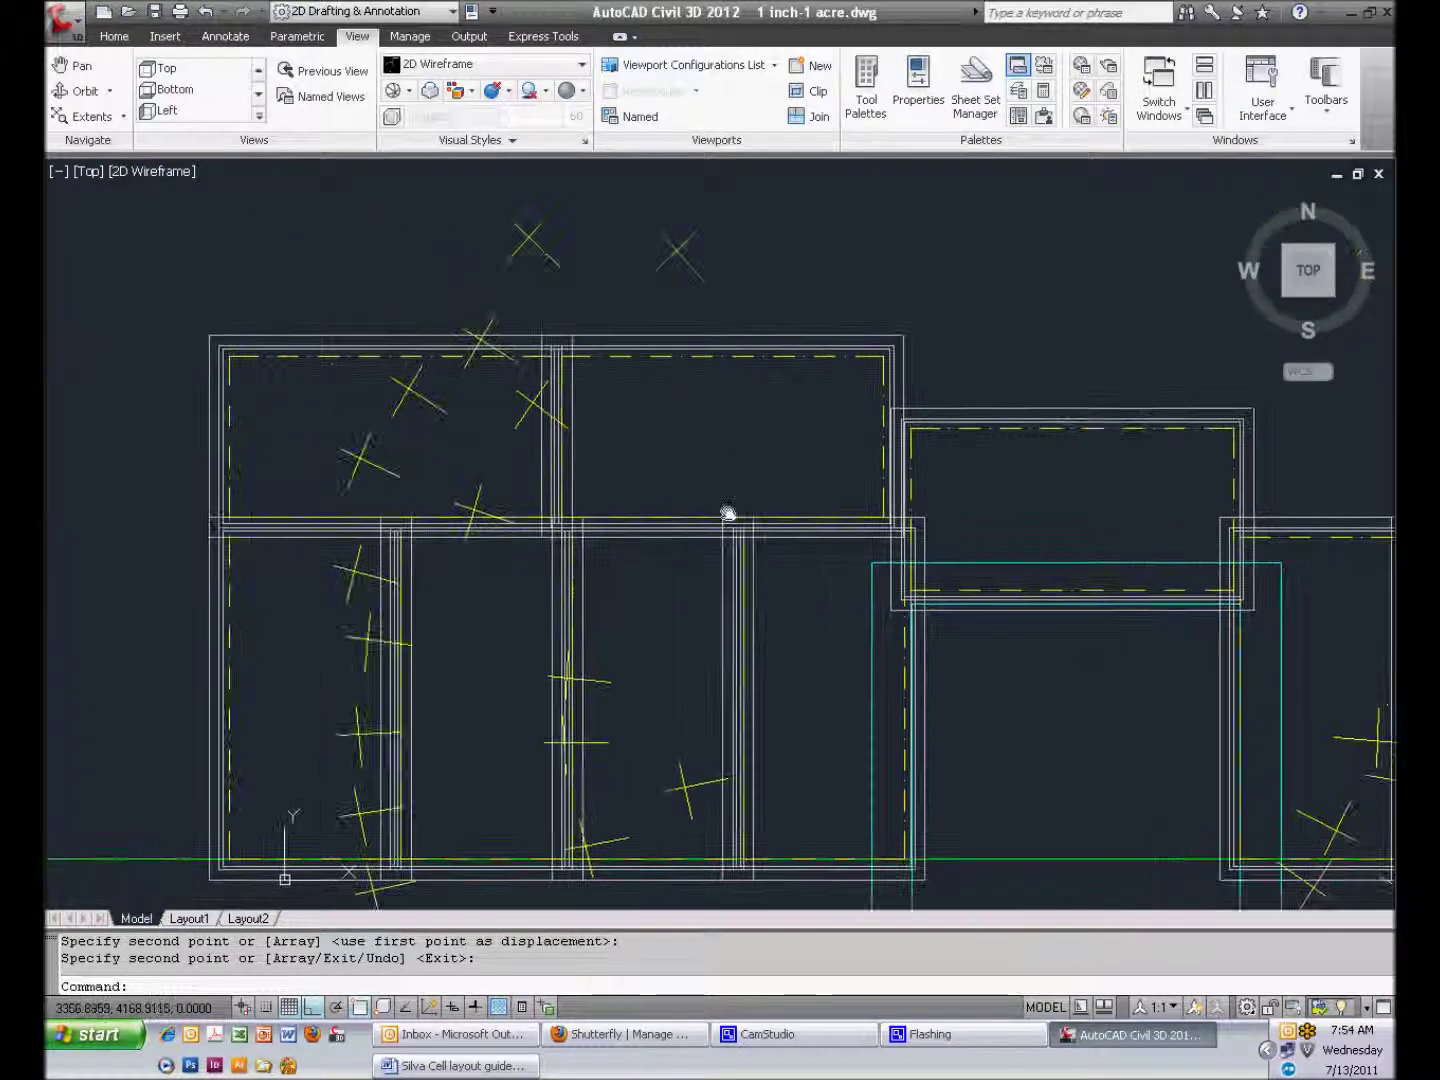
{"action": "left_click", "coordinate": [155, 311]}
{"action": "left_click", "coordinate": [928, 571]}
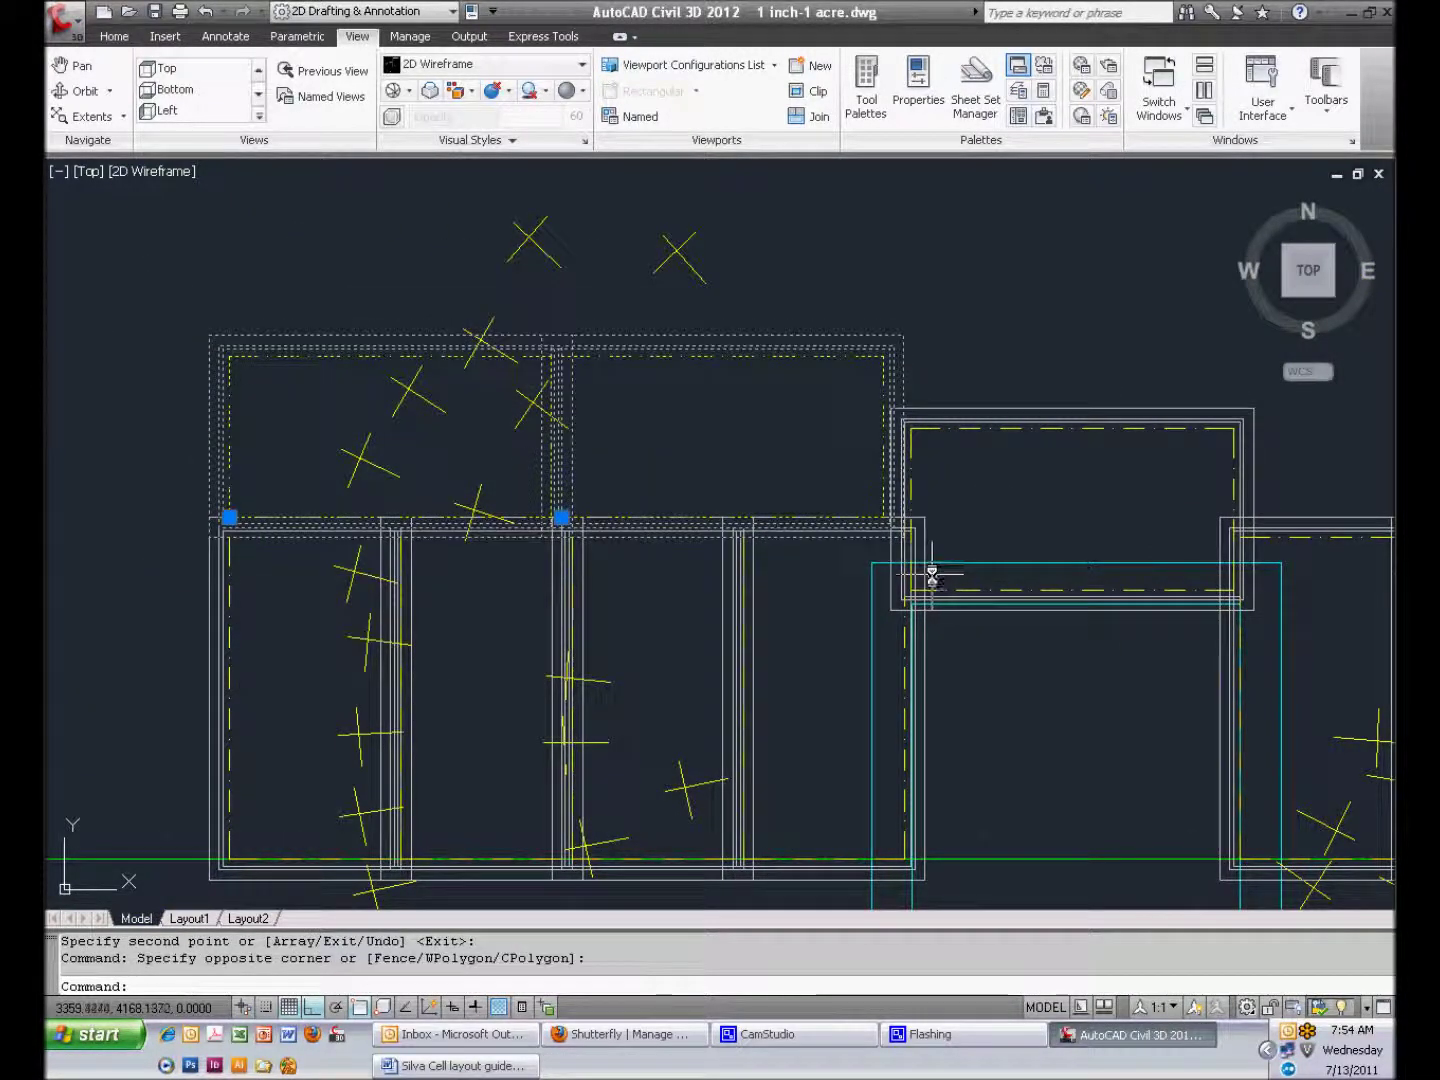
{"action": "type", "text": "m"}
{"action": "key", "text": "Return"}
{"action": "scroll", "coordinate": [965, 540], "scroll_direction": "up", "scroll_amount": 6}
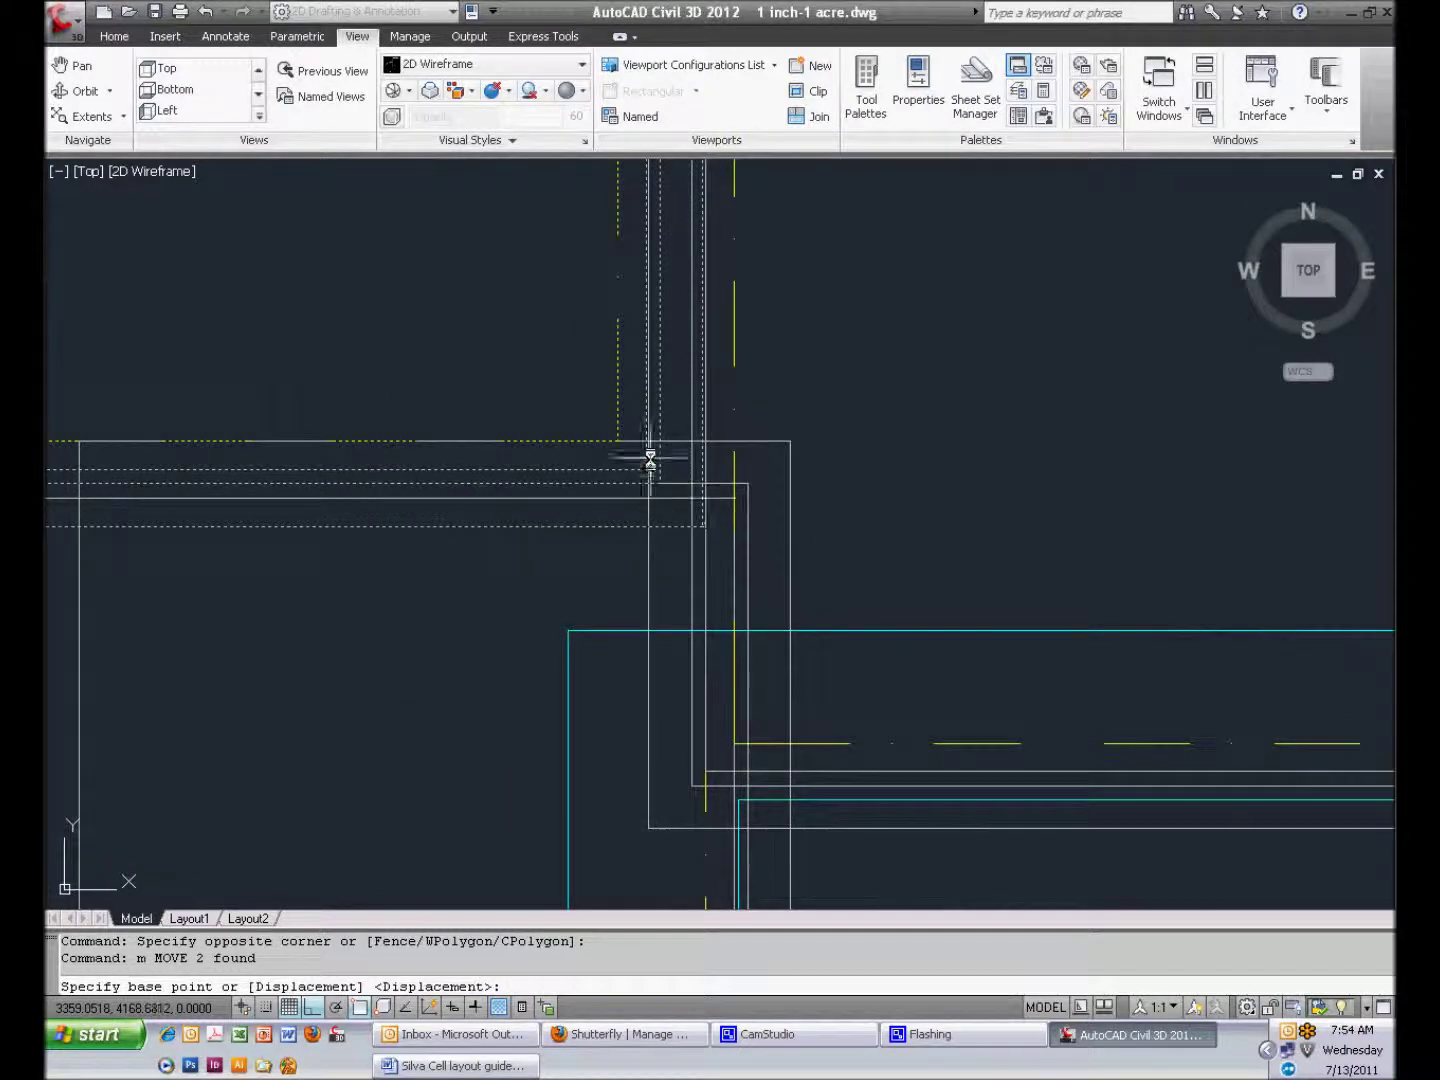
{"action": "left_click", "coordinate": [615, 437]}
{"action": "scroll", "coordinate": [641, 442], "scroll_direction": "up", "scroll_amount": 3}
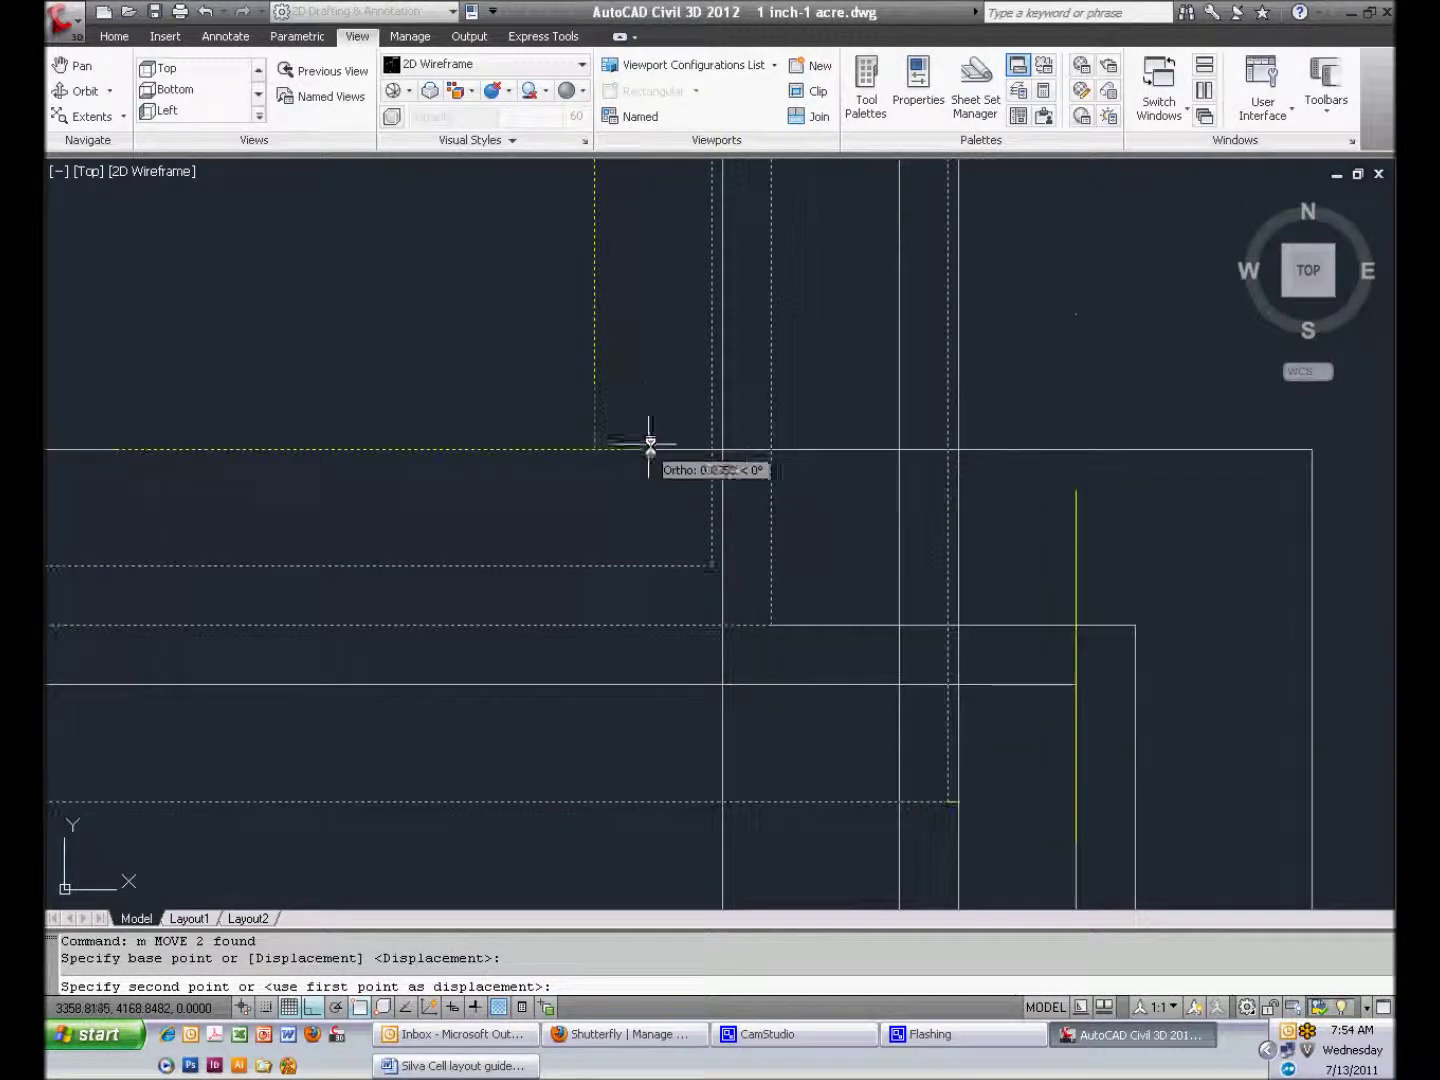
{"action": "left_click", "coordinate": [717, 446]}
{"action": "scroll", "coordinate": [718, 447], "scroll_direction": "down", "scroll_amount": 5}
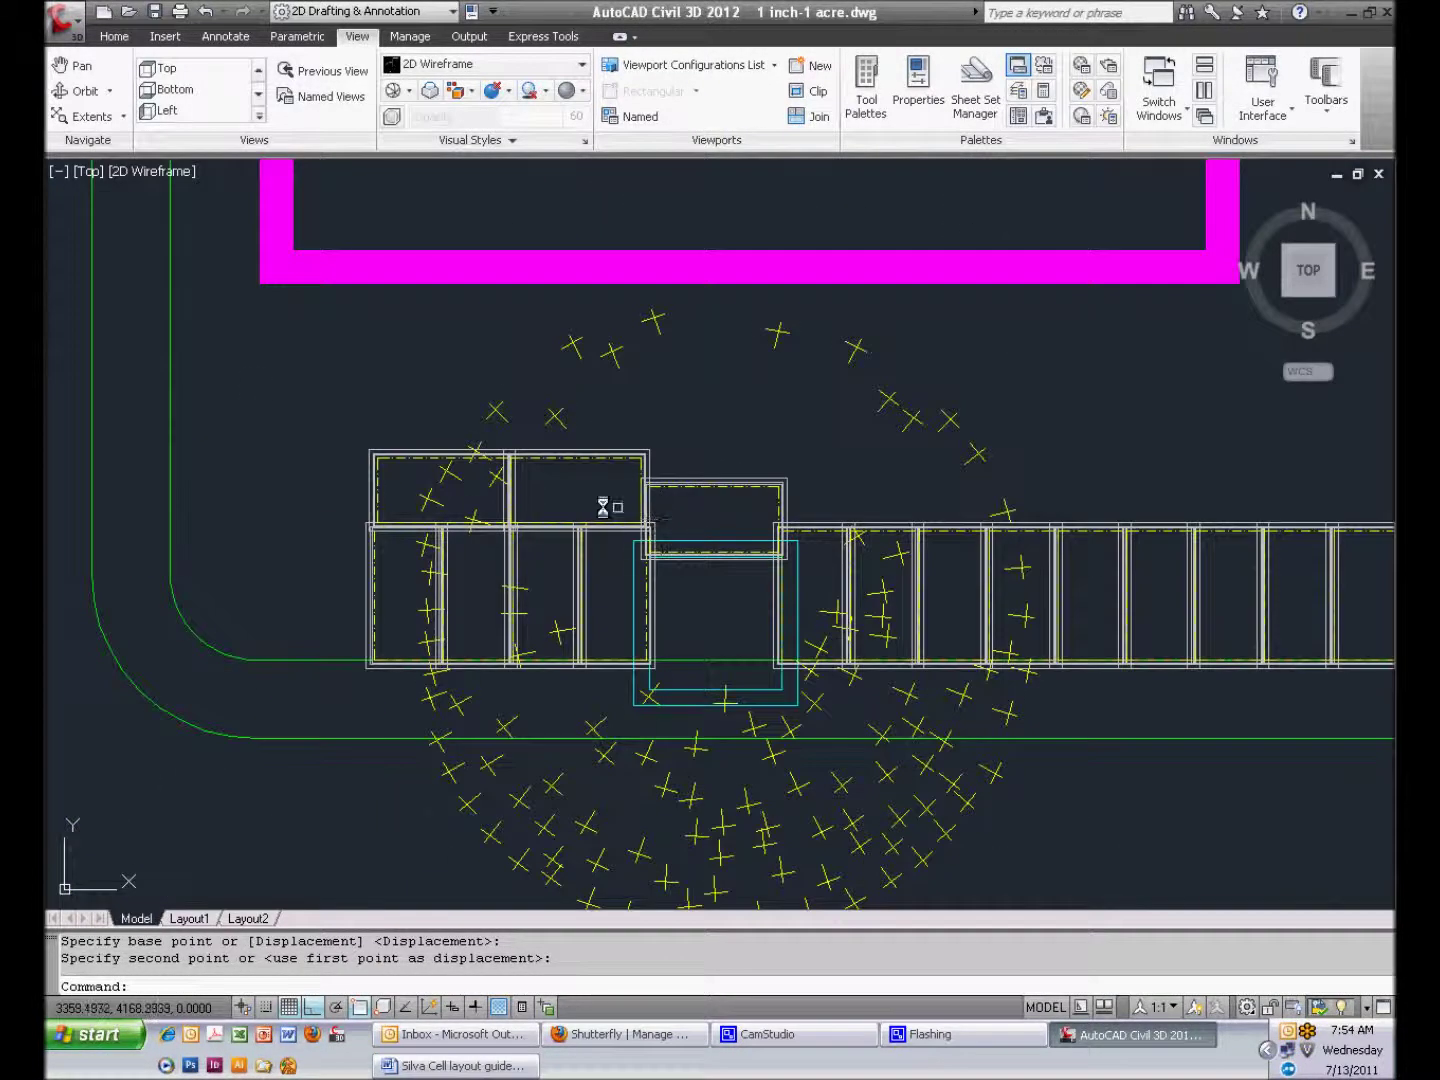
Copy the pair of upper cells to the first two corners along the row
{"action": "left_click", "coordinate": [337, 380]}
{"action": "left_click", "coordinate": [650, 532]}
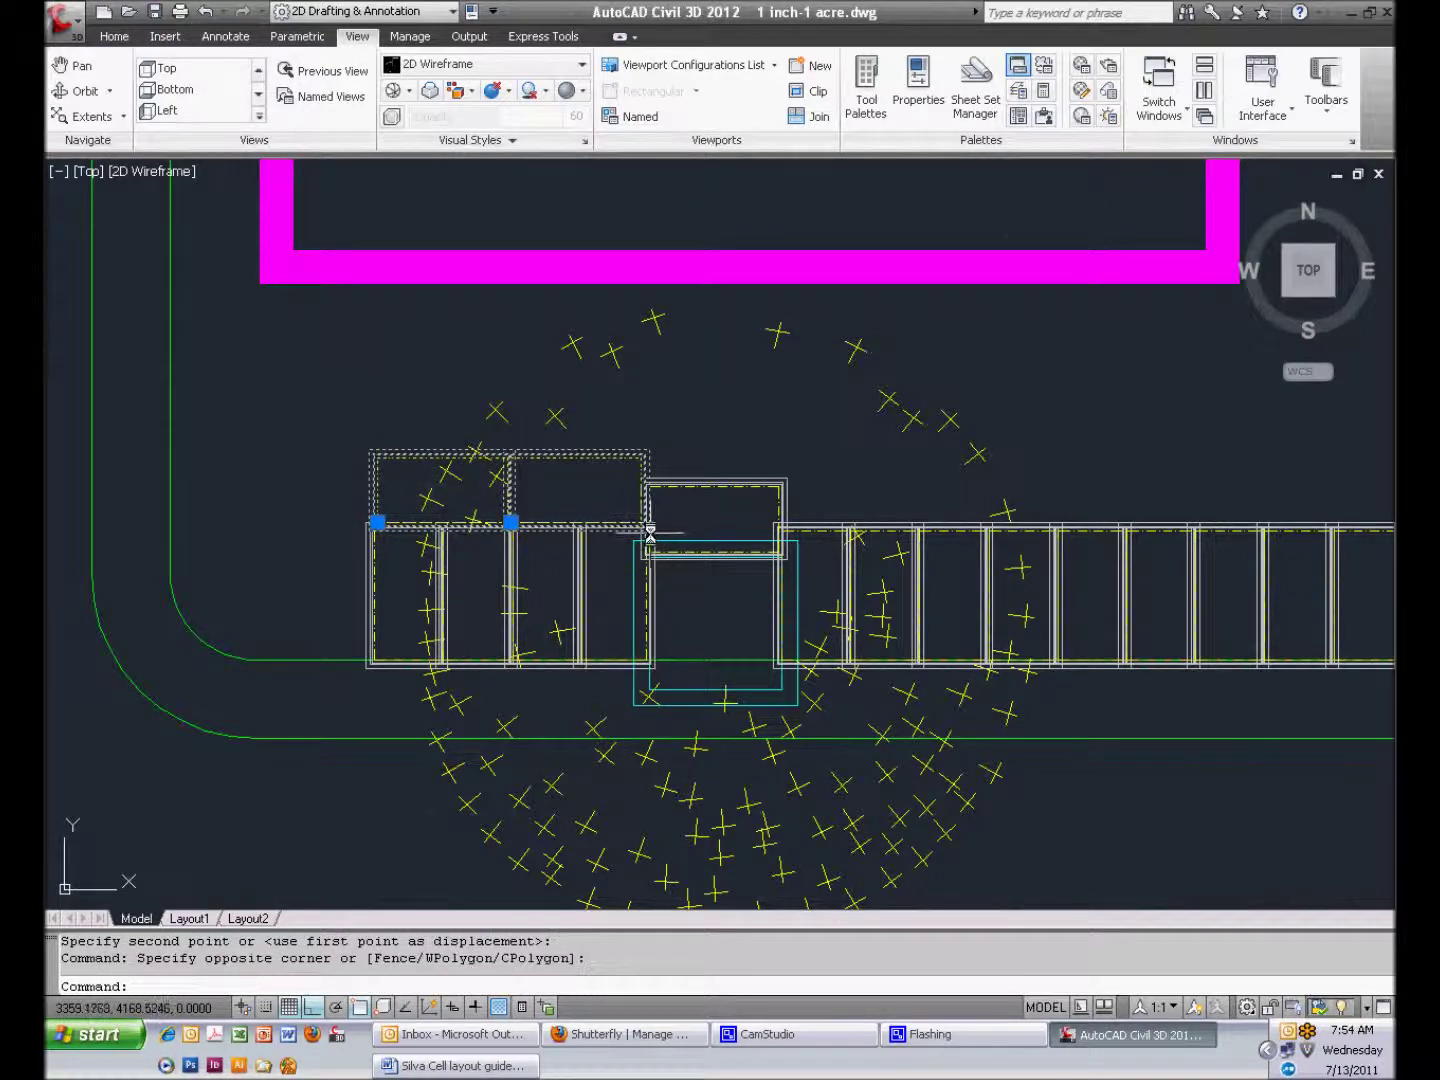
{"action": "key", "text": "Return"}
{"action": "scroll", "coordinate": [418, 508], "scroll_direction": "up", "scroll_amount": 5}
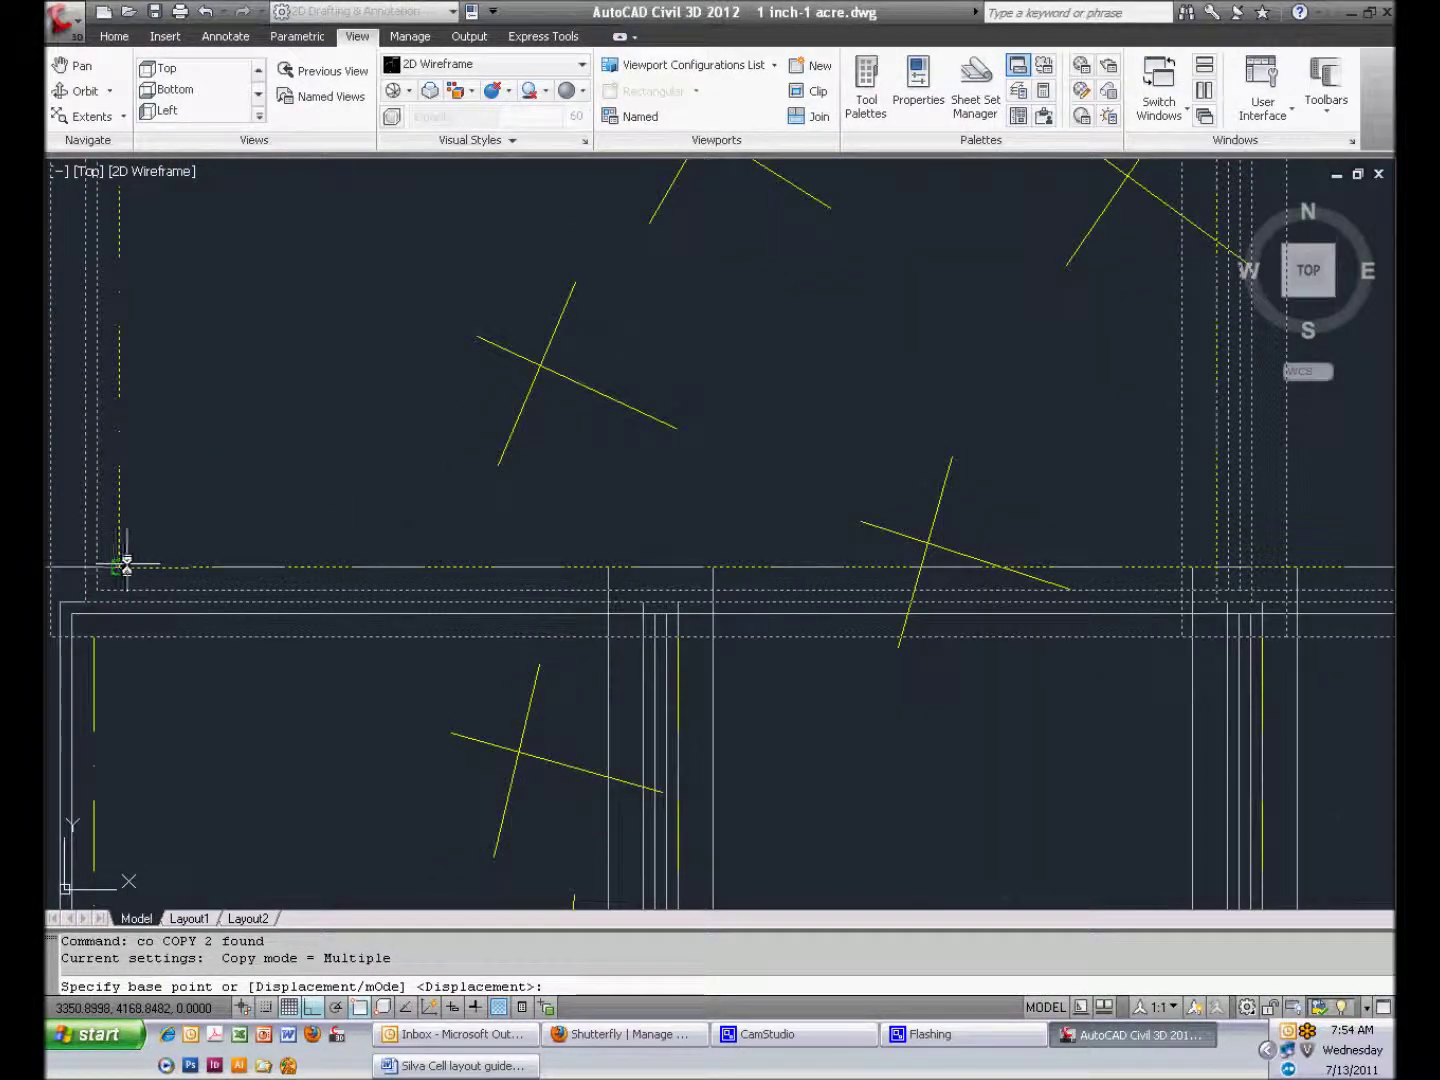
{"action": "left_click", "coordinate": [126, 566]}
{"action": "scroll", "coordinate": [130, 566], "scroll_direction": "down", "scroll_amount": 6}
{"action": "scroll", "coordinate": [215, 509], "scroll_direction": "up", "scroll_amount": 8}
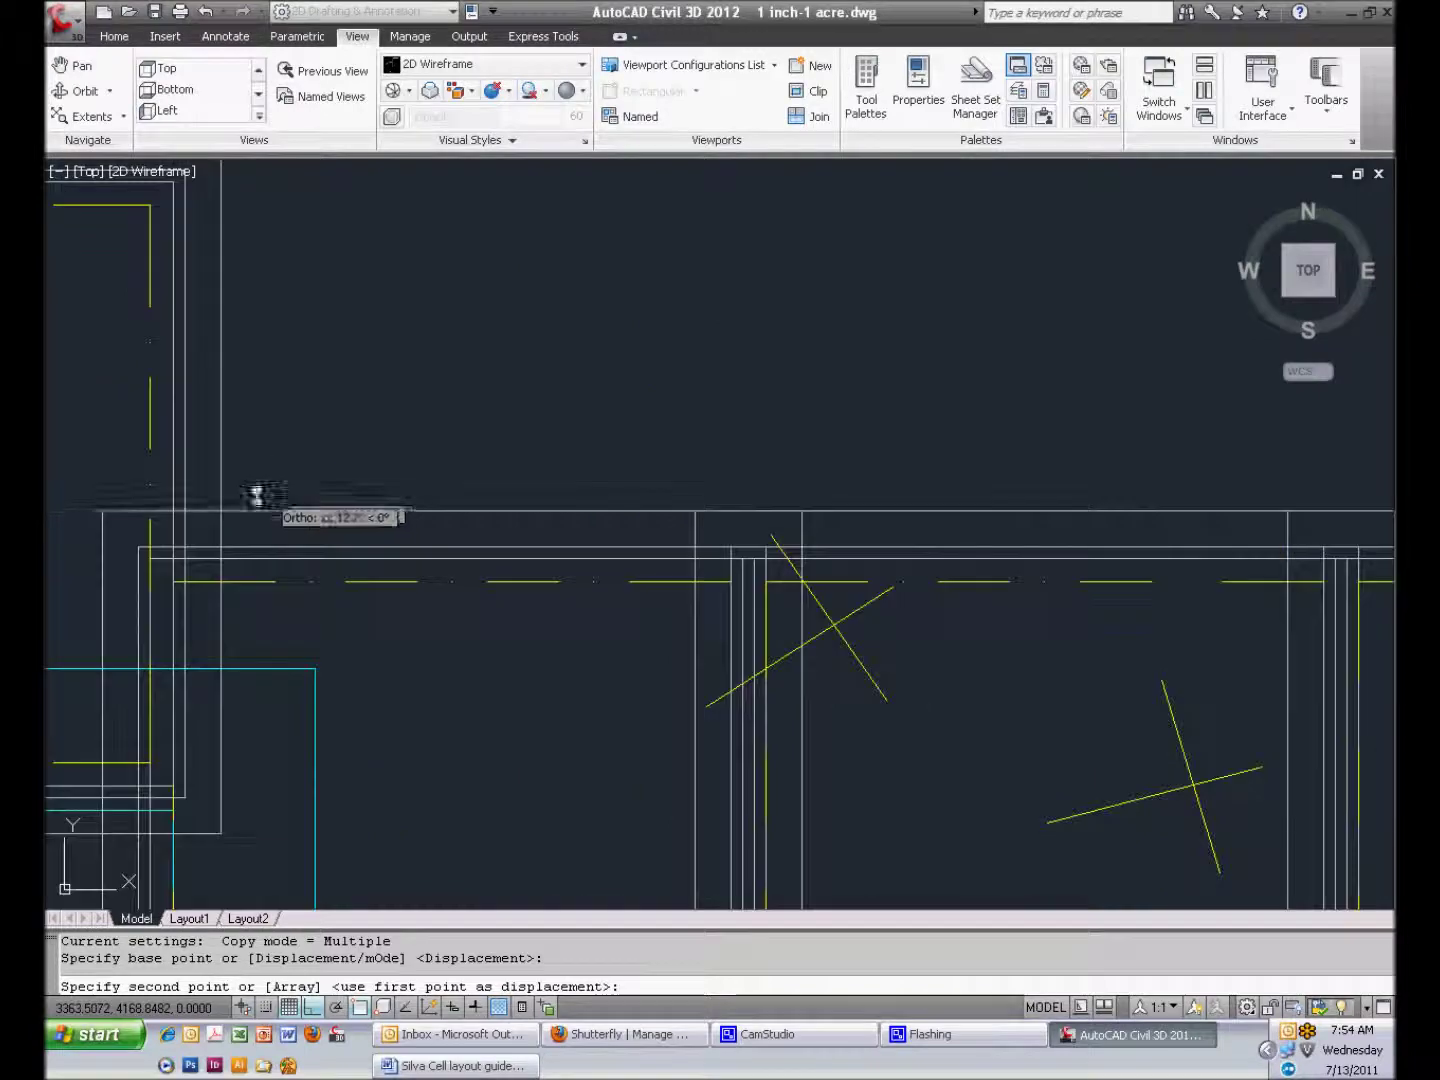
{"action": "left_click", "coordinate": [220, 505]}
{"action": "scroll", "coordinate": [250, 519], "scroll_direction": "down", "scroll_amount": 6}
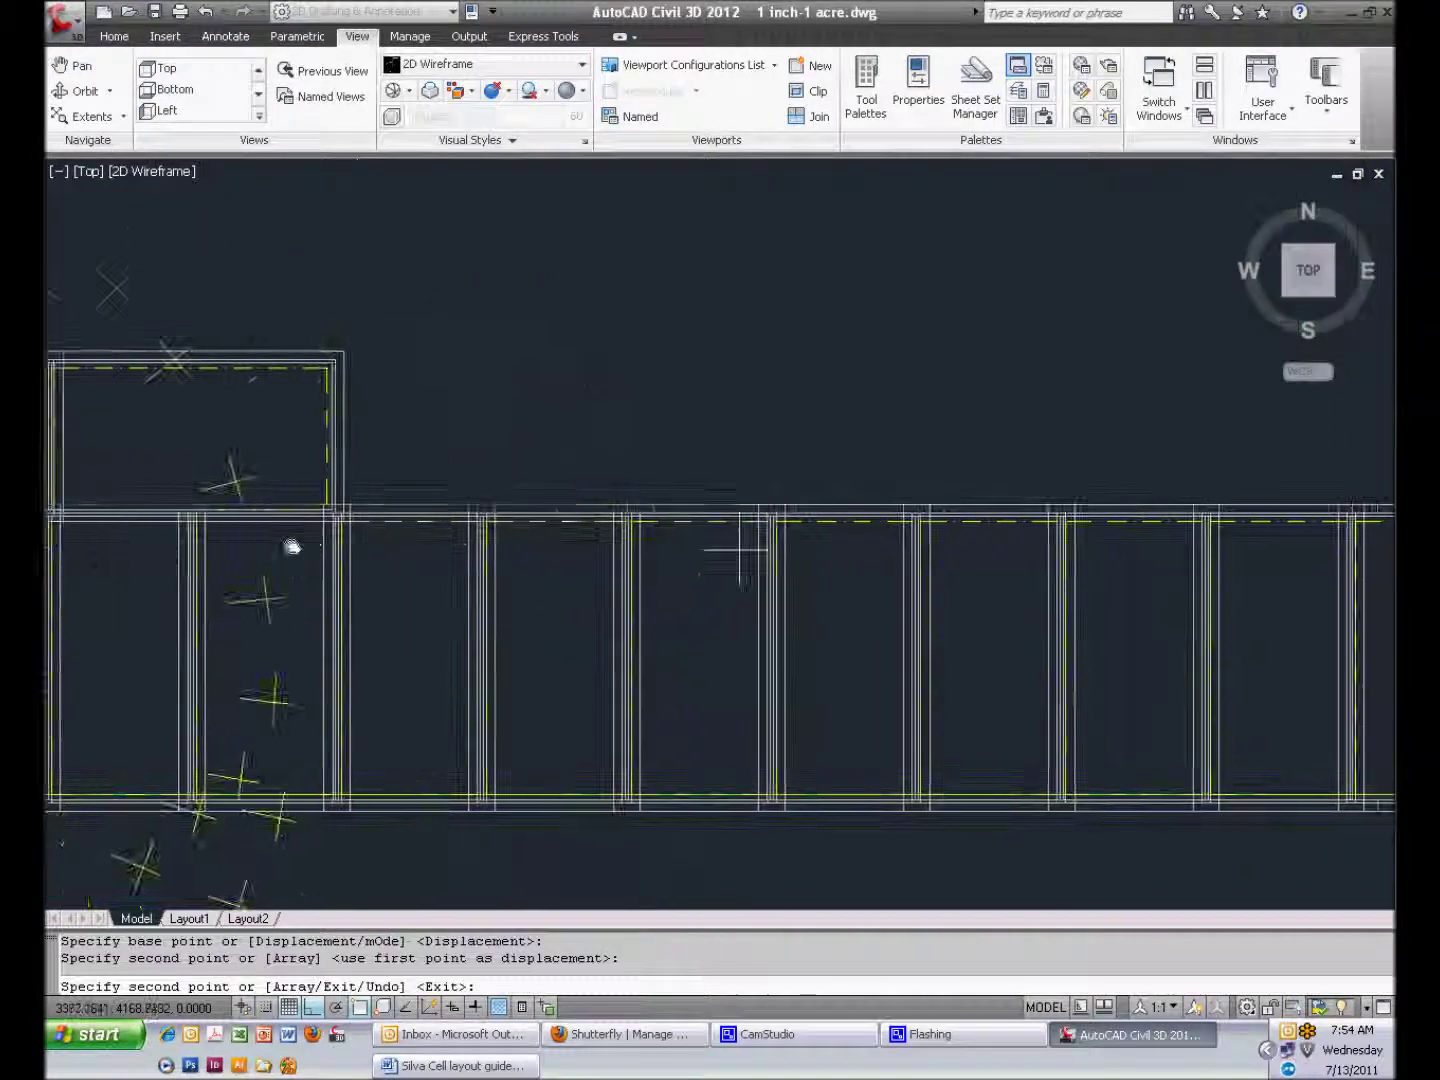
{"action": "scroll", "coordinate": [344, 509], "scroll_direction": "up", "scroll_amount": 5}
{"action": "left_click", "coordinate": [365, 473]}
Place three more copies of the upper pair at the next corner, the wall corner and the row's end
{"action": "scroll", "coordinate": [428, 585], "scroll_direction": "down", "scroll_amount": 5}
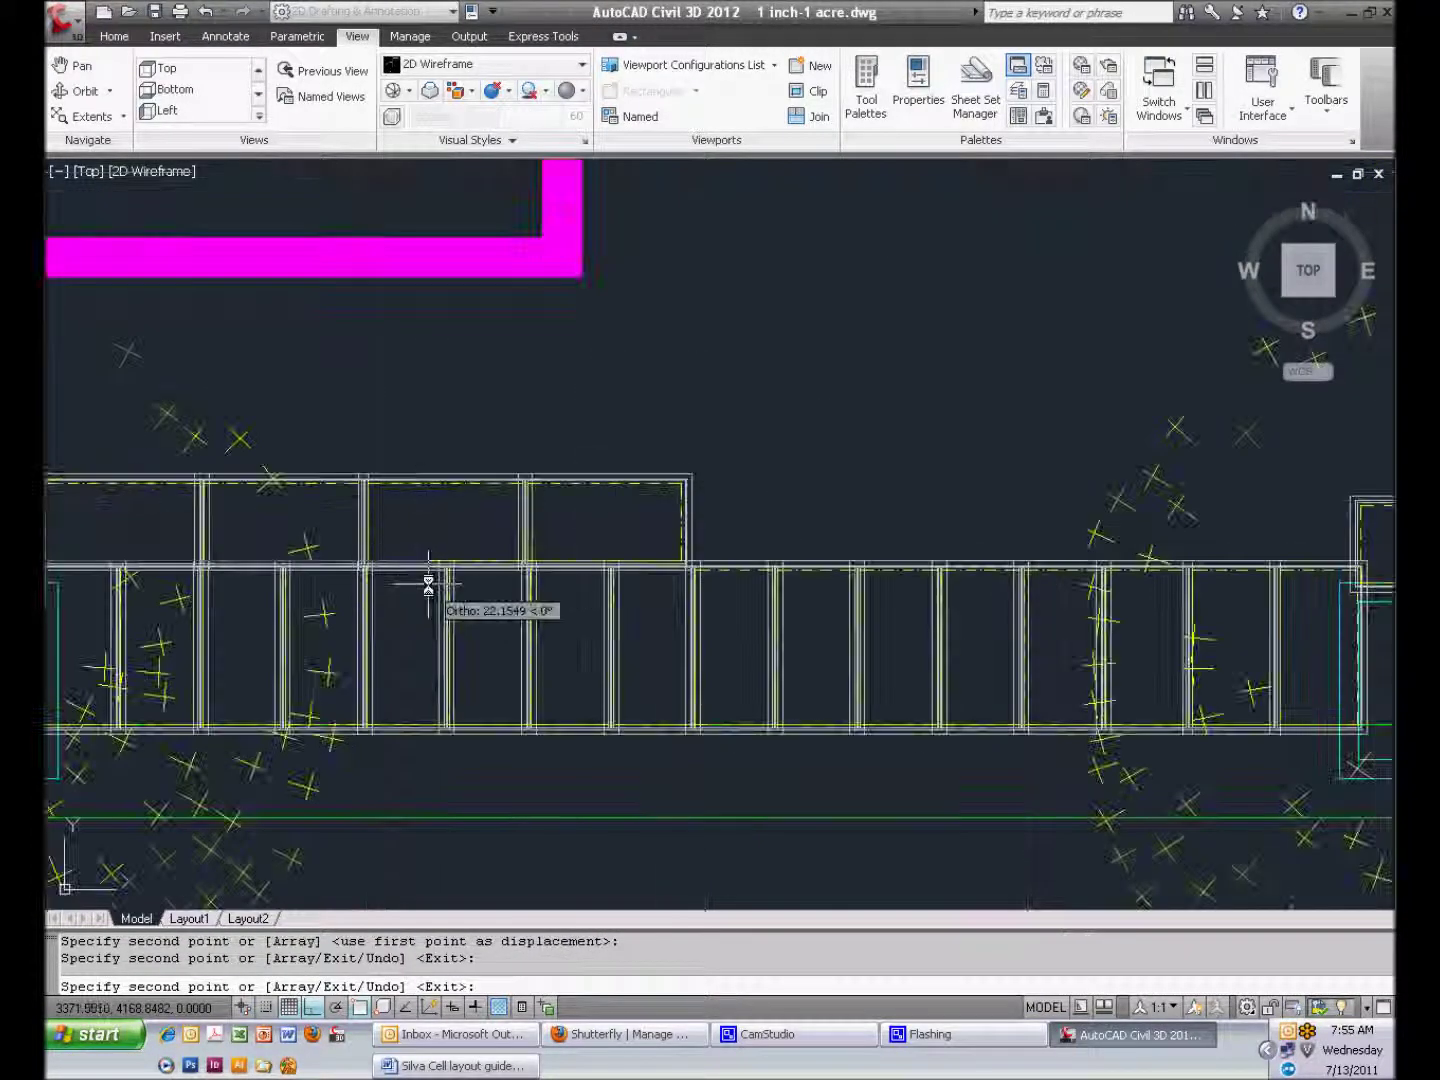
{"action": "scroll", "coordinate": [450, 578], "scroll_direction": "down", "scroll_amount": 5}
{"action": "scroll", "coordinate": [271, 514], "scroll_direction": "up", "scroll_amount": 10}
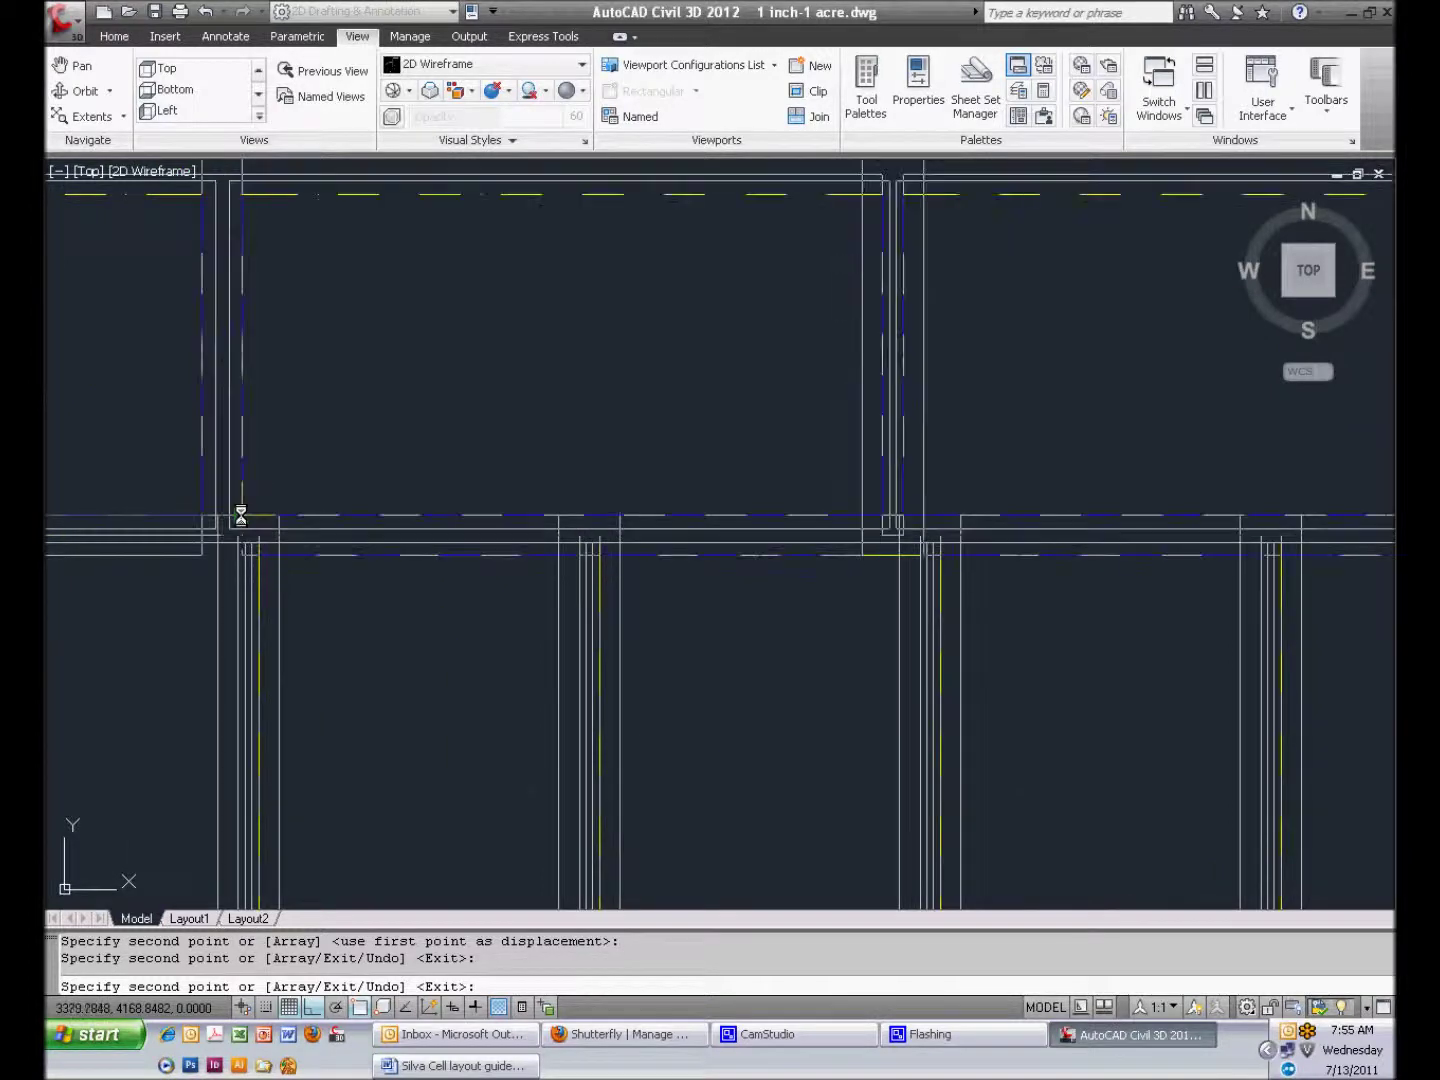
{"action": "left_click", "coordinate": [241, 516]}
{"action": "scroll", "coordinate": [240, 515], "scroll_direction": "down", "scroll_amount": 8}
{"action": "scroll", "coordinate": [310, 548], "scroll_direction": "up", "scroll_amount": 8}
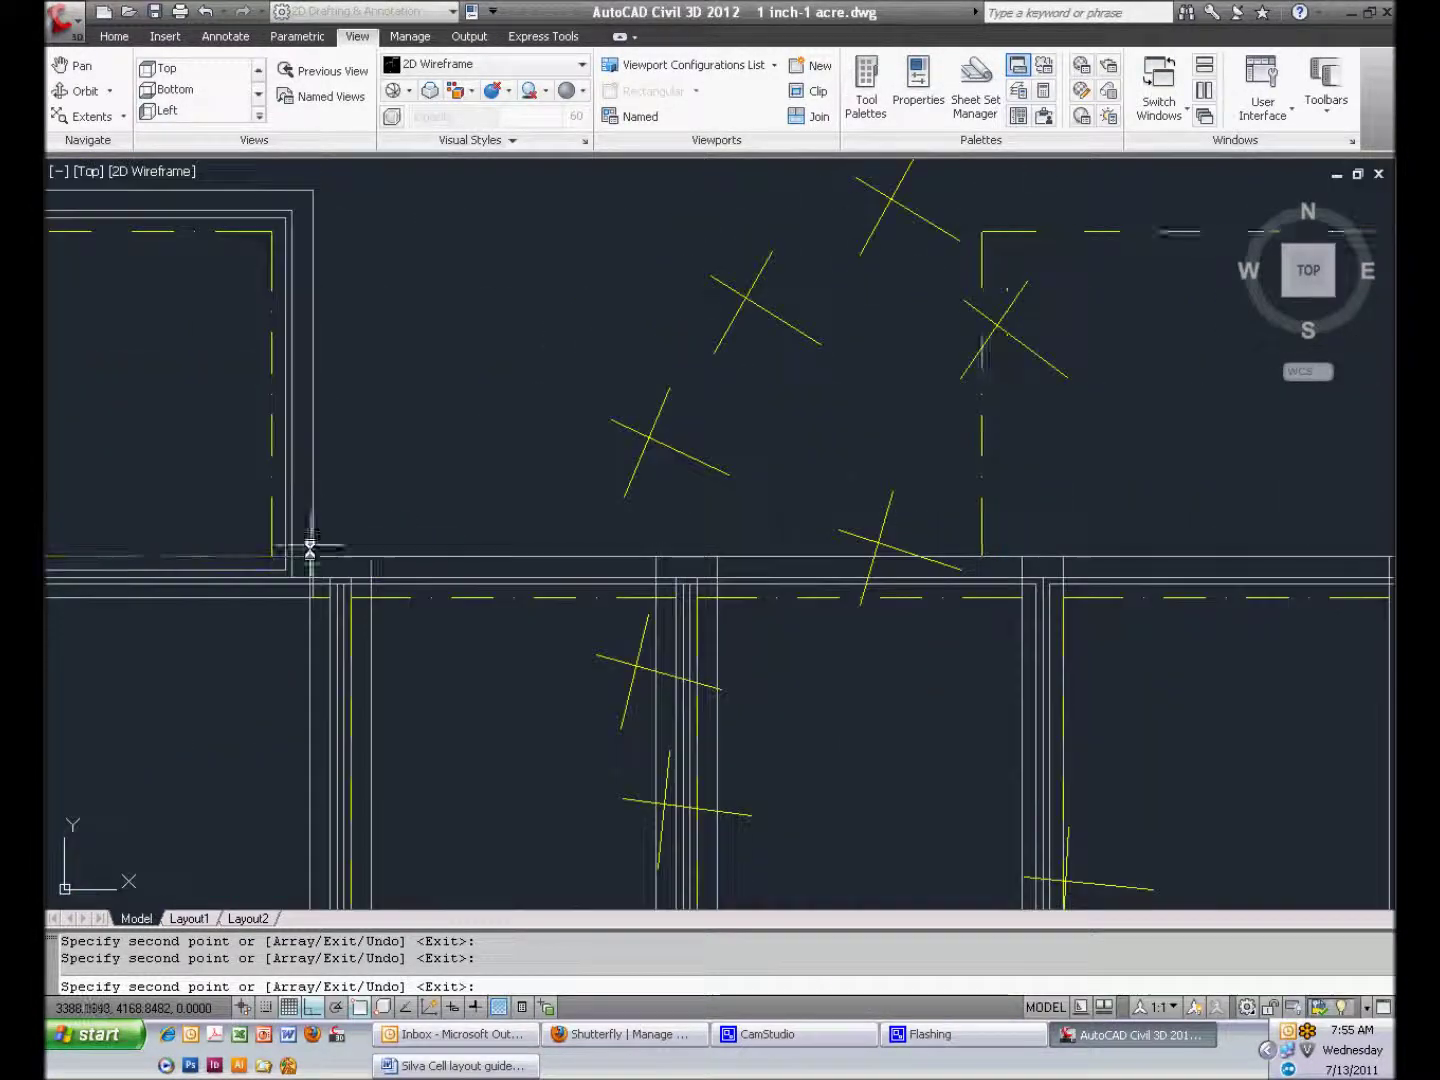
{"action": "left_click", "coordinate": [311, 553]}
{"action": "scroll", "coordinate": [312, 553], "scroll_direction": "down", "scroll_amount": 7}
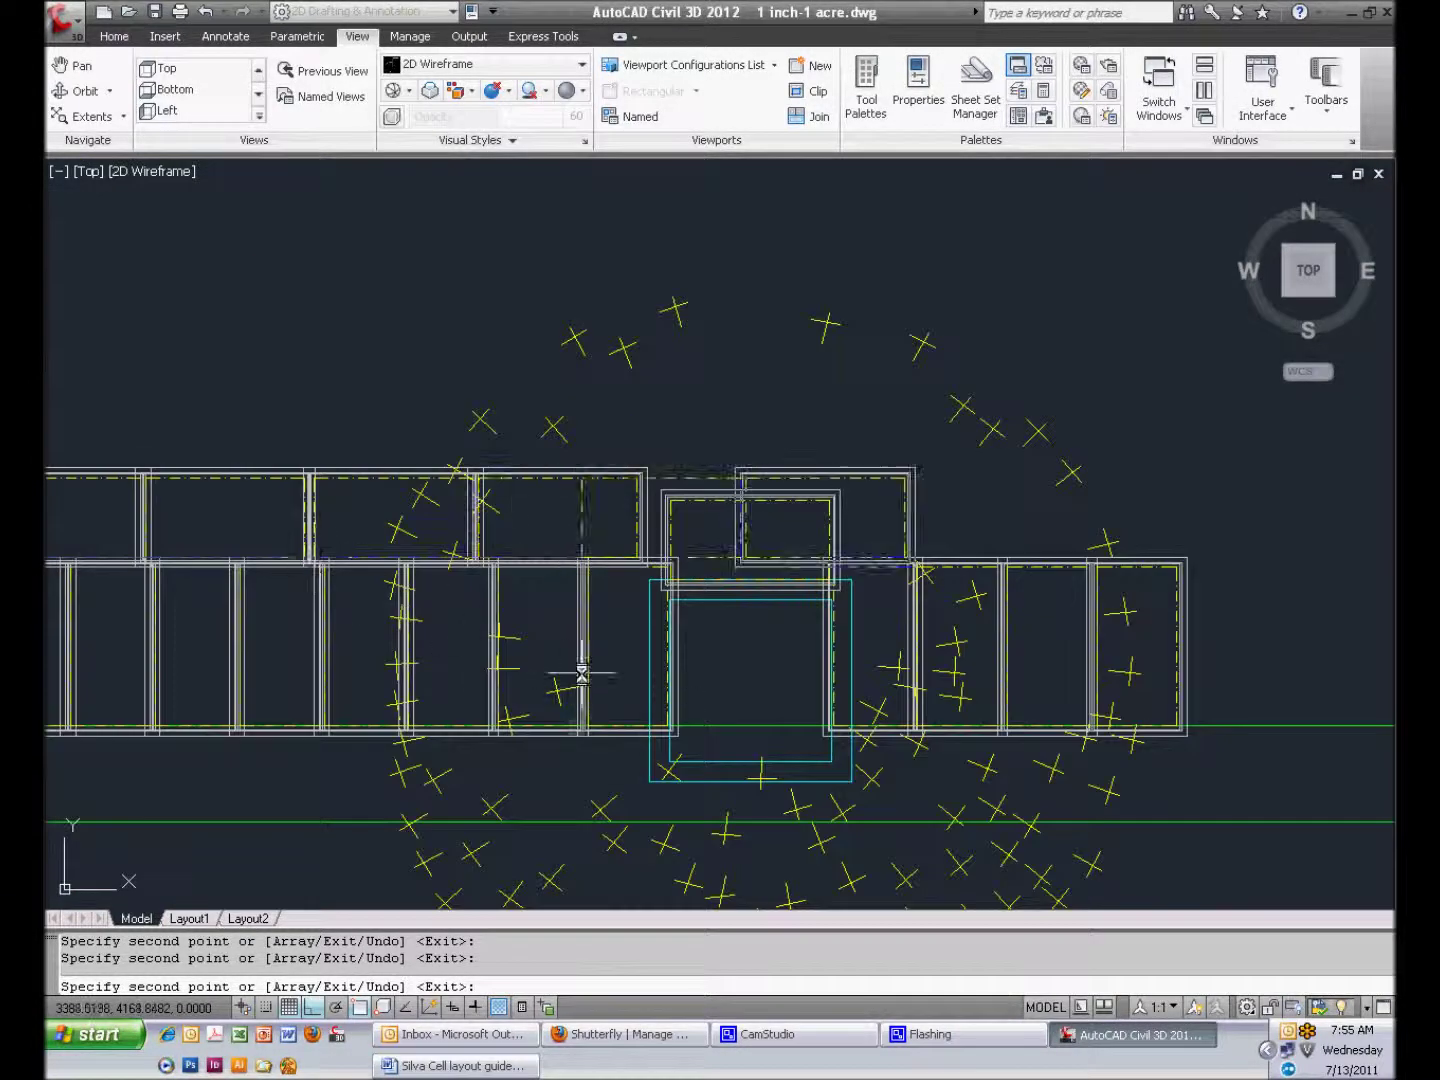
{"action": "middle_click_drag", "start_coordinate": [820, 579], "coordinate": [311, 562]}
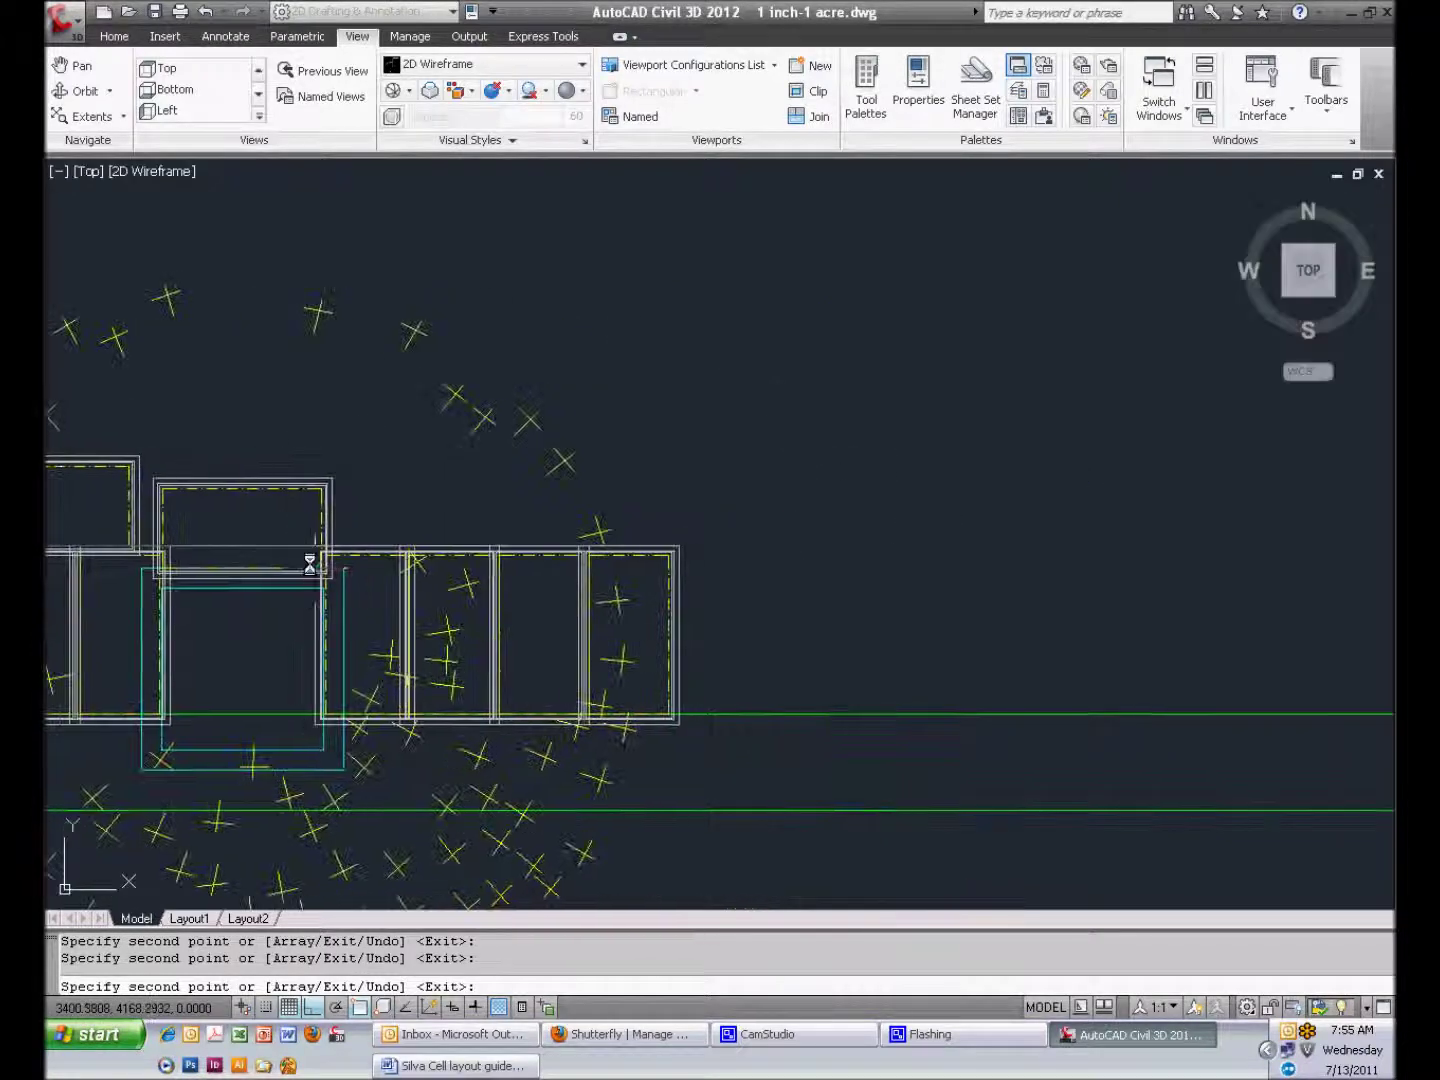
{"action": "scroll", "coordinate": [310, 565], "scroll_direction": "up", "scroll_amount": 8}
{"action": "left_click", "coordinate": [320, 562]}
{"action": "scroll", "coordinate": [325, 578], "scroll_direction": "down", "scroll_amount": 8}
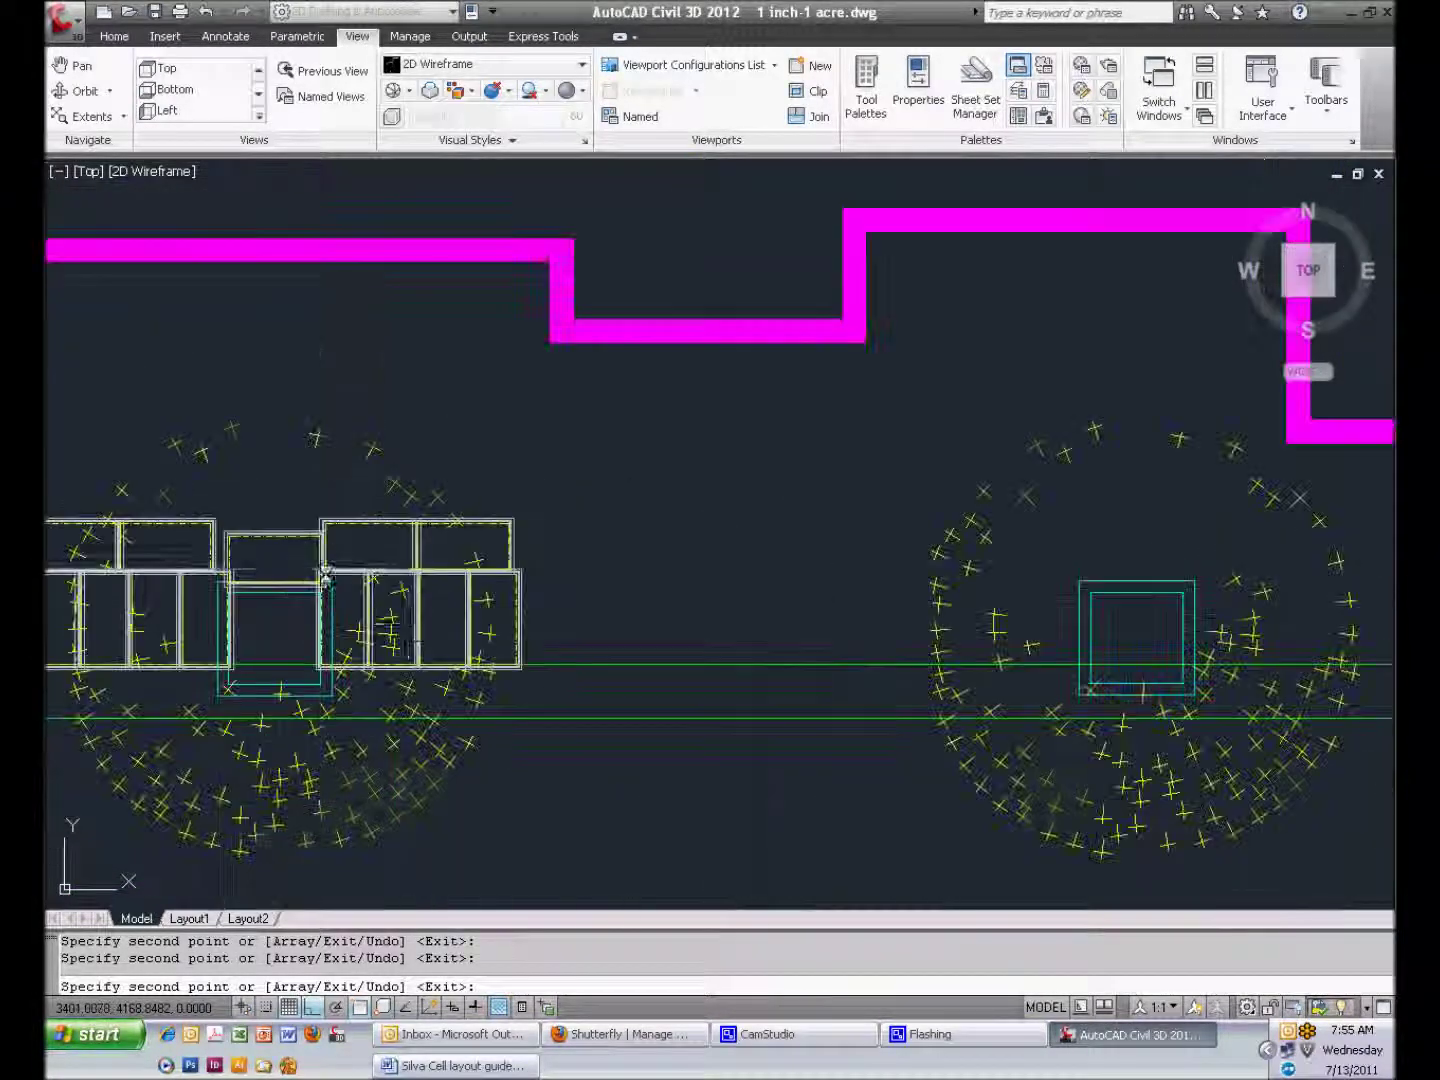
{"action": "key", "text": "Return"}
{"action": "scroll", "coordinate": [746, 634], "scroll_direction": "down", "scroll_amount": 4}
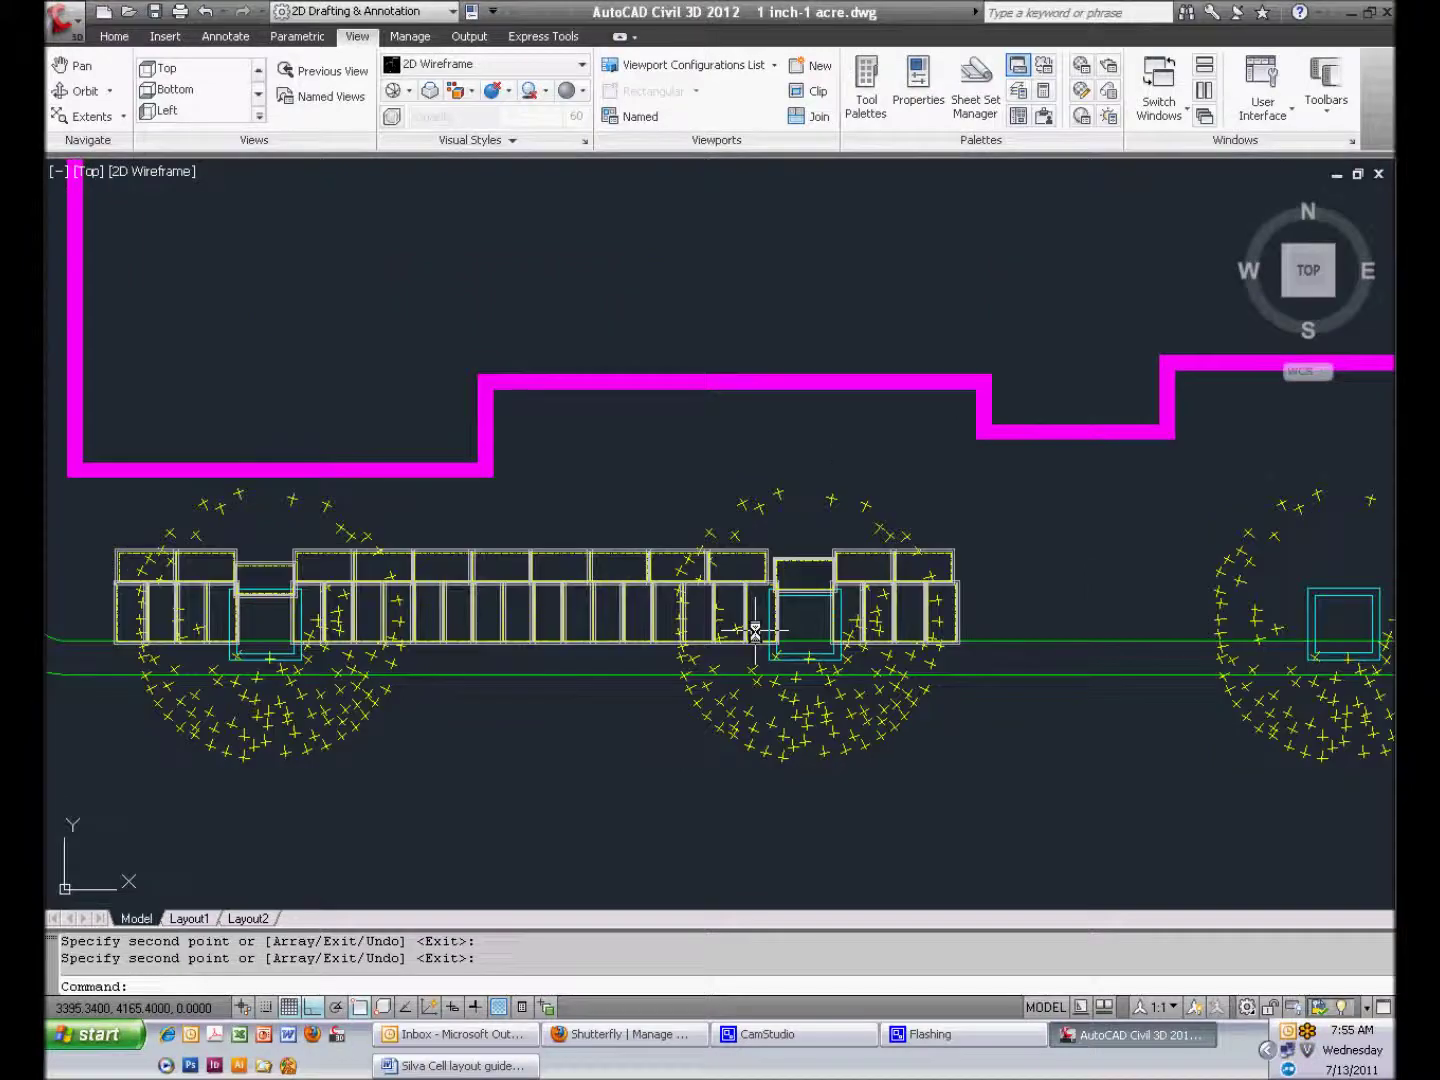
{"action": "scroll", "coordinate": [379, 565], "scroll_direction": "up", "scroll_amount": 8}
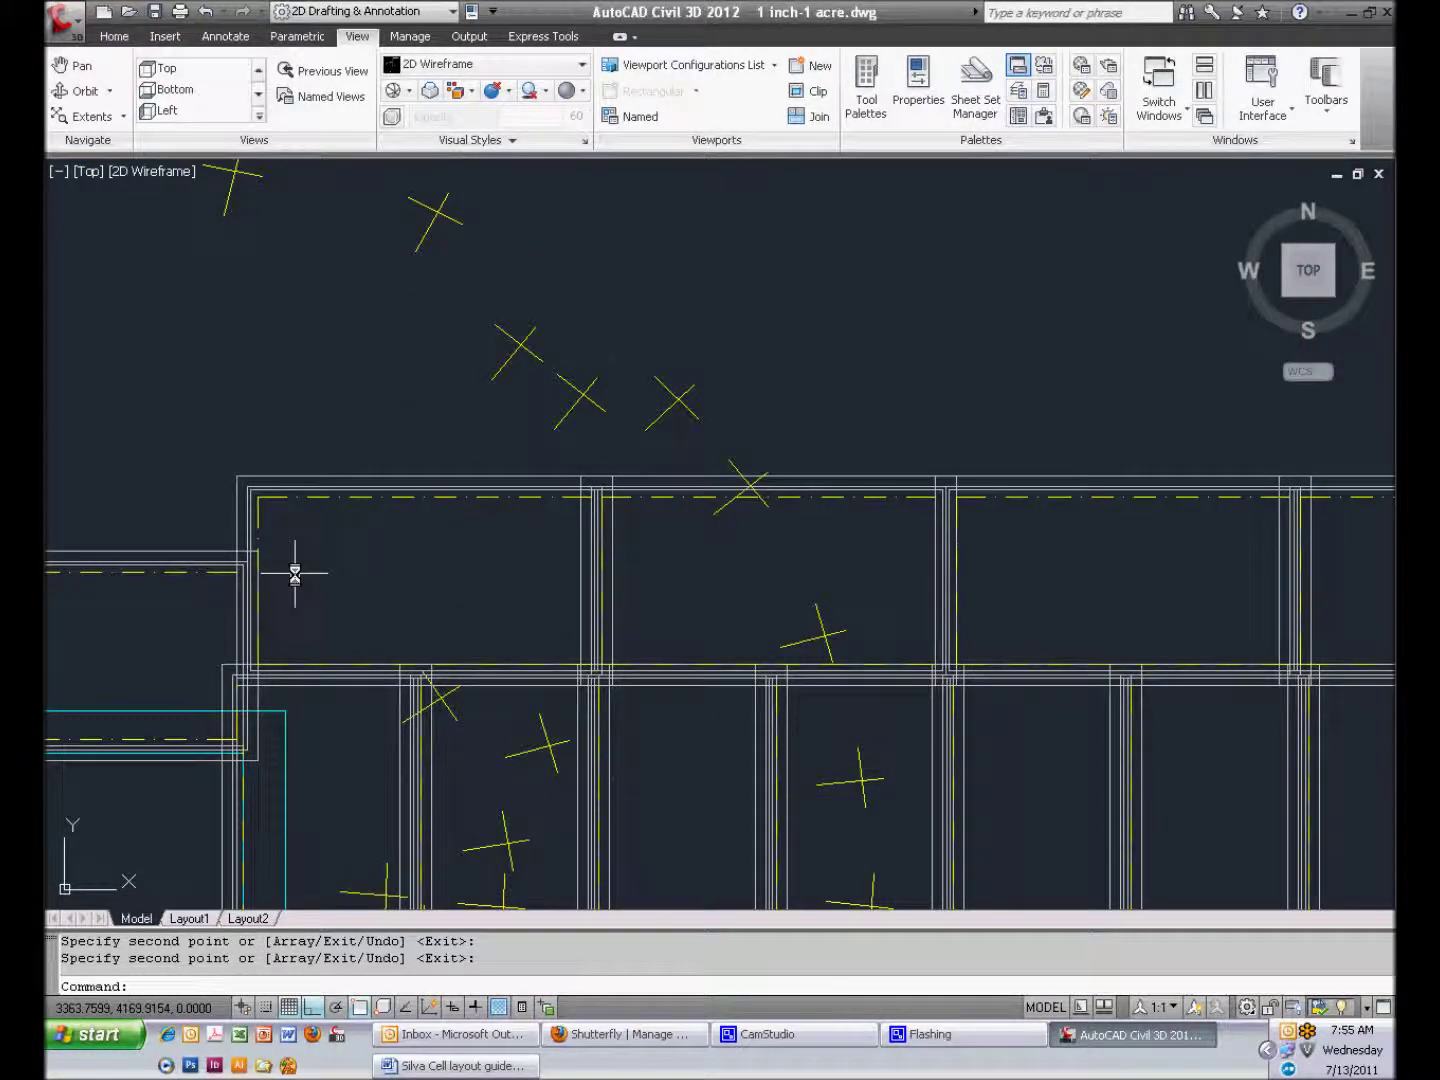
Move one upper cell block flush against its neighbour
{"action": "scroll", "coordinate": [294, 573], "scroll_direction": "down", "scroll_amount": 8}
{"action": "scroll", "coordinate": [535, 425], "scroll_direction": "up", "scroll_amount": 8}
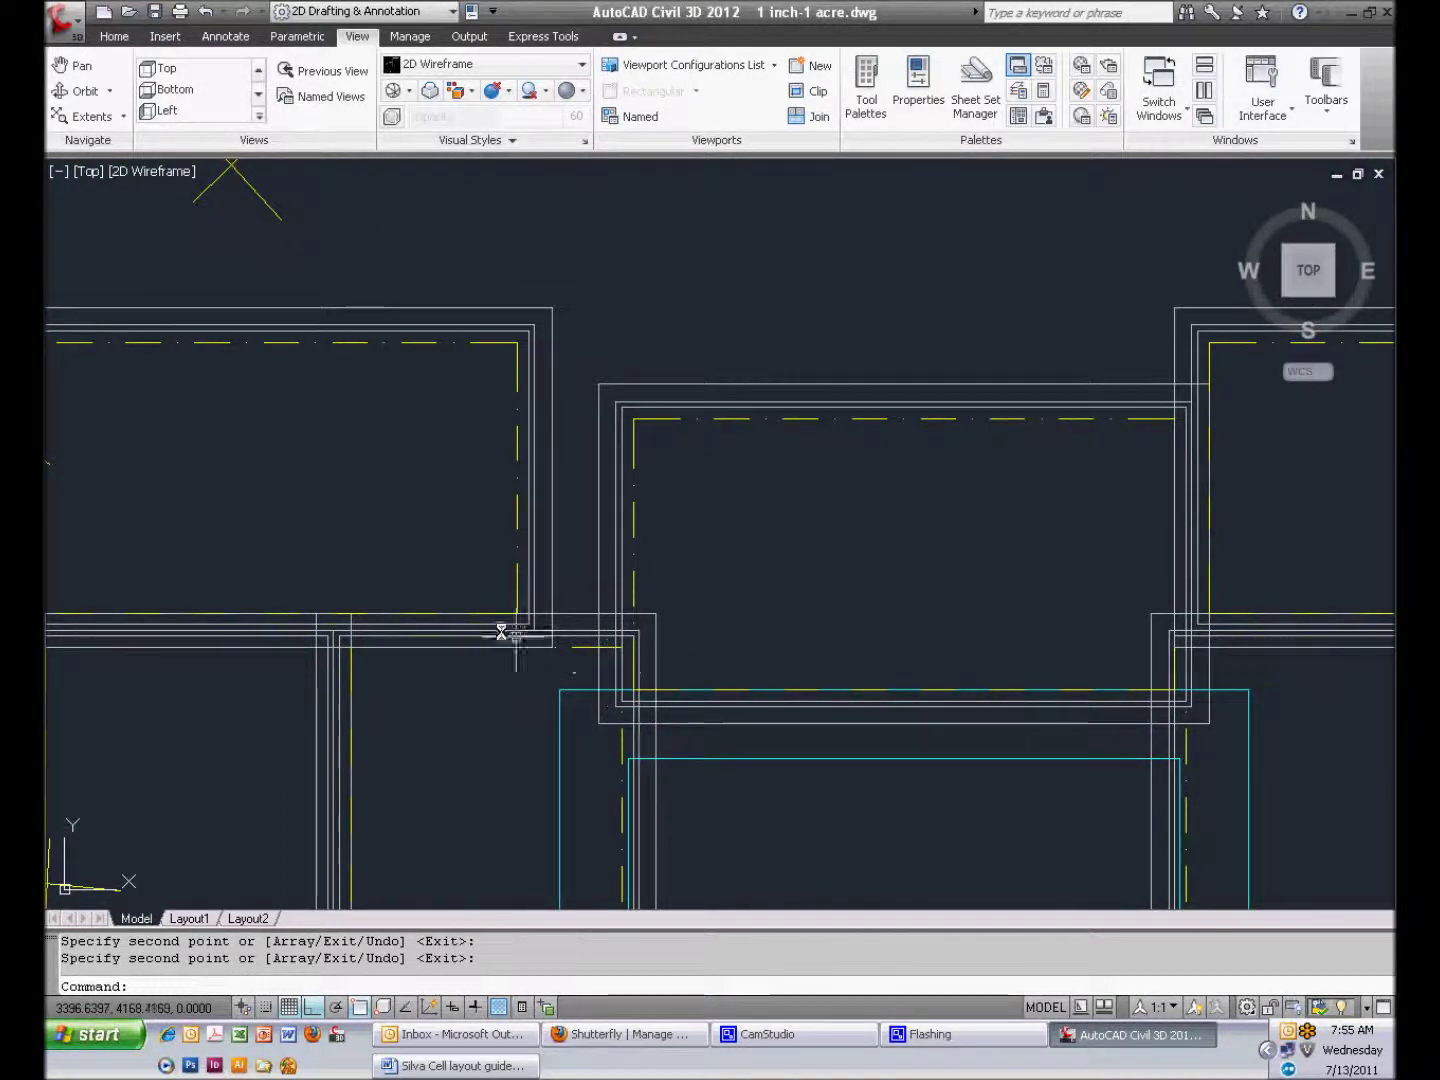
{"action": "middle_click_drag", "start_coordinate": [506, 609], "coordinate": [887, 611]}
{"action": "scroll", "coordinate": [886, 611], "scroll_direction": "down", "scroll_amount": 2}
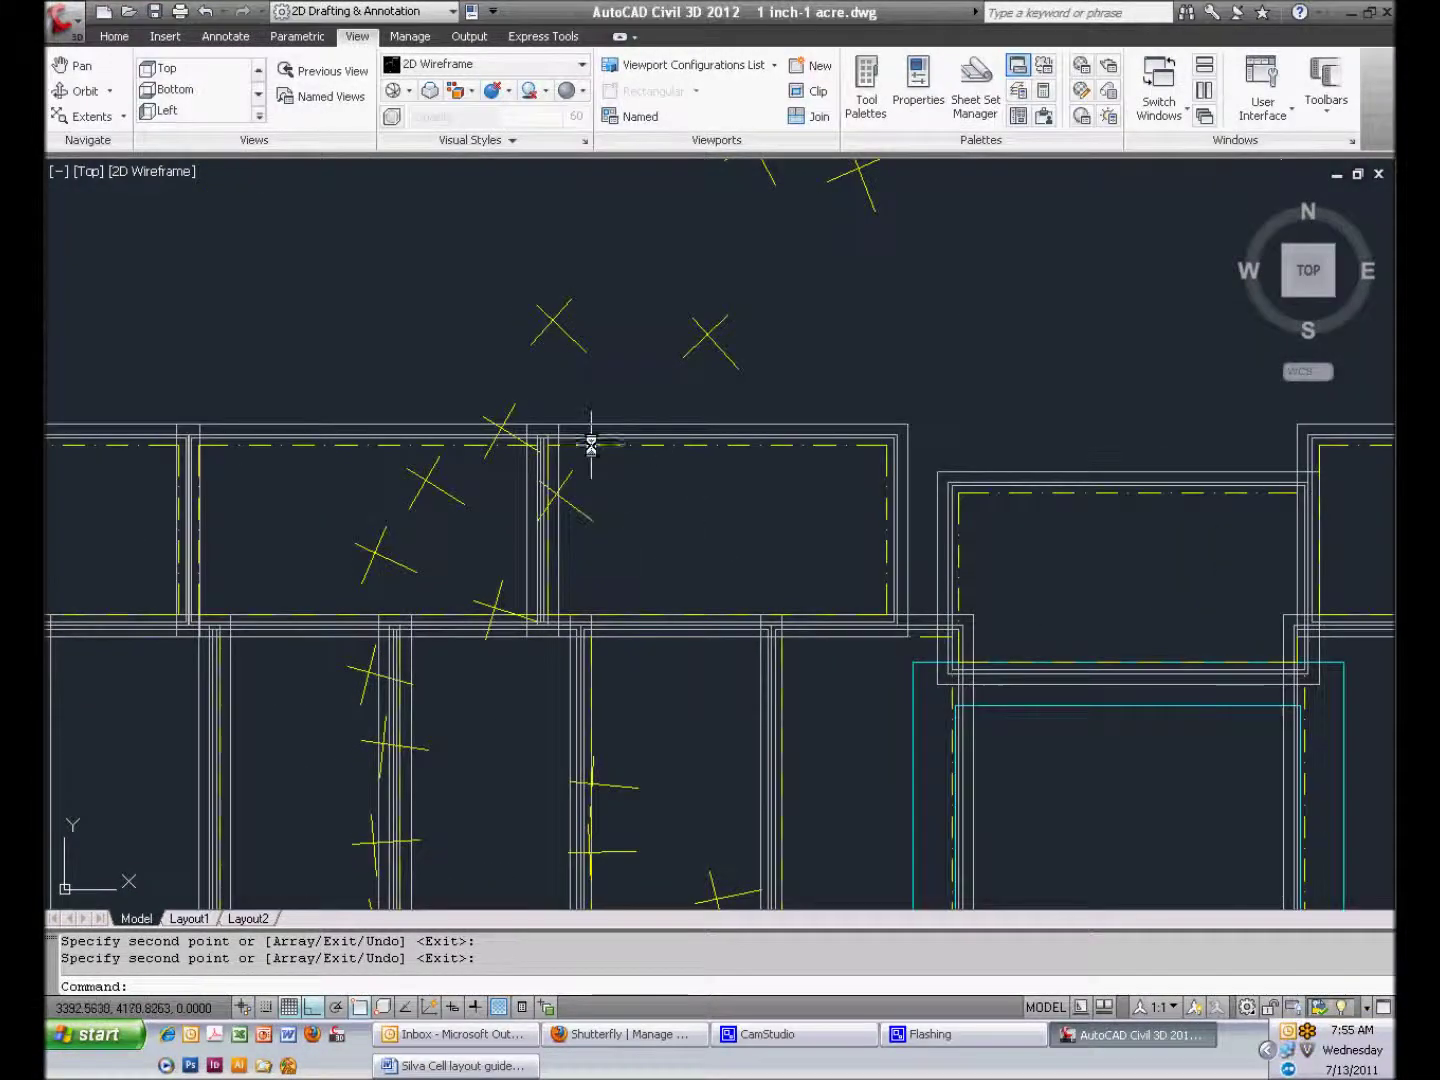
{"action": "left_click", "coordinate": [590, 444]}
{"action": "type", "text": "m"}
{"action": "key", "text": "Return"}
{"action": "scroll", "coordinate": [520, 450], "scroll_direction": "up", "scroll_amount": 5}
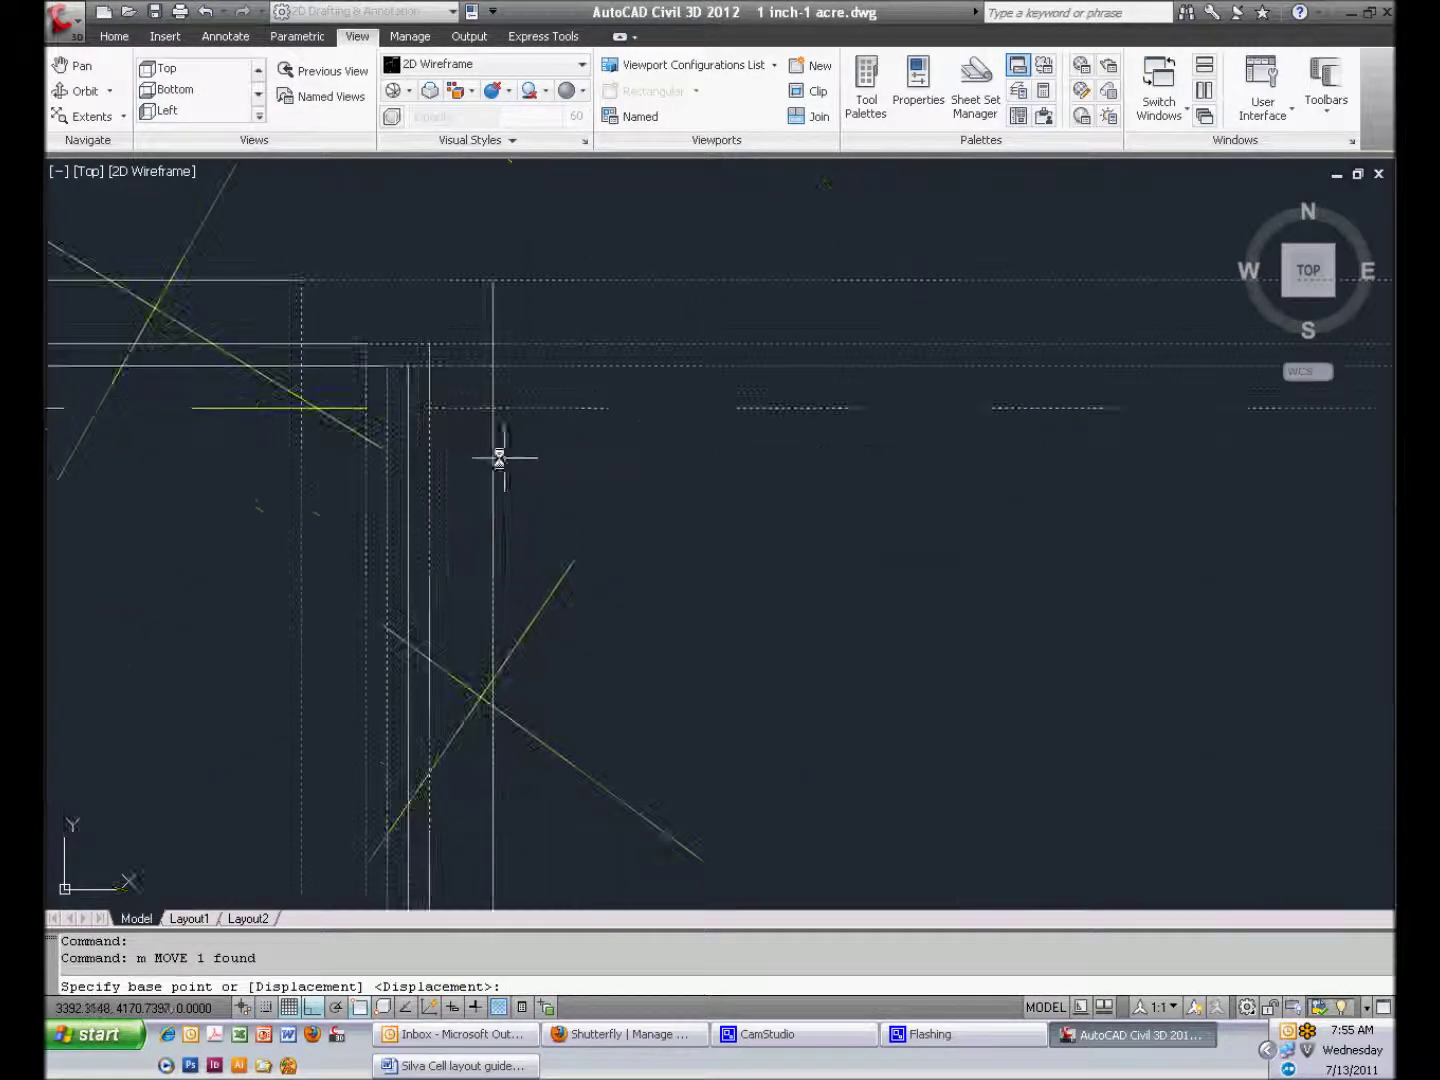
{"action": "left_click", "coordinate": [428, 408]}
{"action": "left_click", "coordinate": [494, 410]}
{"action": "scroll", "coordinate": [522, 454], "scroll_direction": "down", "scroll_amount": 4}
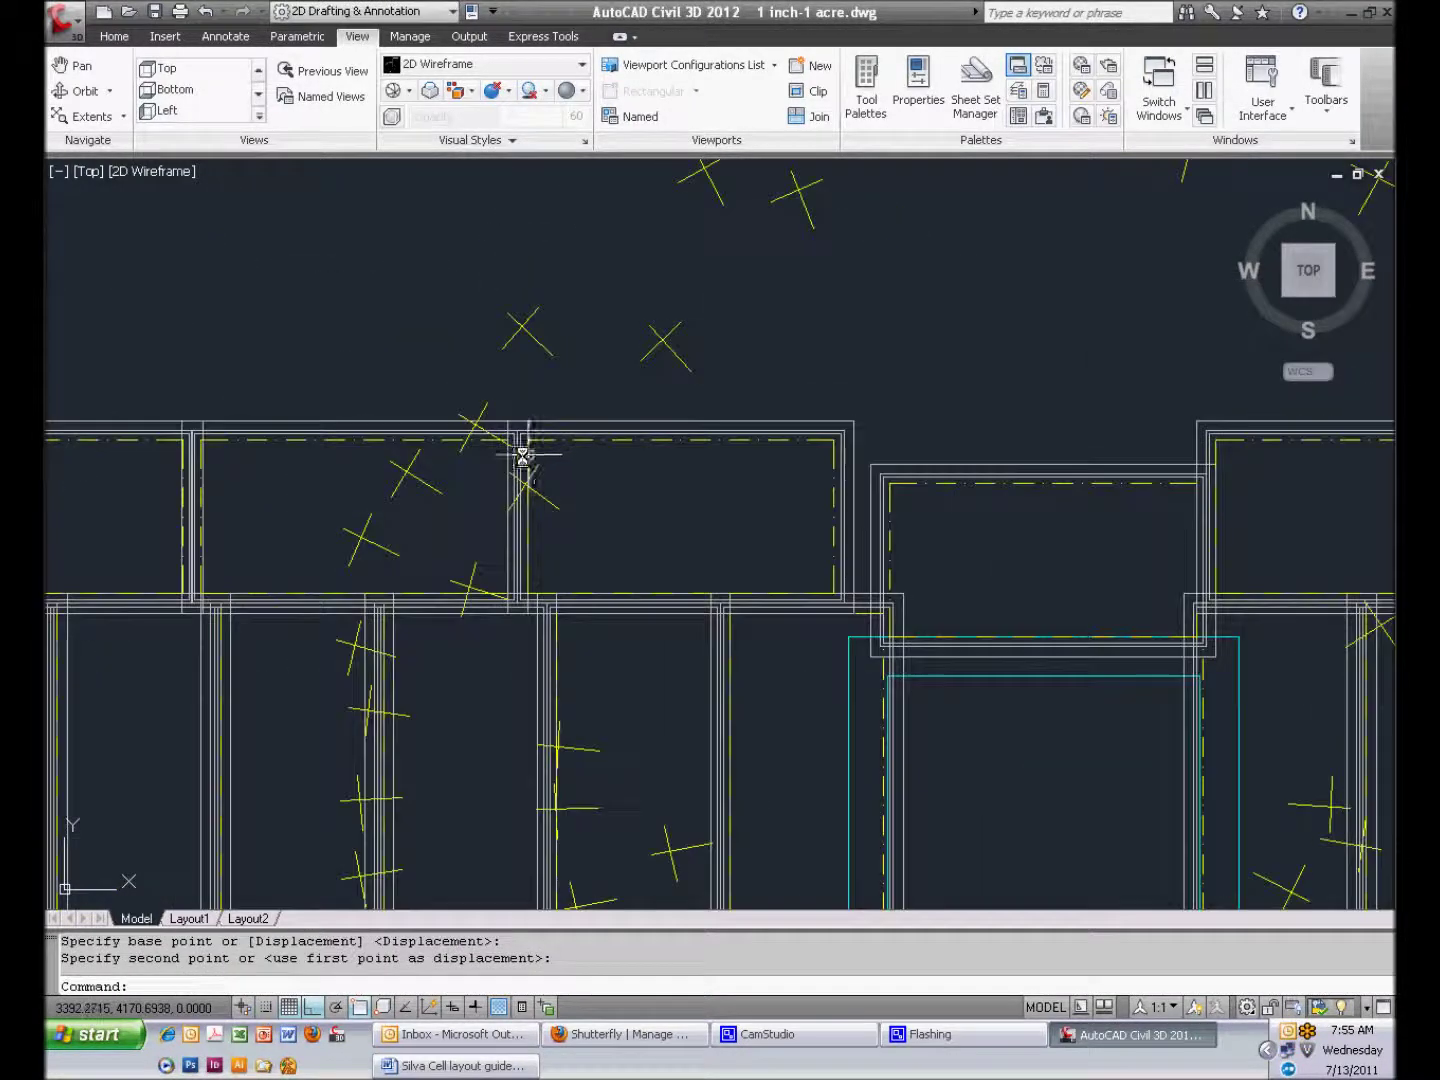
Shift two upper cell blocks together to close the gap with the adjacent cell
{"action": "left_click_drag", "start_coordinate": [156, 370], "coordinate": [856, 637]}
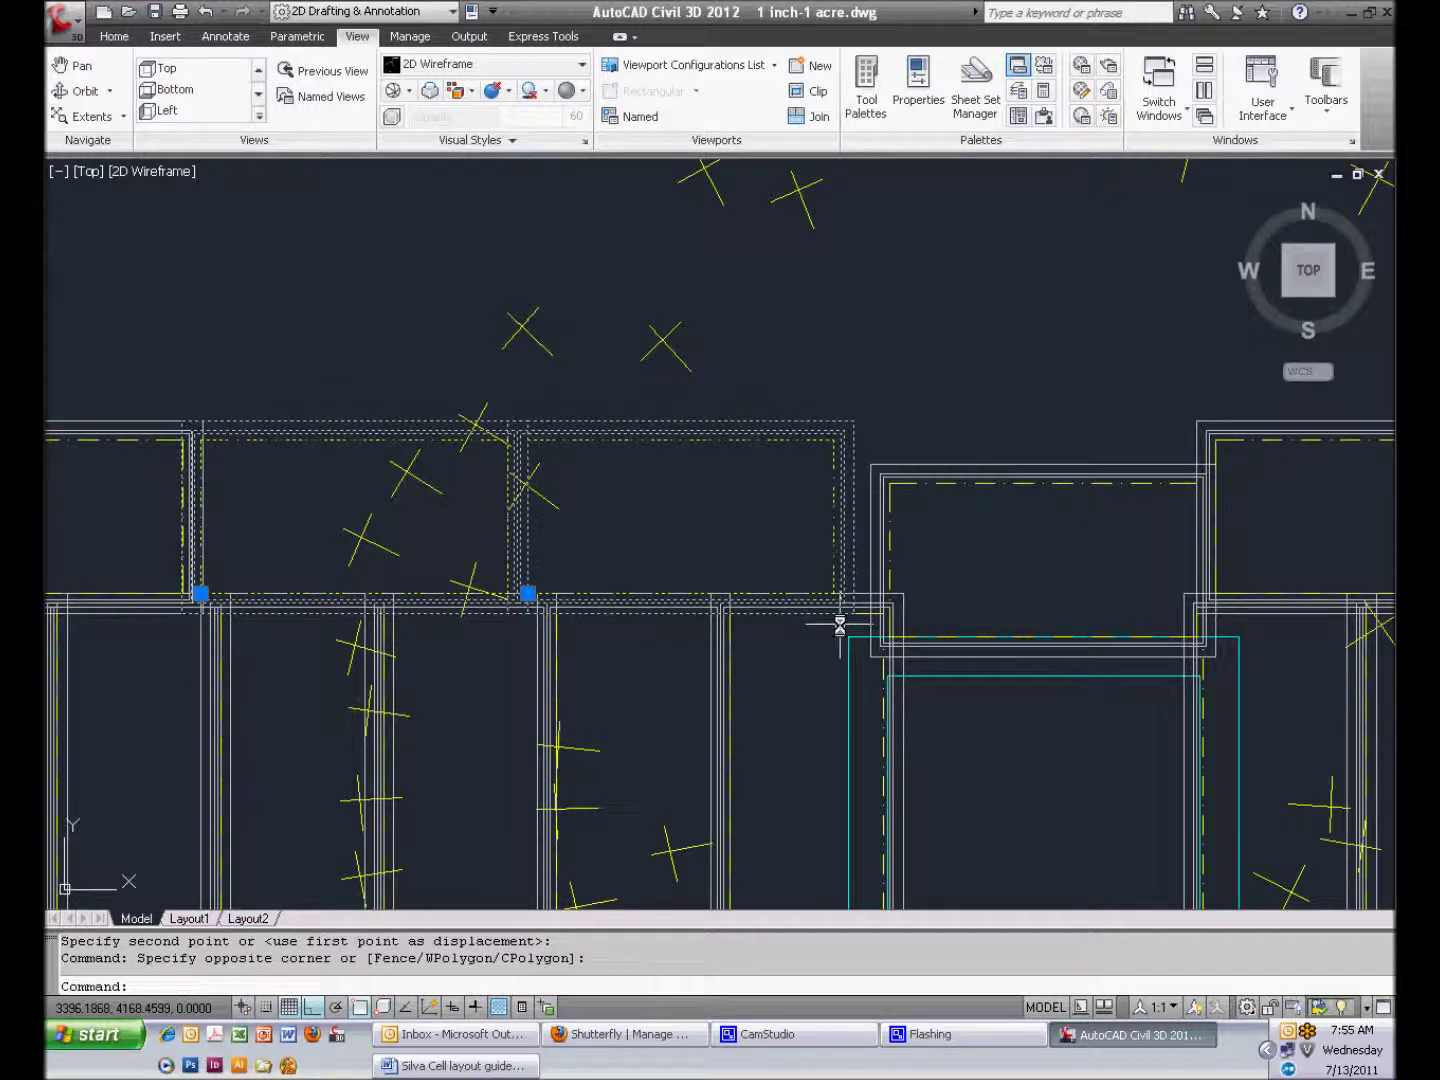
{"action": "type", "text": "m"}
{"action": "key", "text": "Return"}
{"action": "scroll", "coordinate": [215, 424], "scroll_direction": "up", "scroll_amount": 5}
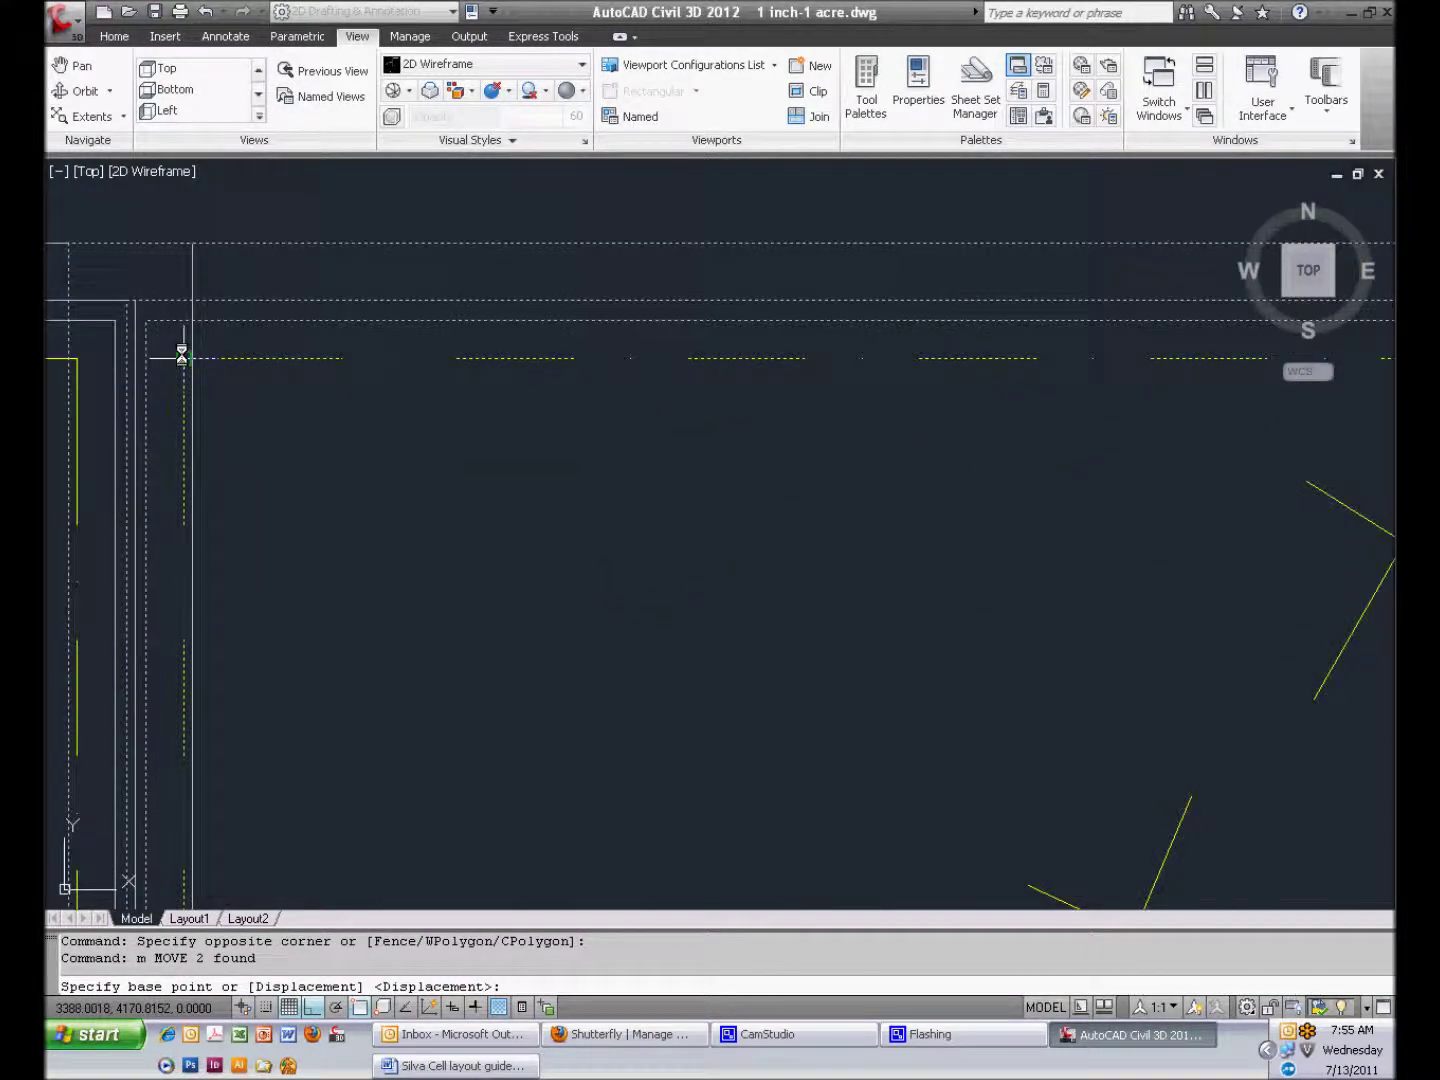
{"action": "left_click", "coordinate": [183, 355]}
{"action": "scroll", "coordinate": [453, 411], "scroll_direction": "down", "scroll_amount": 3}
{"action": "left_click", "coordinate": [454, 410]}
{"action": "scroll", "coordinate": [471, 419], "scroll_direction": "down", "scroll_amount": 2}
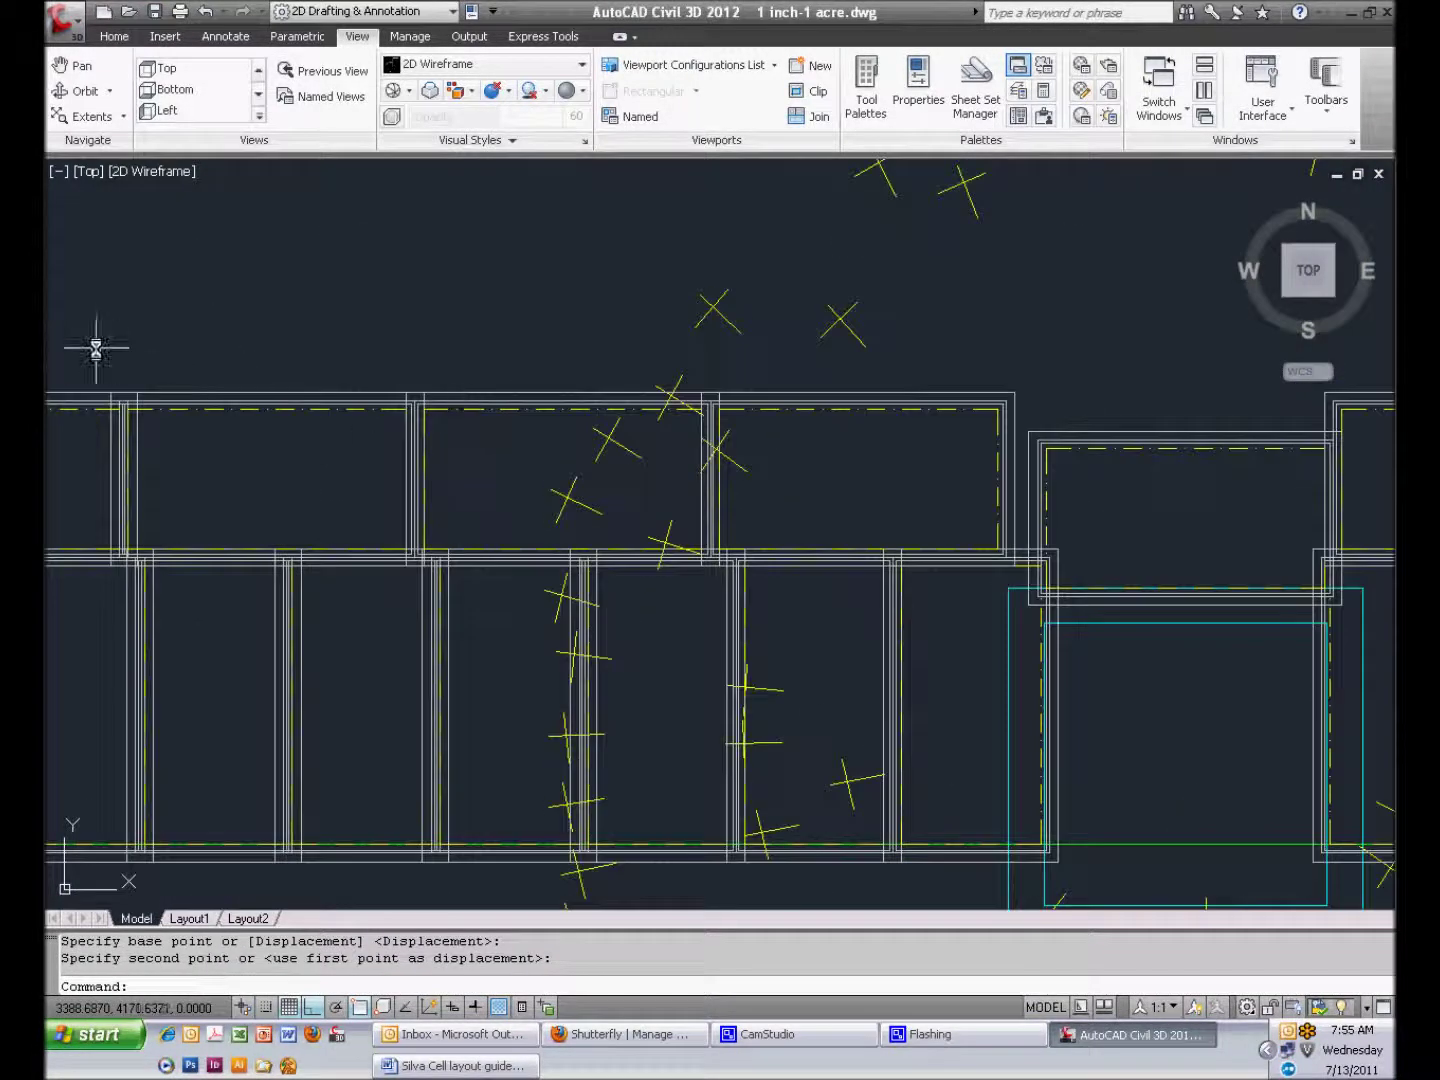
Shift three upper cell blocks against the adjacent cell
{"action": "left_click_drag", "start_coordinate": [77, 342], "coordinate": [1039, 612]}
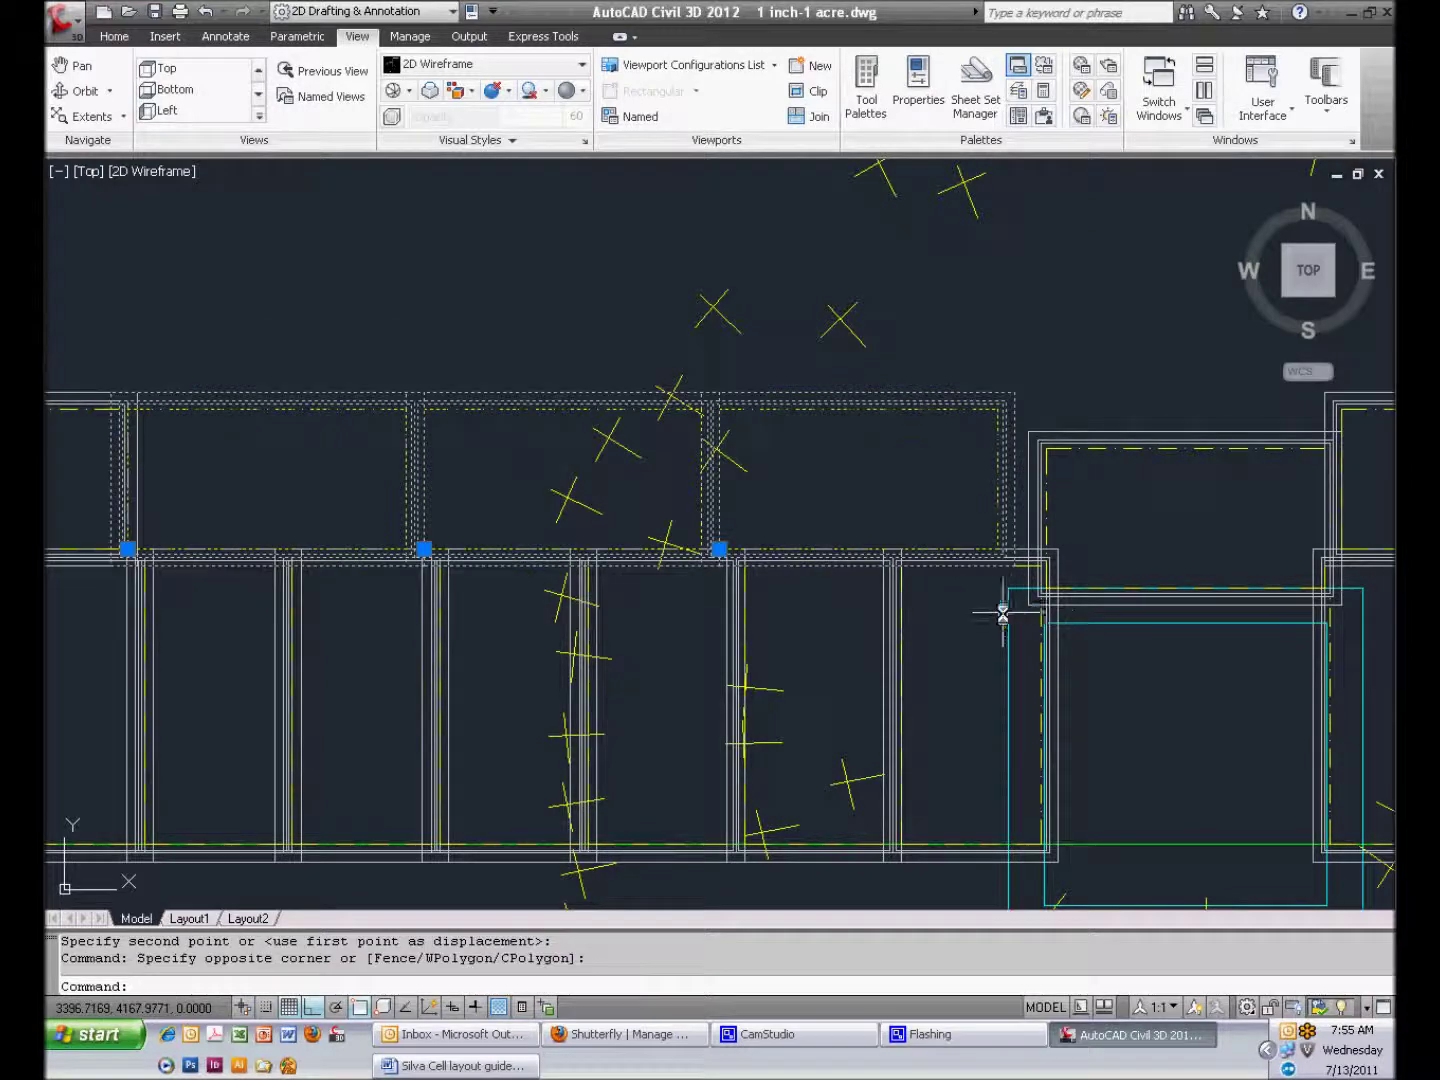
{"action": "type", "text": "m"}
{"action": "key", "text": "Return"}
{"action": "scroll", "coordinate": [135, 405], "scroll_direction": "up", "scroll_amount": 5}
{"action": "left_click", "coordinate": [184, 418]}
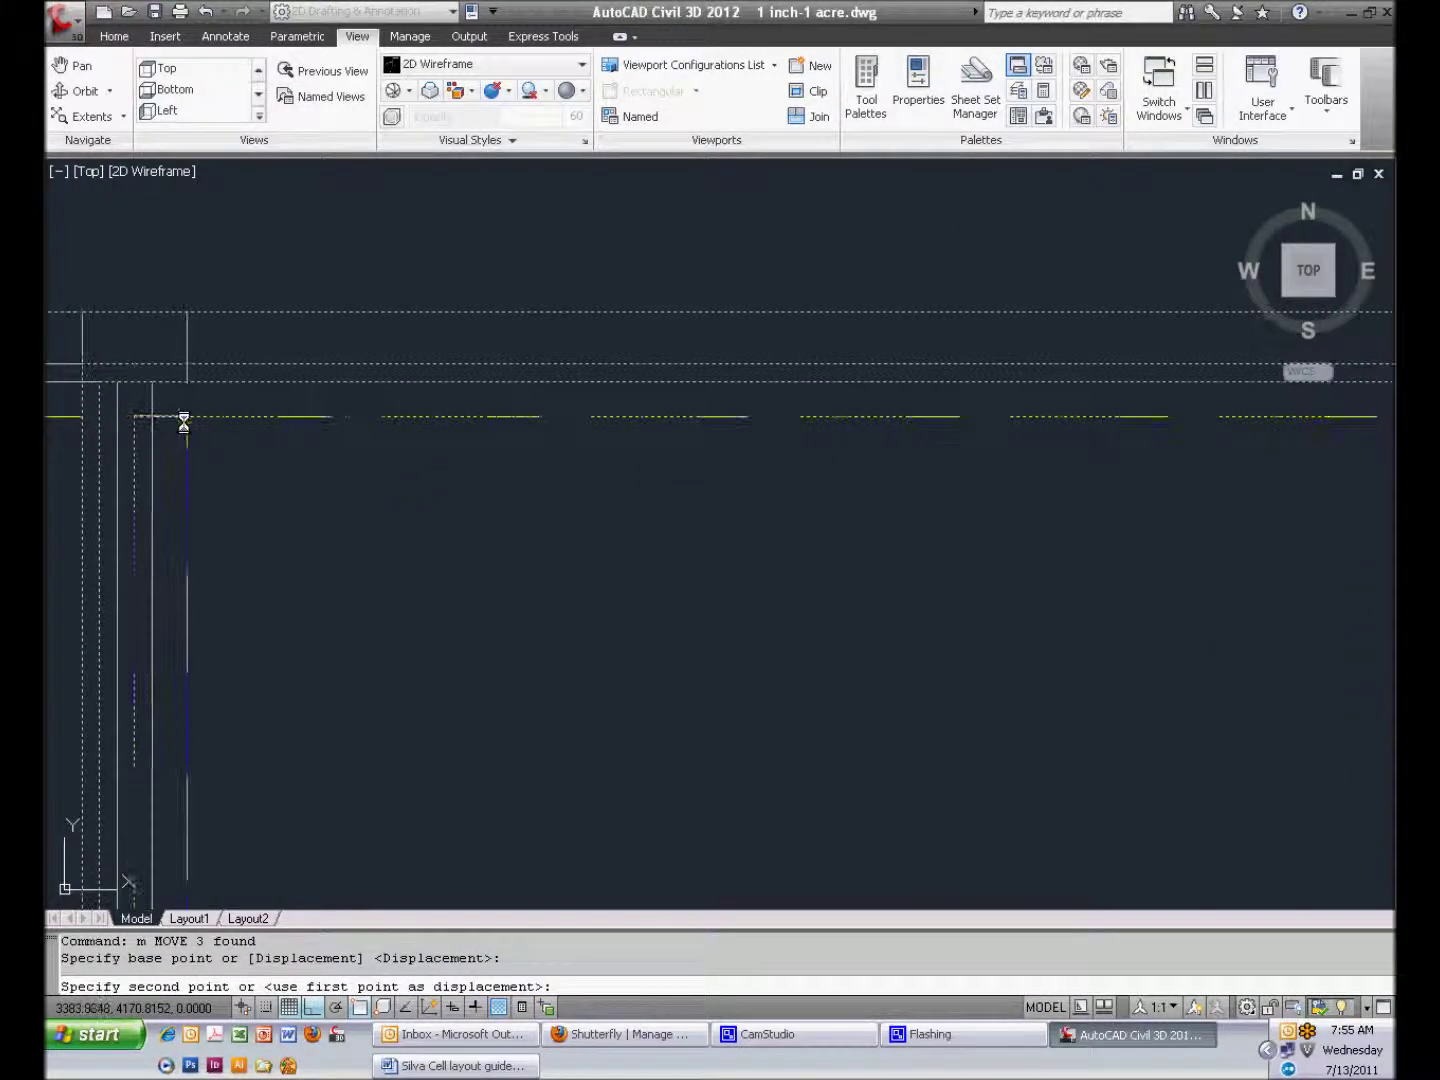
{"action": "left_click", "coordinate": [251, 424]}
{"action": "scroll", "coordinate": [555, 470], "scroll_direction": "down", "scroll_amount": 3}
Drop an abandoned four-block move, then shift five upper blocks flush with their neighbour
{"action": "left_click_drag", "start_coordinate": [148, 404], "coordinate": [1312, 606]}
{"action": "type", "text": "m"}
{"action": "key", "text": "Return"}
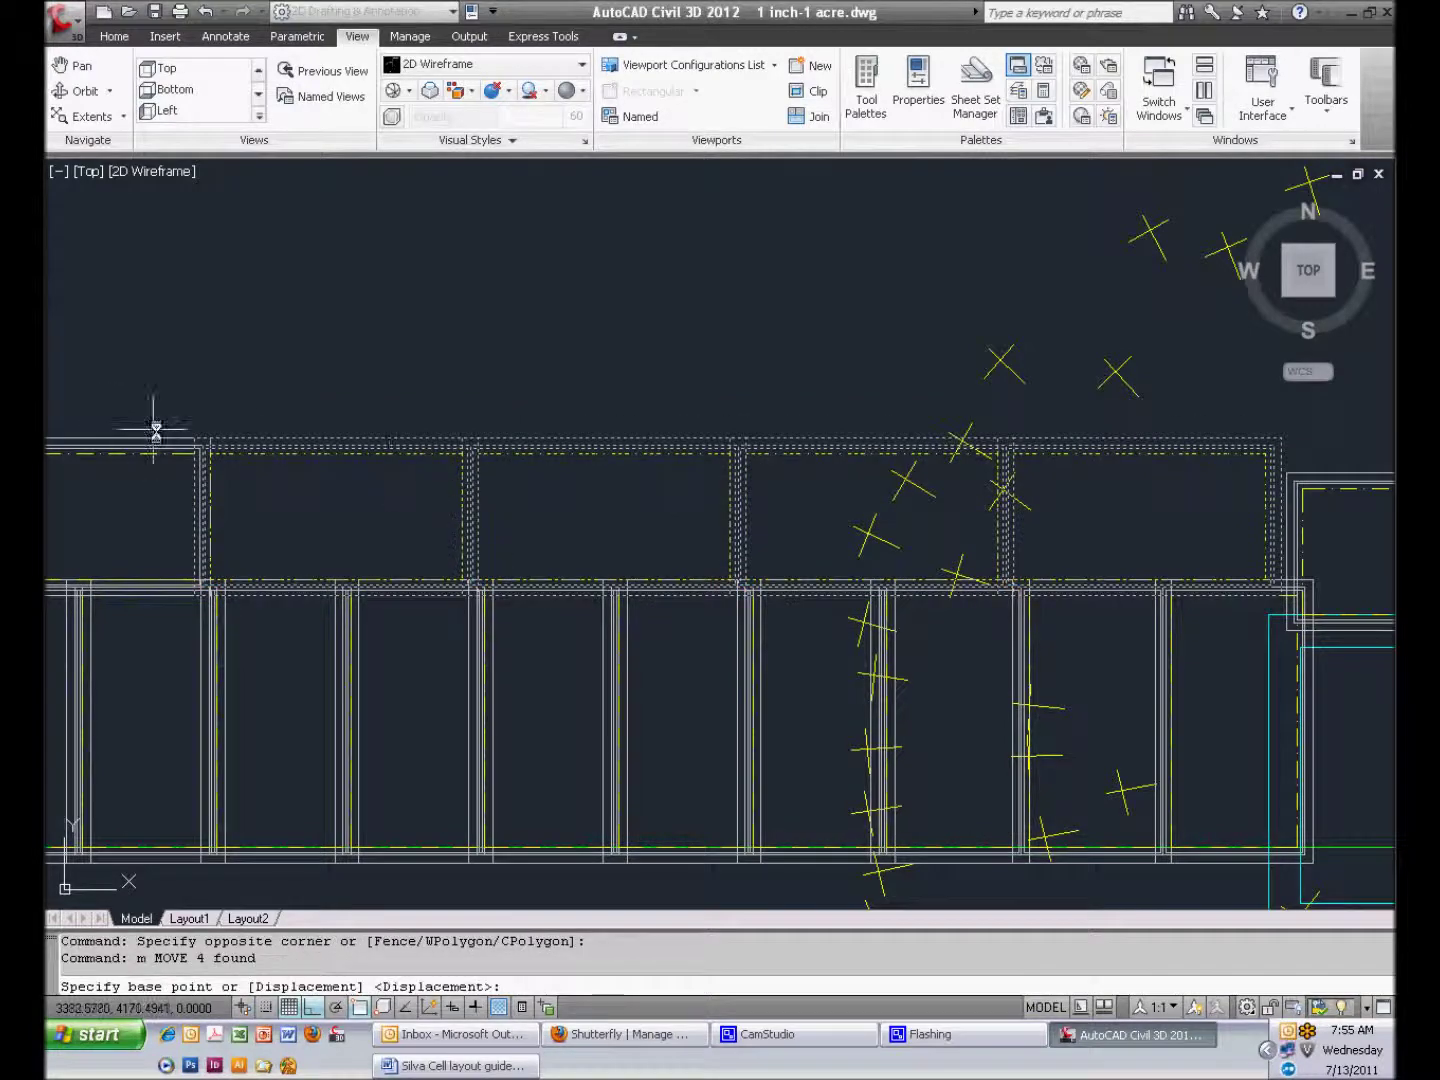
{"action": "scroll", "coordinate": [197, 462], "scroll_direction": "up", "scroll_amount": 5}
{"action": "scroll", "coordinate": [197, 462], "scroll_direction": "down", "scroll_amount": 5}
{"action": "key", "text": "Escape"}
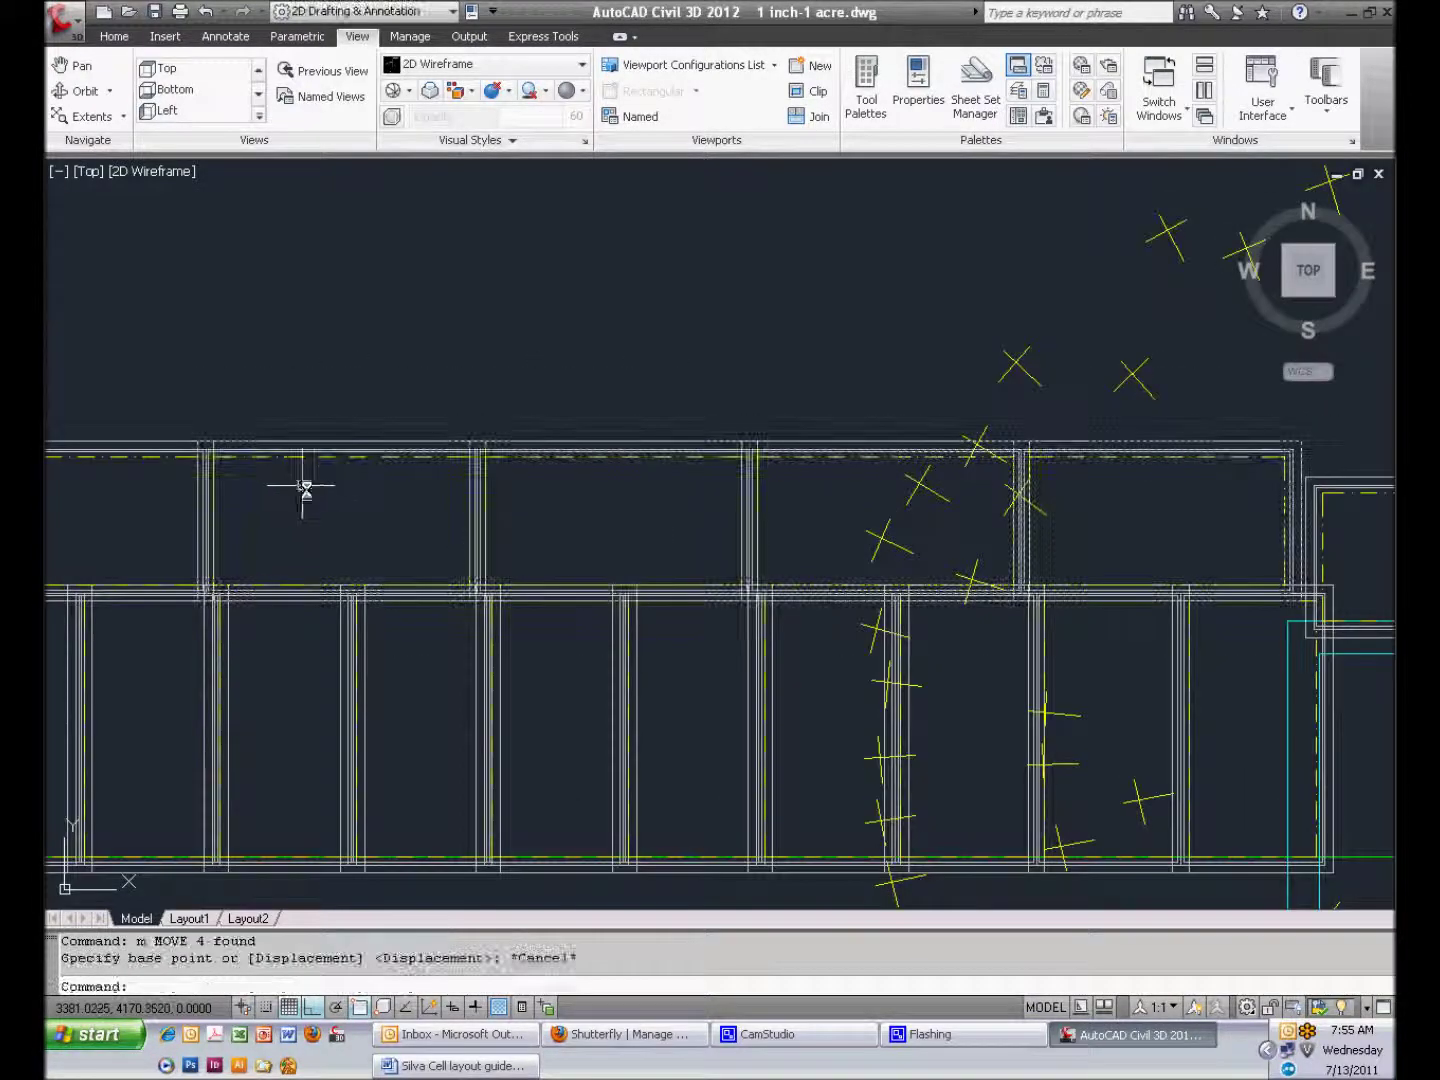
{"action": "middle_click_drag", "start_coordinate": [304, 489], "coordinate": [527, 473]}
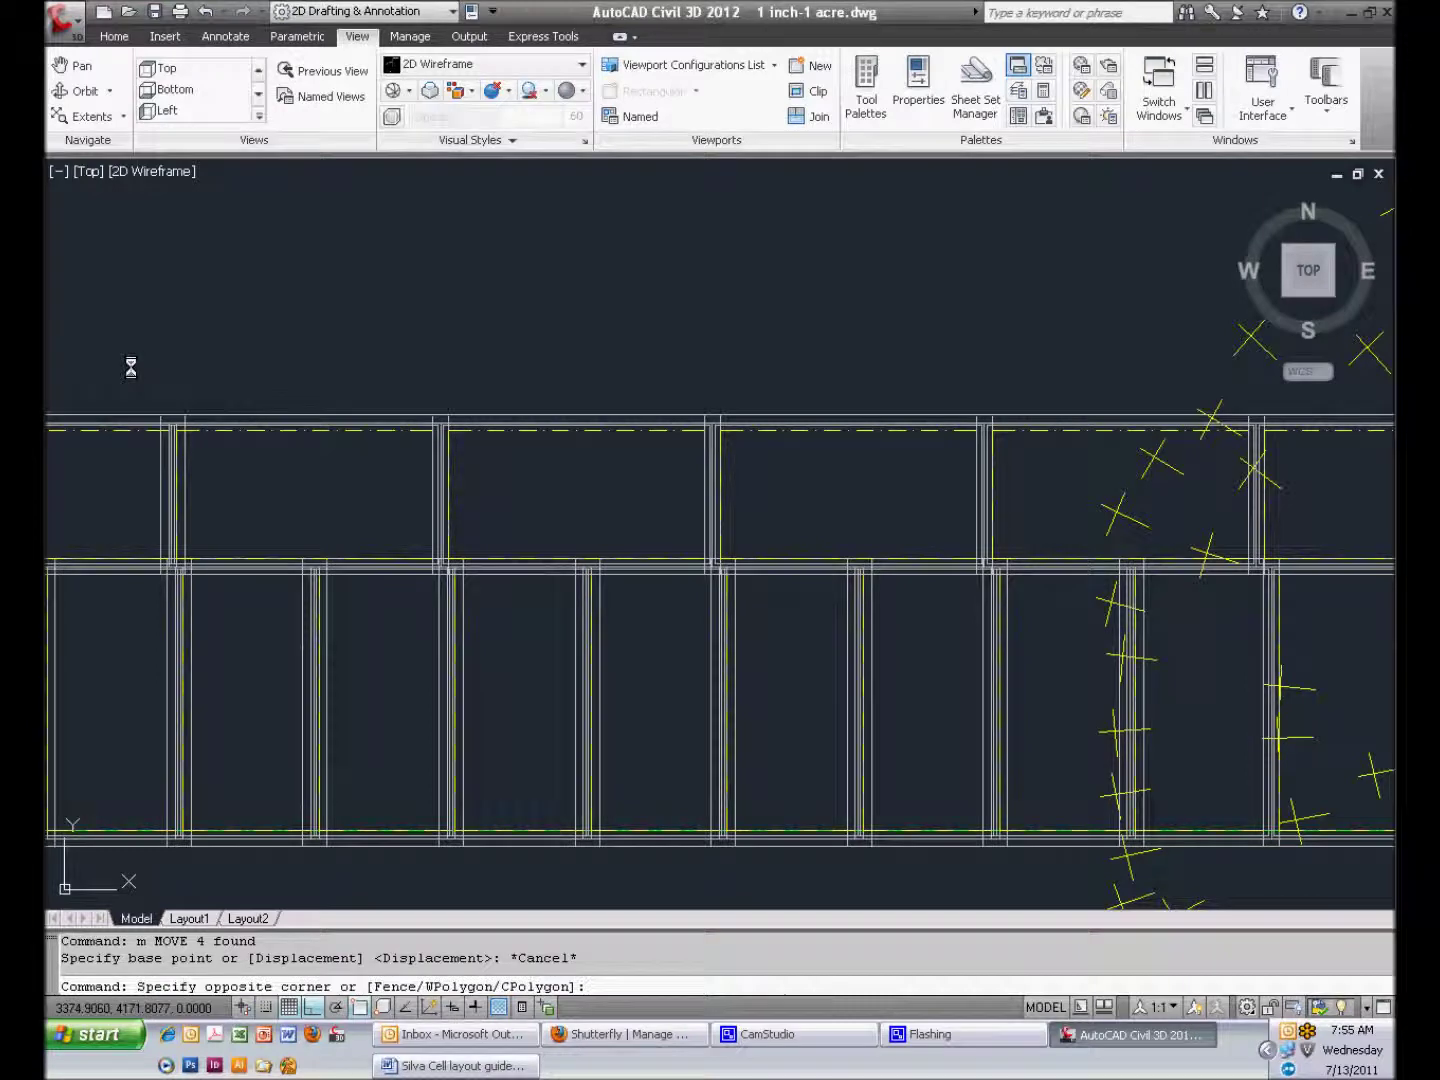
{"action": "left_click", "coordinate": [1039, 509]}
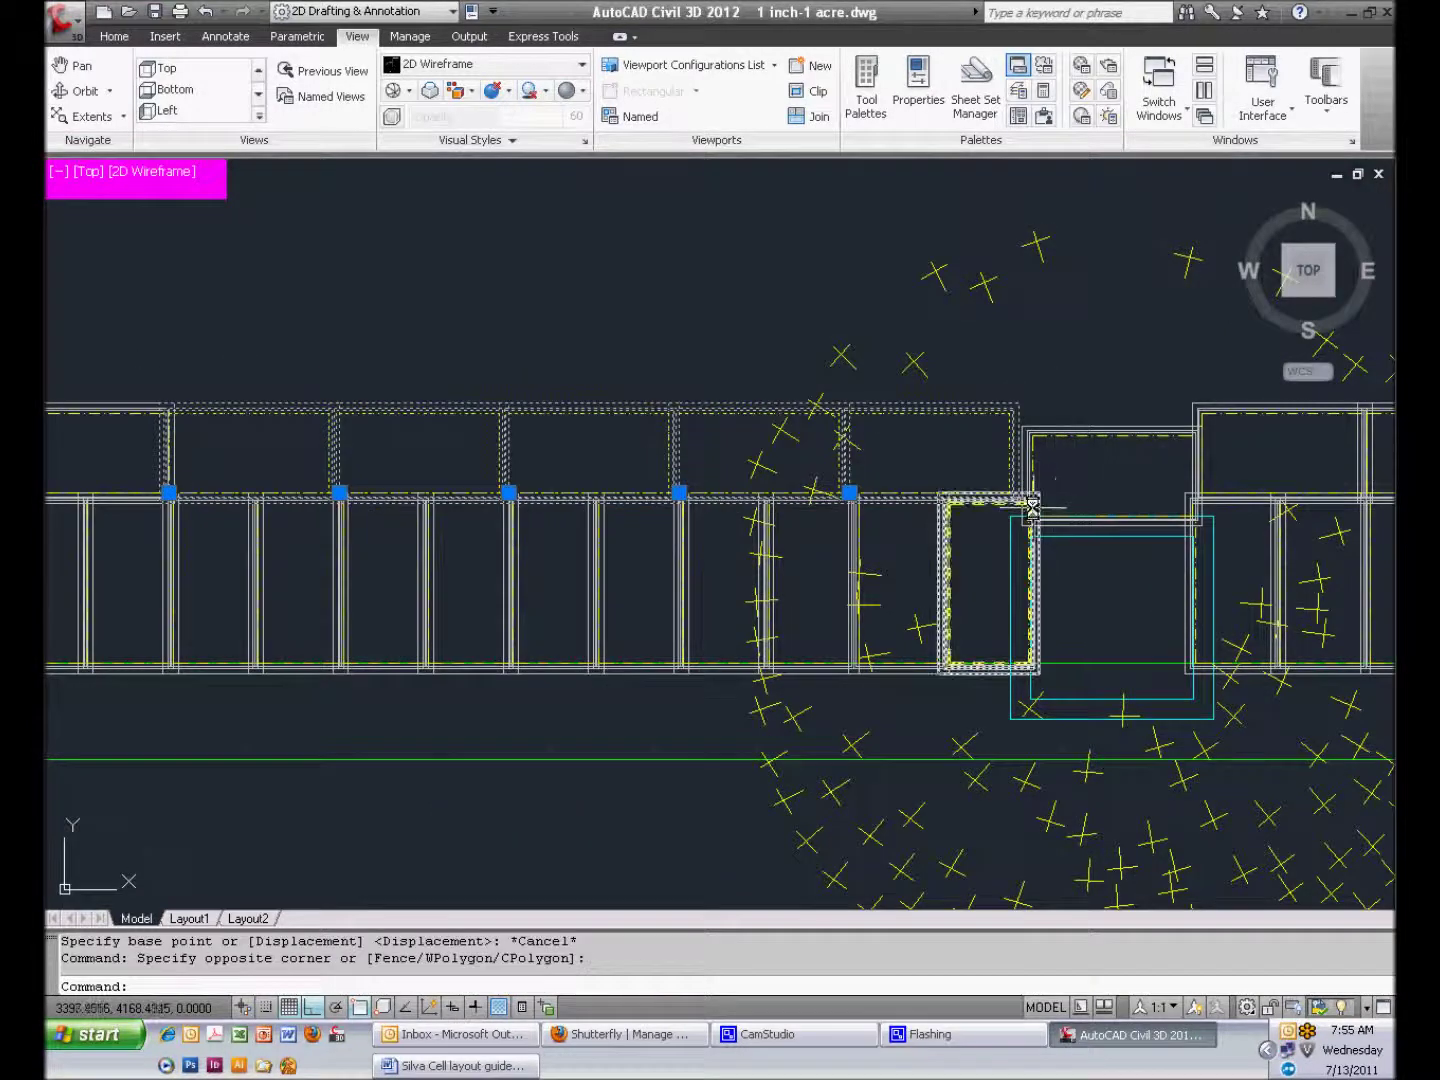
{"action": "type", "text": "m"}
{"action": "key", "text": "Return"}
{"action": "scroll", "coordinate": [166, 411], "scroll_direction": "up", "scroll_amount": 5}
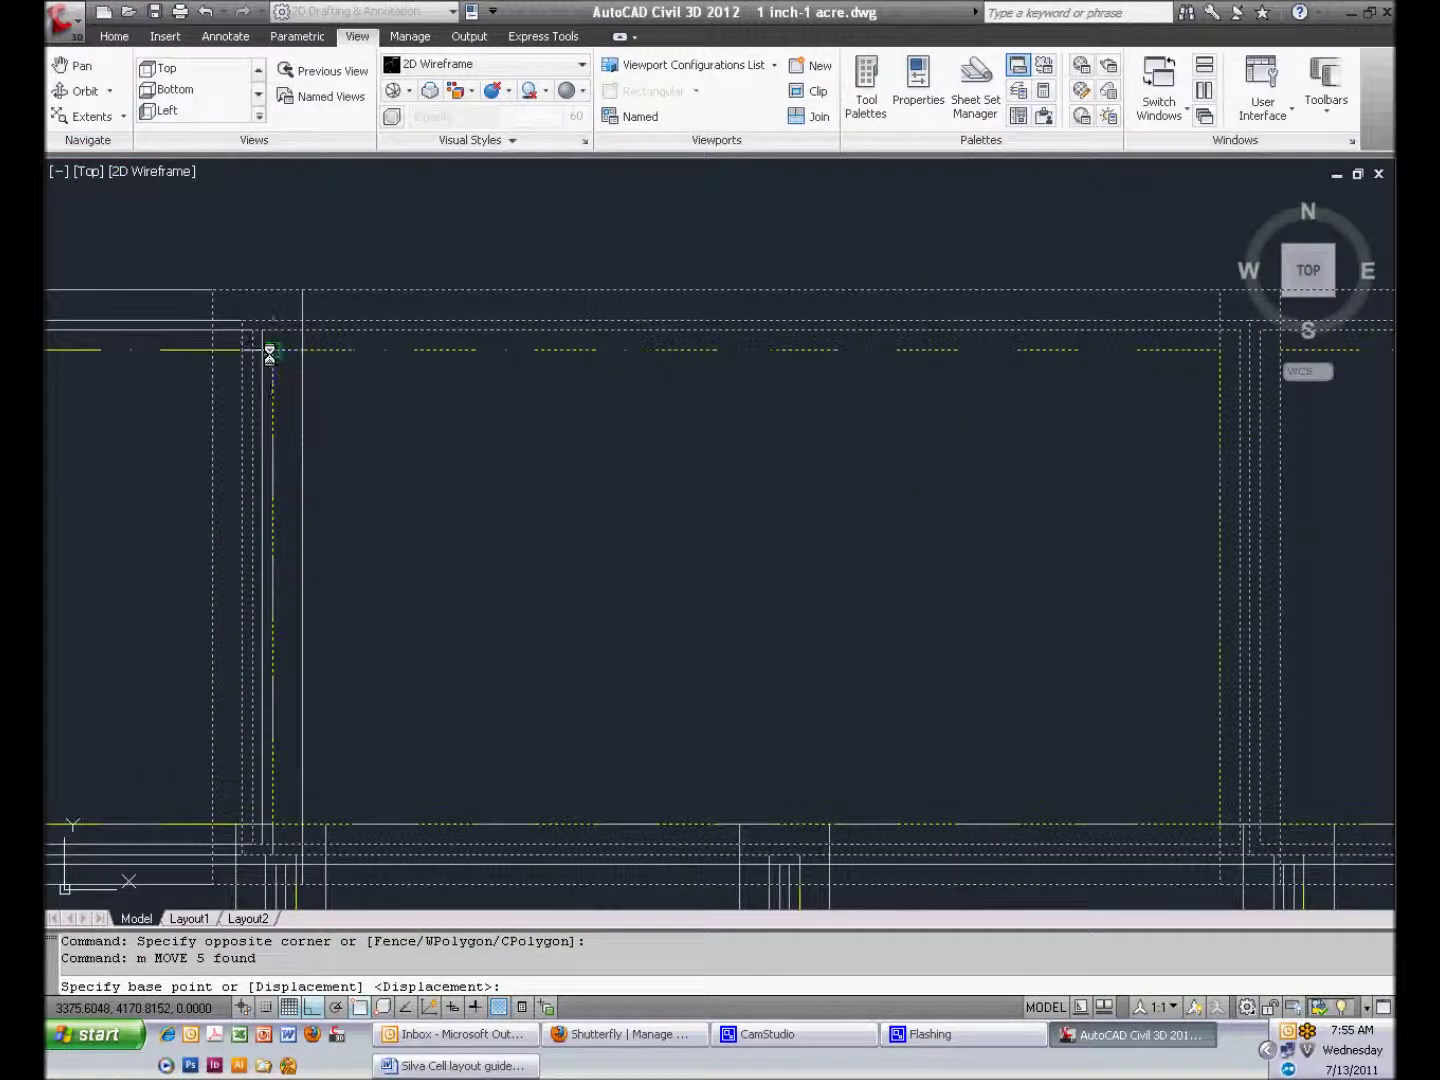
{"action": "left_click", "coordinate": [269, 353]}
{"action": "left_click", "coordinate": [299, 355]}
{"action": "scroll", "coordinate": [400, 382], "scroll_direction": "down", "scroll_amount": 5}
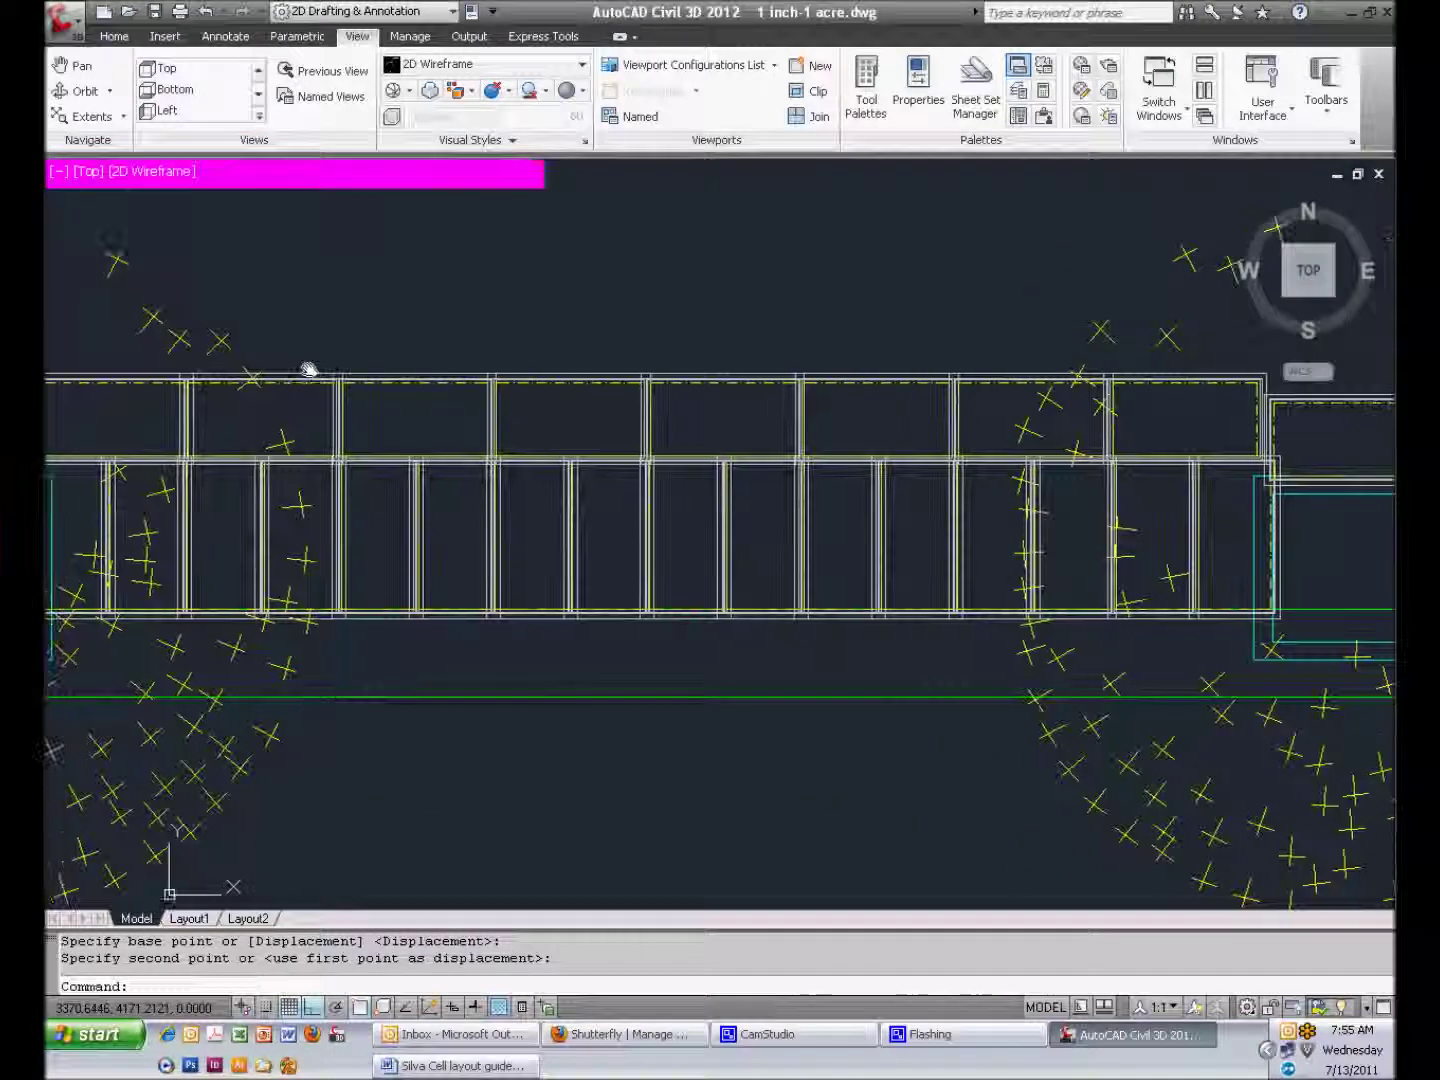
Shift the seven upper-row blocks flush with their neighbour to close the last gap
{"action": "left_click", "coordinate": [154, 349]}
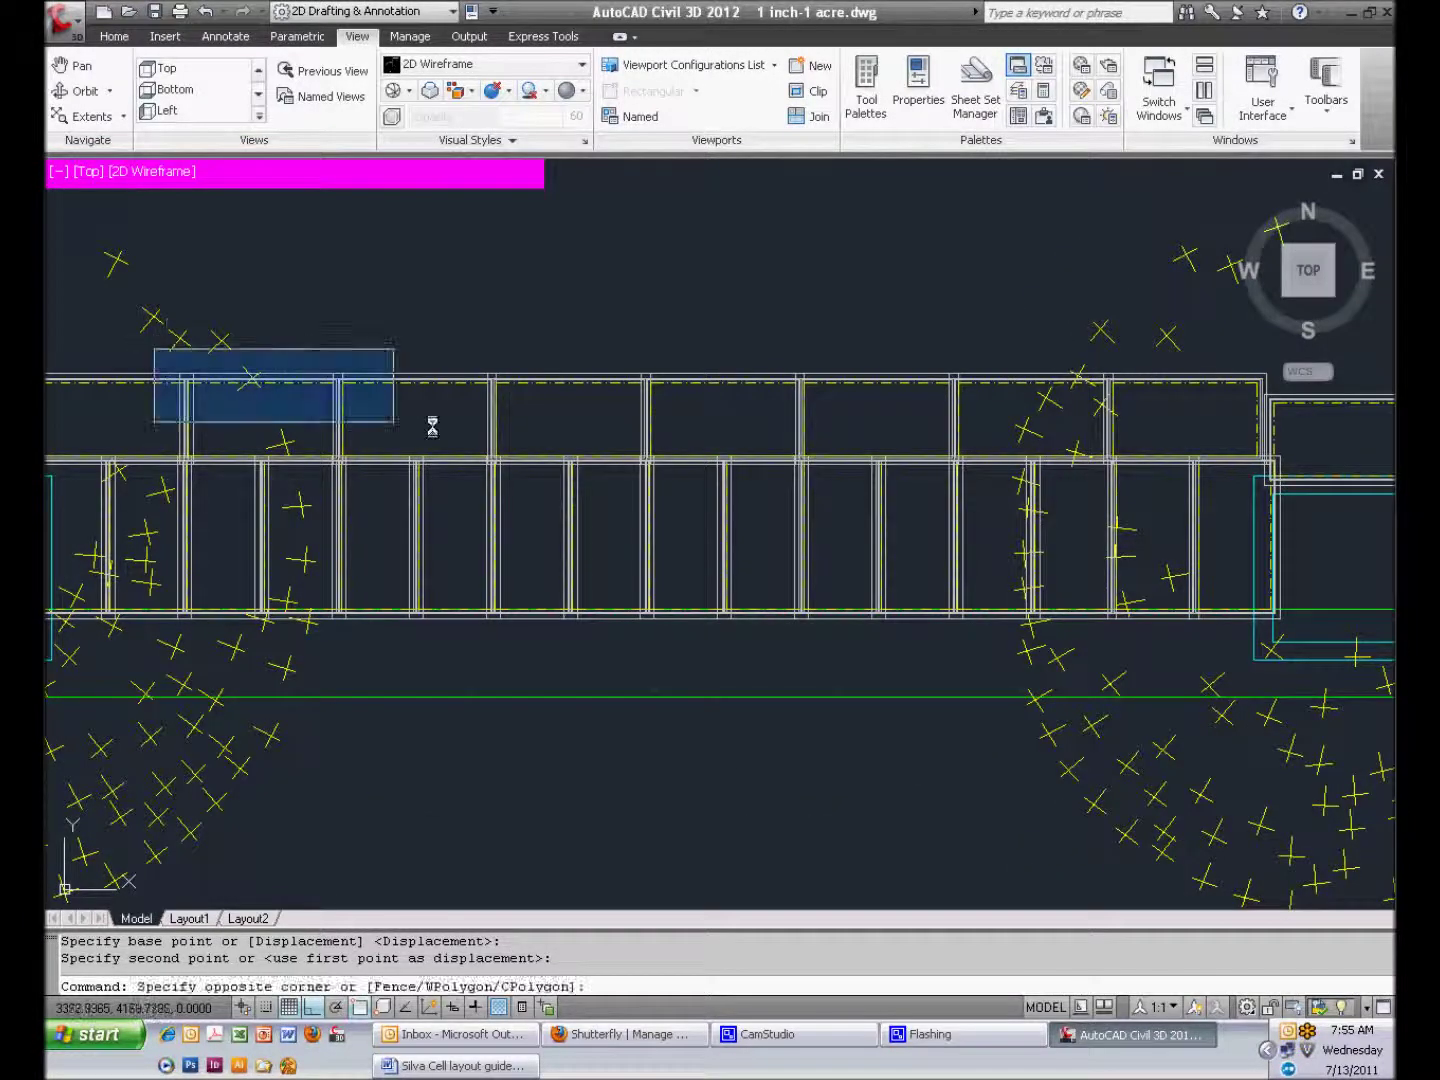
{"action": "left_click", "coordinate": [1280, 487]}
{"action": "type", "text": "m"}
{"action": "key", "text": "Return"}
{"action": "scroll", "coordinate": [289, 434], "scroll_direction": "up", "scroll_amount": 5}
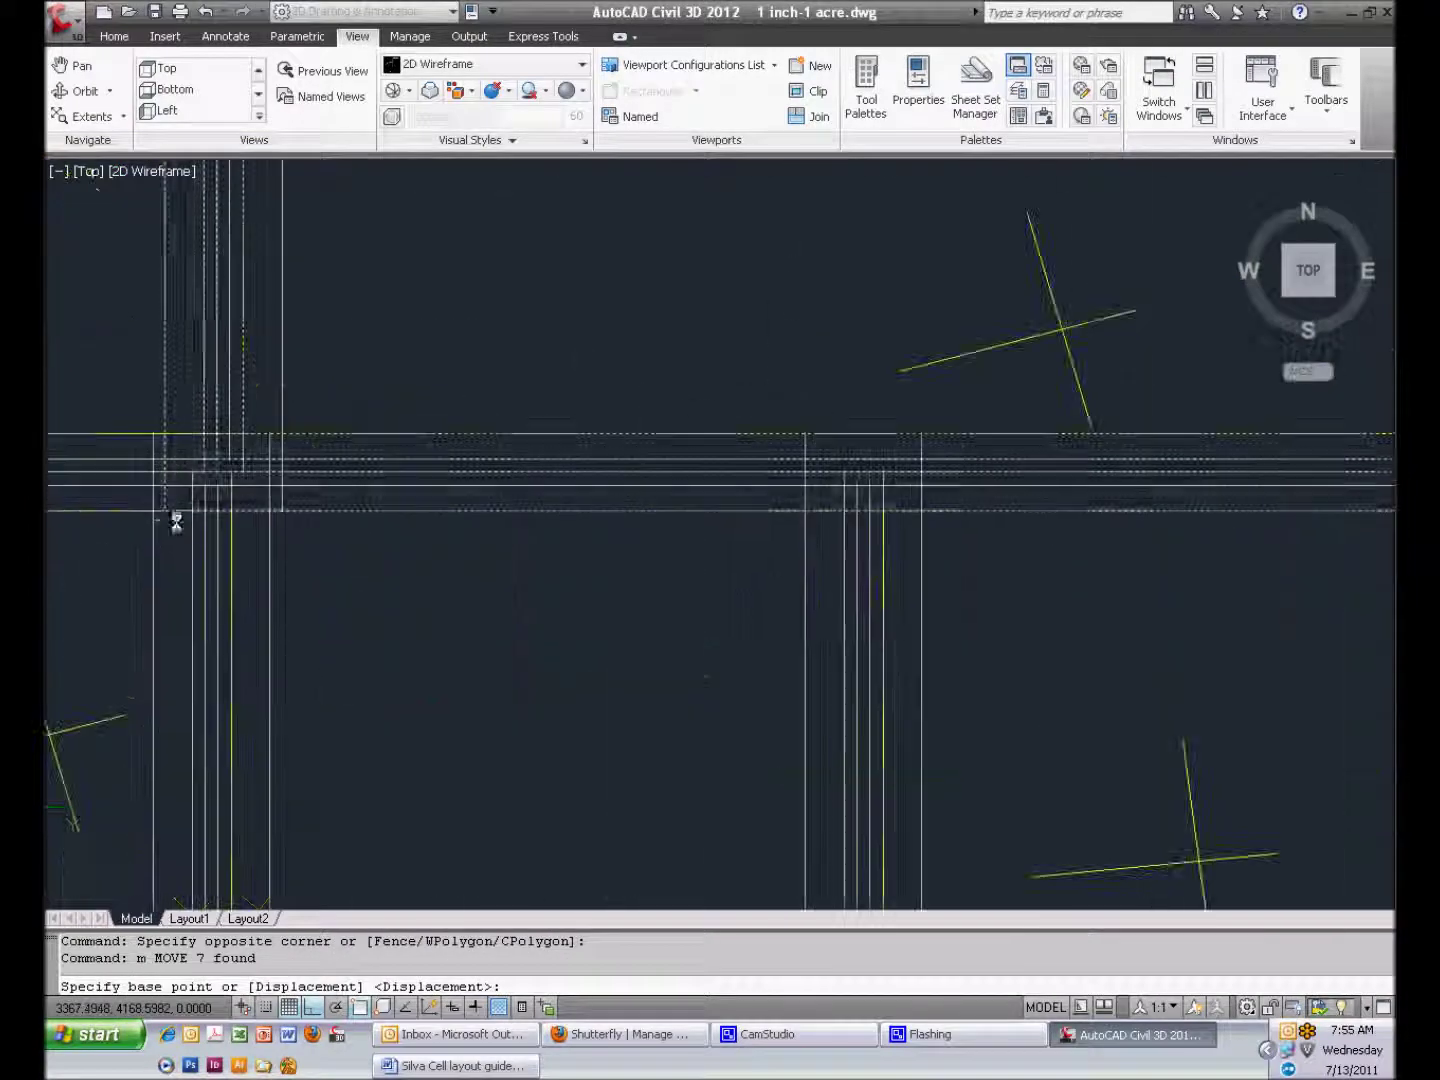
{"action": "left_click", "coordinate": [247, 436]}
{"action": "scroll", "coordinate": [284, 428], "scroll_direction": "down", "scroll_amount": 3}
{"action": "left_click", "coordinate": [391, 571]}
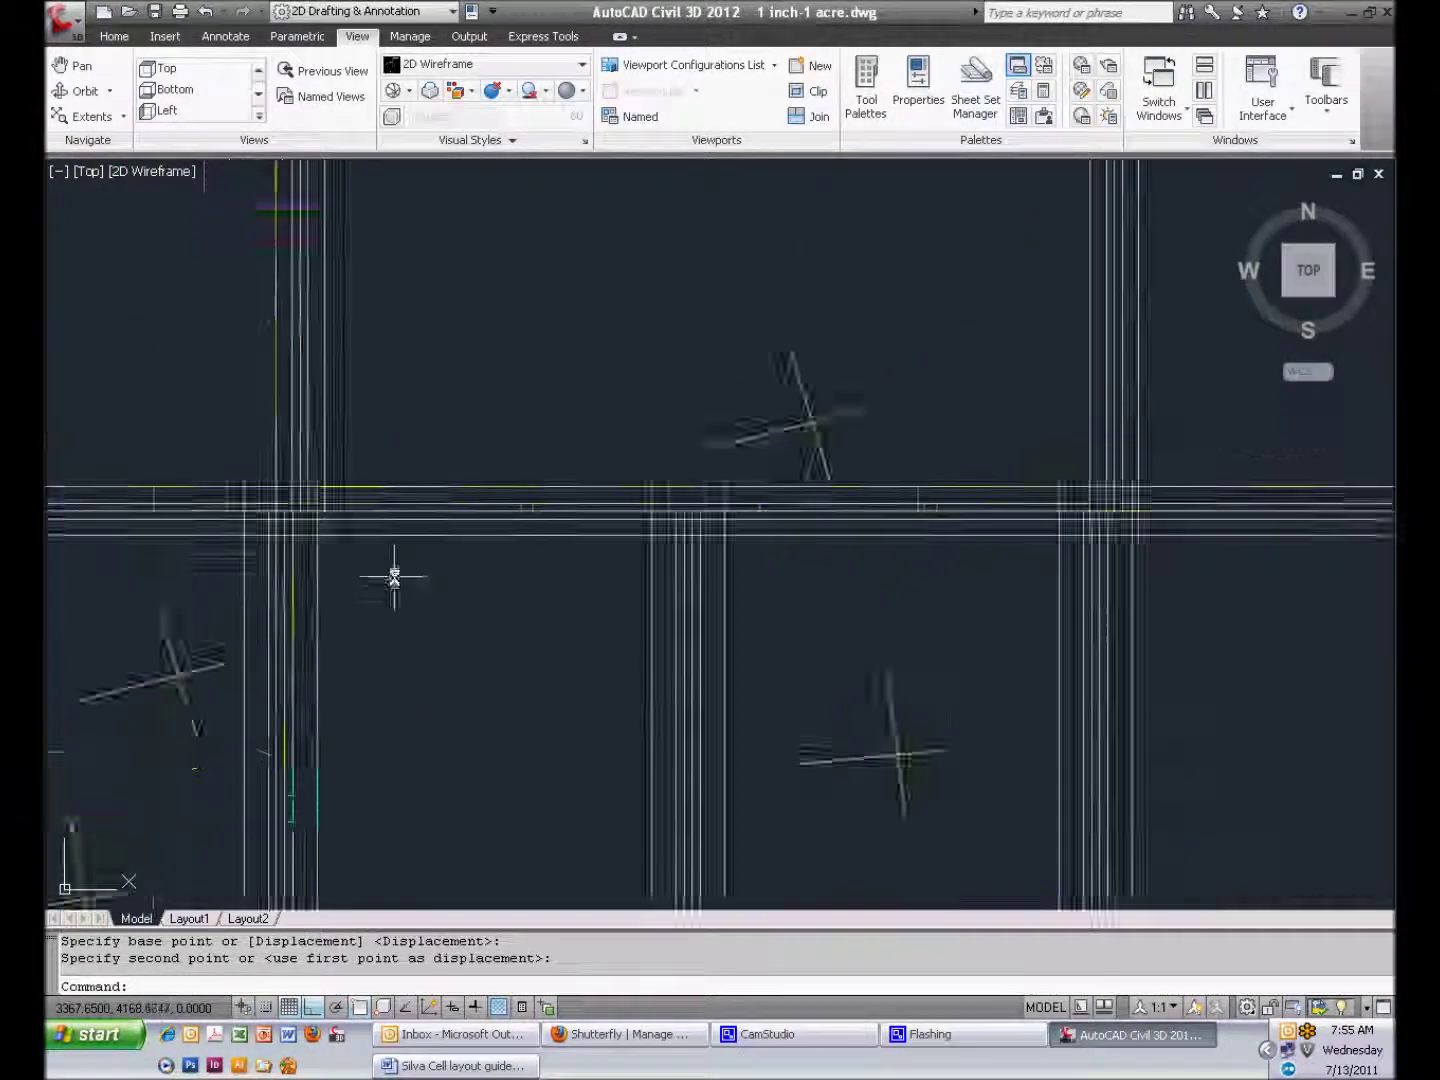
{"action": "mouse_move", "coordinate": [386, 563]}
{"action": "middle_mouse_down"}
{"action": "mouse_move", "coordinate": [186, 514]}
{"action": "mouse_move", "coordinate": [79, 510]}
{"action": "middle_mouse_up"}
{"action": "scroll", "coordinate": [541, 518], "scroll_direction": "down", "scroll_amount": 6}
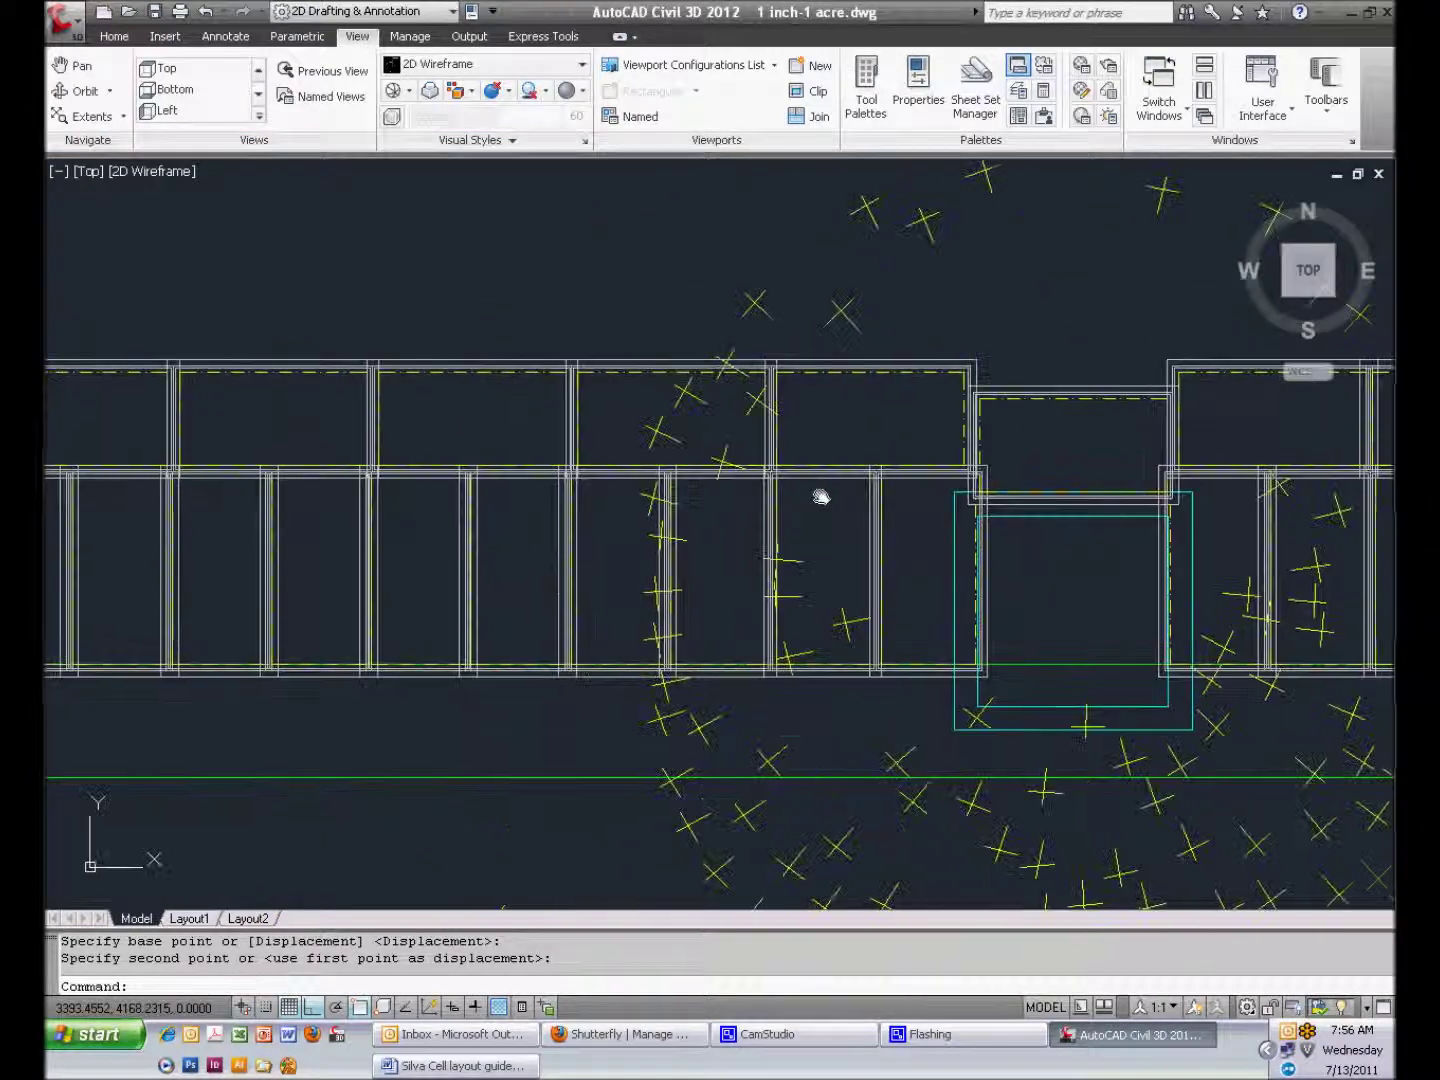
{"action": "scroll", "coordinate": [643, 509], "scroll_direction": "up", "scroll_amount": 2}
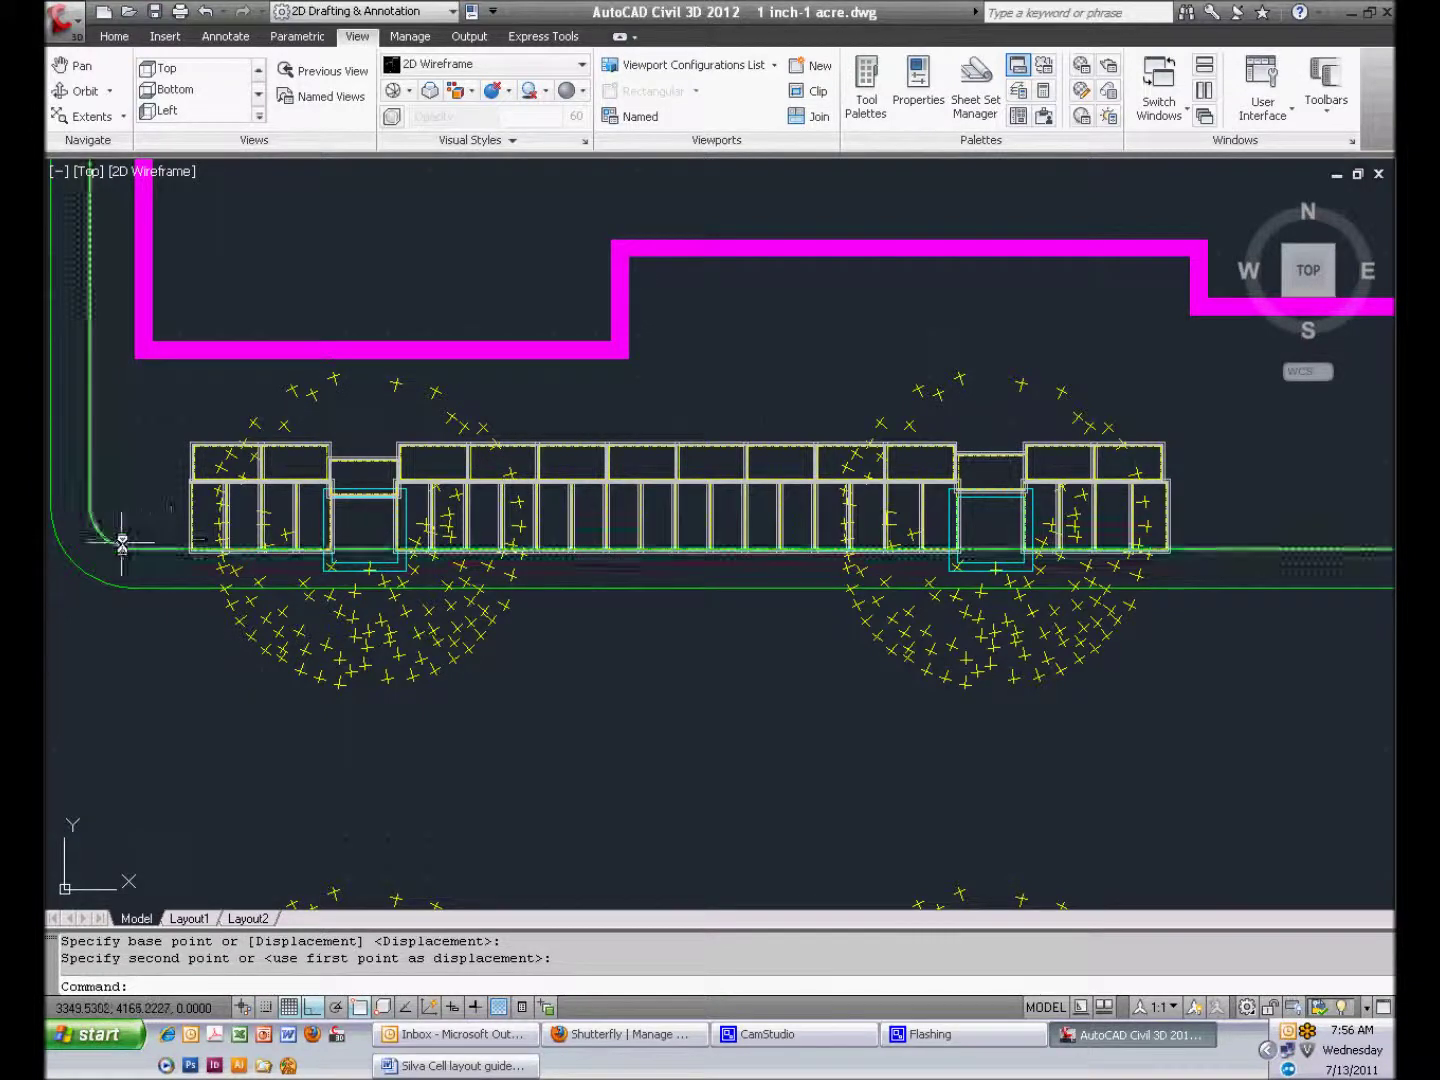
{"action": "left_click", "coordinate": [1170, 548]}
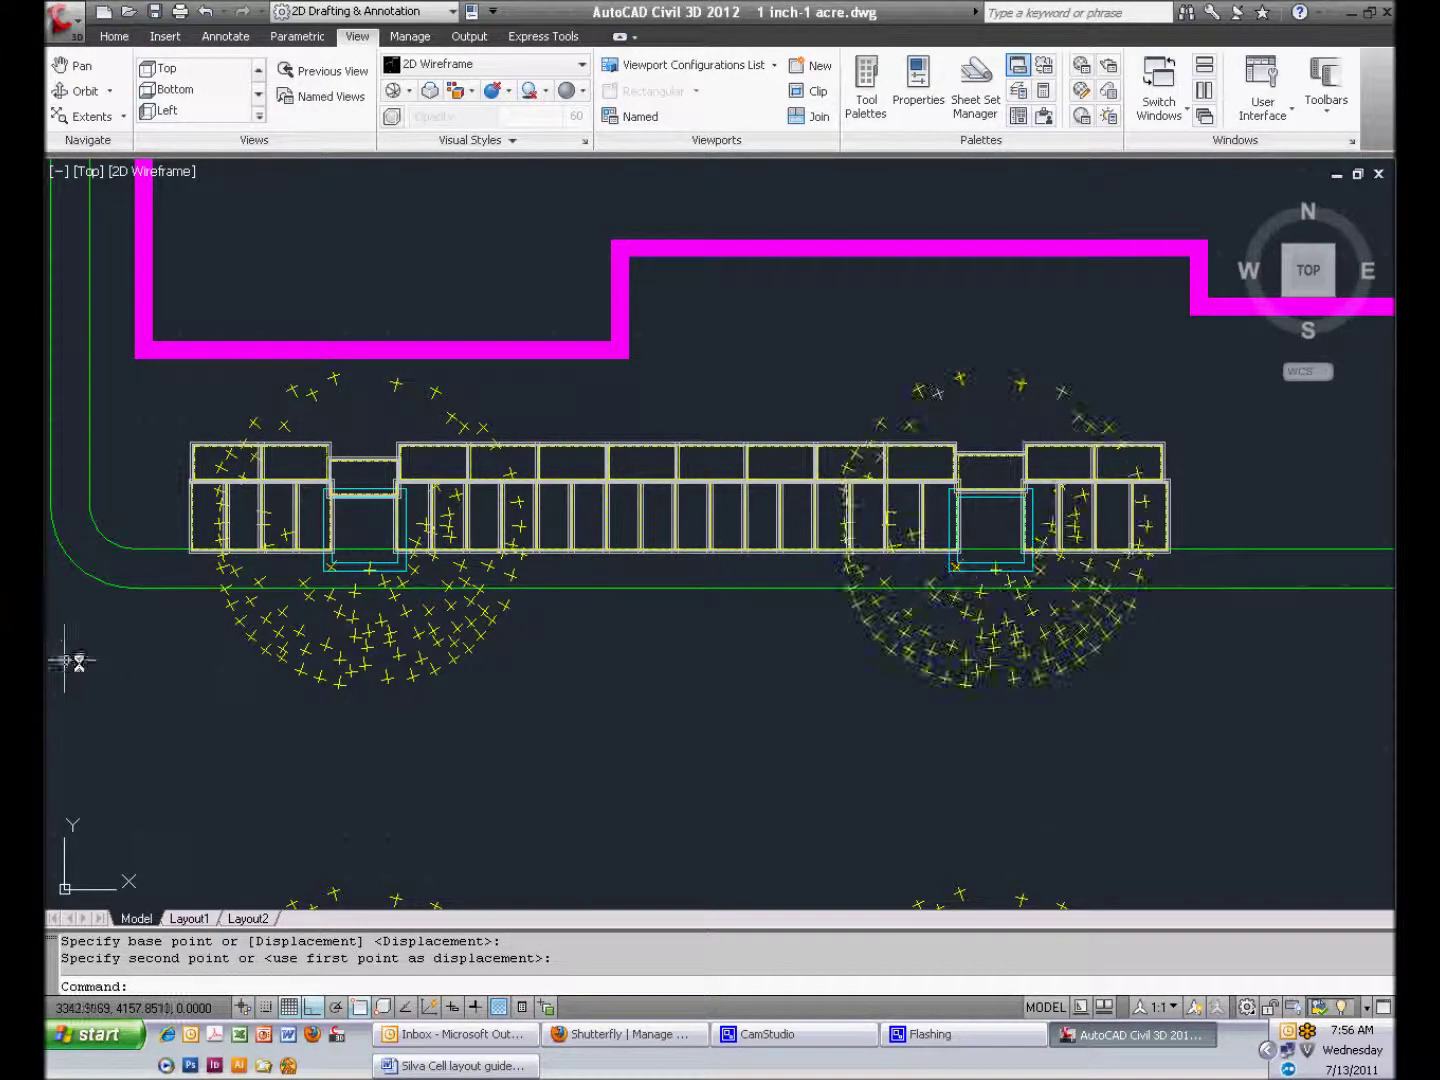
Window-select the entire Silva Cell layout and filter Properties to its block references
{"action": "left_click", "coordinate": [128, 410]}
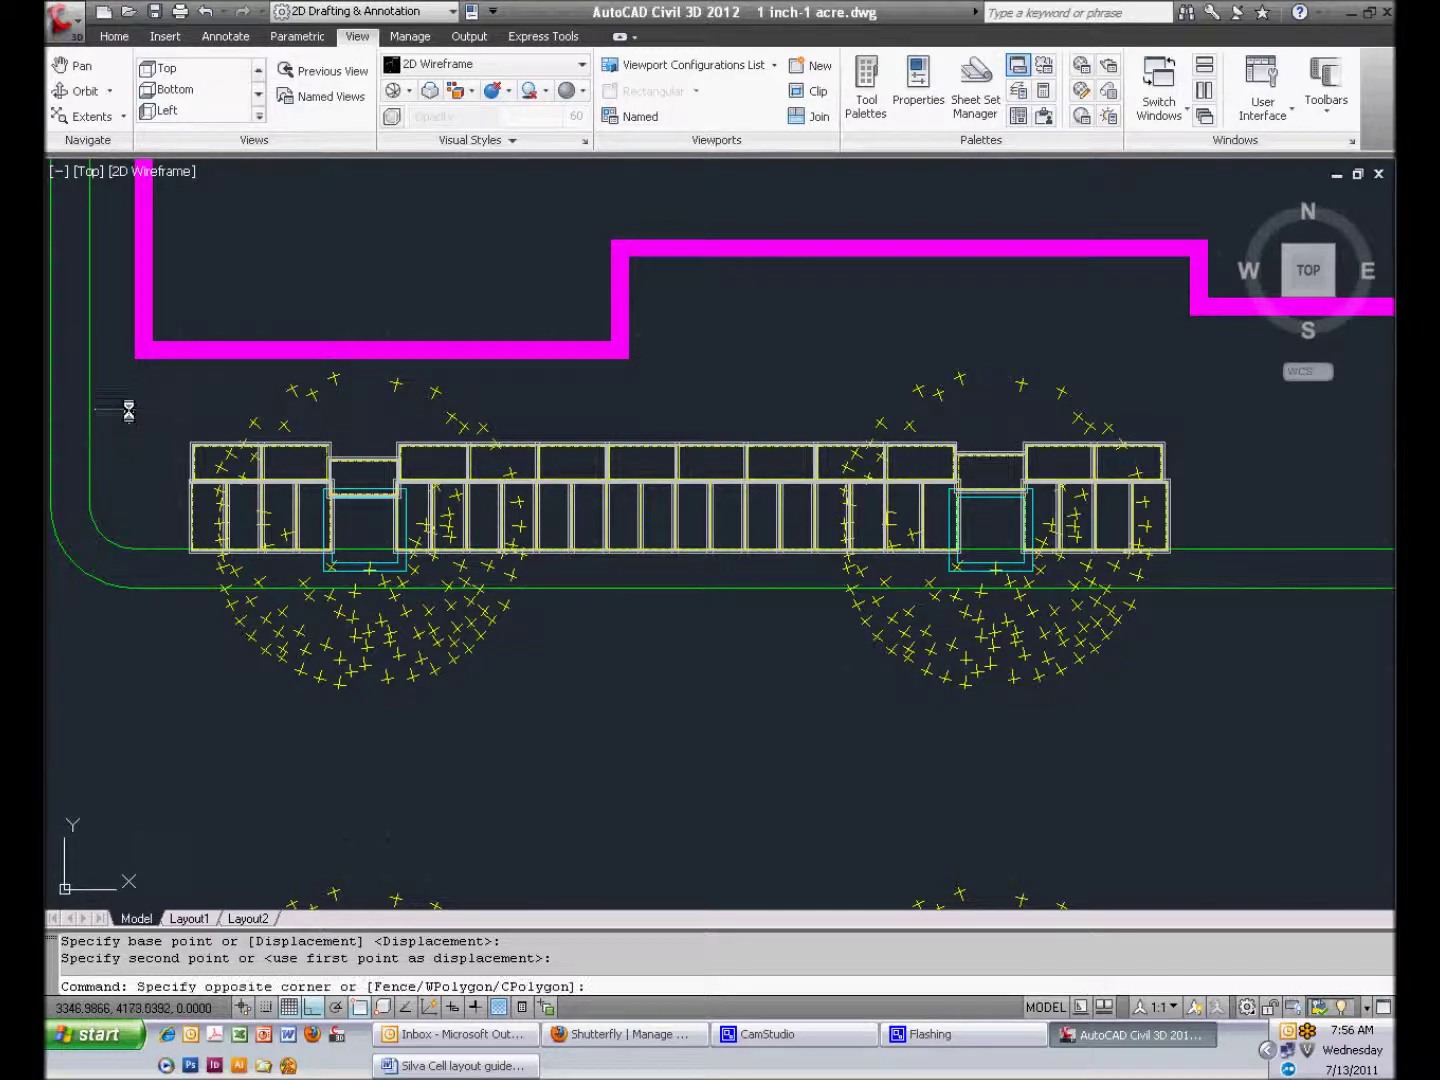
{"action": "left_click", "coordinate": [1211, 577]}
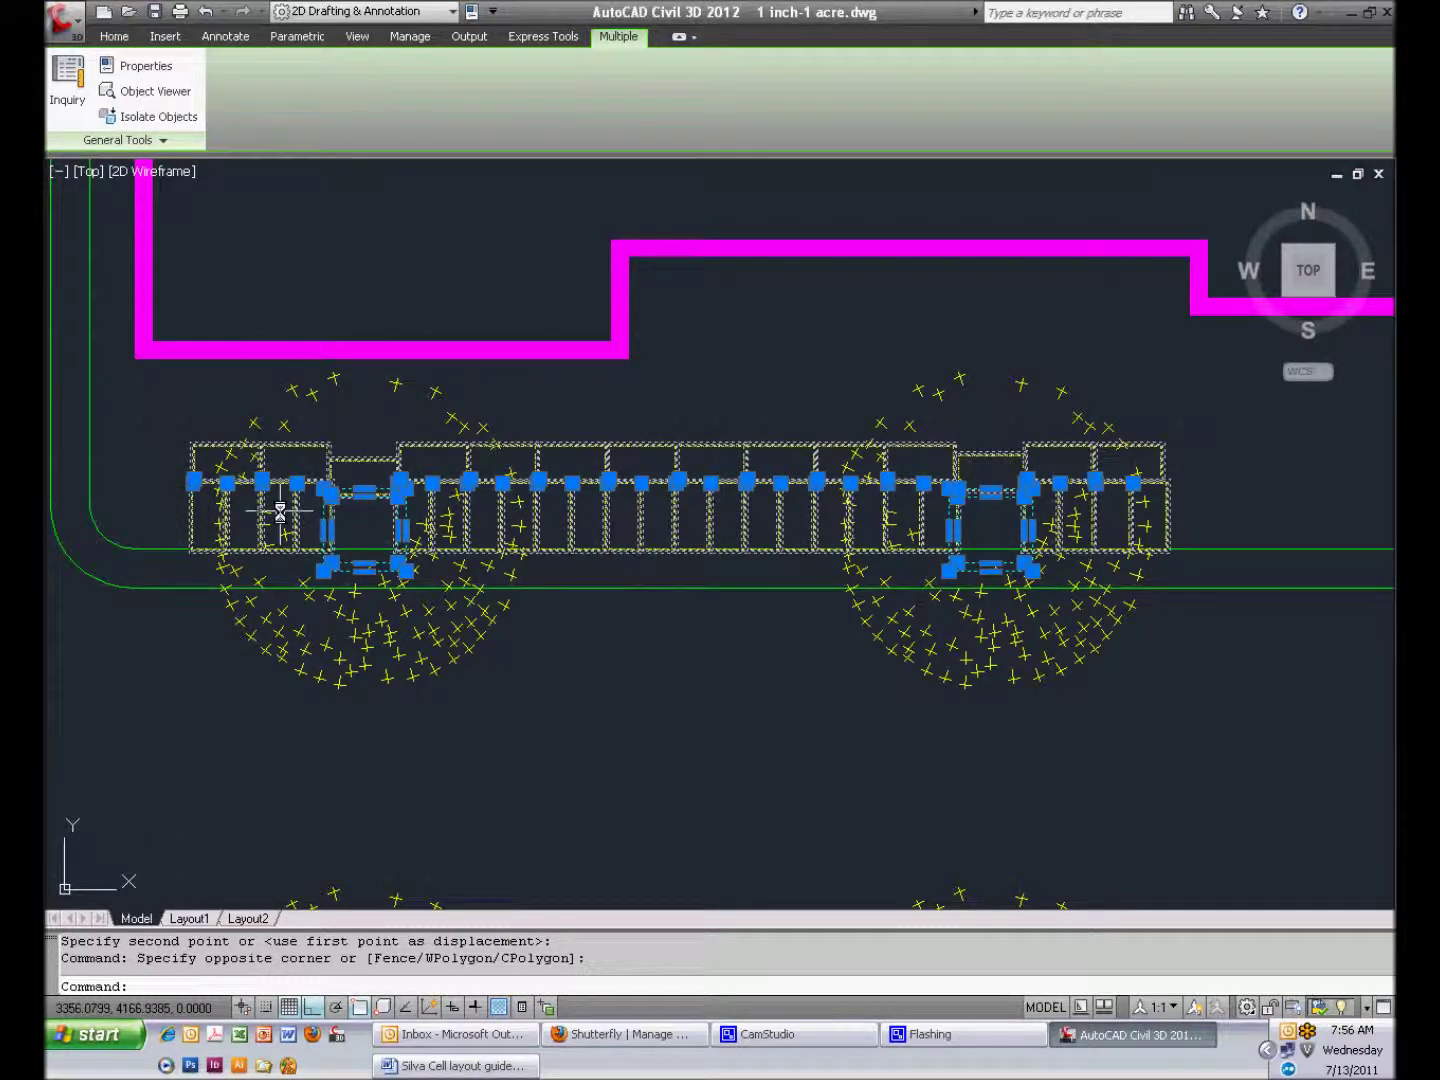
{"action": "left_click", "coordinate": [471, 14]}
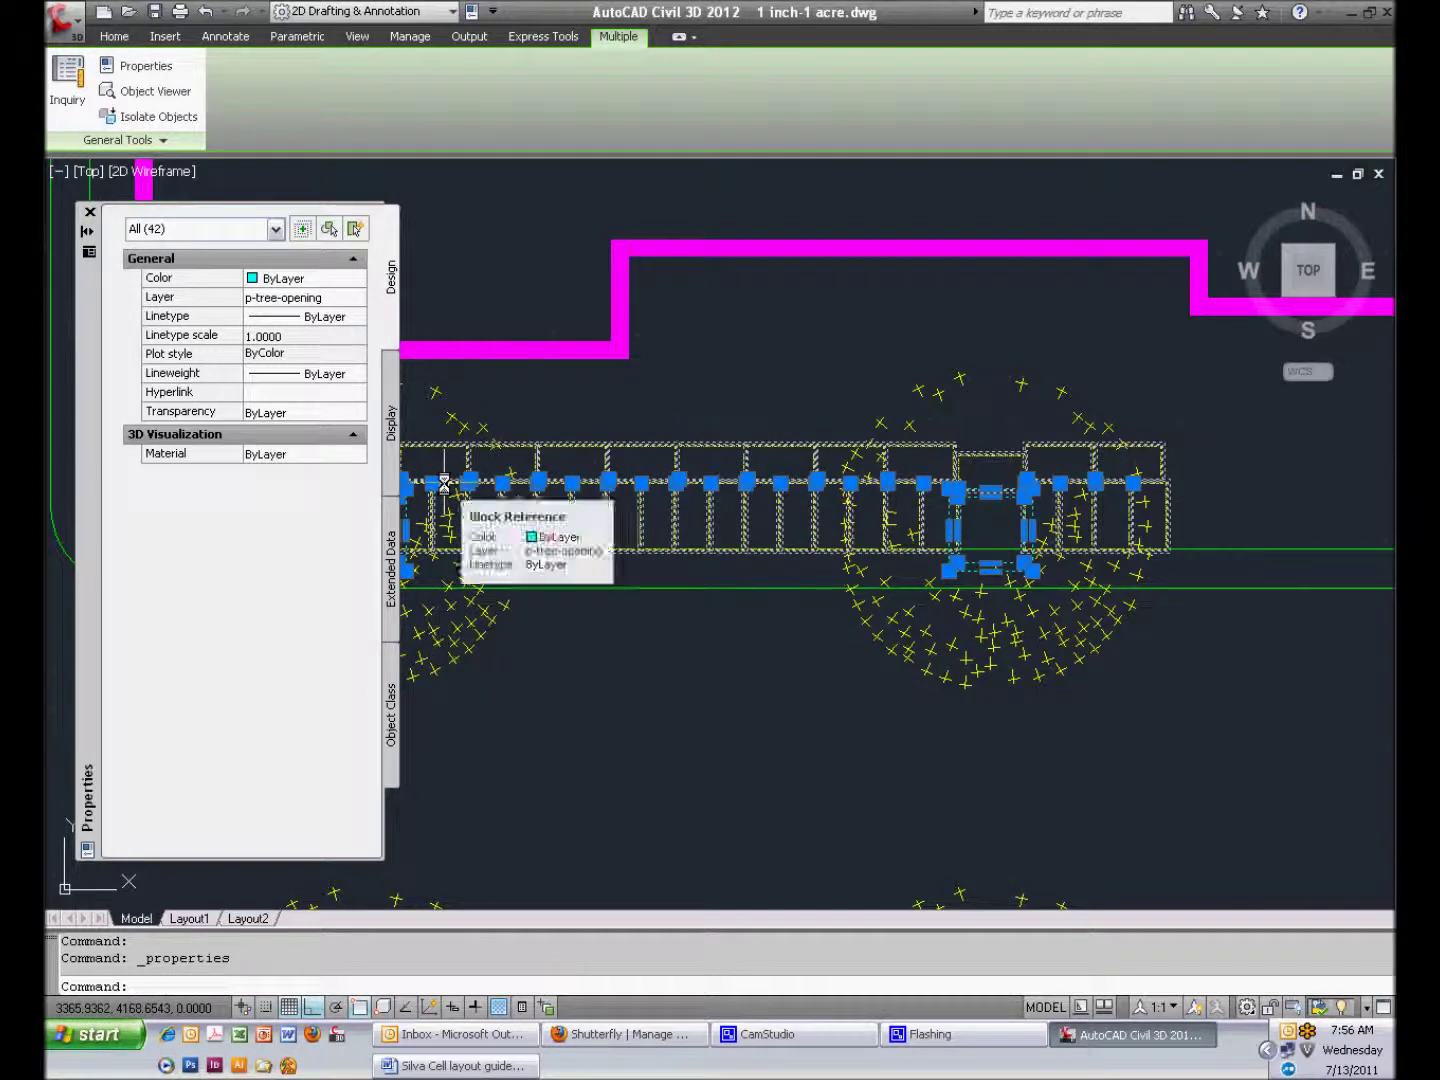
{"action": "middle_click_drag", "start_coordinate": [630, 669], "coordinate": [767, 690]}
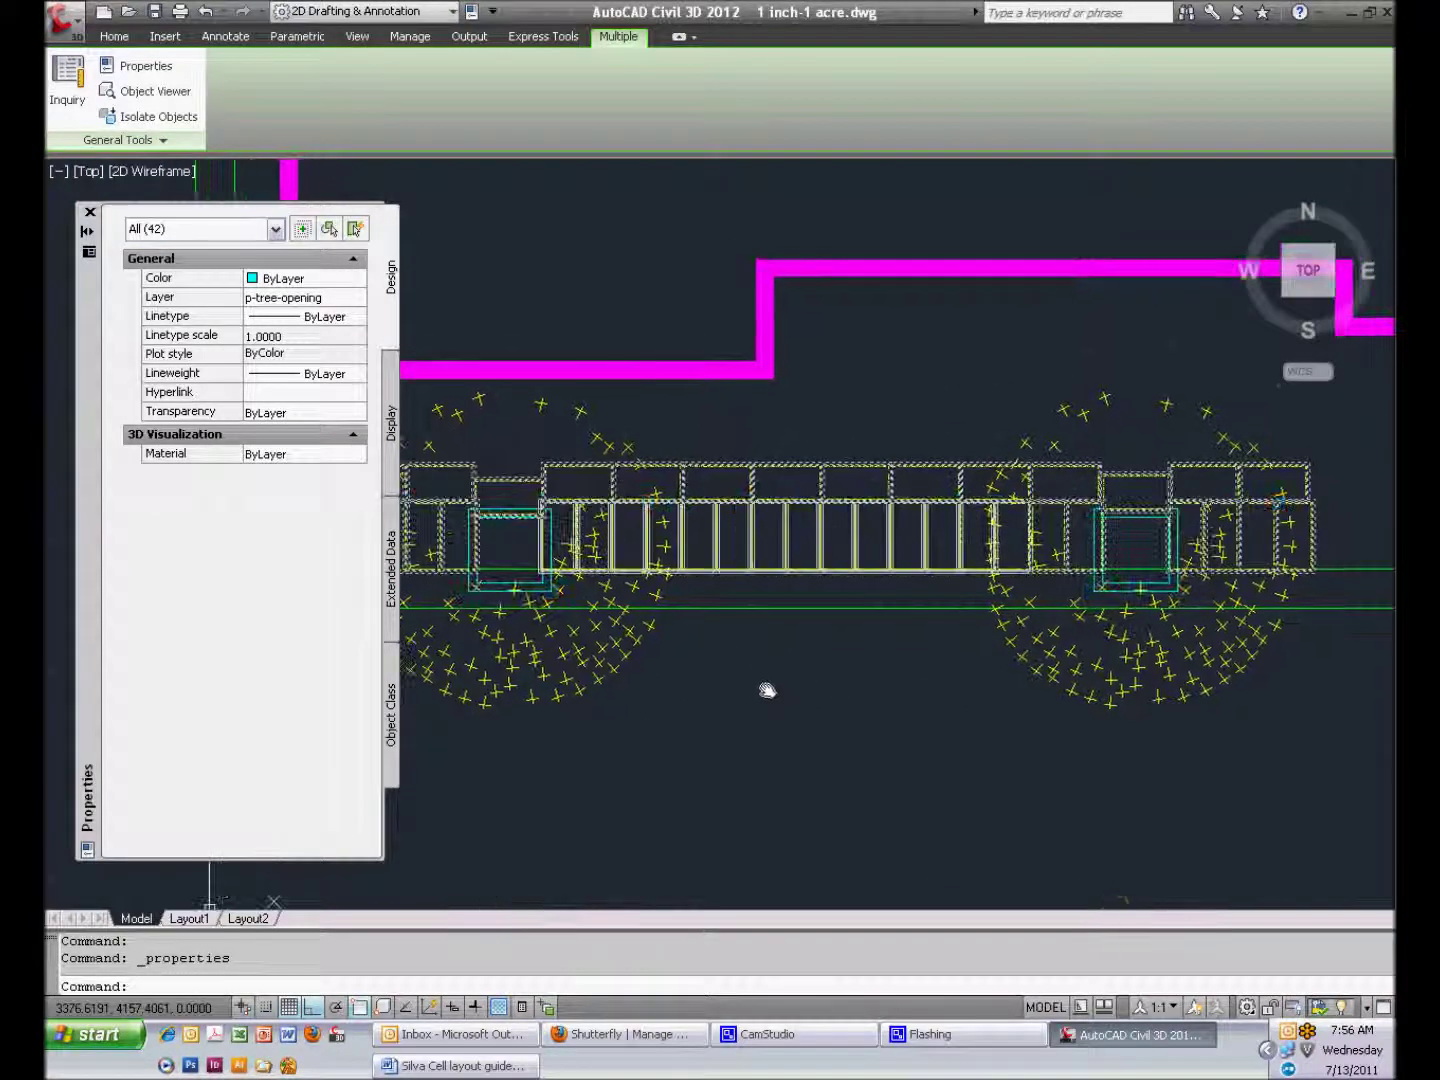
{"action": "left_click", "coordinate": [262, 230]}
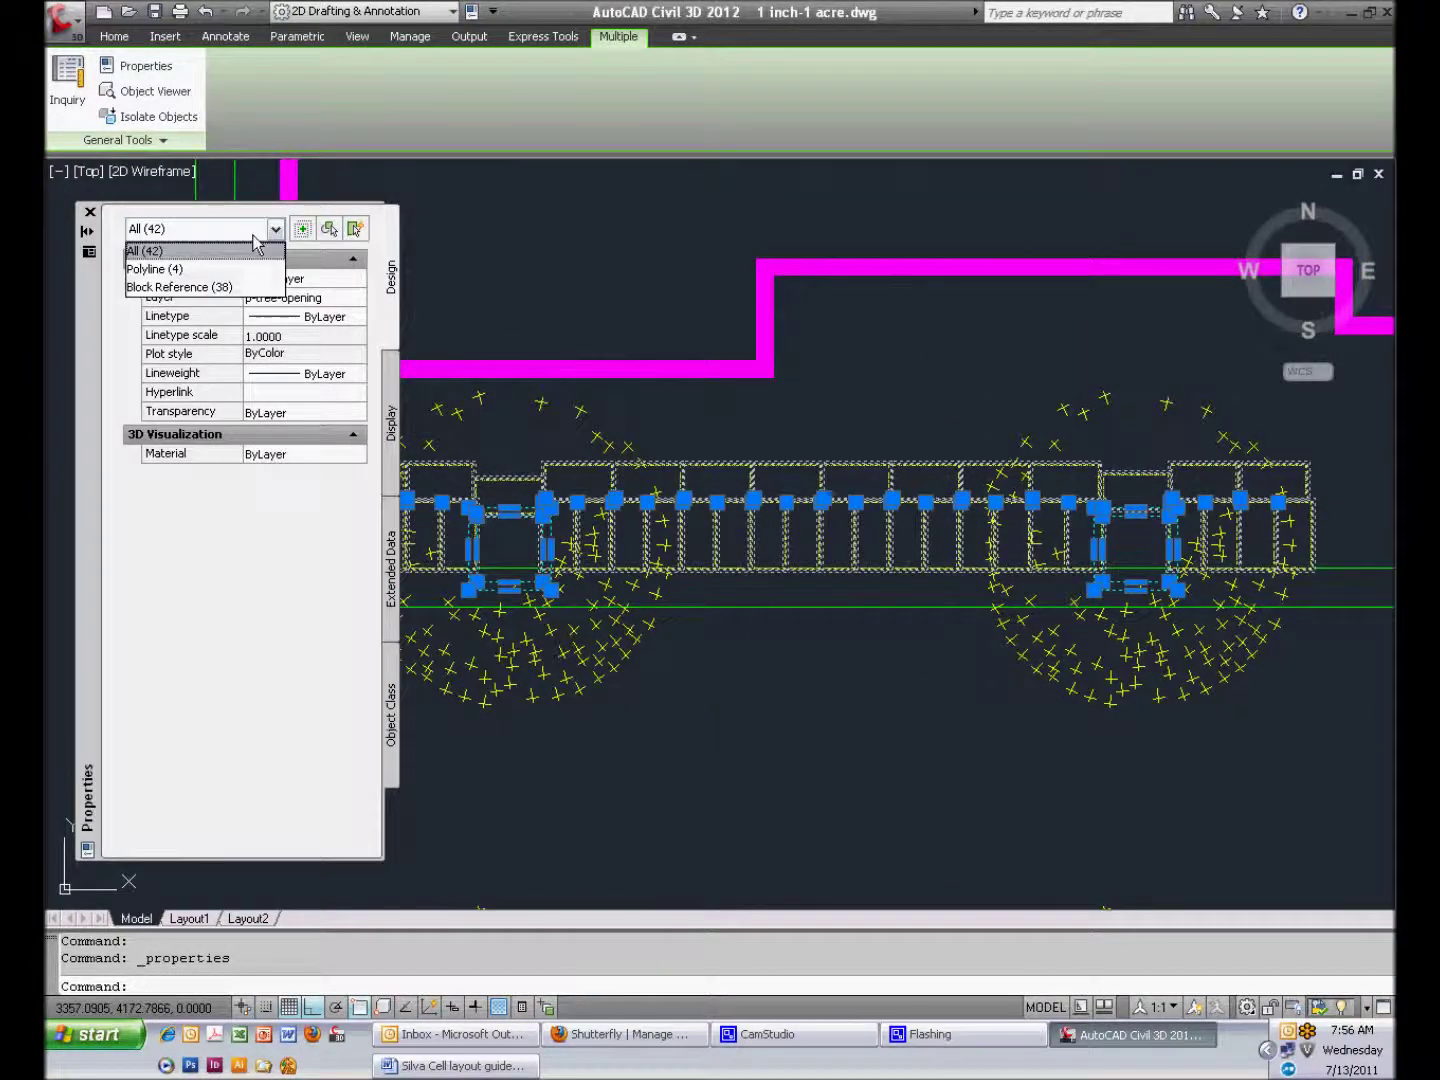
{"action": "left_click", "coordinate": [237, 288]}
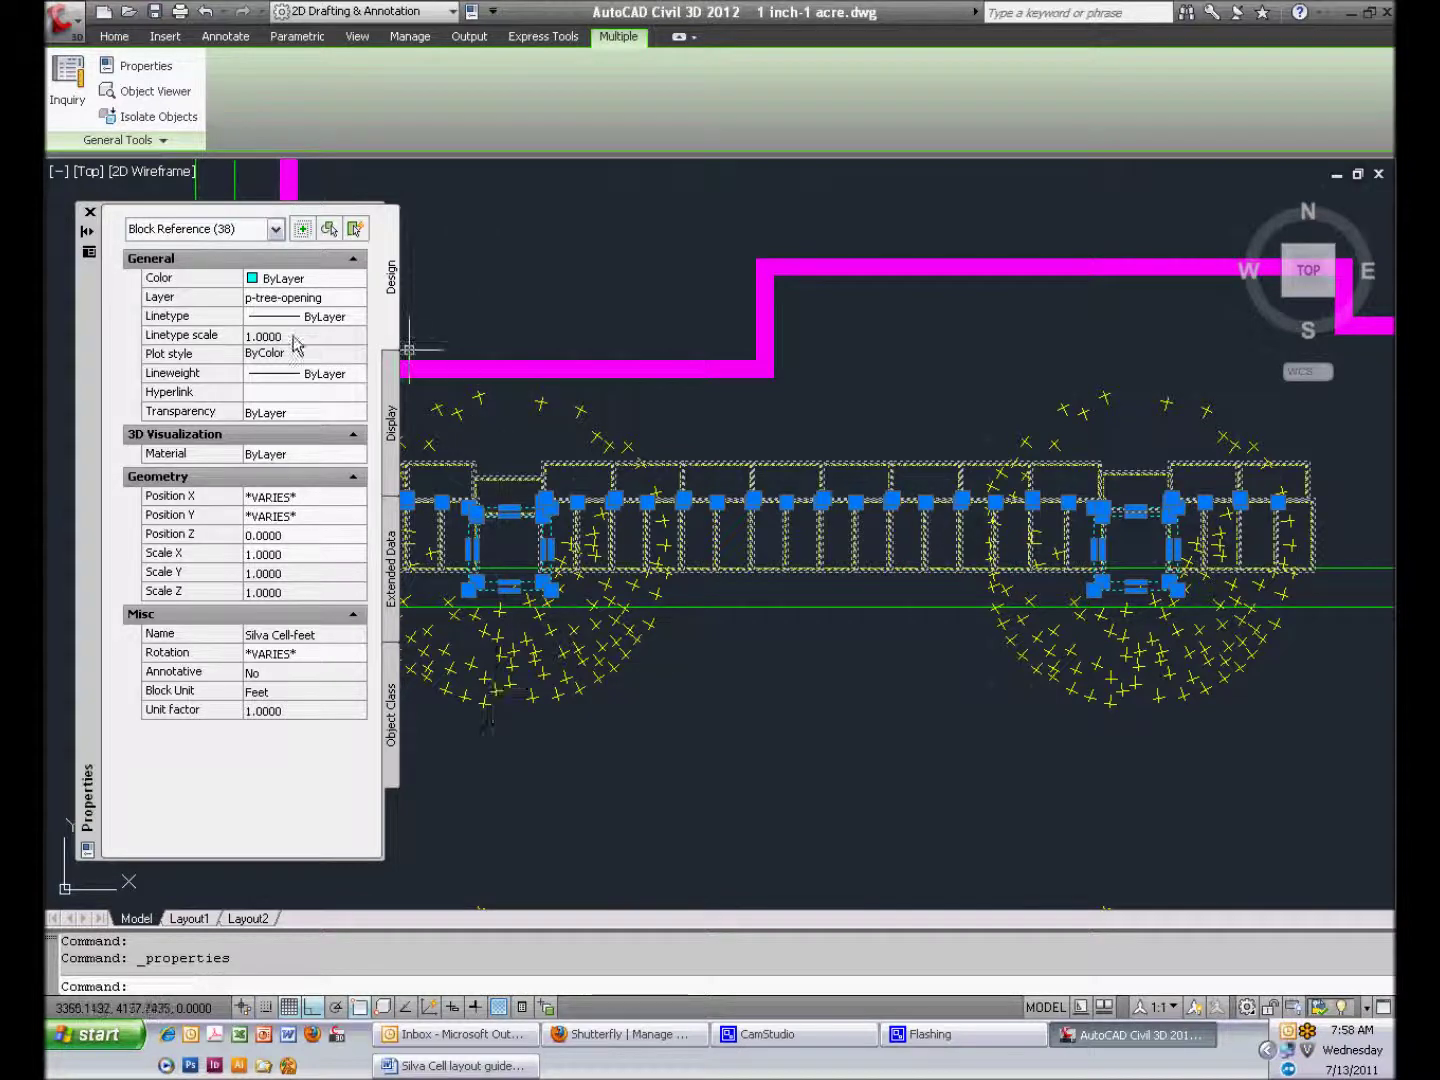
Close the Properties palette after confirming 38 Silva Cell-feet block references
{"action": "left_click", "coordinate": [90, 212]}
{"action": "scroll", "coordinate": [638, 579], "scroll_direction": "down", "scroll_amount": 2}
{"action": "scroll", "coordinate": [638, 579], "scroll_direction": "up", "scroll_amount": 4}
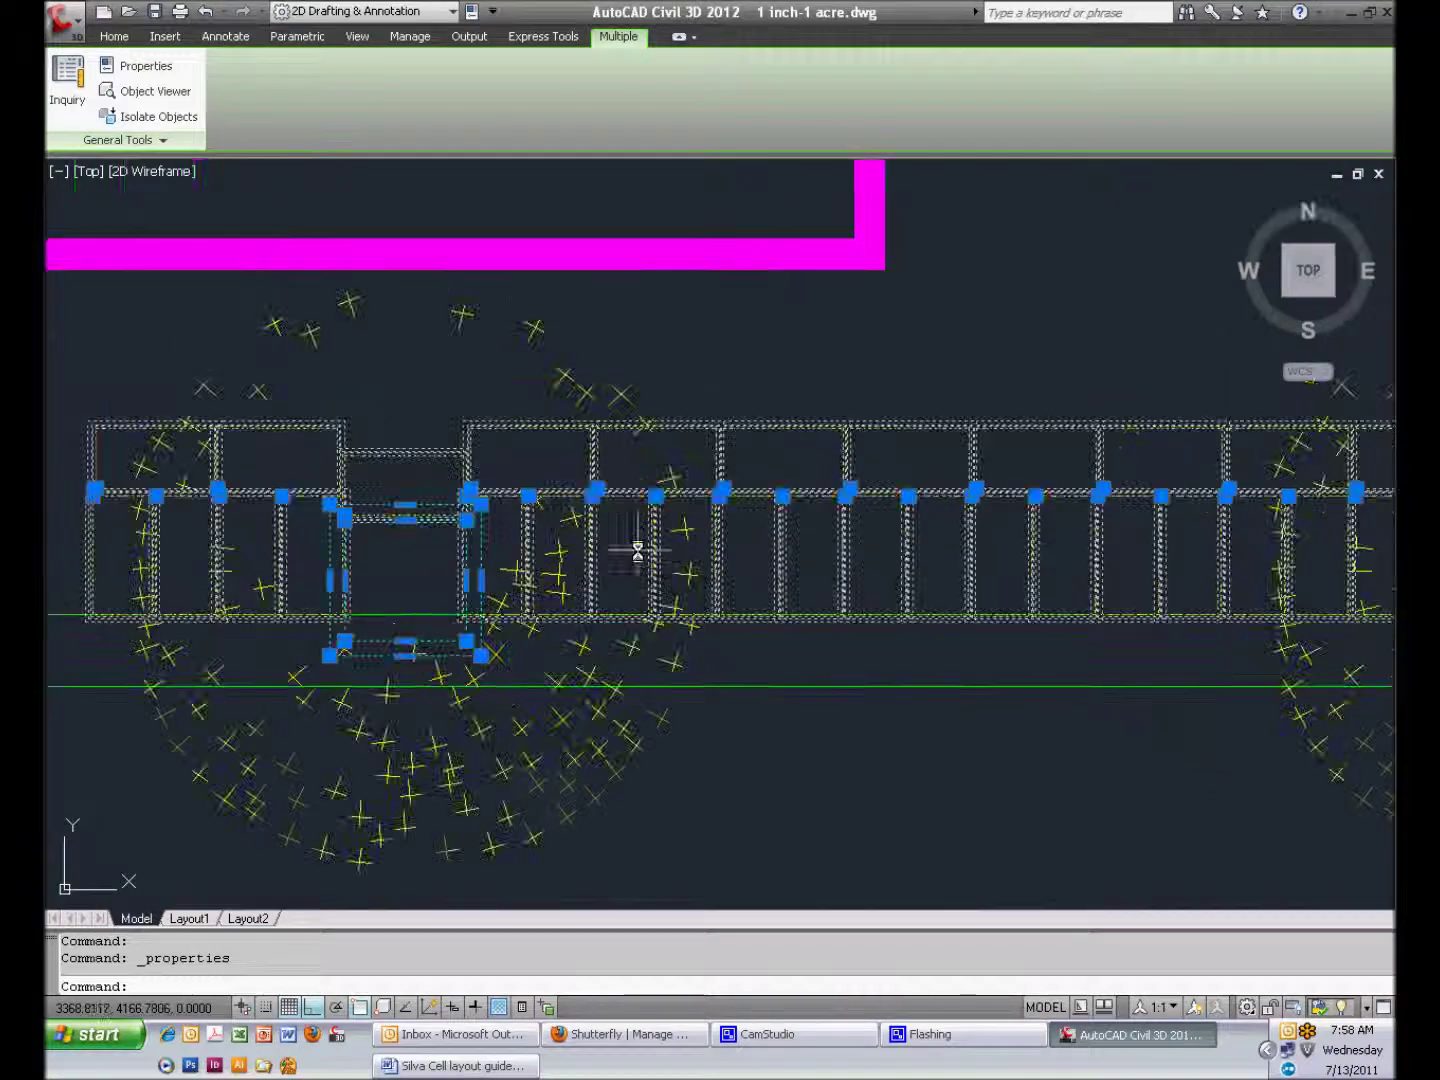
Copy the top row of cells one cell higher across the layout
{"action": "key", "text": "Escape"}
{"action": "scroll", "coordinate": [612, 525], "scroll_direction": "down", "scroll_amount": 2}
{"action": "left_click", "coordinate": [499, 430]}
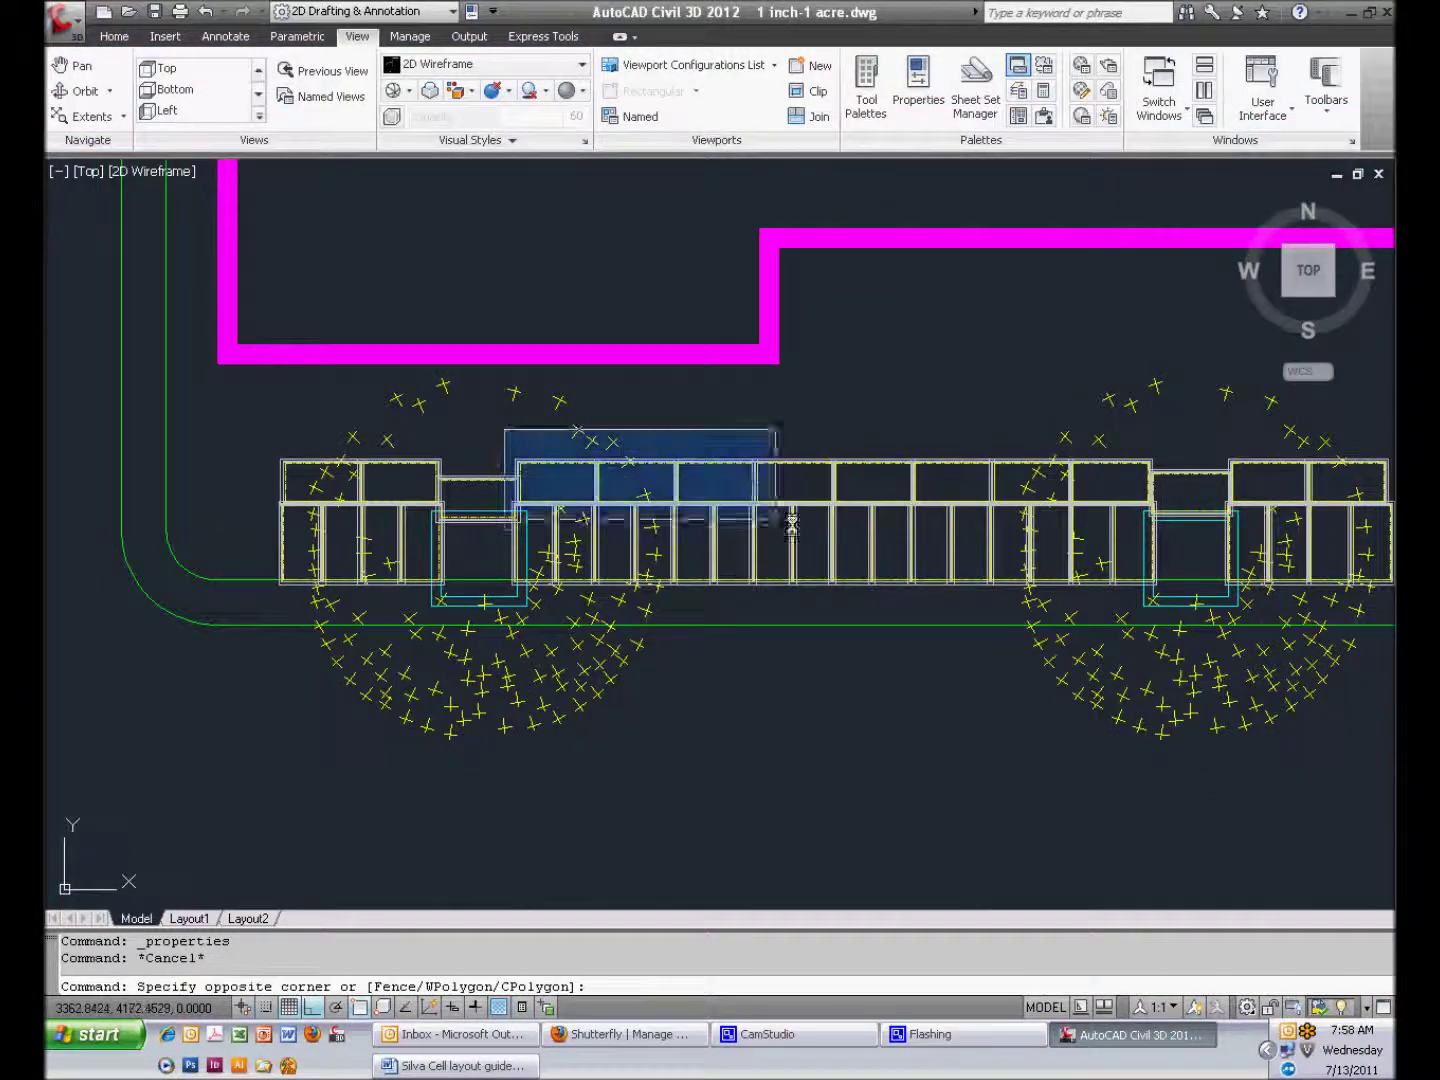
{"action": "left_click", "coordinate": [1204, 534]}
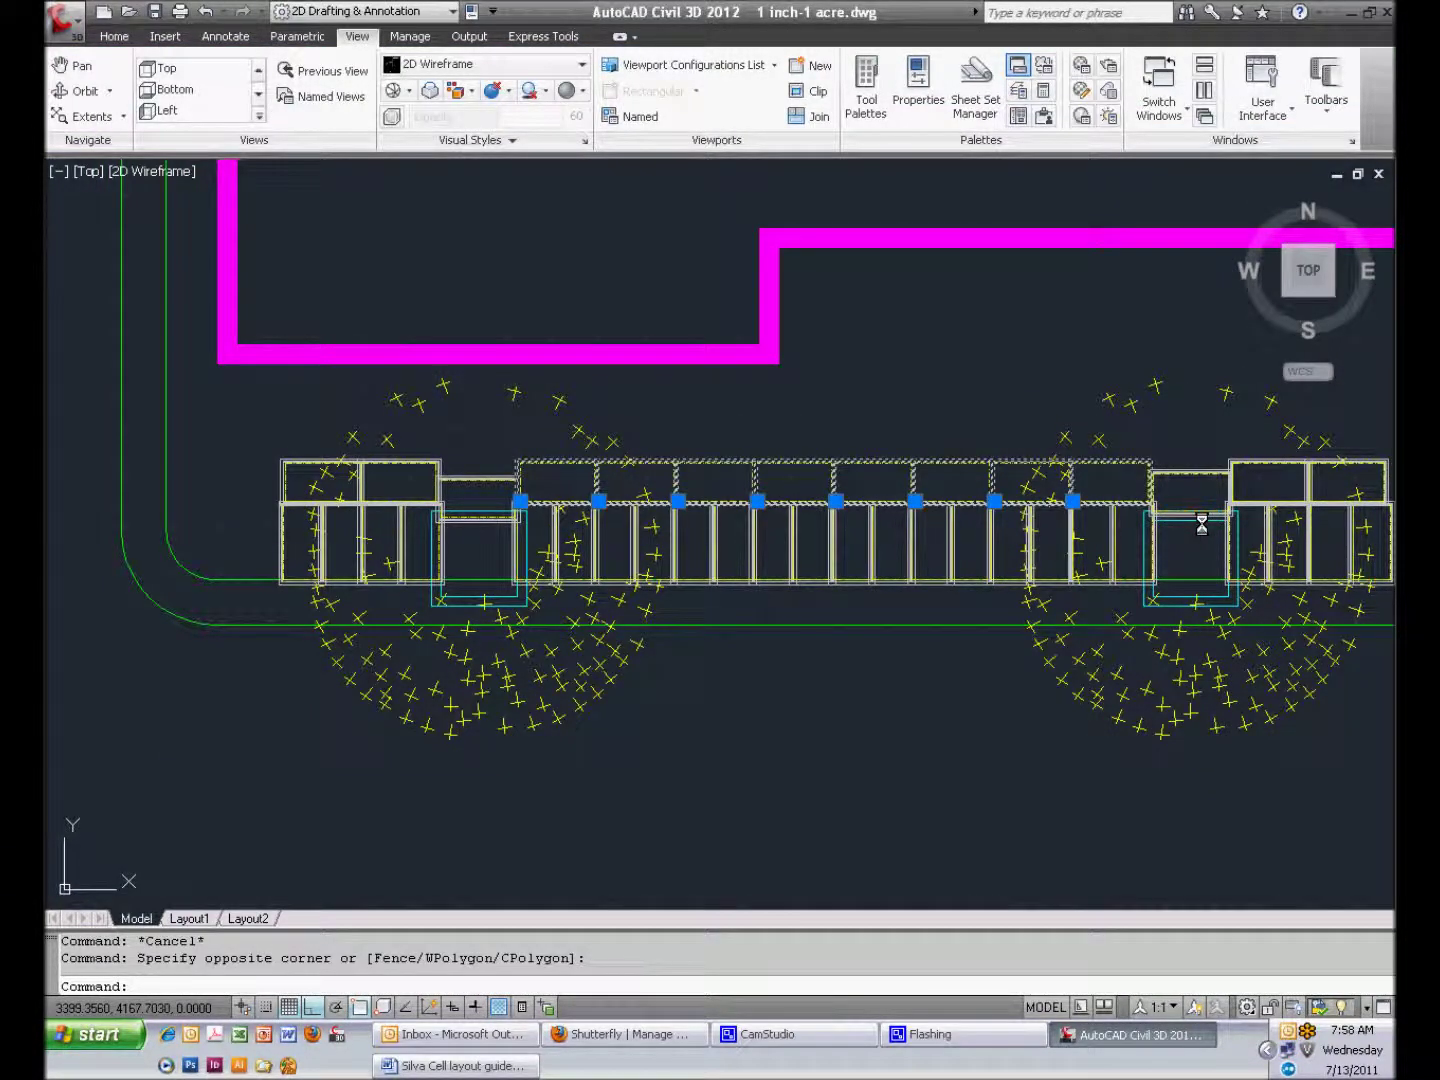
{"action": "type", "text": "co"}
{"action": "key", "text": "Return"}
{"action": "scroll", "coordinate": [530, 492], "scroll_direction": "up", "scroll_amount": 6}
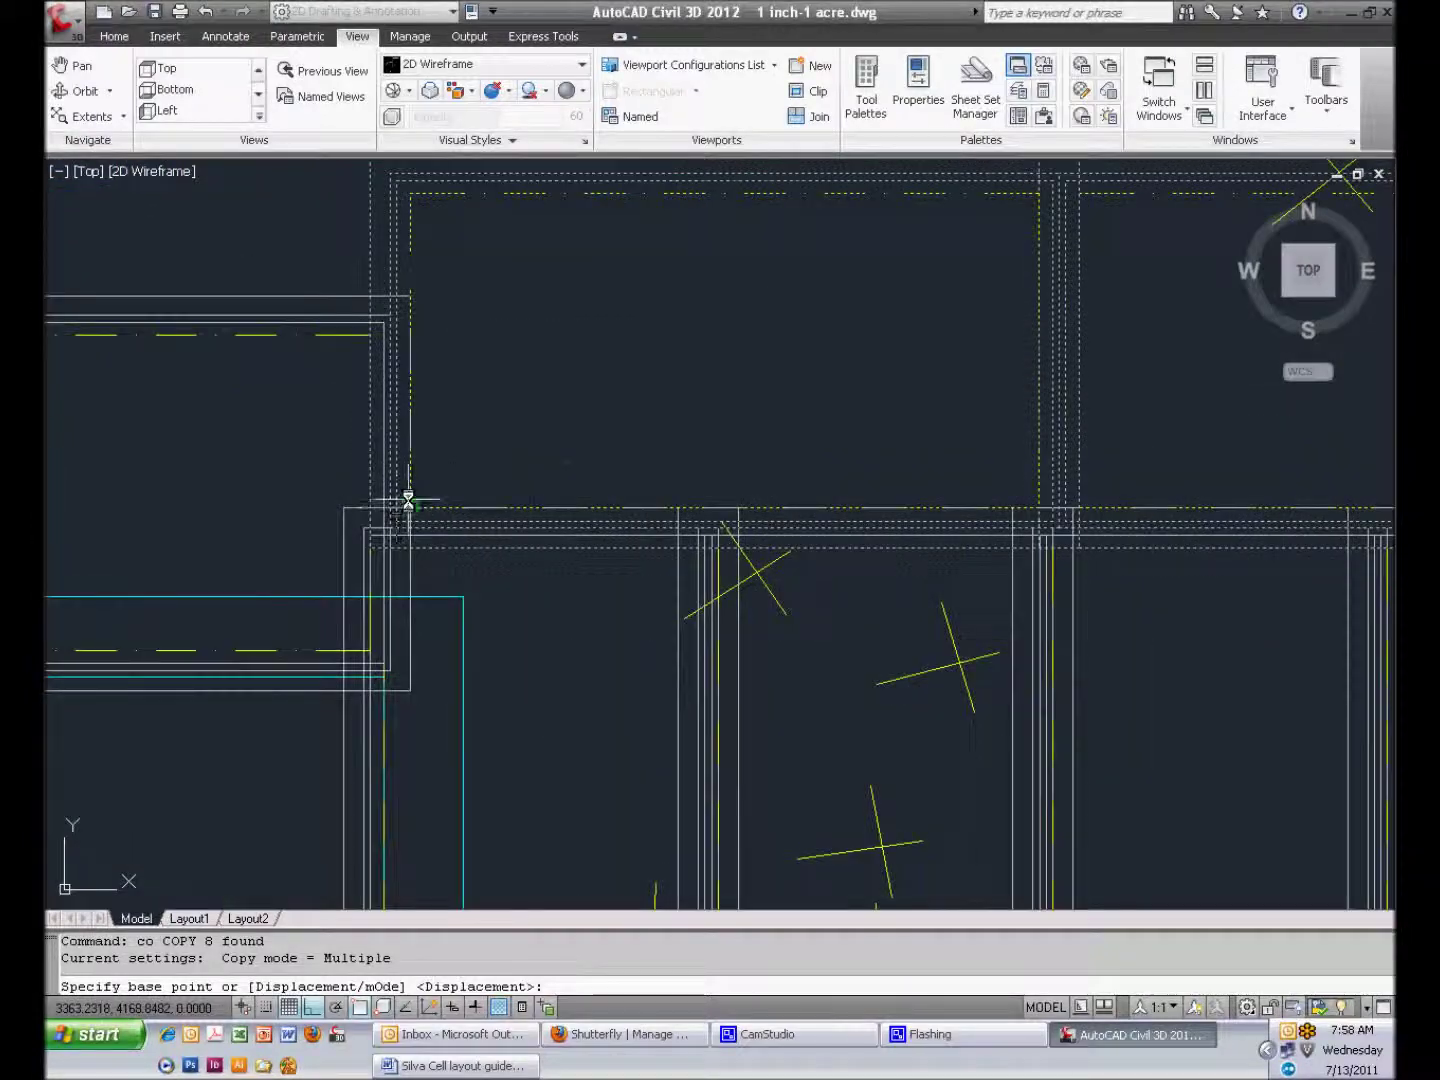
{"action": "left_click", "coordinate": [408, 499]}
{"action": "scroll", "coordinate": [427, 417], "scroll_direction": "down", "scroll_amount": 3}
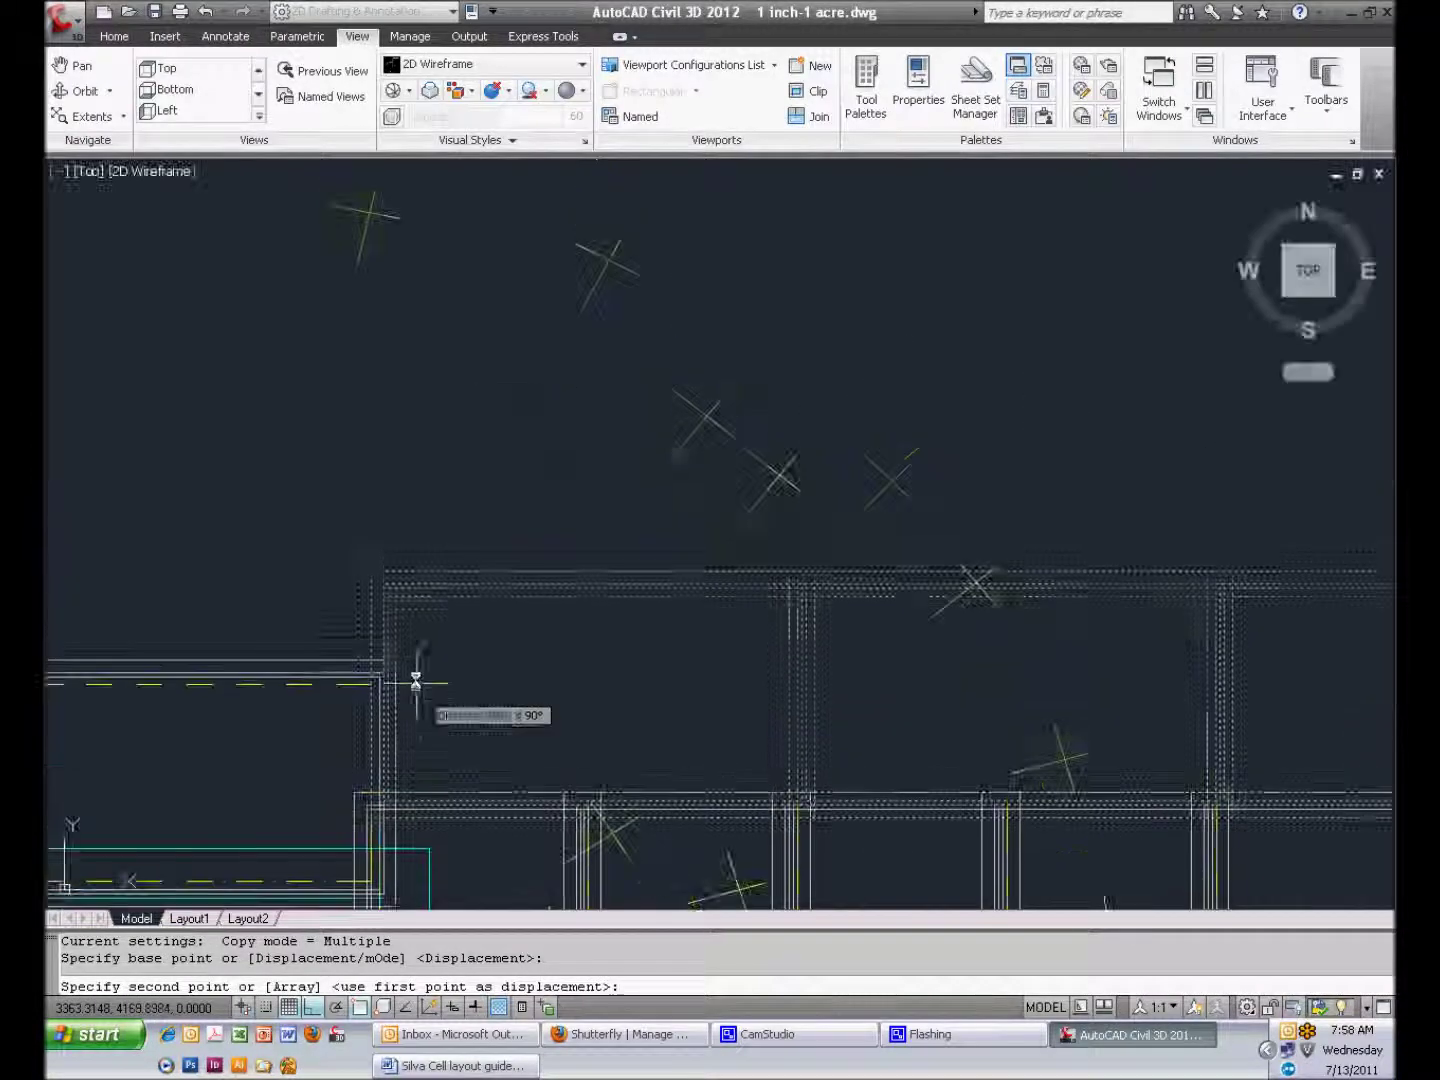
{"action": "scroll", "coordinate": [412, 612], "scroll_direction": "up", "scroll_amount": 4}
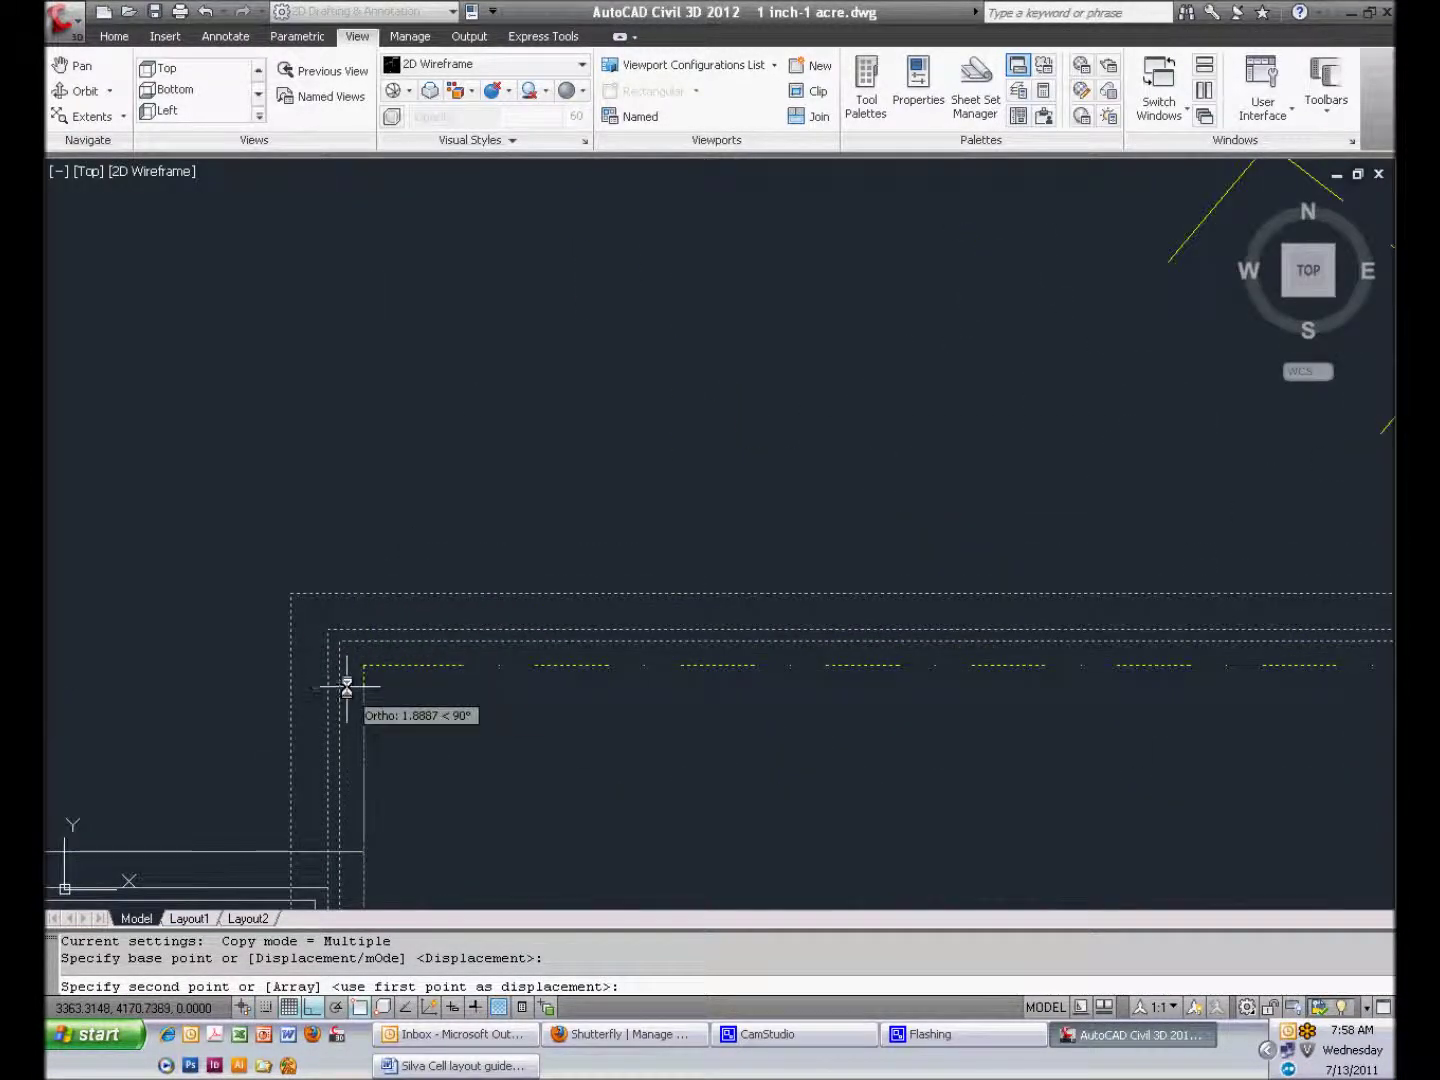
{"action": "left_click", "coordinate": [363, 593]}
{"action": "key", "text": "Return"}
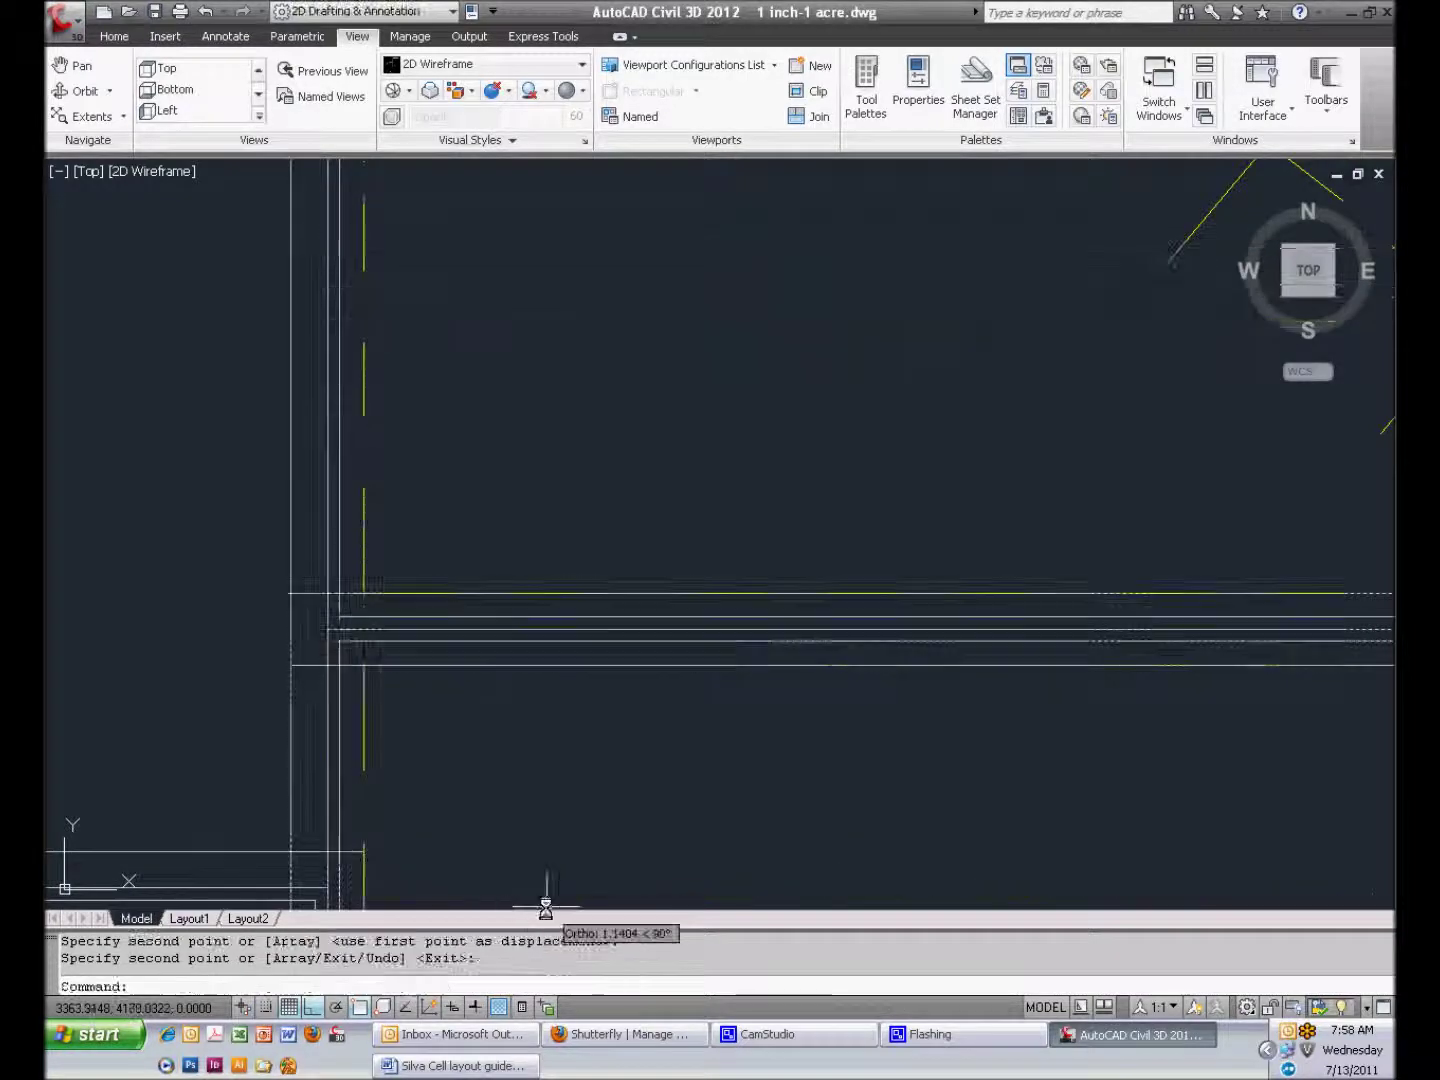
{"action": "scroll", "coordinate": [537, 681], "scroll_direction": "down", "scroll_amount": 5}
{"action": "scroll", "coordinate": [371, 572], "scroll_direction": "up", "scroll_amount": 3}
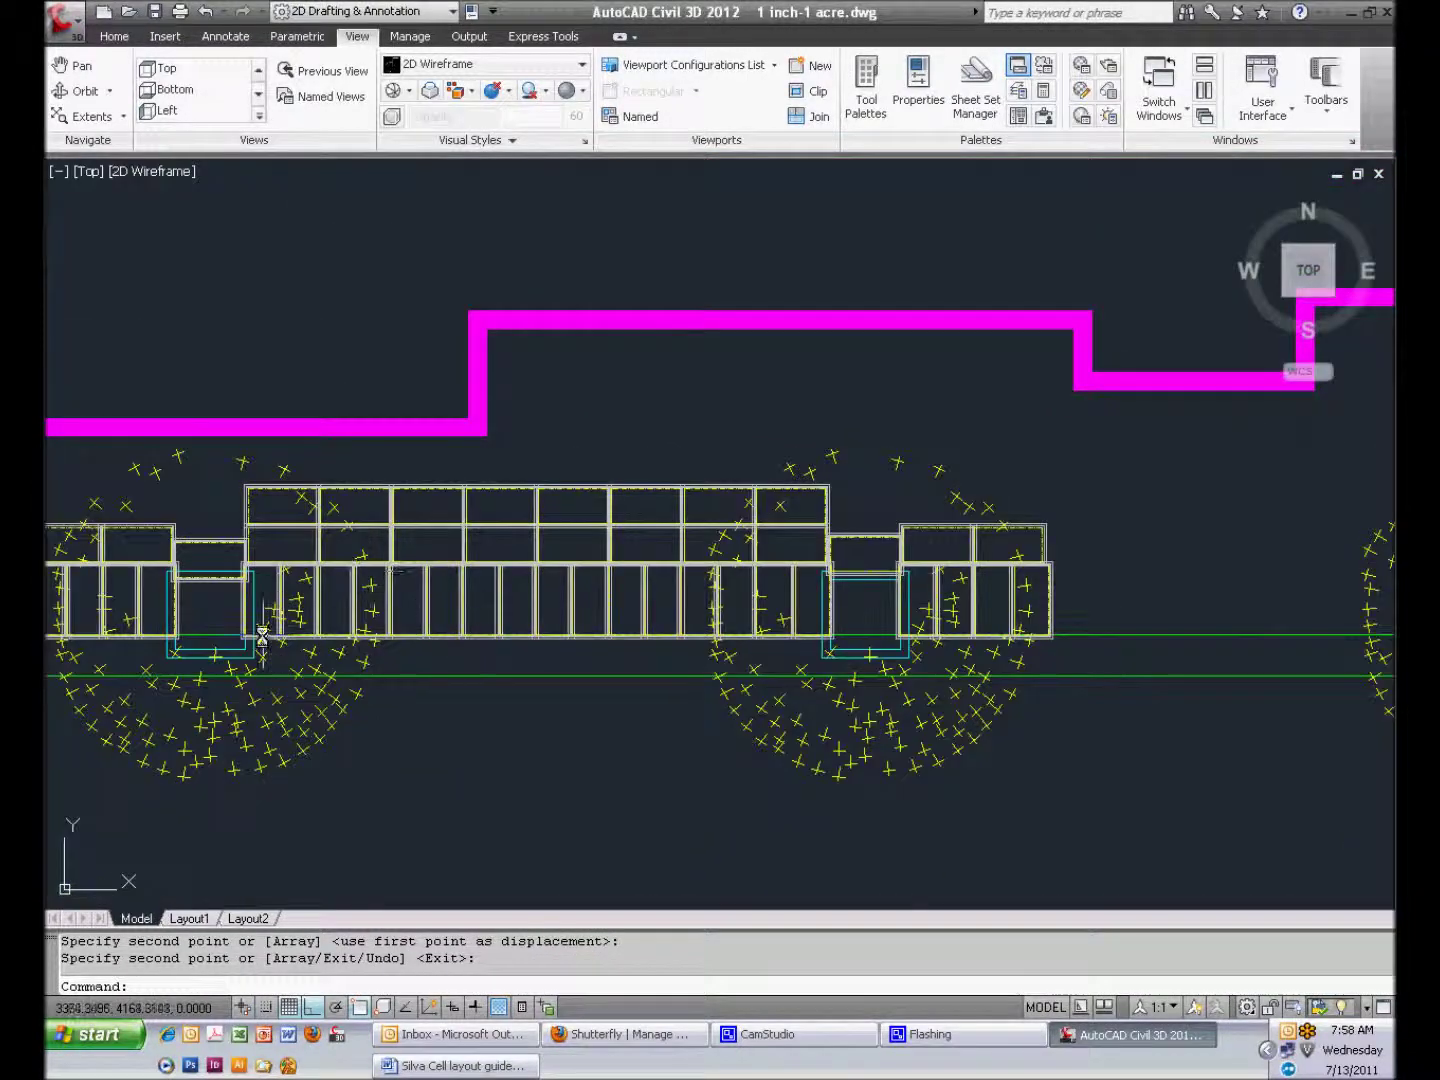
Copy the left-end cells over the first tree opening one cell higher
{"action": "middle_click_drag", "start_coordinate": [262, 636], "coordinate": [556, 606]}
{"action": "scroll", "coordinate": [330, 475], "scroll_direction": "up", "scroll_amount": 3}
{"action": "left_click", "coordinate": [353, 442]}
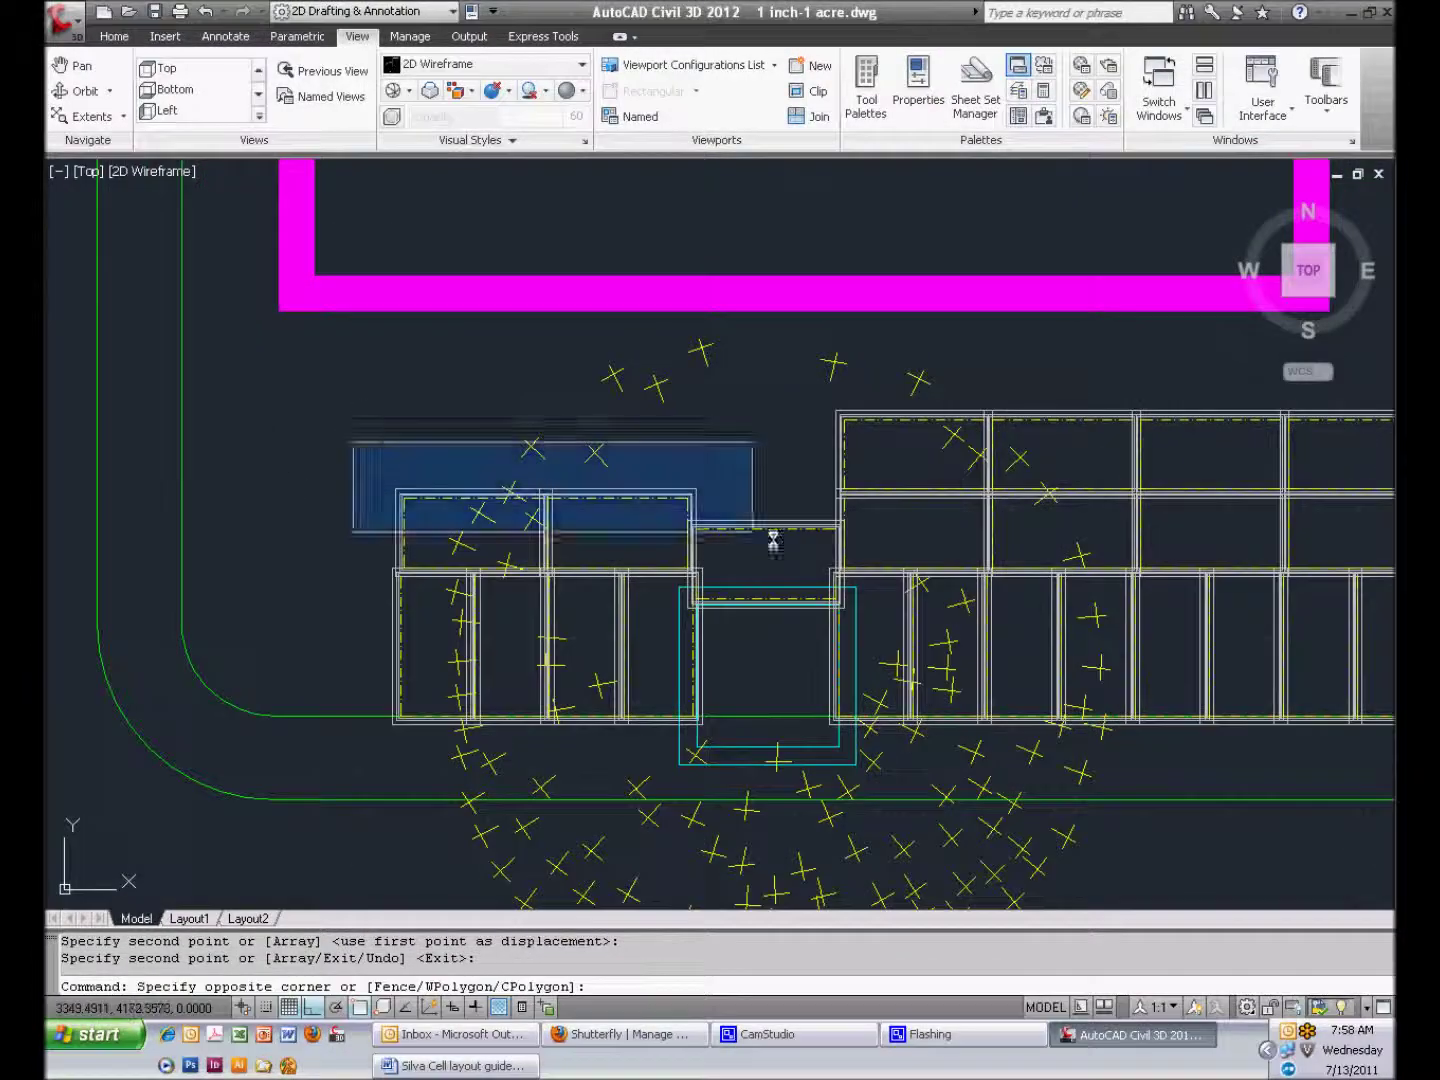
{"action": "left_click", "coordinate": [879, 622]}
{"action": "type", "text": "co"}
{"action": "key", "text": "Return"}
{"action": "scroll", "coordinate": [396, 558], "scroll_direction": "up", "scroll_amount": 2}
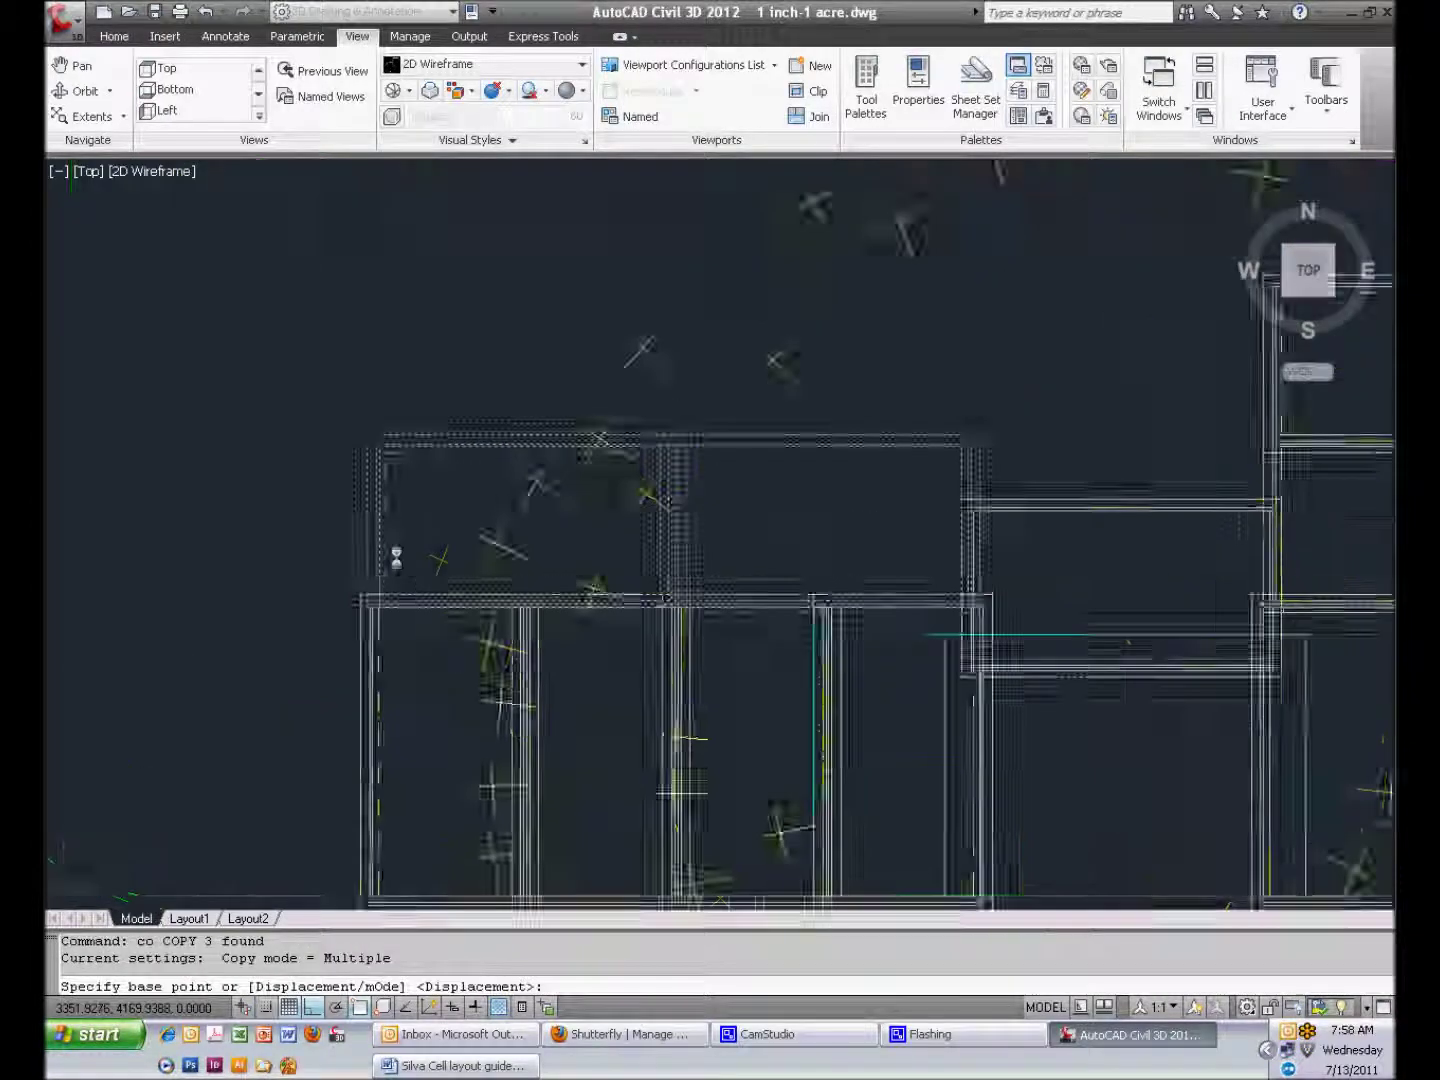
{"action": "left_click", "coordinate": [363, 665]}
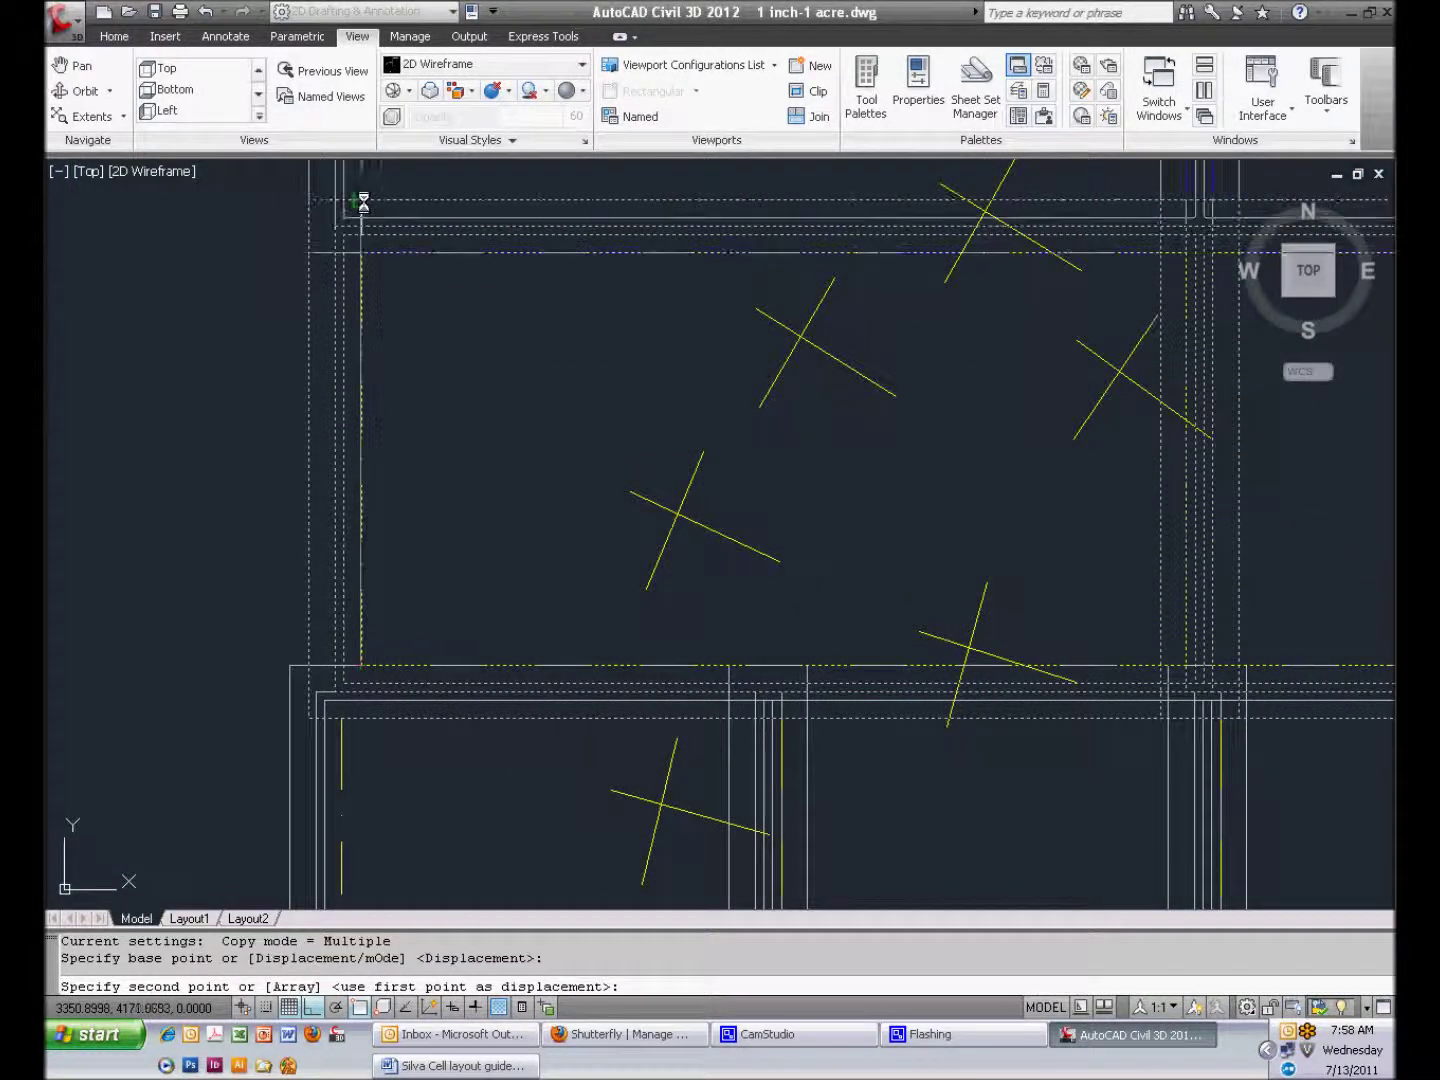
{"action": "left_click", "coordinate": [363, 203]}
{"action": "scroll", "coordinate": [537, 508], "scroll_direction": "down", "scroll_amount": 3}
{"action": "key", "text": "Return"}
{"action": "scroll", "coordinate": [562, 530], "scroll_direction": "down", "scroll_amount": 2}
{"action": "scroll", "coordinate": [478, 571], "scroll_direction": "up", "scroll_amount": 2}
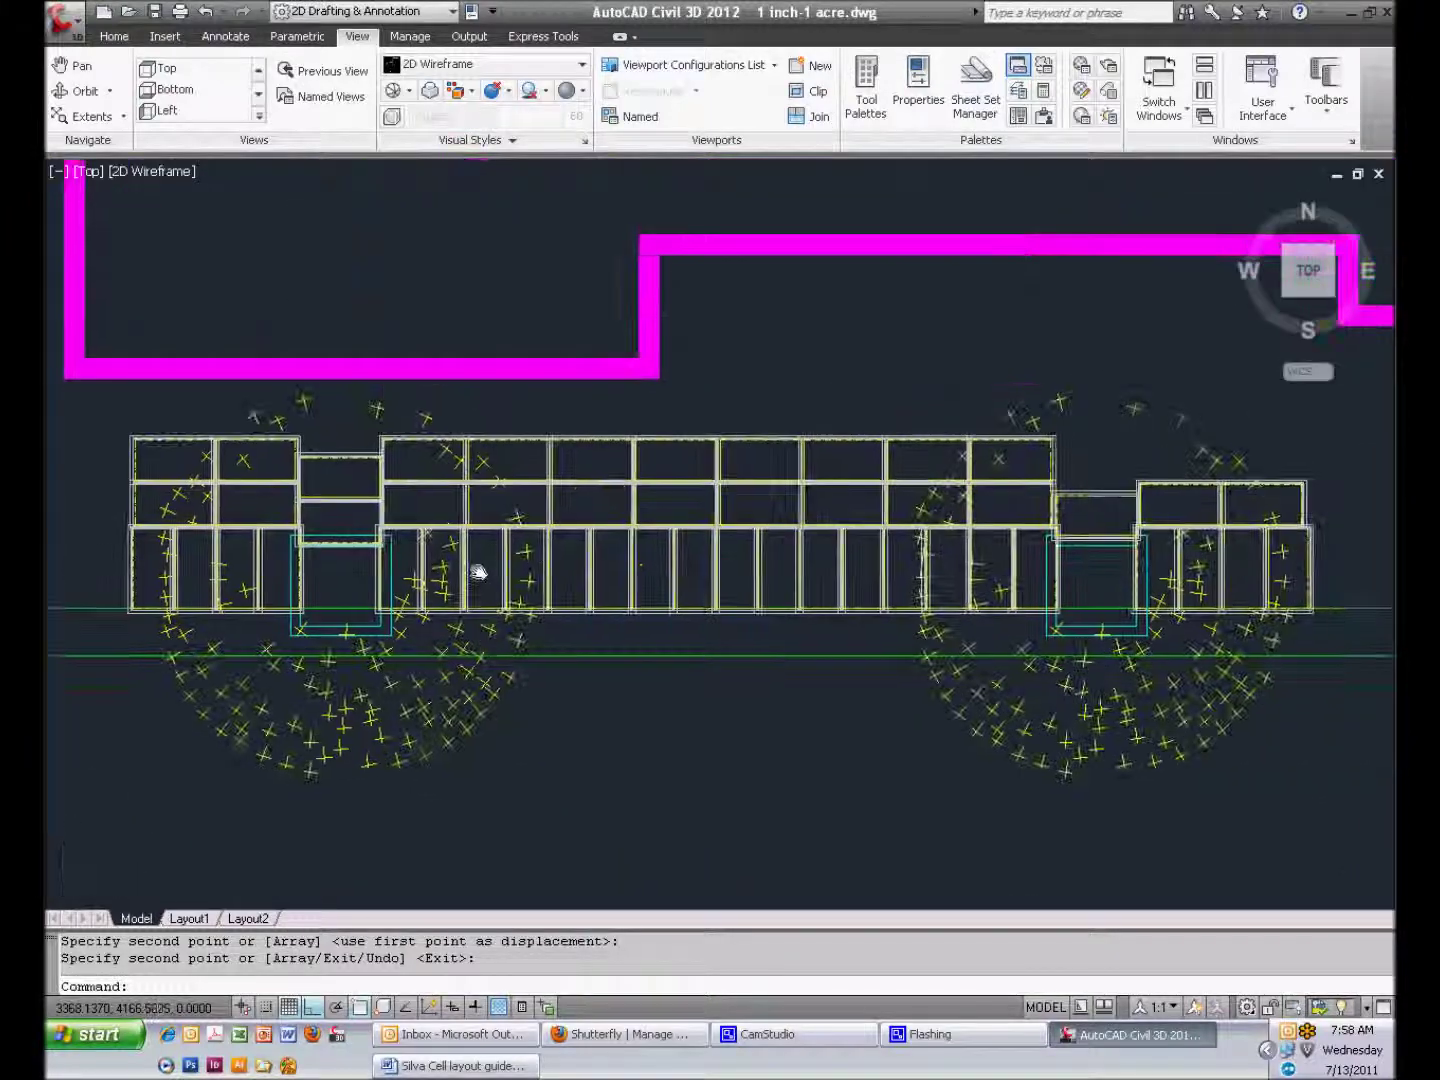
{"action": "middle_click_drag", "start_coordinate": [230, 540], "coordinate": [512, 533]}
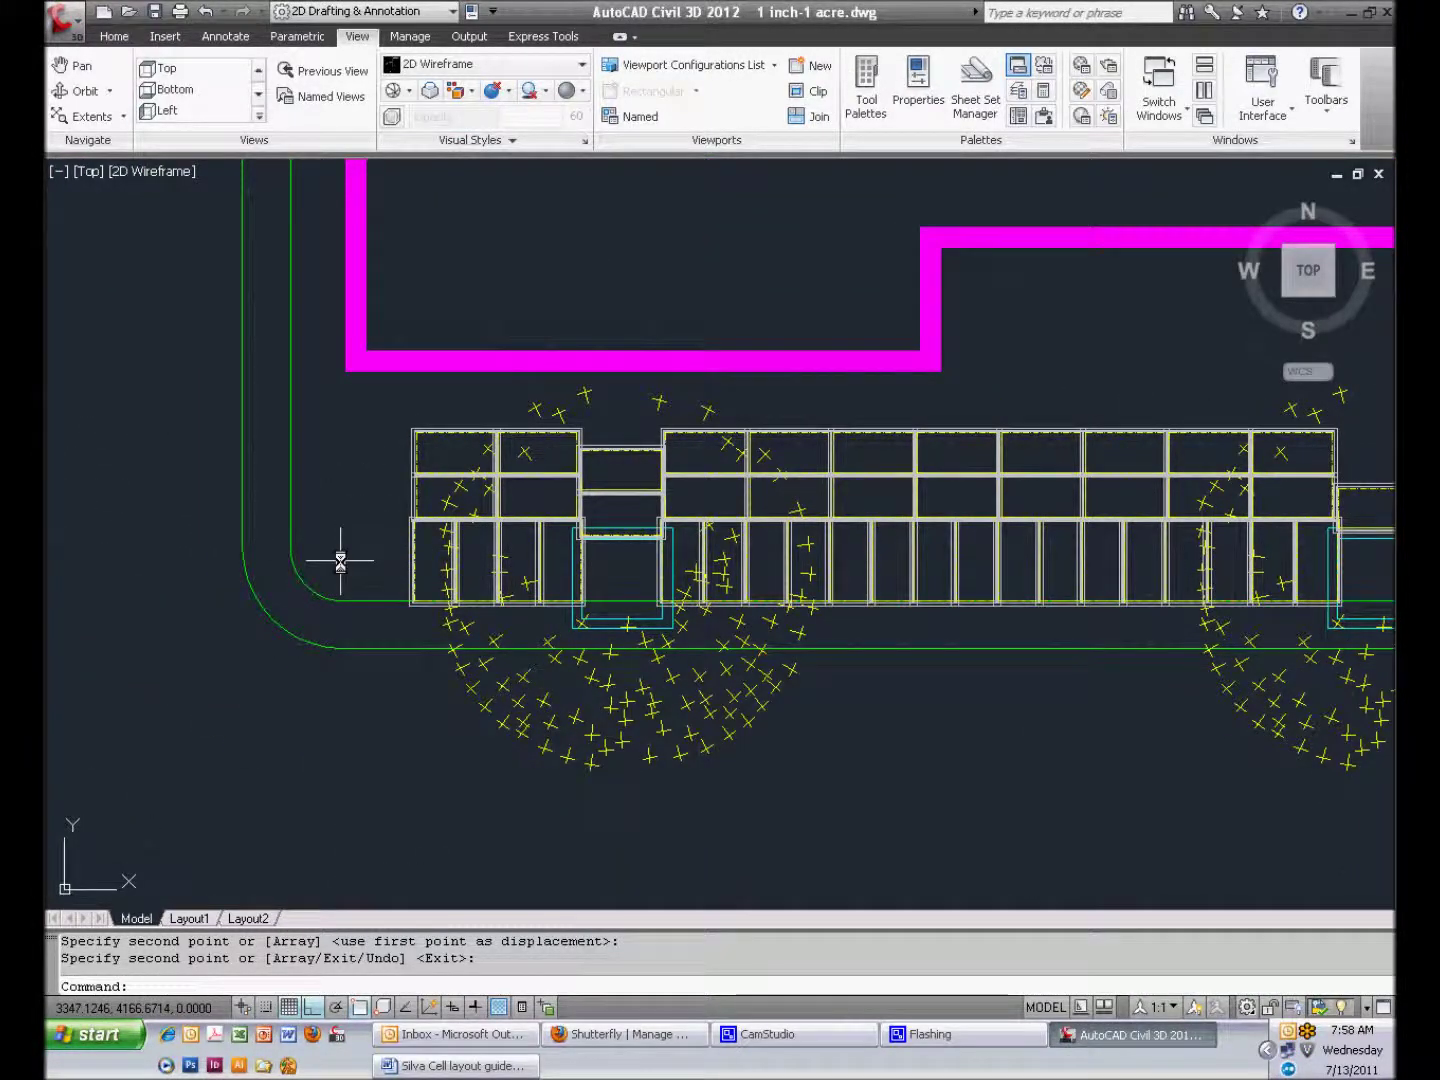
{"action": "scroll", "coordinate": [190, 462], "scroll_direction": "down", "scroll_amount": 5}
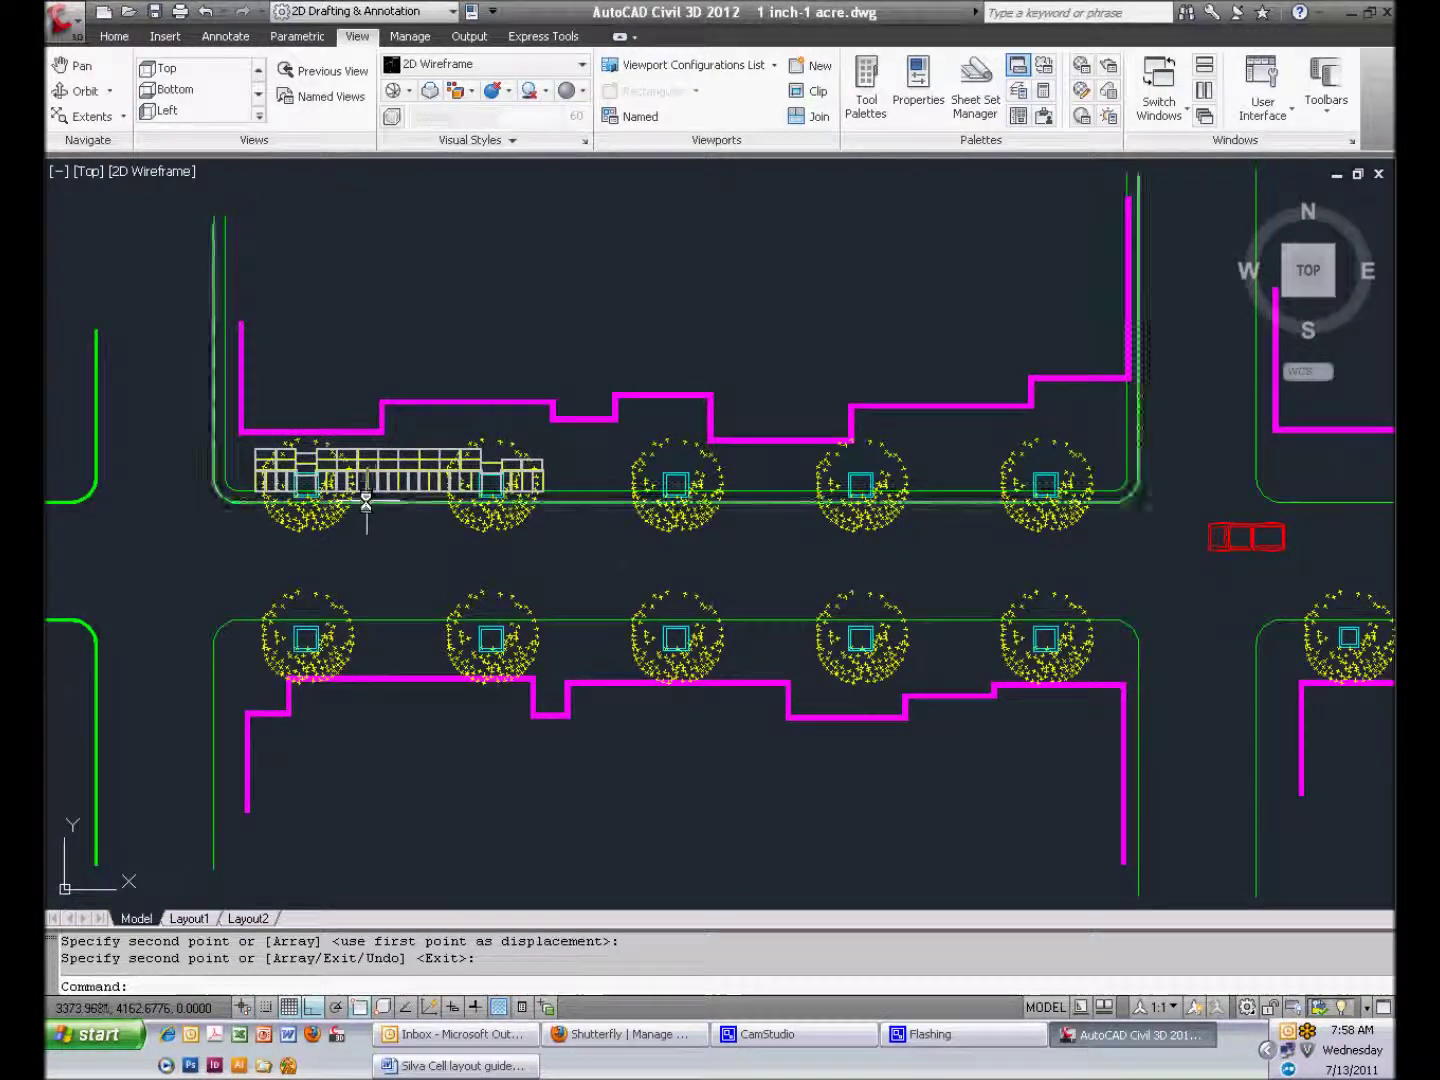
Window-select the three Silva Cell blocks in the right-end bay beside the second tree opening
{"action": "scroll", "coordinate": [366, 500], "scroll_direction": "up", "scroll_amount": 5}
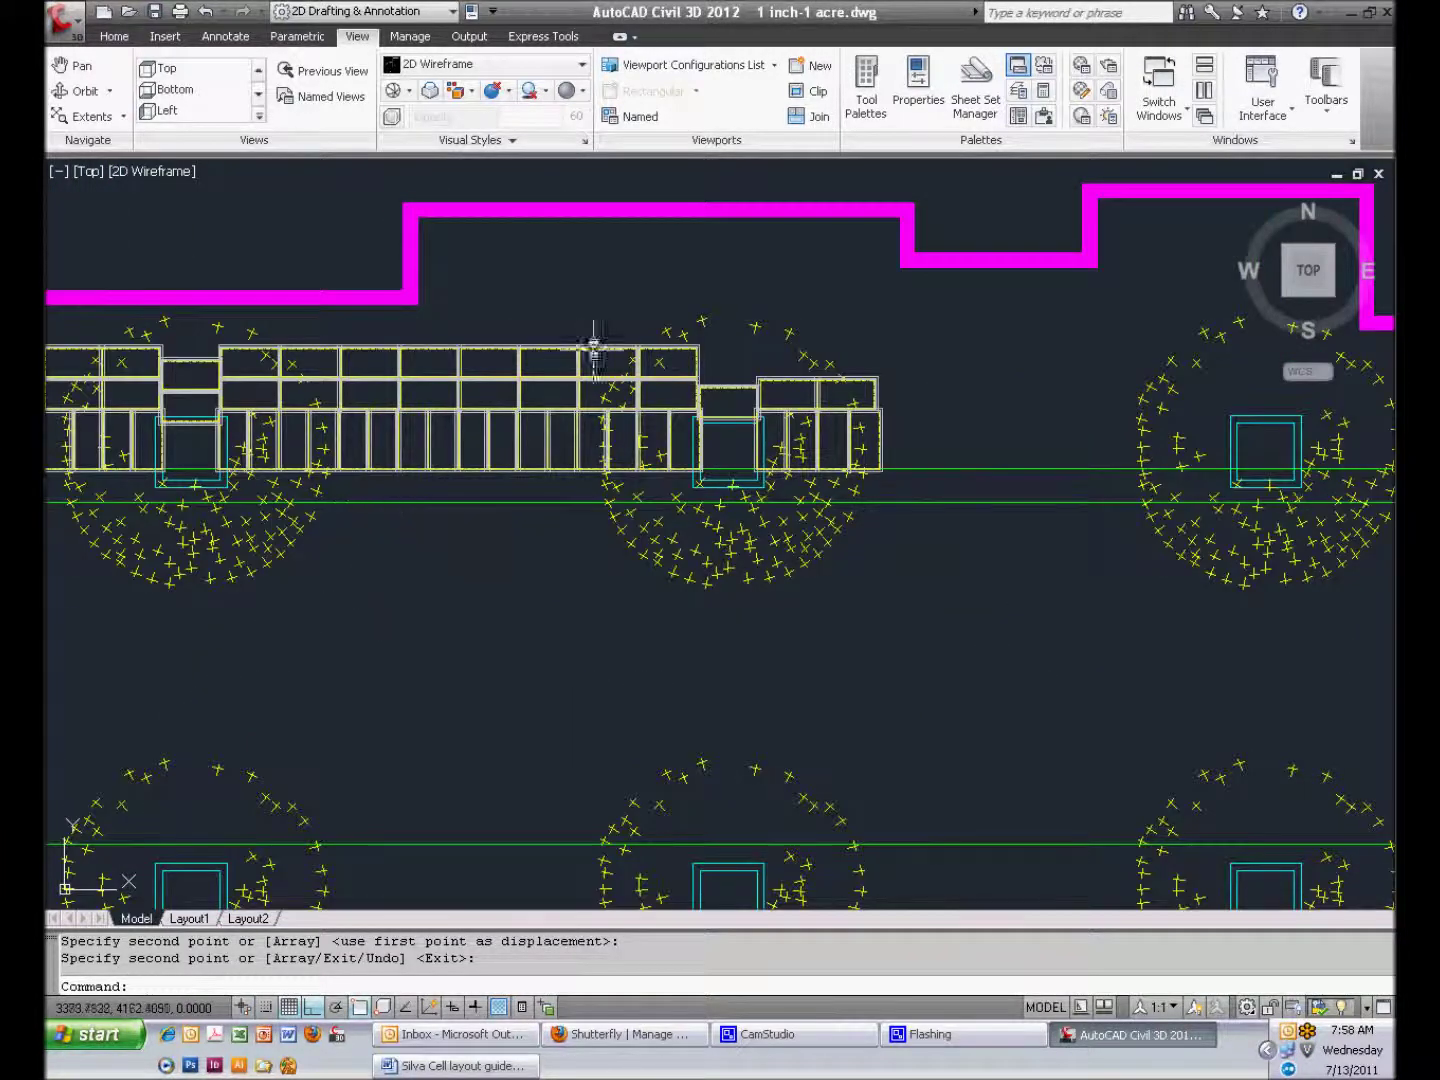
{"action": "scroll", "coordinate": [648, 337], "scroll_direction": "up", "scroll_amount": 3}
{"action": "left_click", "coordinate": [724, 382]}
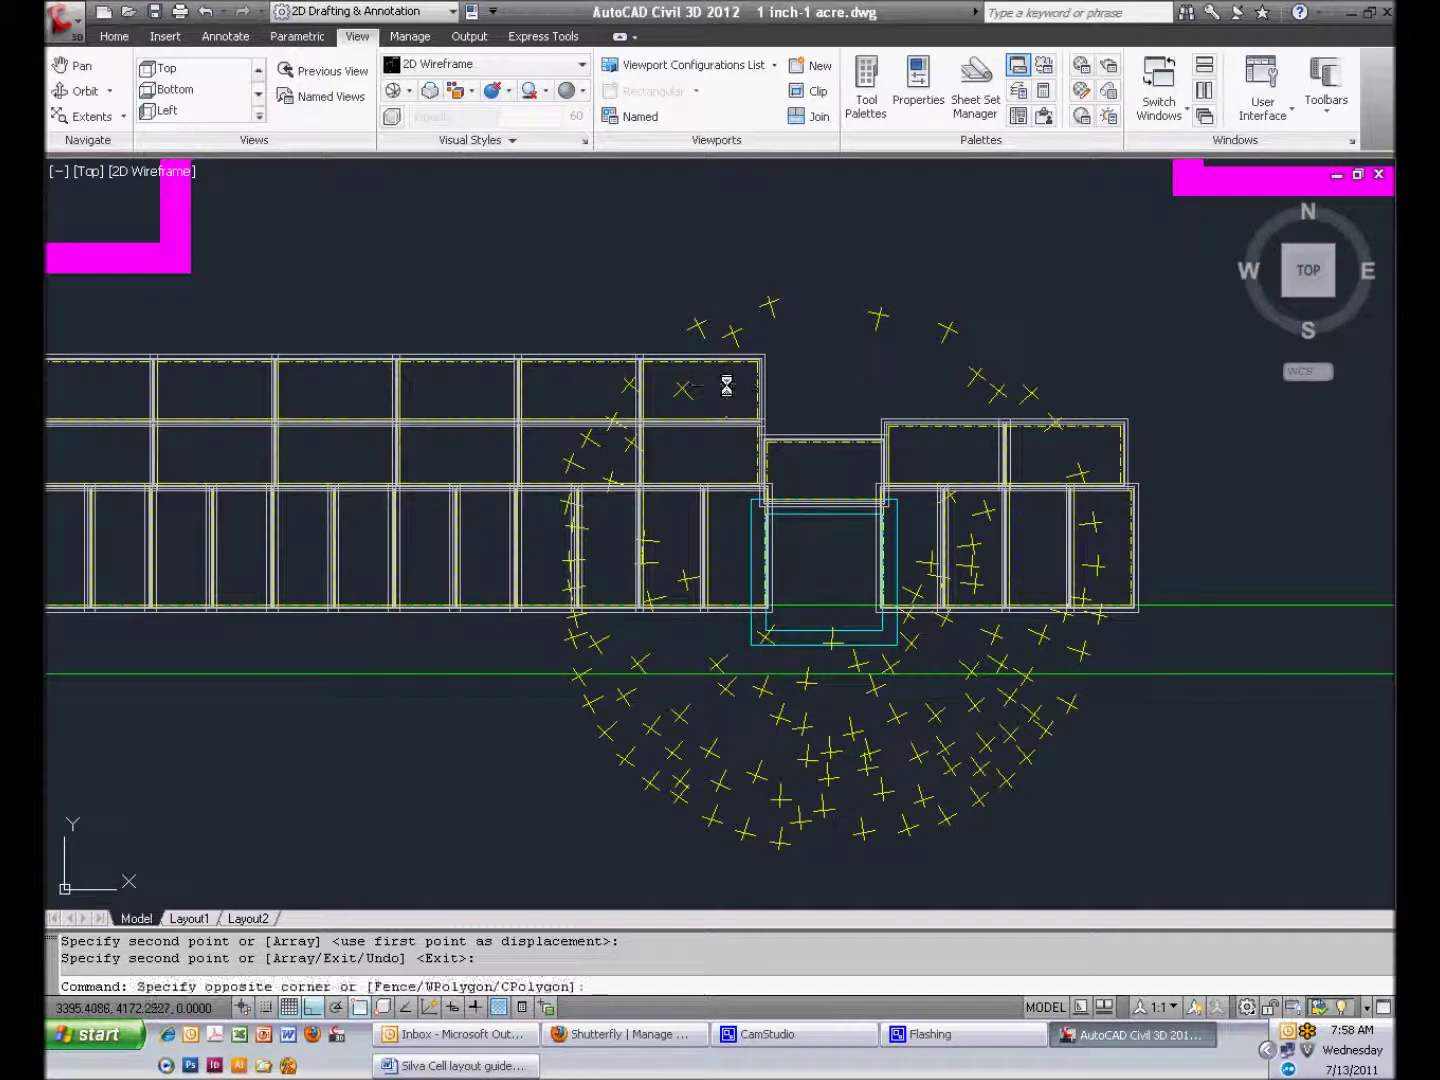
{"action": "left_click", "coordinate": [1170, 527]}
Copy the selected right-end cells one cell upward from the bay corner to extend the upper row
{"action": "type", "text": "co"}
{"action": "key", "text": "Return"}
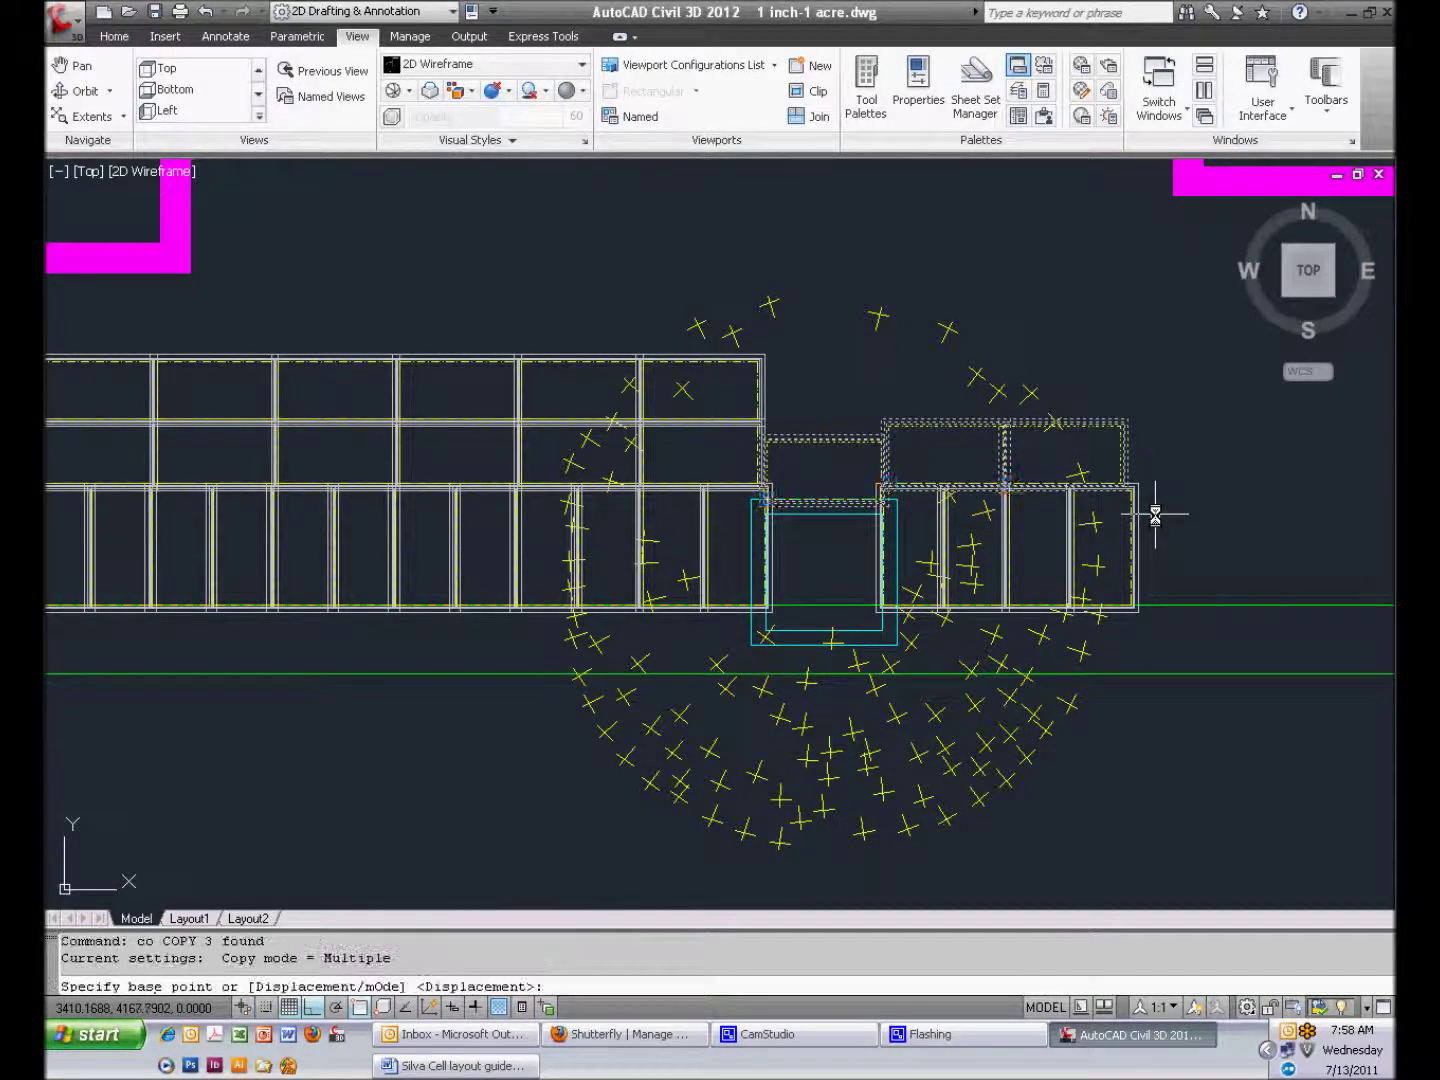
{"action": "scroll", "coordinate": [841, 488], "scroll_direction": "up", "scroll_amount": 8}
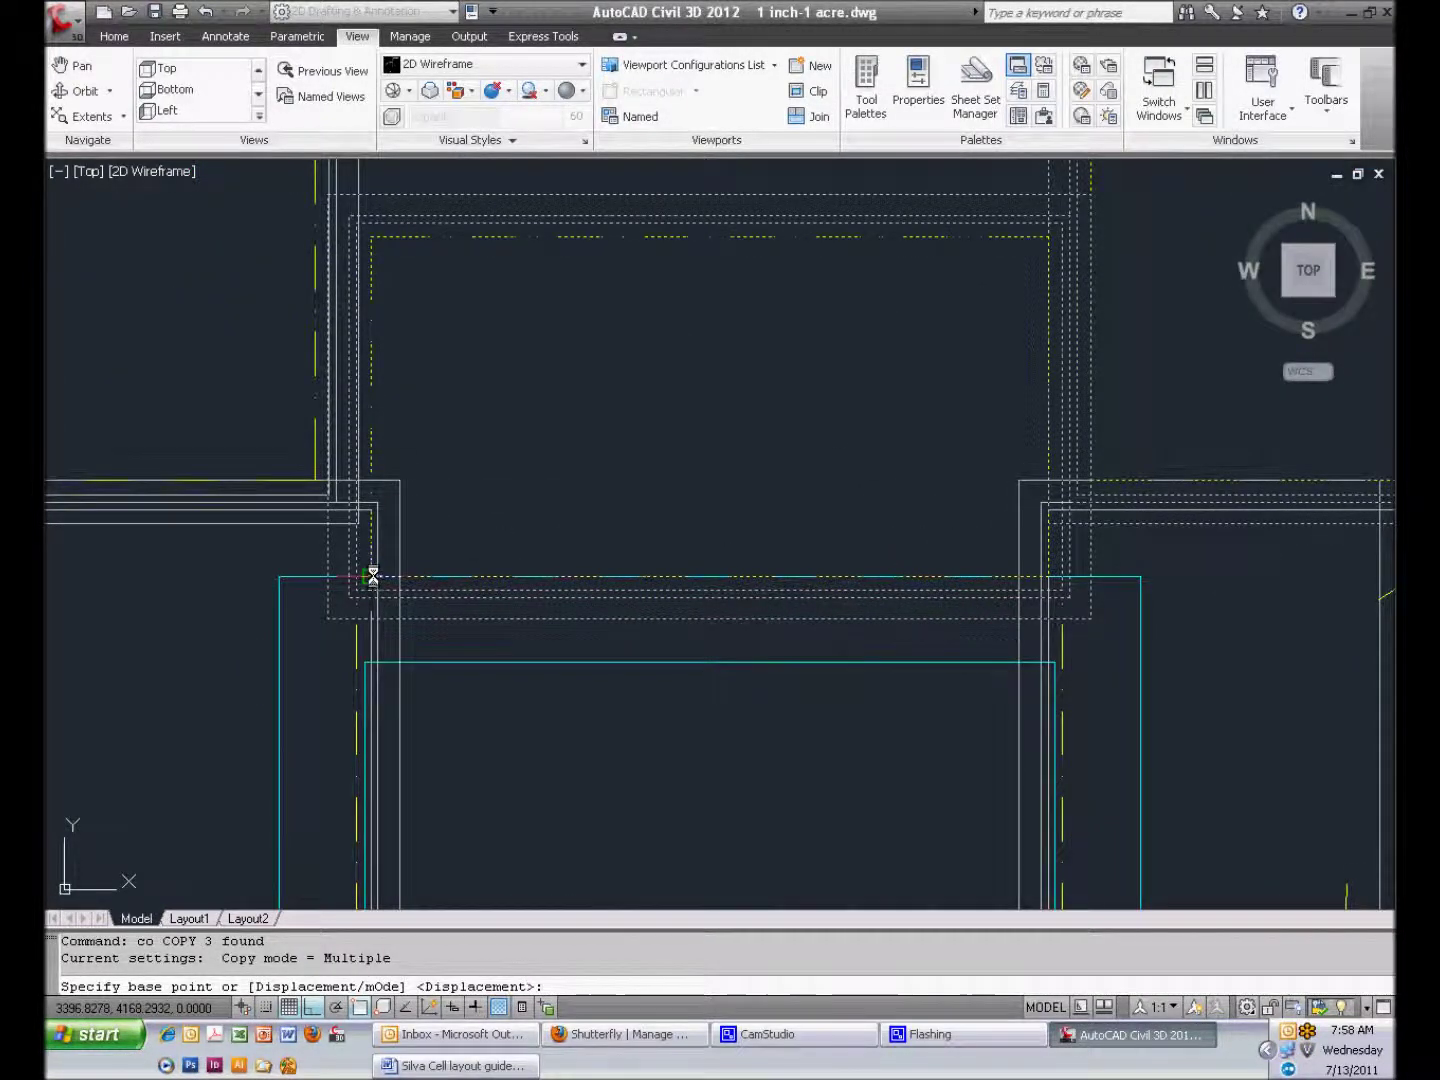
{"action": "left_click", "coordinate": [370, 578]}
{"action": "middle_click_drag", "start_coordinate": [418, 267], "coordinate": [396, 517]}
{"action": "left_click", "coordinate": [440, 445]}
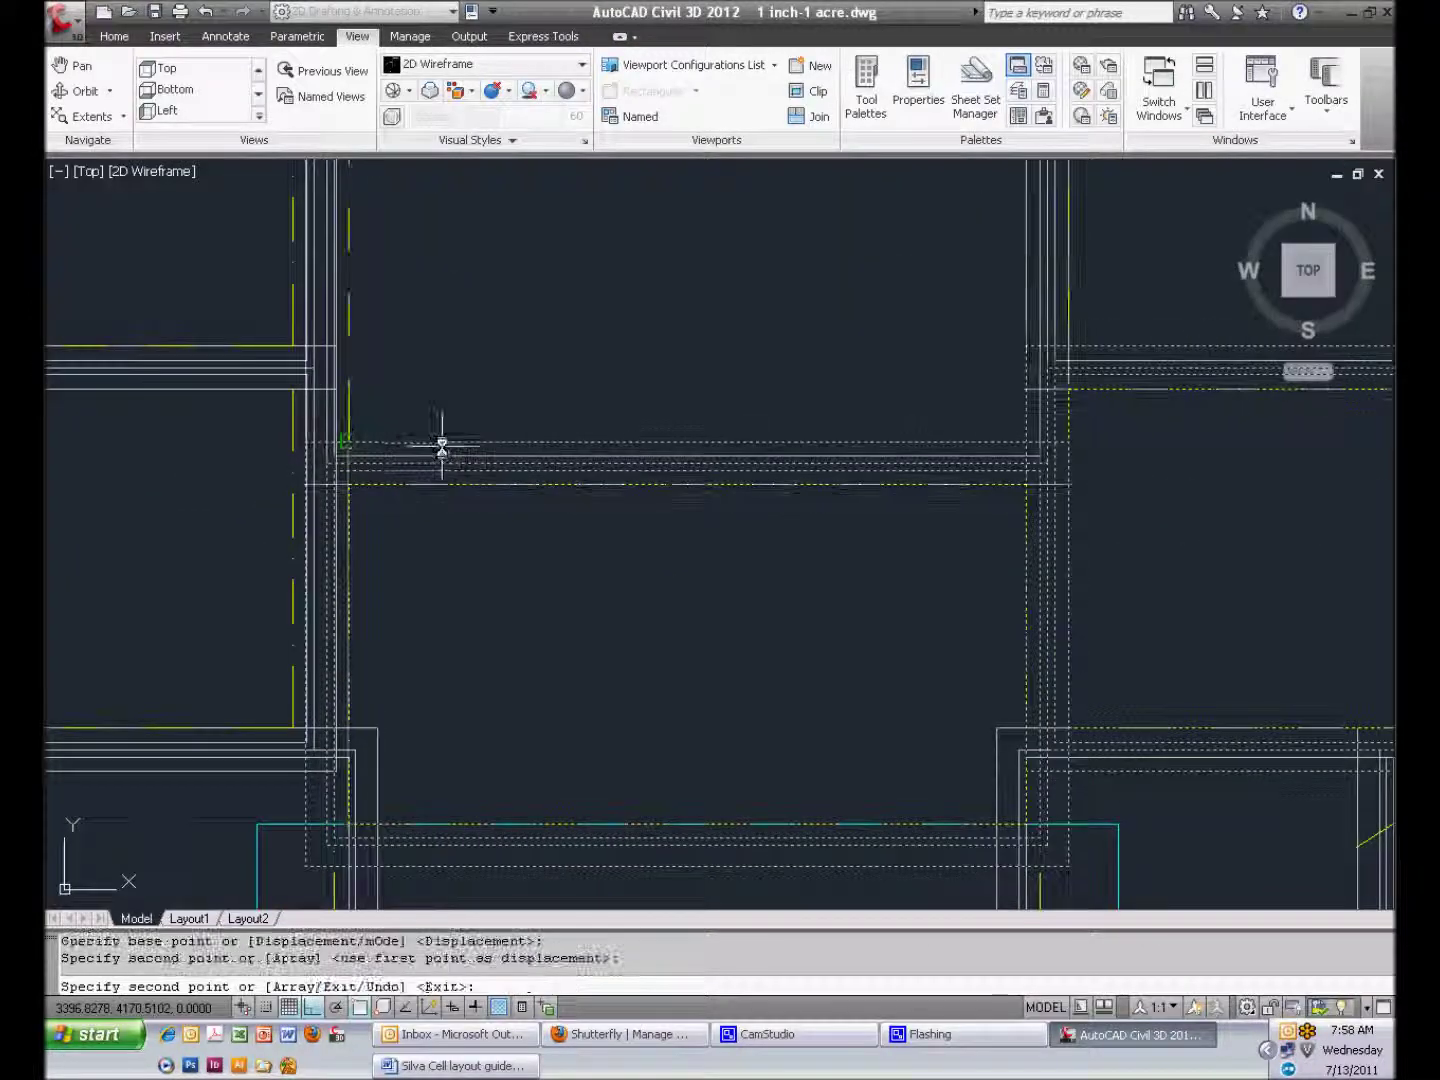
{"action": "scroll", "coordinate": [491, 488], "scroll_direction": "down", "scroll_amount": 8}
{"action": "key", "text": "Return"}
{"action": "middle_click_drag", "start_coordinate": [572, 598], "coordinate": [872, 573]}
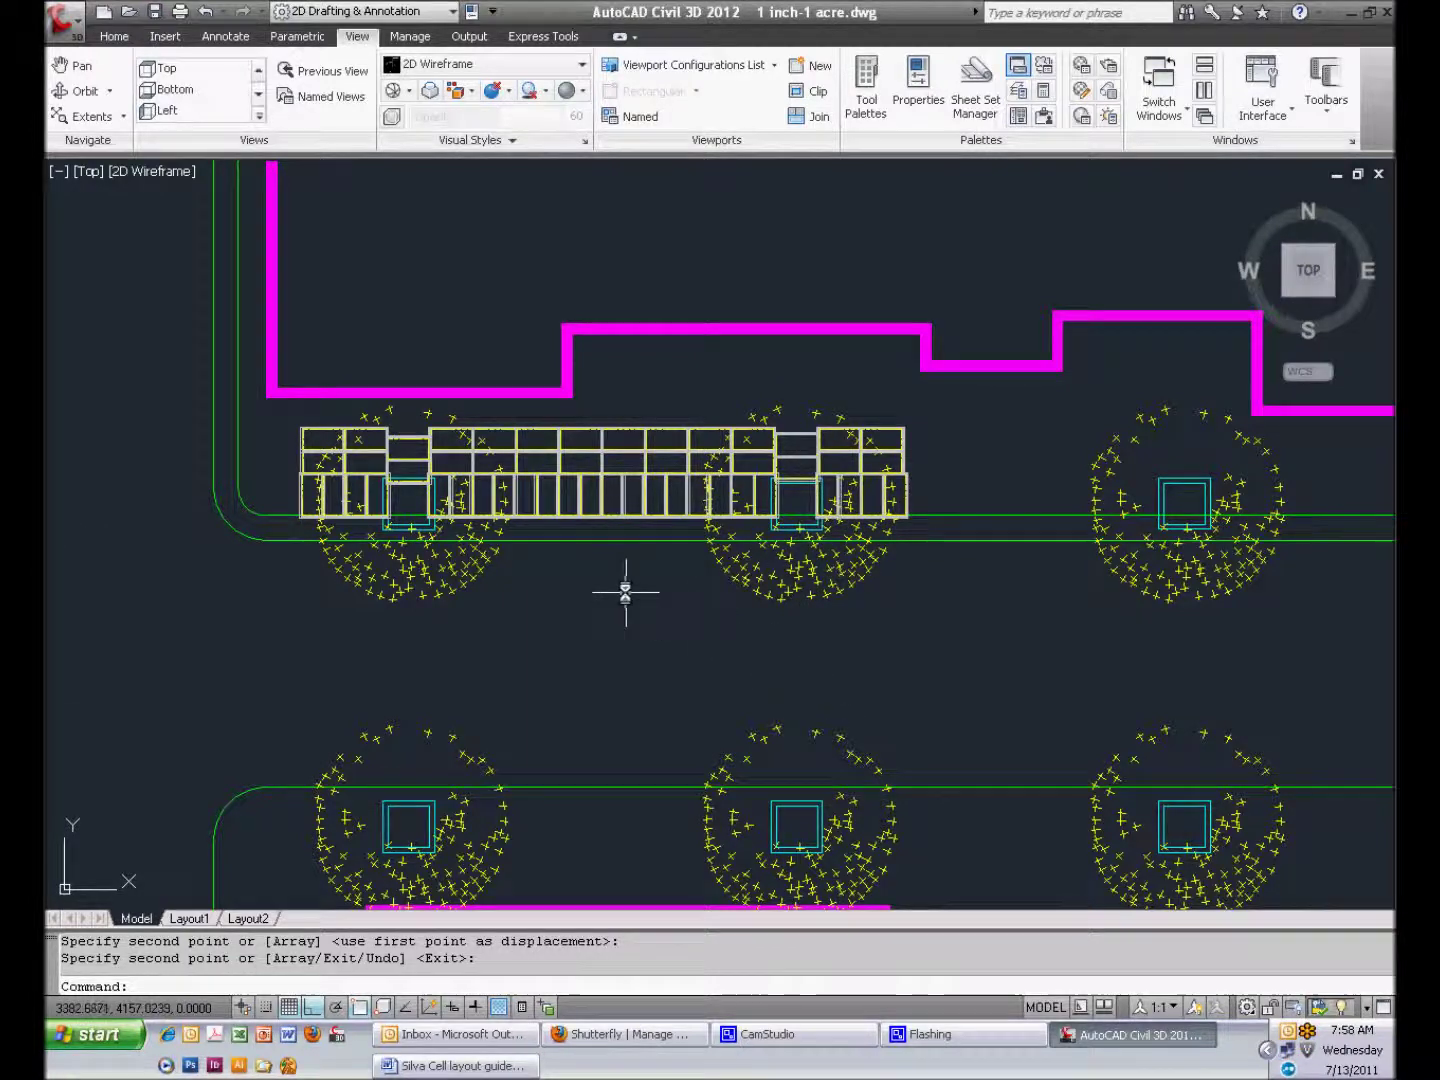
{"action": "middle_click_drag", "start_coordinate": [622, 590], "coordinate": [691, 685]}
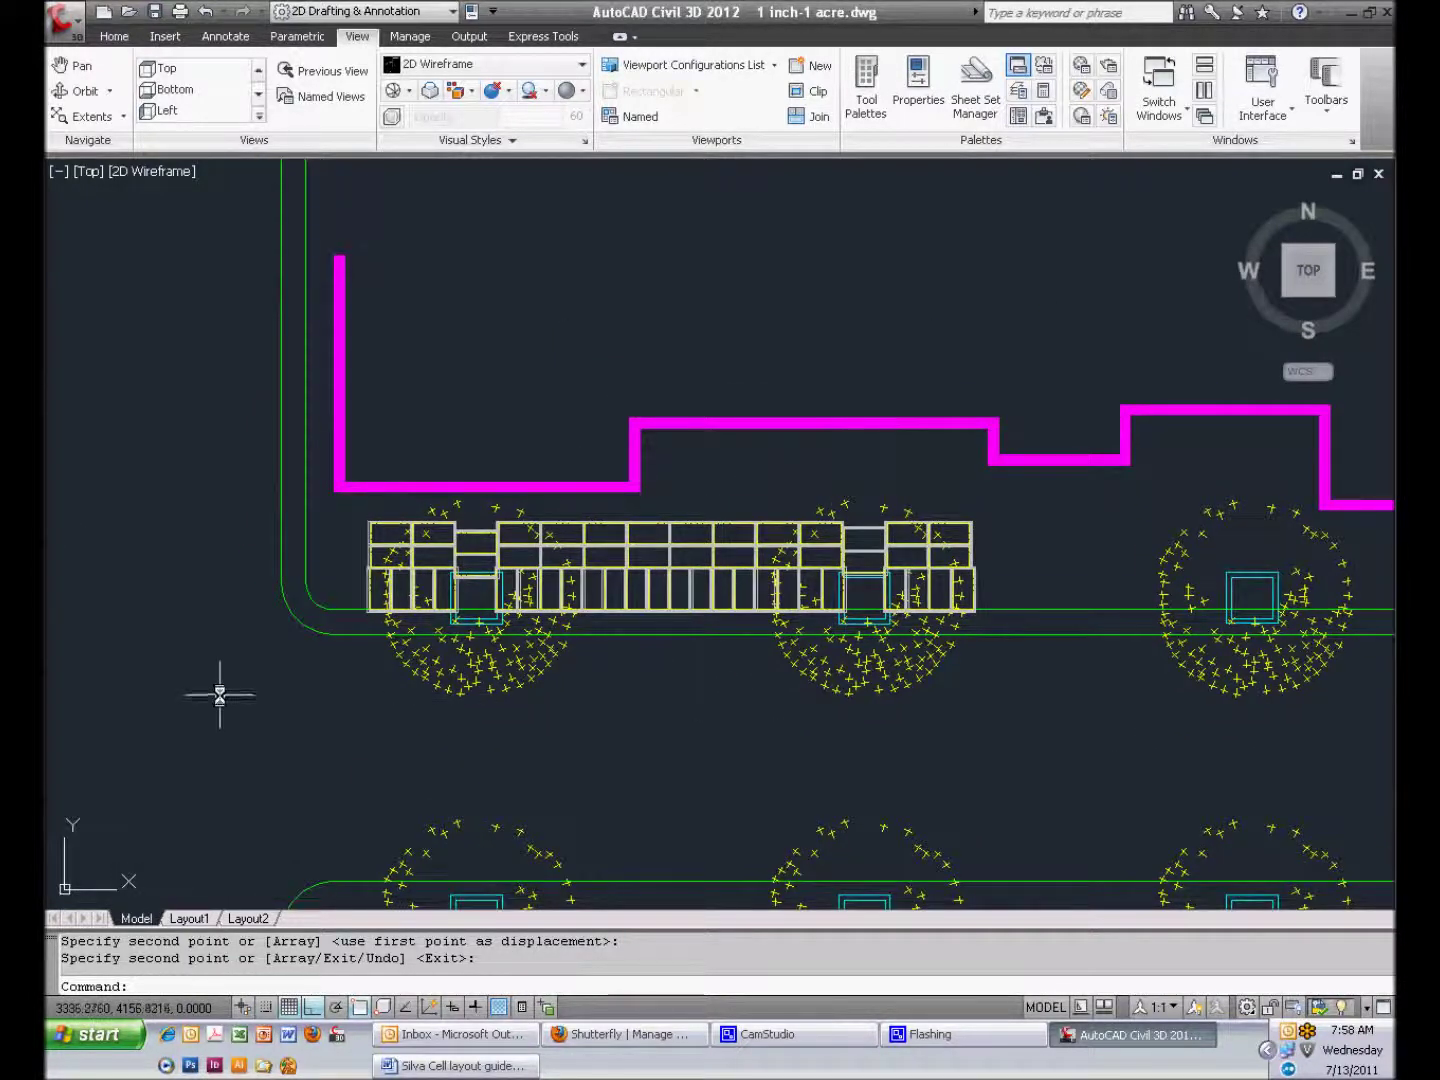